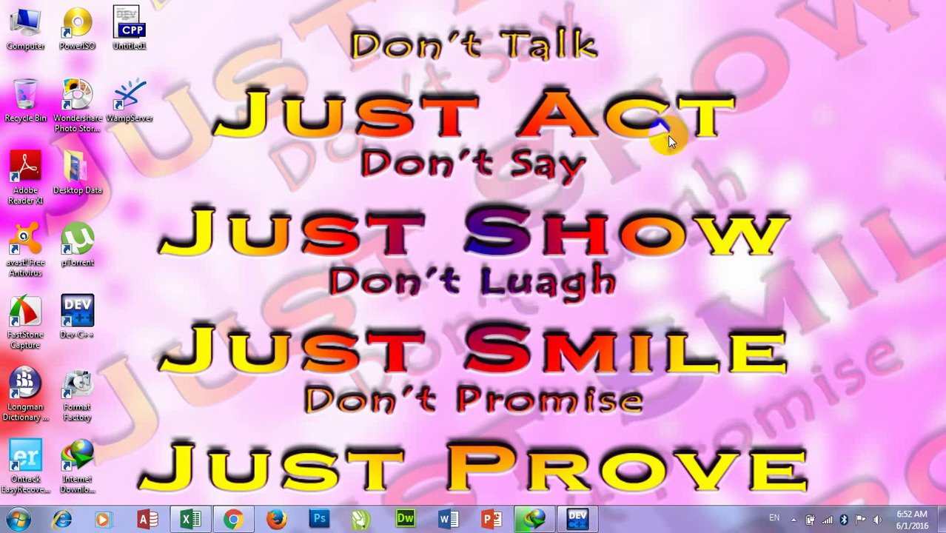
Step: Refresh the Windows desktop and restore the blank Excel workbook Book1 from the taskbar
right_click(807, 86)
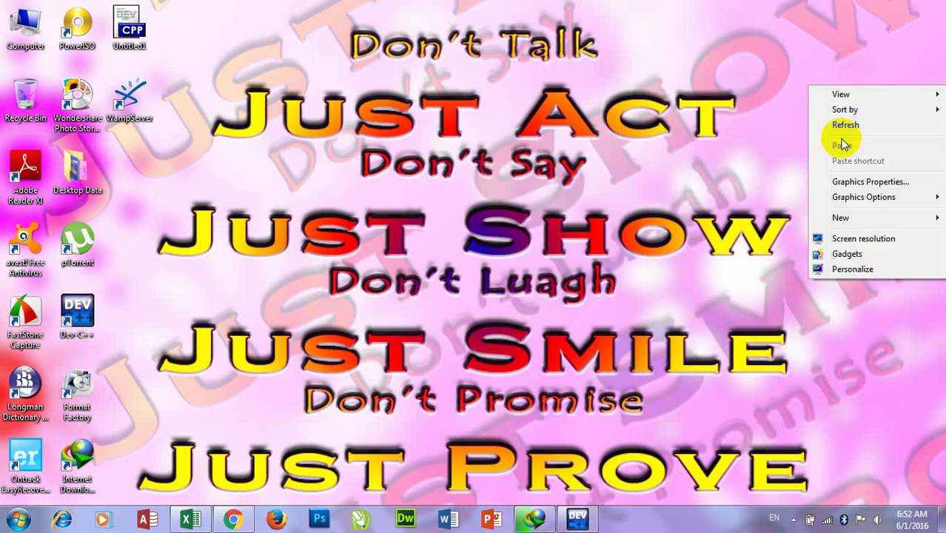
left_click(814, 124)
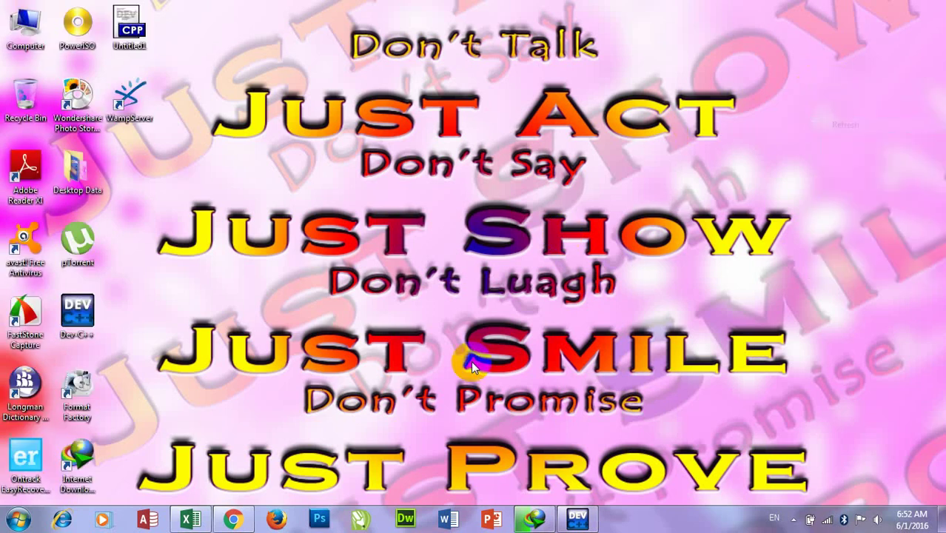
left_click(194, 517)
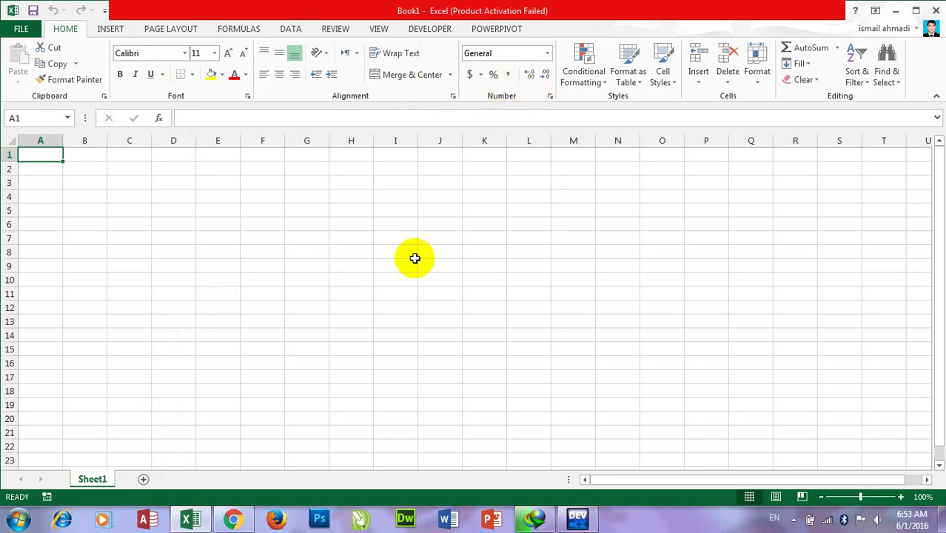
Step: Zoom the sheet view in to about 170%
left_click(898, 496)
left_click(898, 496)
left_click(900, 499)
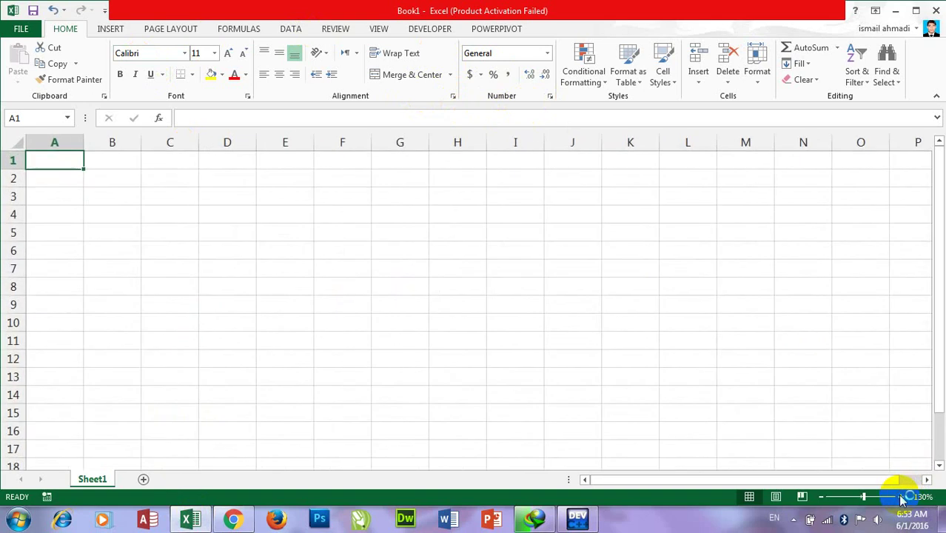
key("super+p")
left_click(436, 207)
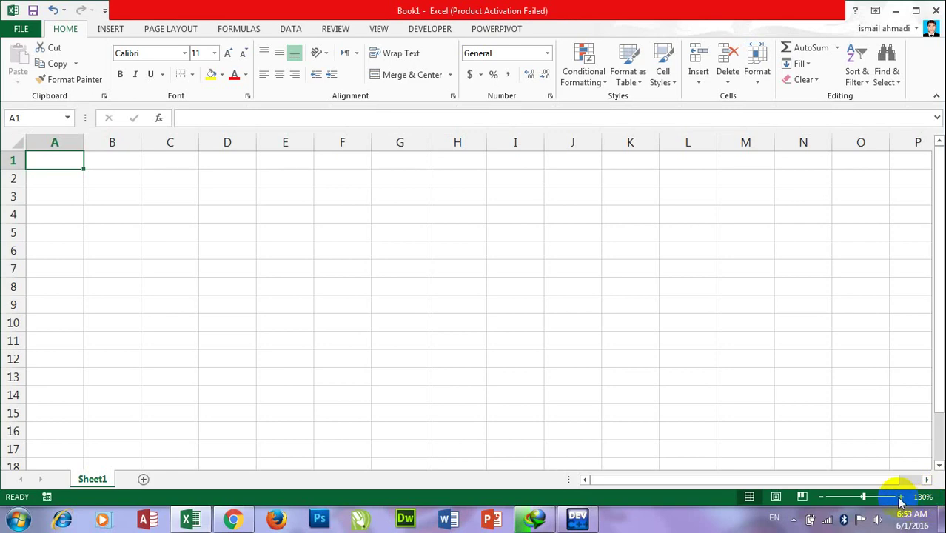
left_click(899, 496)
left_click(900, 497)
left_click(900, 496)
left_click(900, 497)
left_click(220, 255)
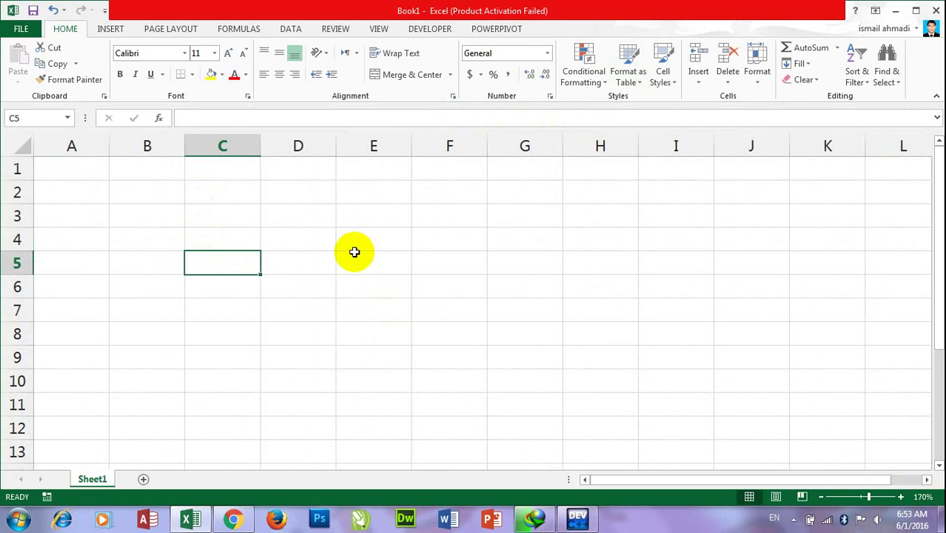
Step: Enter the heading Salary in C1 and the values 100, 200, 300, 400 below it
left_click(231, 171)
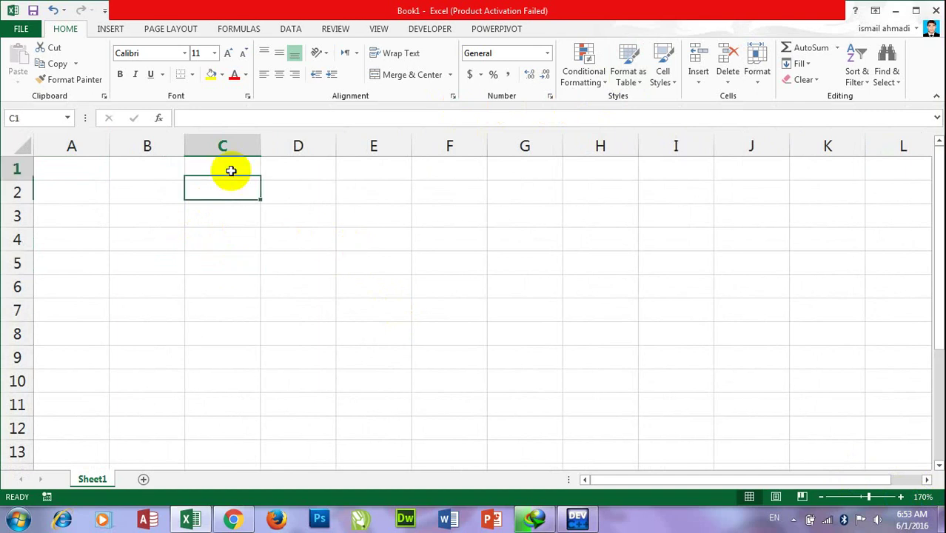
type("Salary")
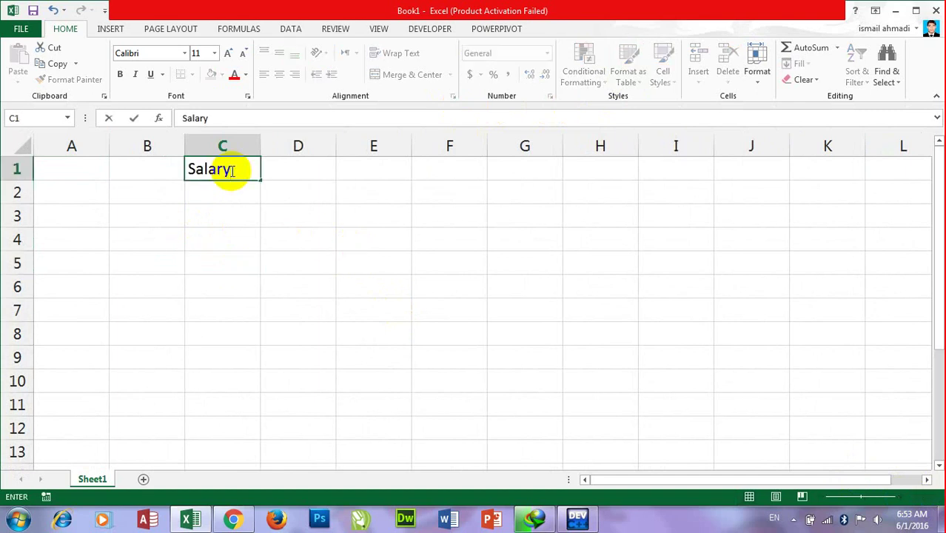
key("Return")
type("100")
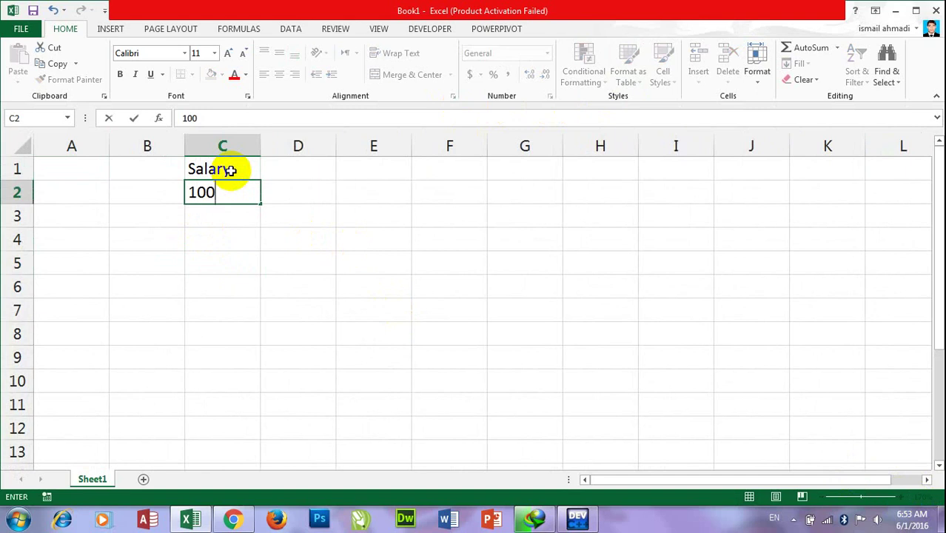
key("Return")
type("200")
key("Return")
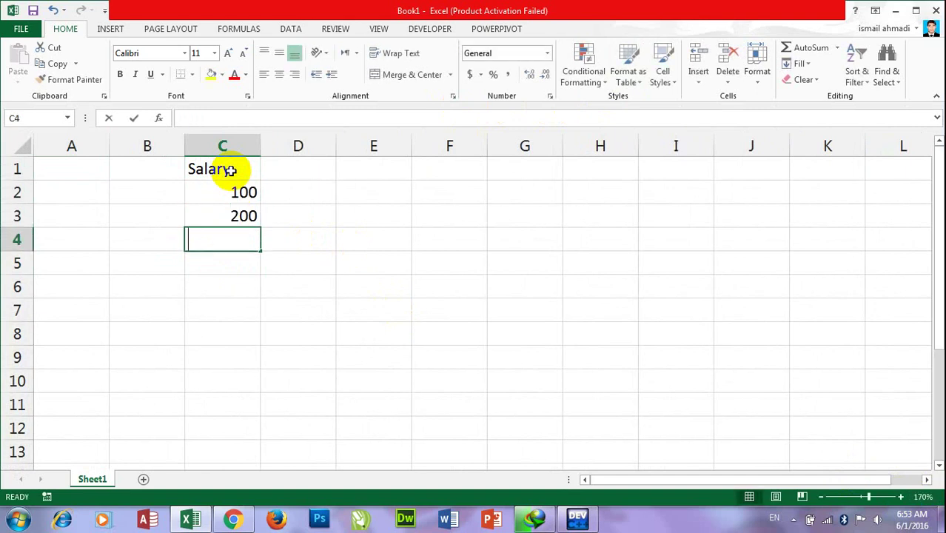
type("300")
key("Return")
type("400")
key("Return")
Step: Continue the Salary column with 500 through 1000 in C6:C11
type("500")
key("Return")
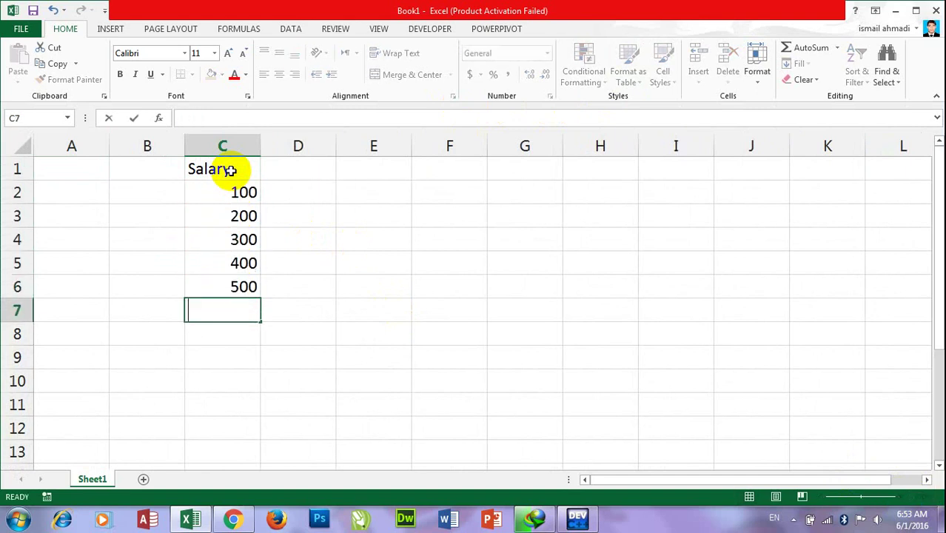
type("600")
key("Return")
type("700")
key("Return")
type("800")
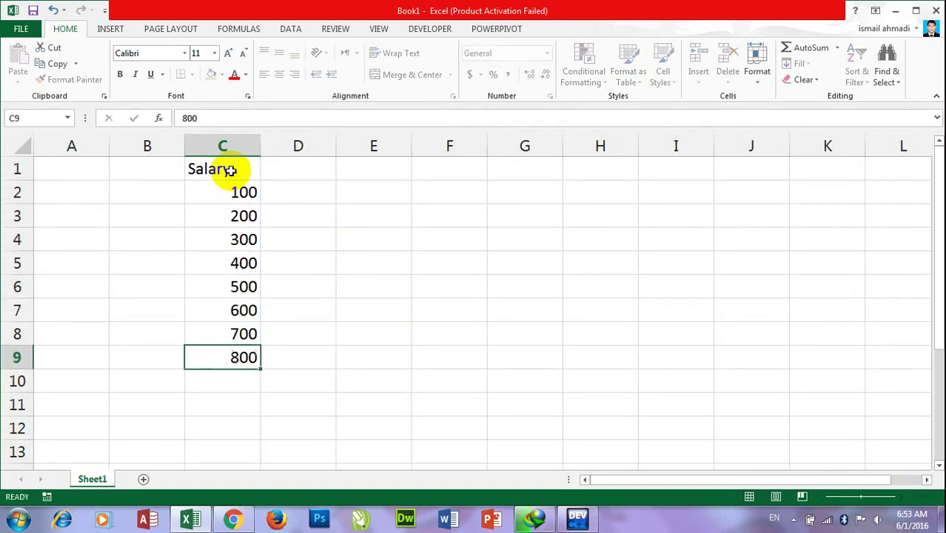
key("Return")
type("900")
key("Return")
type("1000")
key("Return")
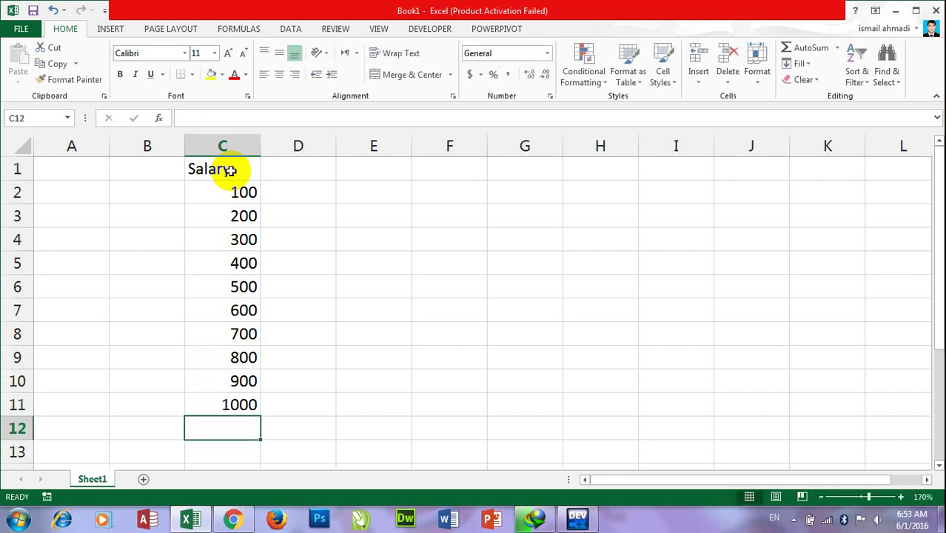
Step: Give C2:C11 Accounting format, trying $, € French (Belgium) and £ English (UK)
left_click_drag(245, 192, 245, 409)
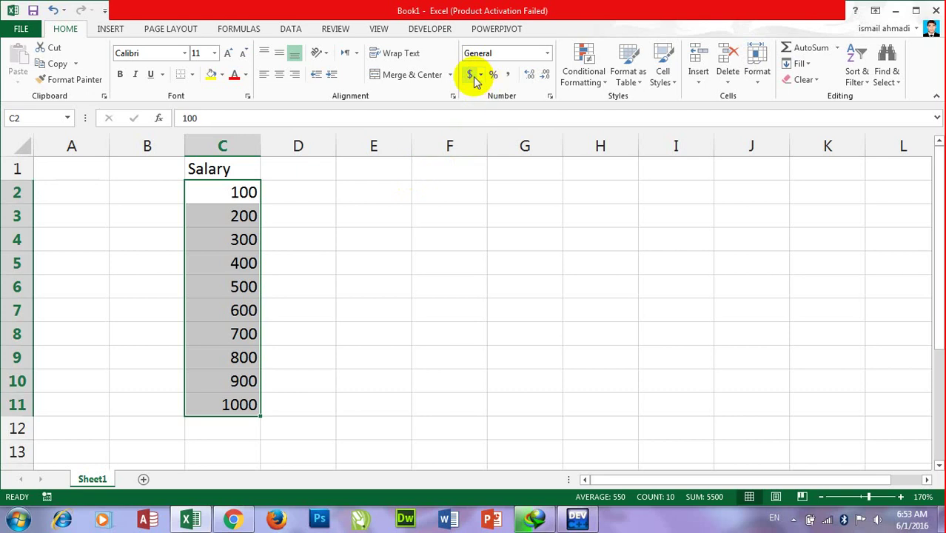
left_click(472, 77)
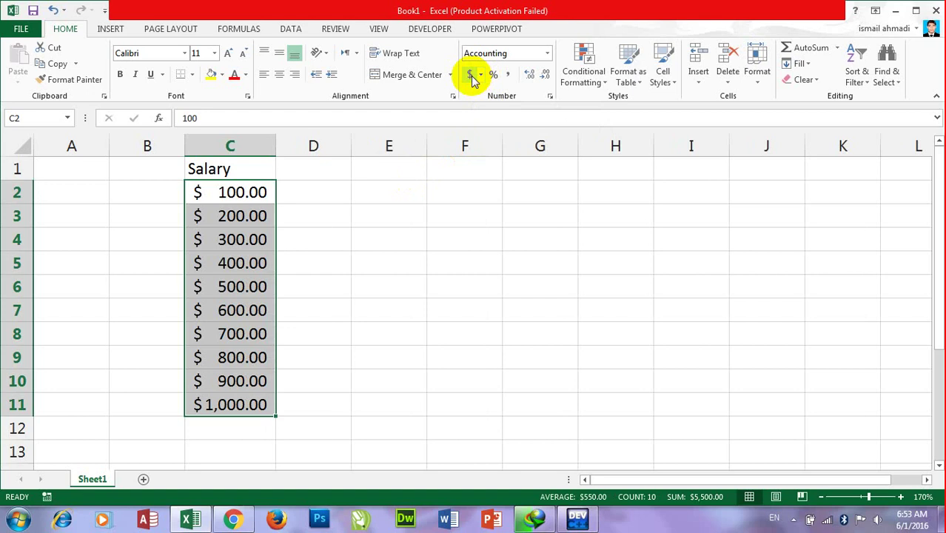
left_click(481, 76)
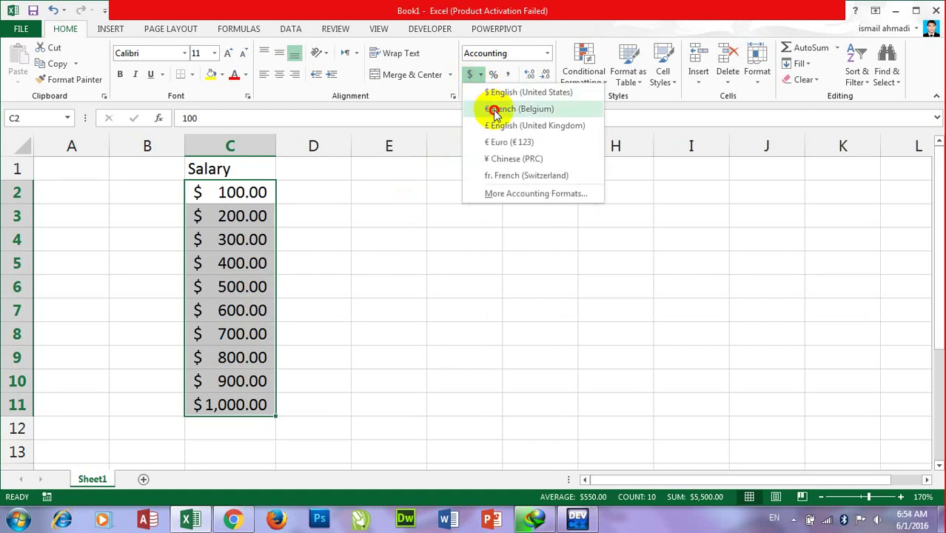
left_click(495, 109)
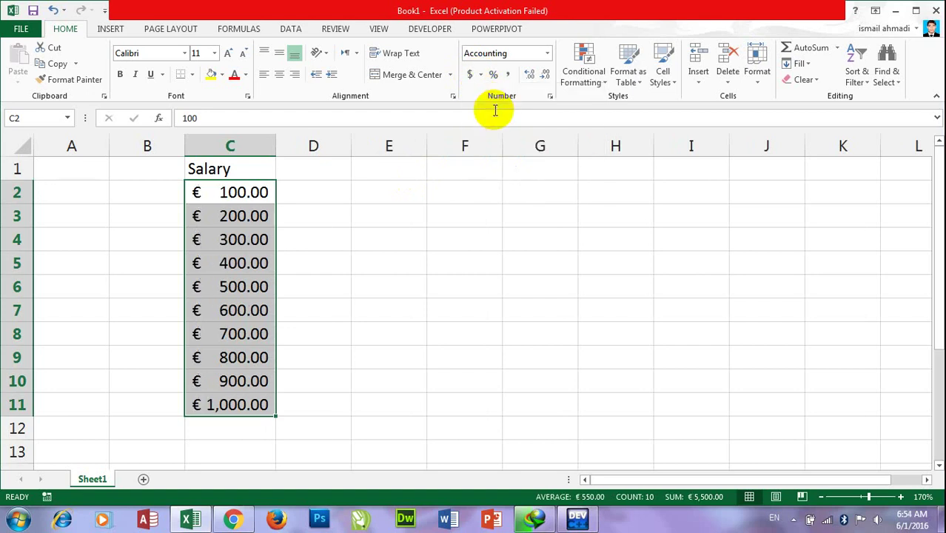
left_click(481, 77)
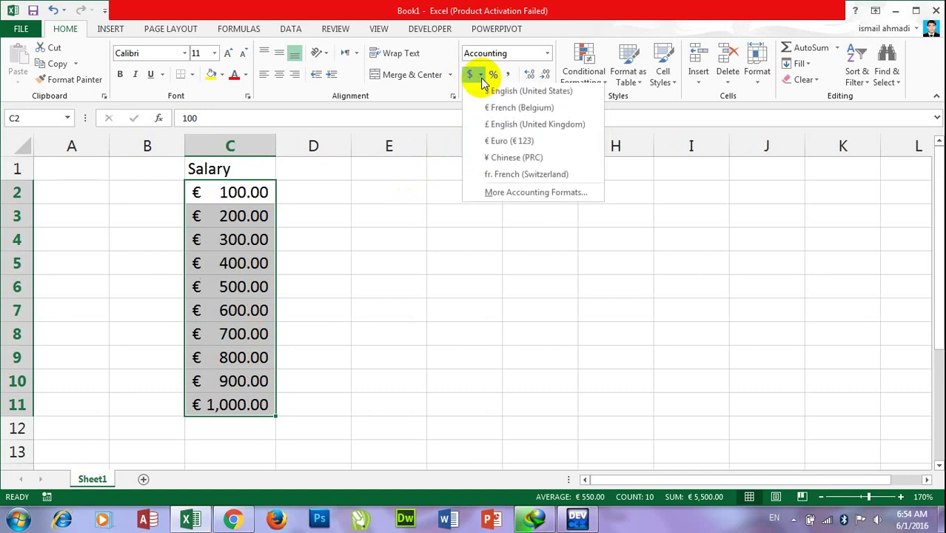
left_click(505, 127)
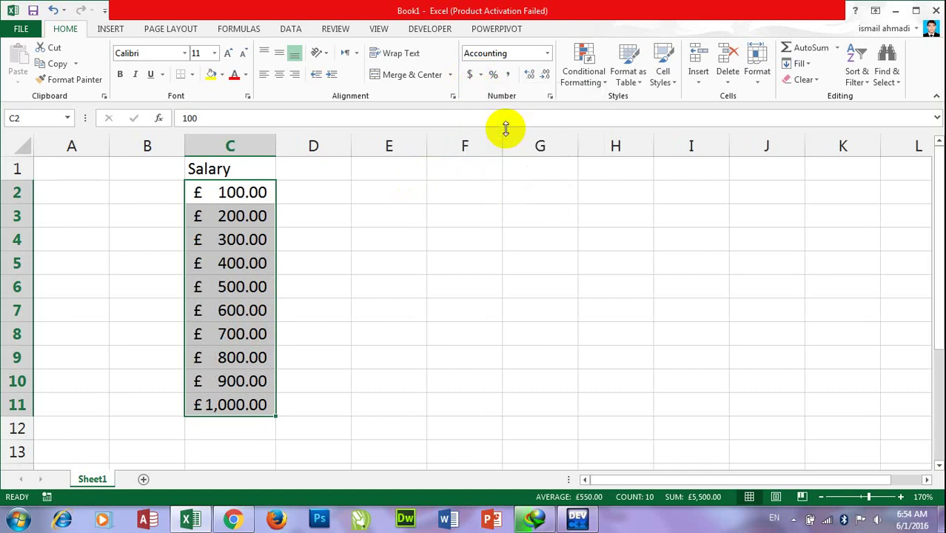
Step: Switch the accounting symbol to € Euro, then to ¥ Chinese (PRC)
left_click(481, 75)
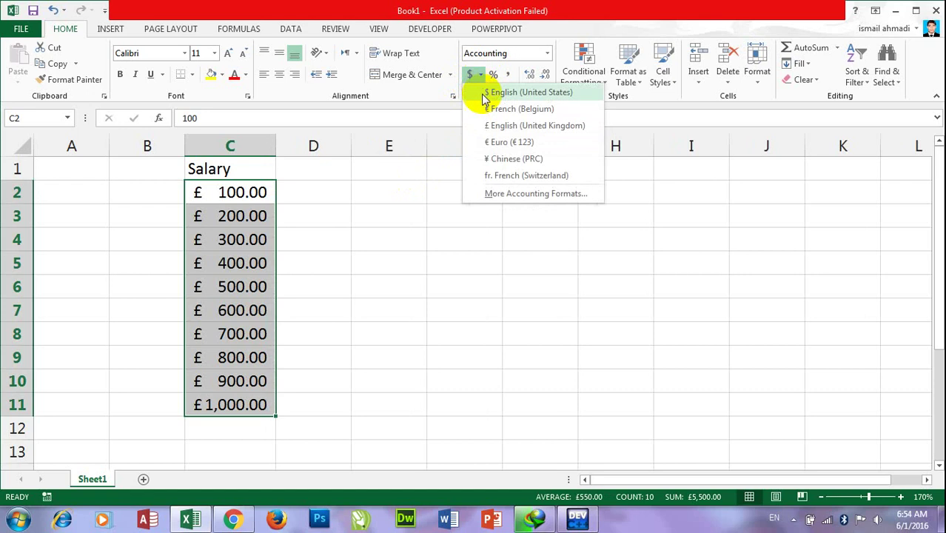
left_click(492, 142)
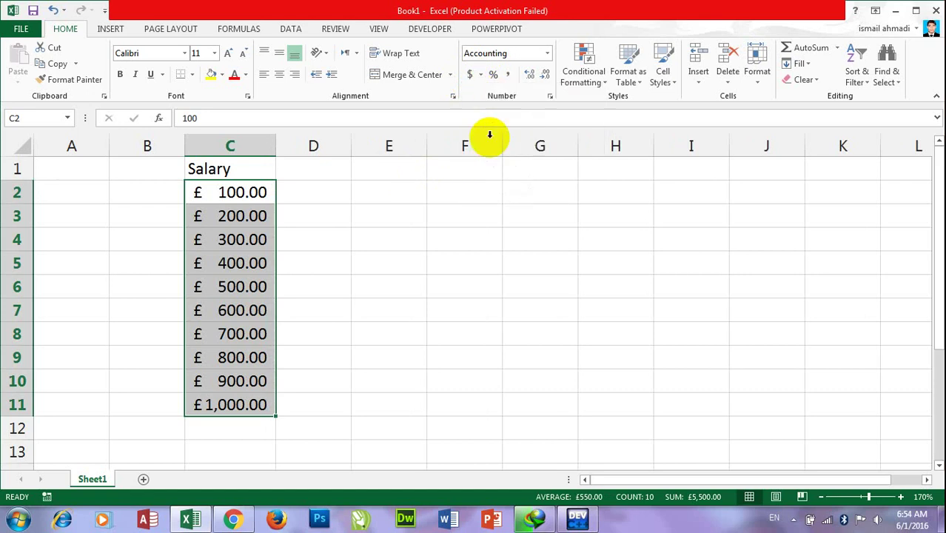
left_click(481, 75)
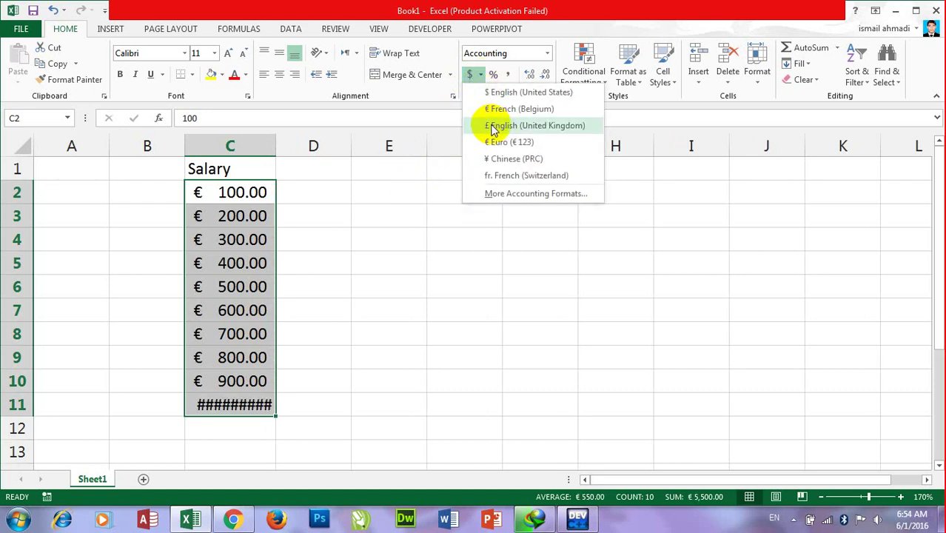
left_click(496, 166)
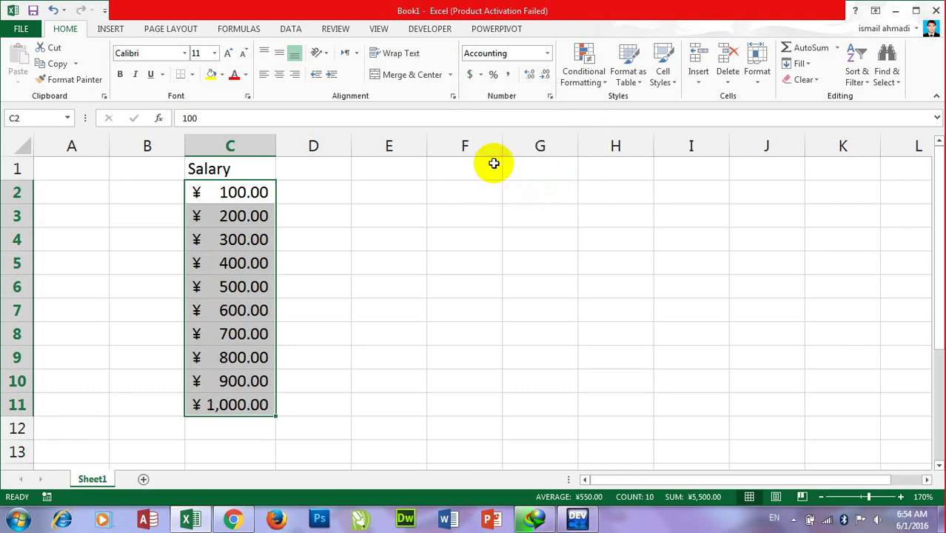
left_click(551, 59)
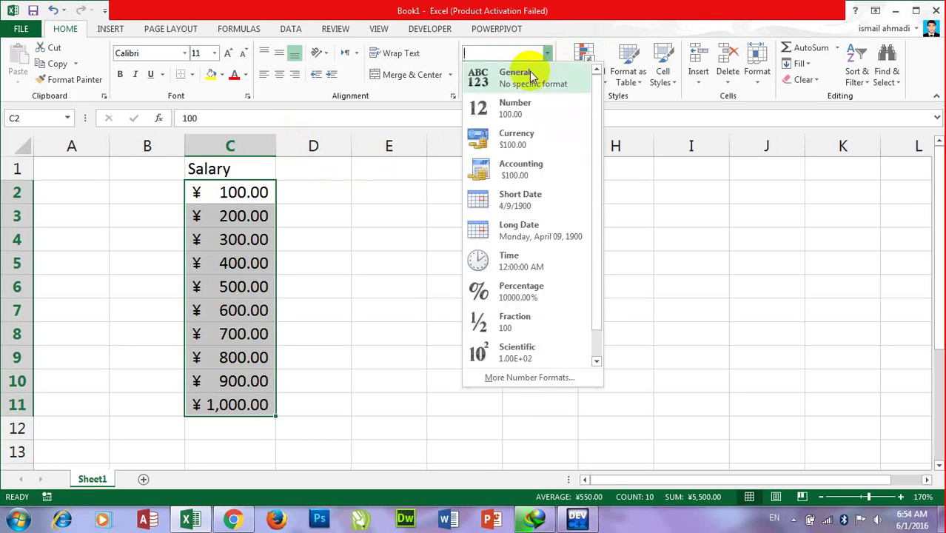
Step: Reset the Salary values to General, show them as percentages, then revert to General
left_click(529, 71)
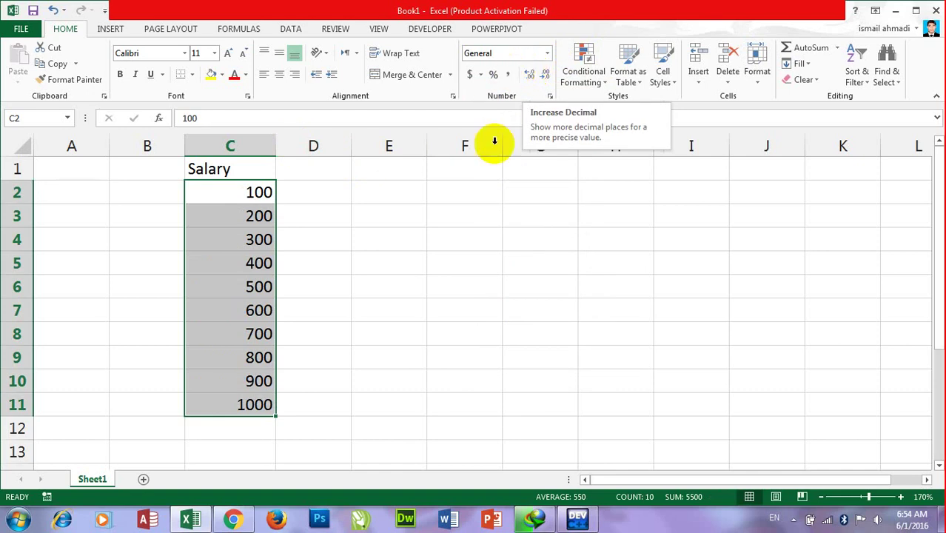
left_click(493, 81)
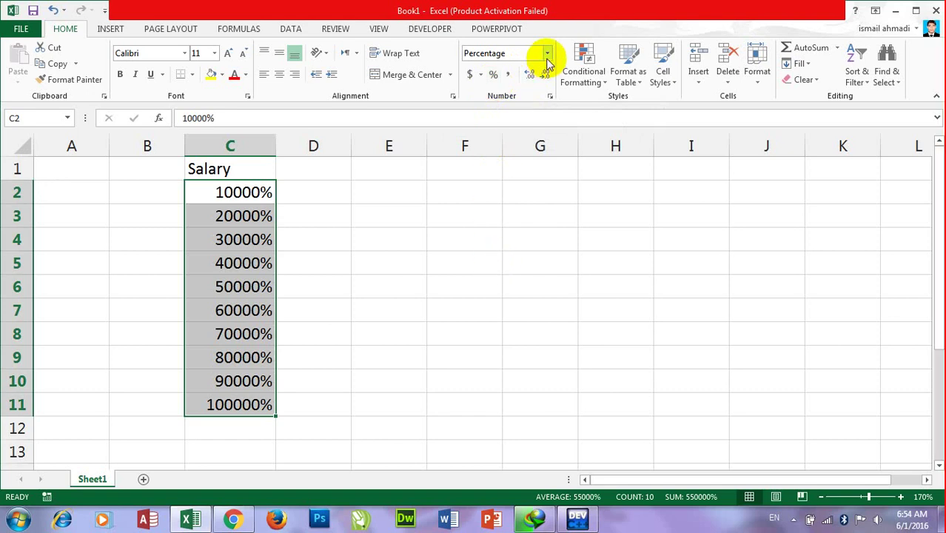
left_click(546, 53)
left_click(512, 73)
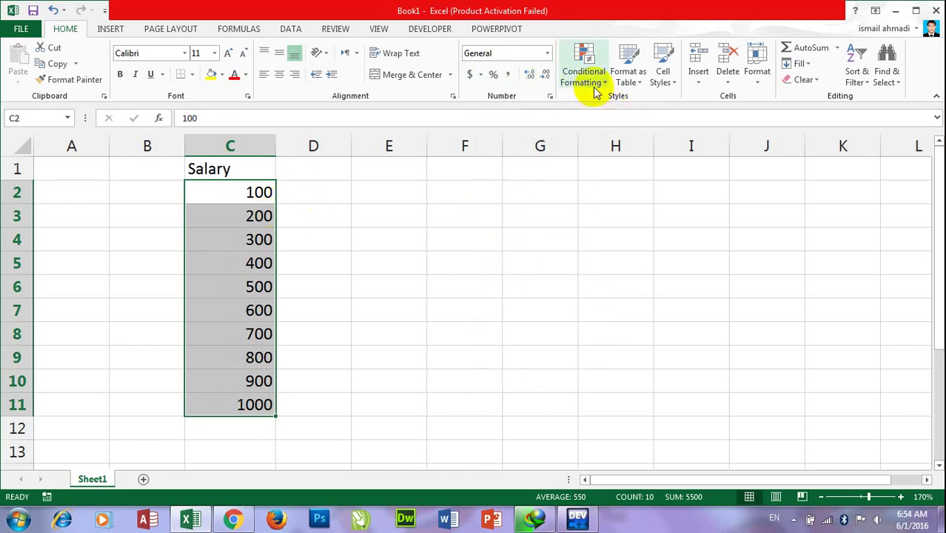
Step: Add three decimal places to the Salary values, then remove all three again
left_click(532, 77)
left_click(532, 77)
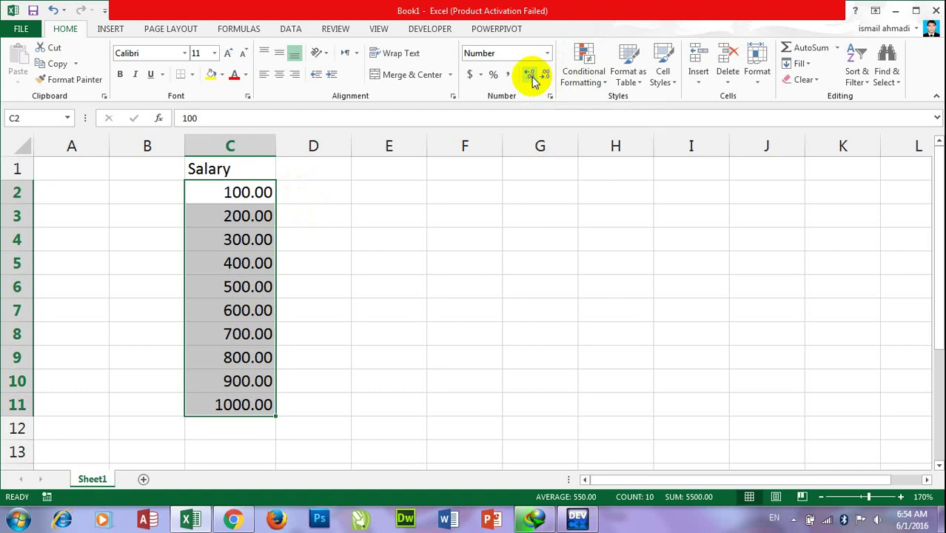
left_click(532, 77)
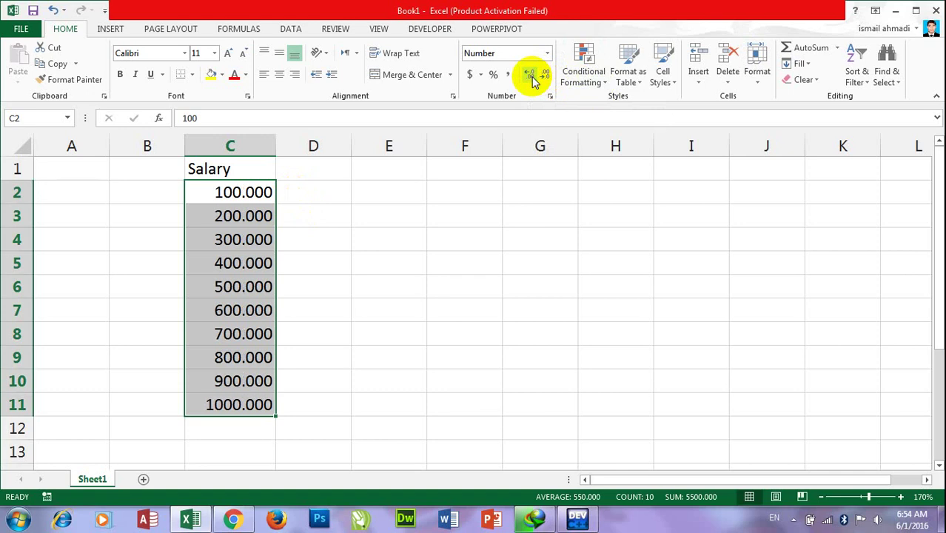
left_click(543, 77)
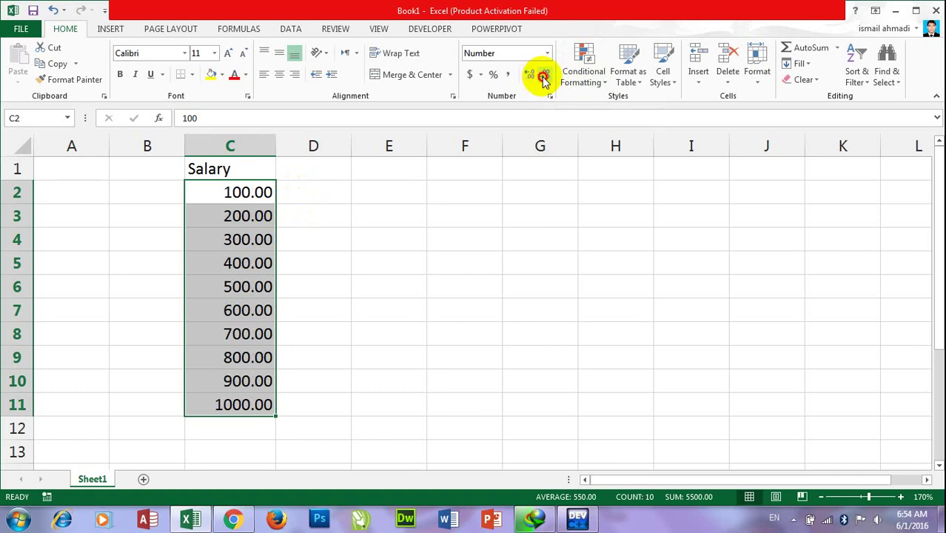
left_click(543, 77)
left_click(543, 77)
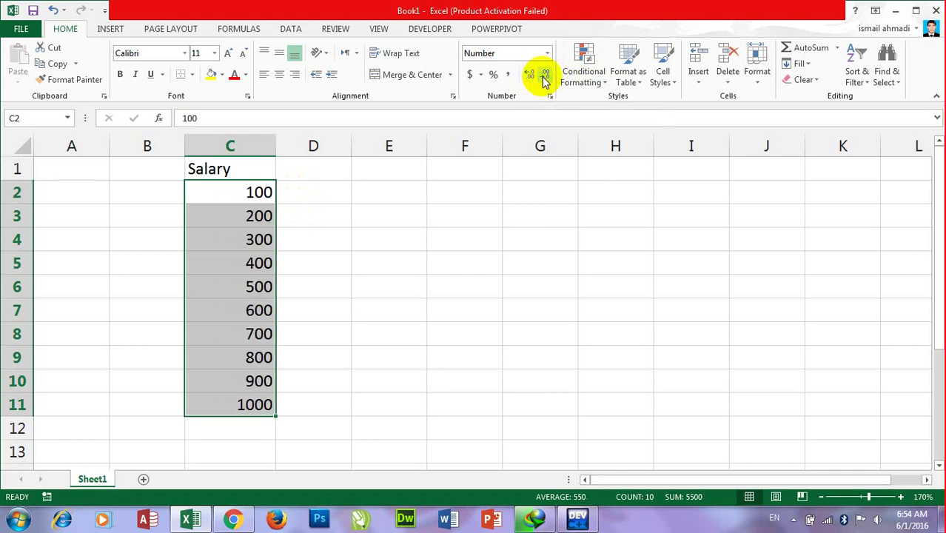
Step: Enter 5.36987 in cell F2
left_click(476, 201)
type("5")
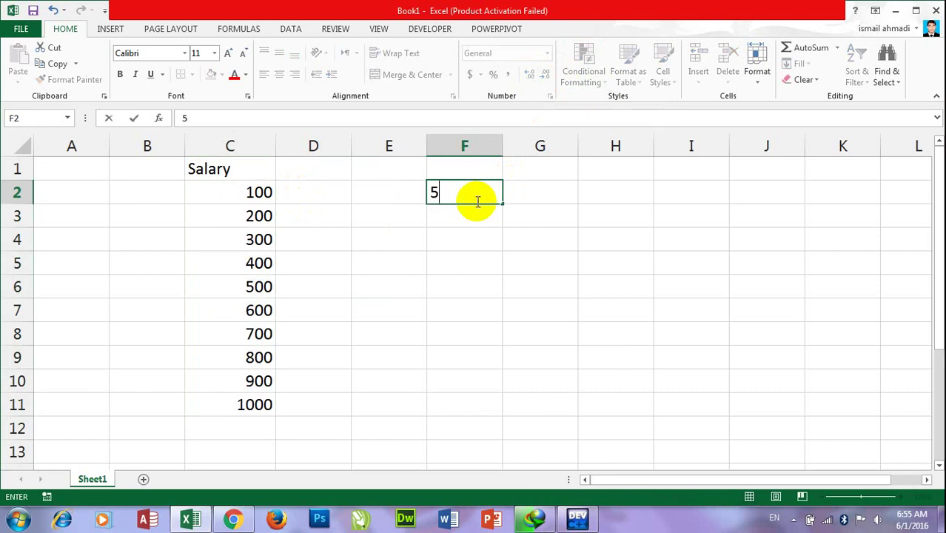
type(".36987")
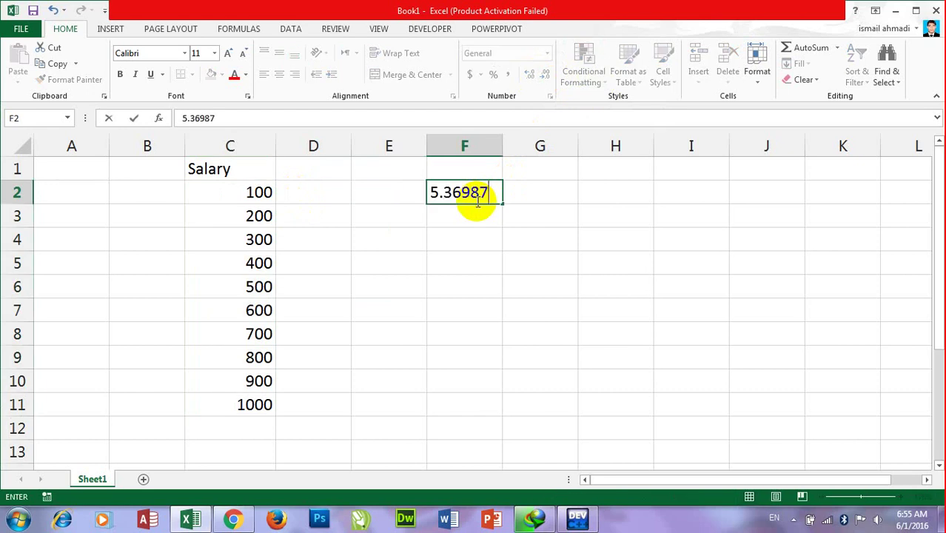
key("Return")
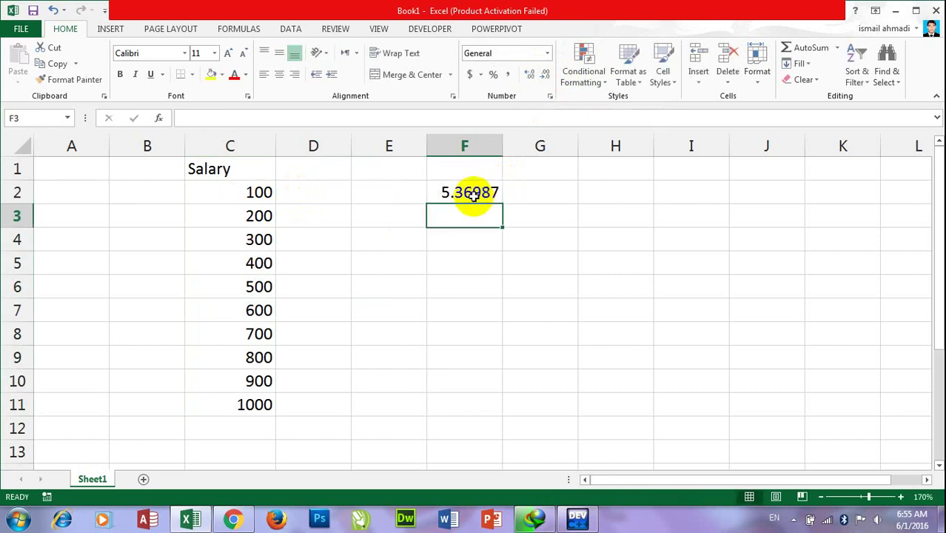
left_click(464, 193)
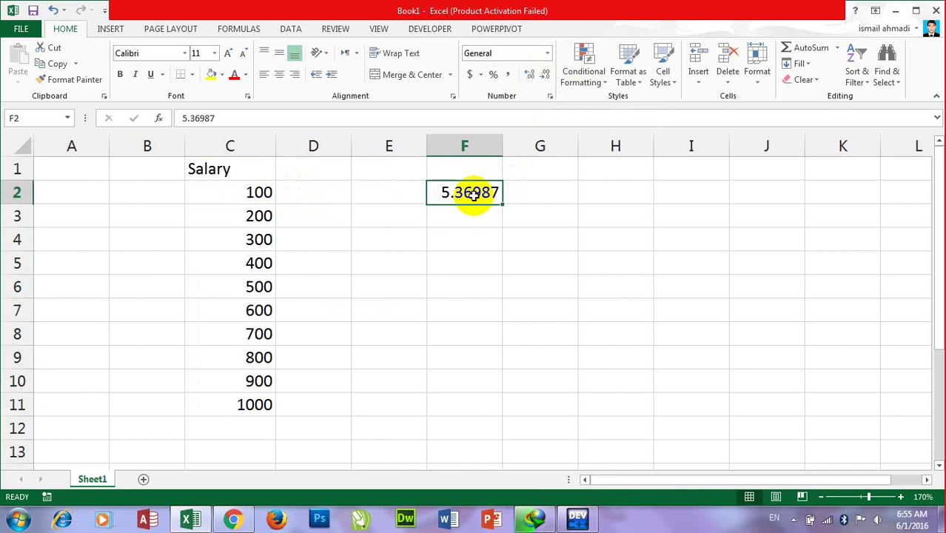
Step: Reduce F2 by three decimal places, then add three back
left_click(544, 77)
left_click(542, 80)
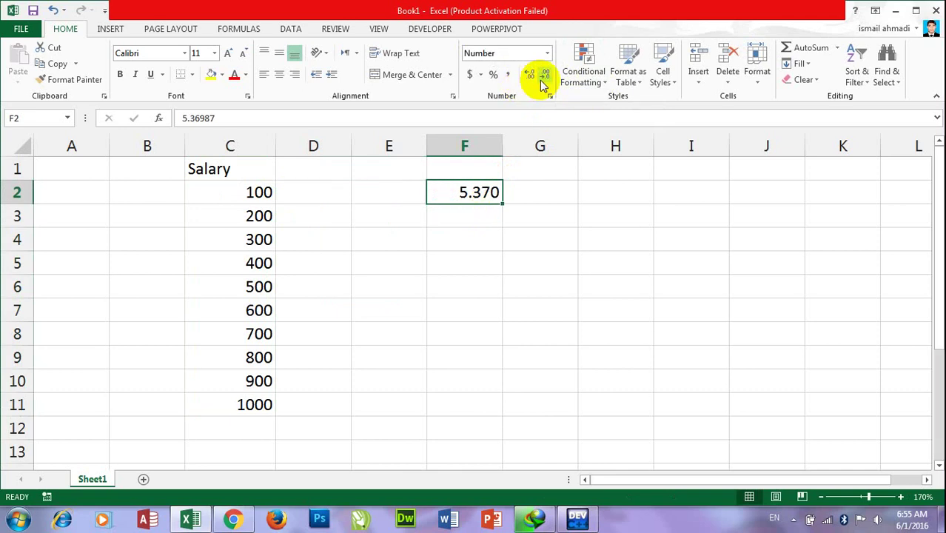
left_click(544, 80)
left_click(530, 80)
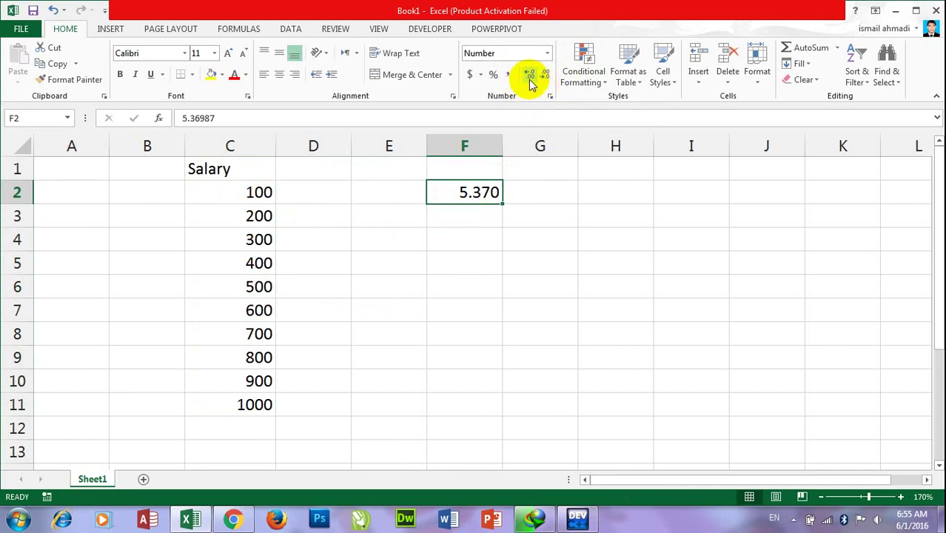
left_click(531, 81)
left_click(530, 82)
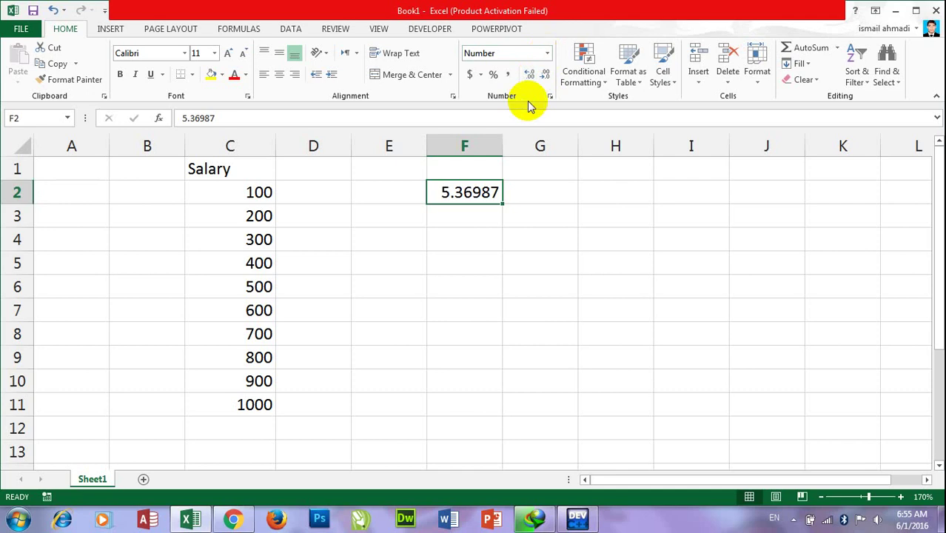
Step: Apply the Number format to F2 so all five decimals show, then select F5
left_click(546, 55)
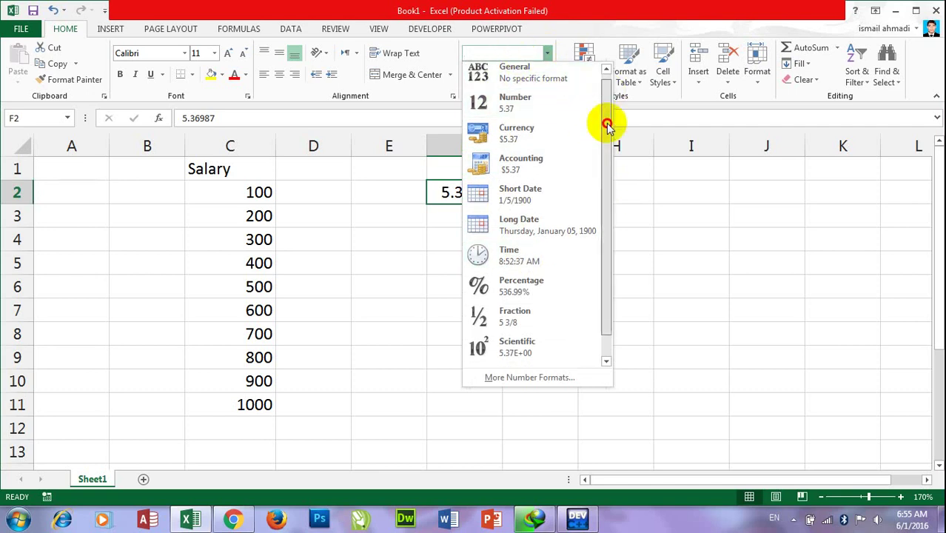
mouse_move(606, 122)
left_mouse_down()
mouse_move(607, 181)
mouse_move(609, 126)
left_mouse_up()
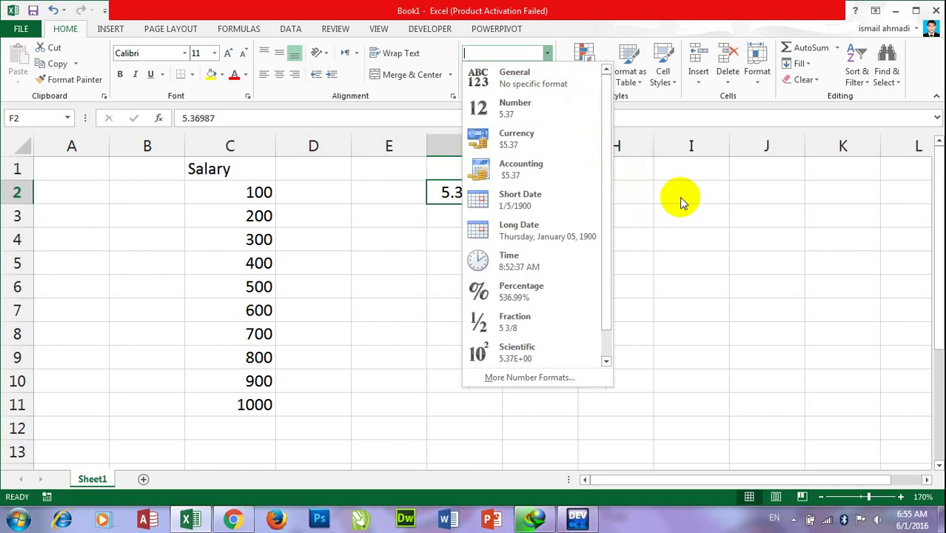
left_click(729, 271)
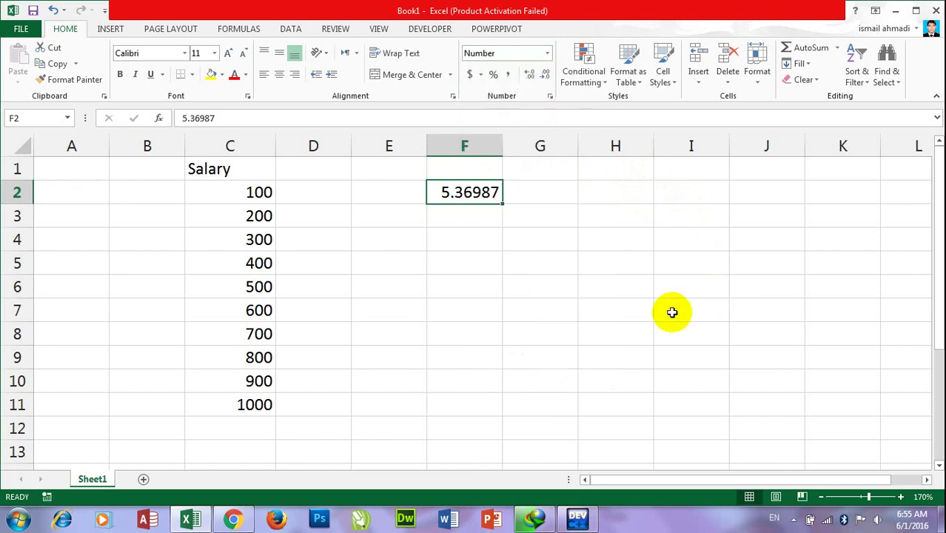
left_click(481, 216)
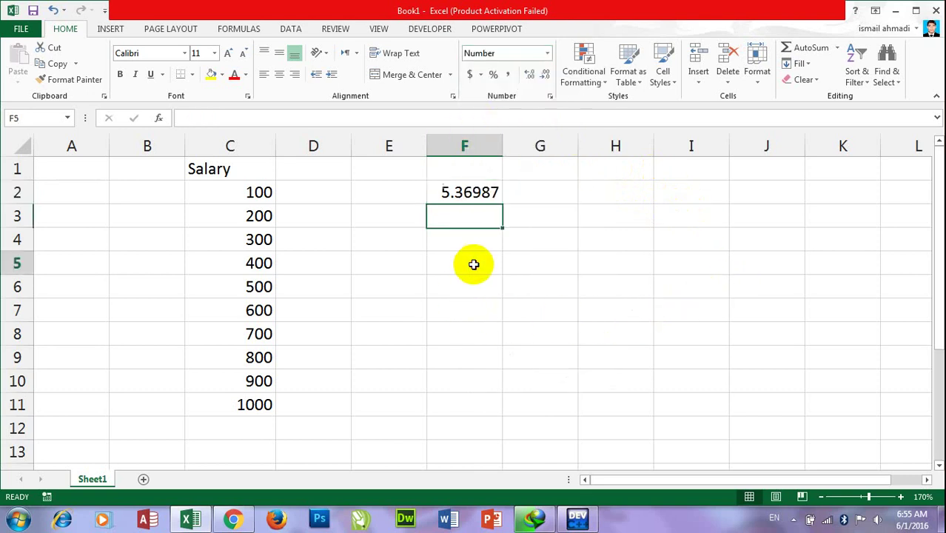
left_click(473, 264)
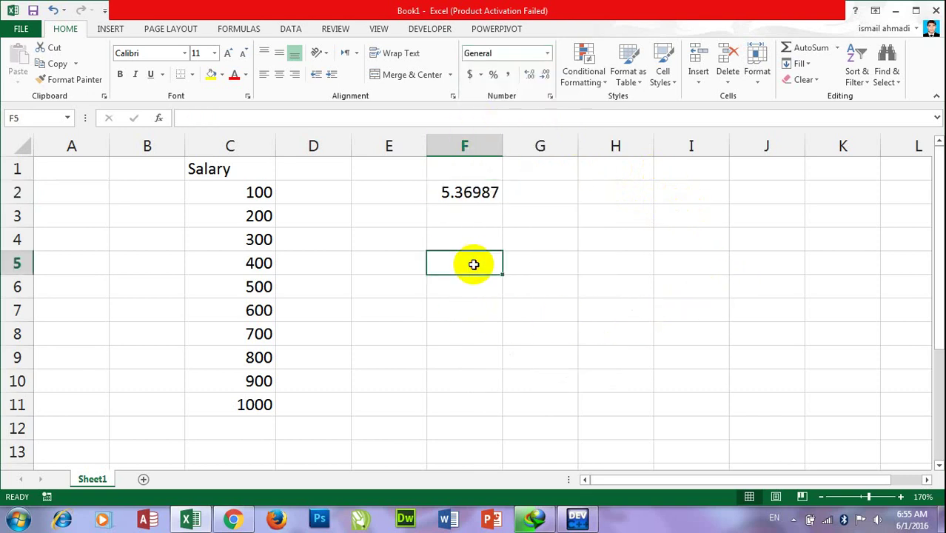
Step: Enter 100, 100.5, $100, 100 $ and 5% into F5 through F9
type("100")
key("Return")
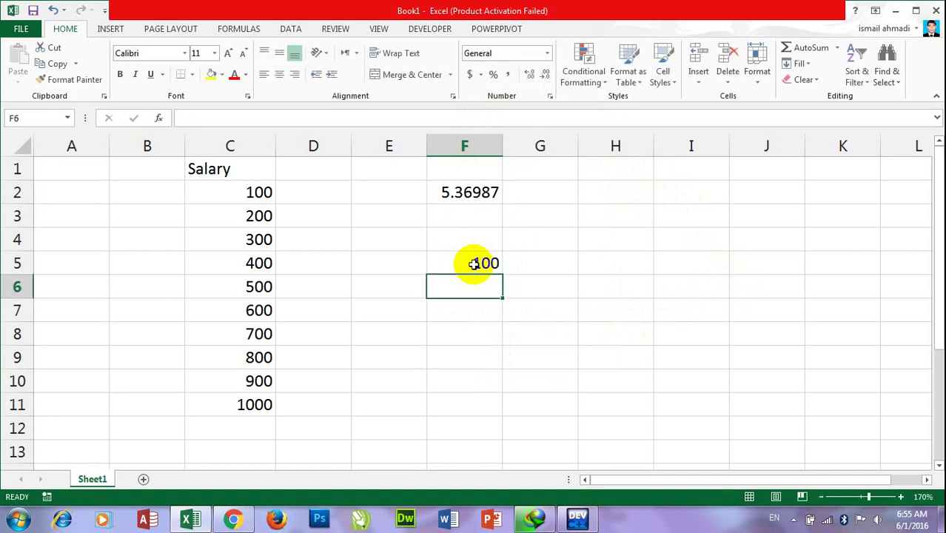
type("00")
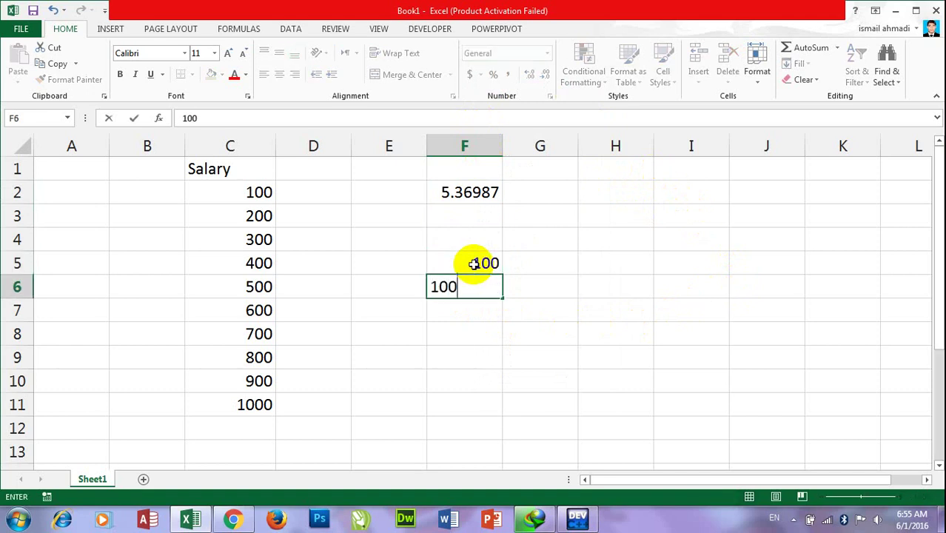
type(".5")
key("Return")
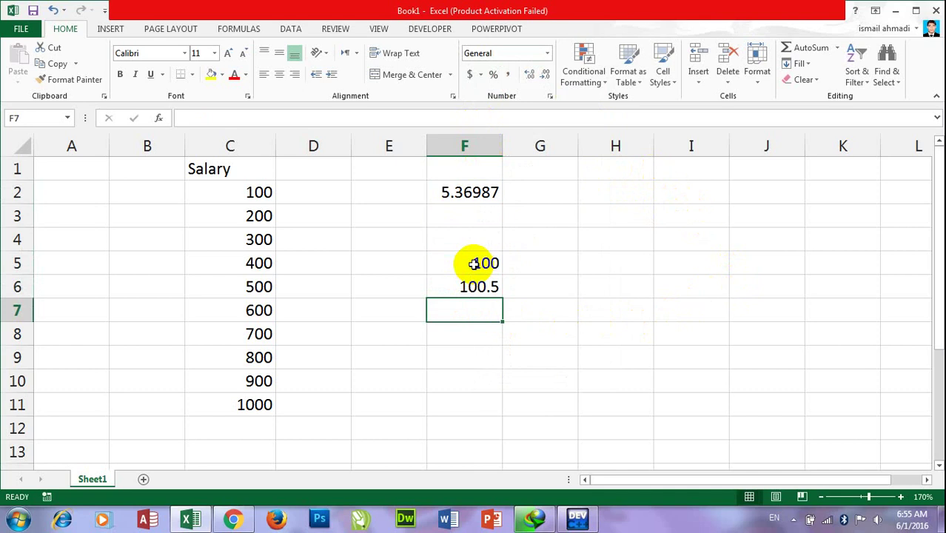
type("$1")
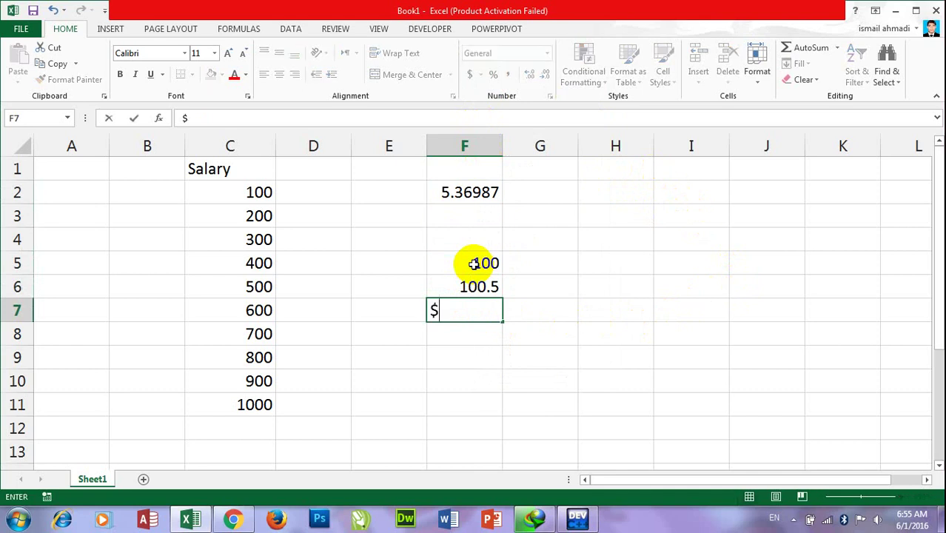
type("00")
key("Return")
type("100 ")
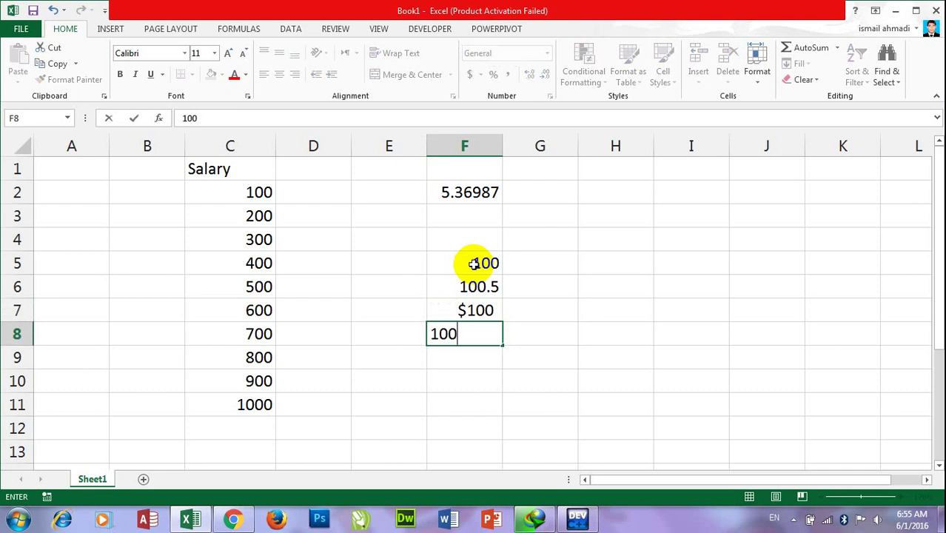
type("$")
key("Return")
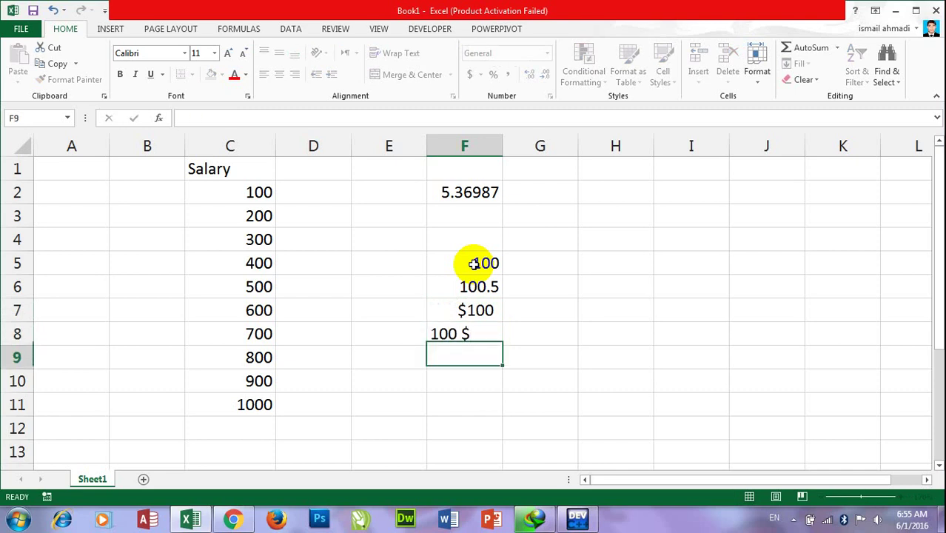
type("5")
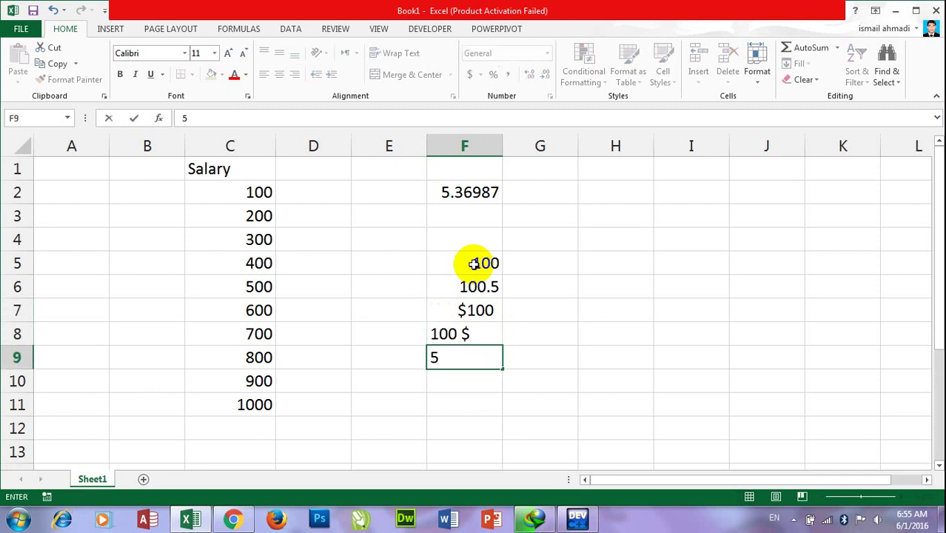
type("%")
key("Return")
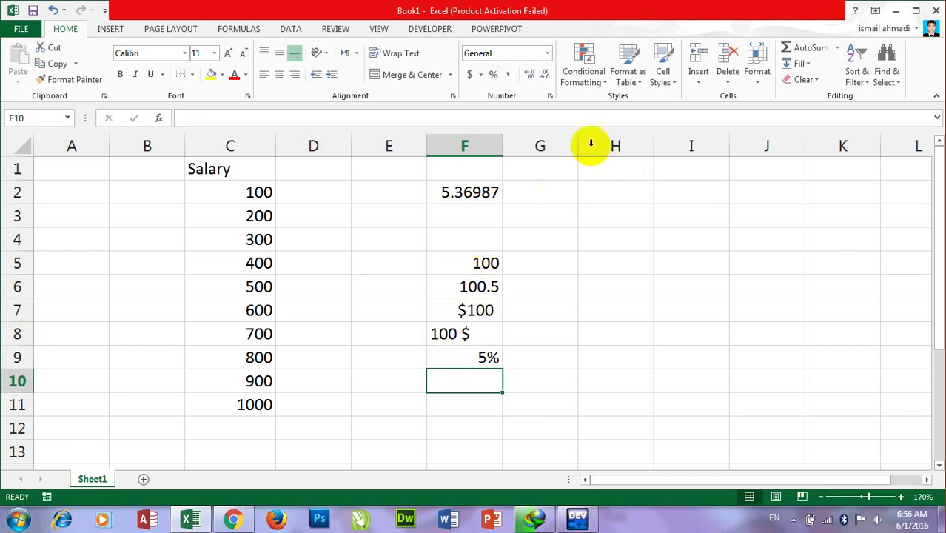
Step: Fill H1:H13 with 24234 at once and format them as Number, showing 24234.00
left_click(547, 53)
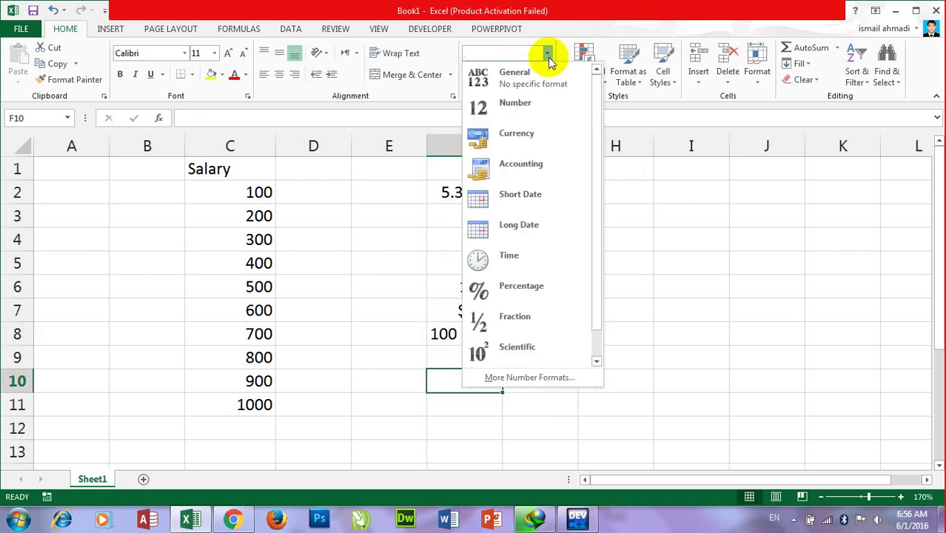
left_click(695, 294)
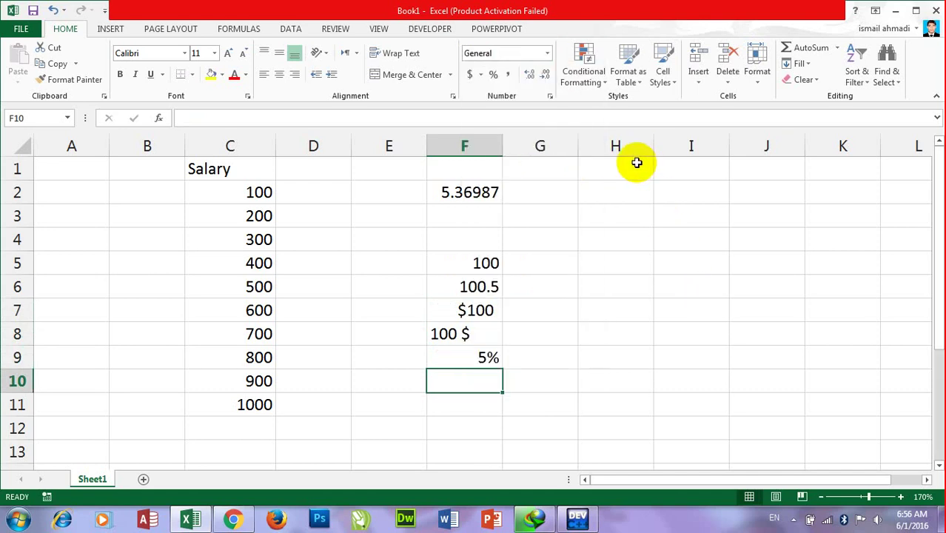
left_click_drag(637, 162, 629, 441)
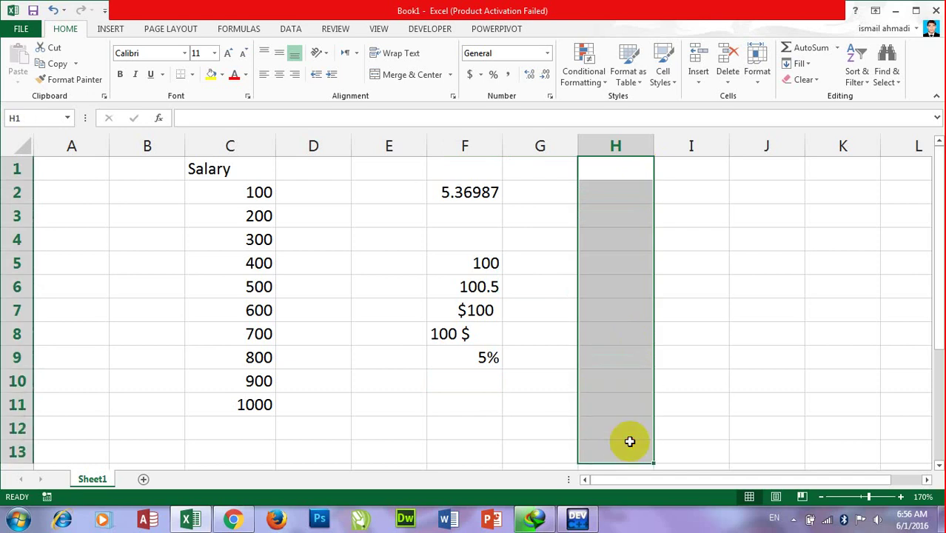
type("24234")
key("ctrl+Return")
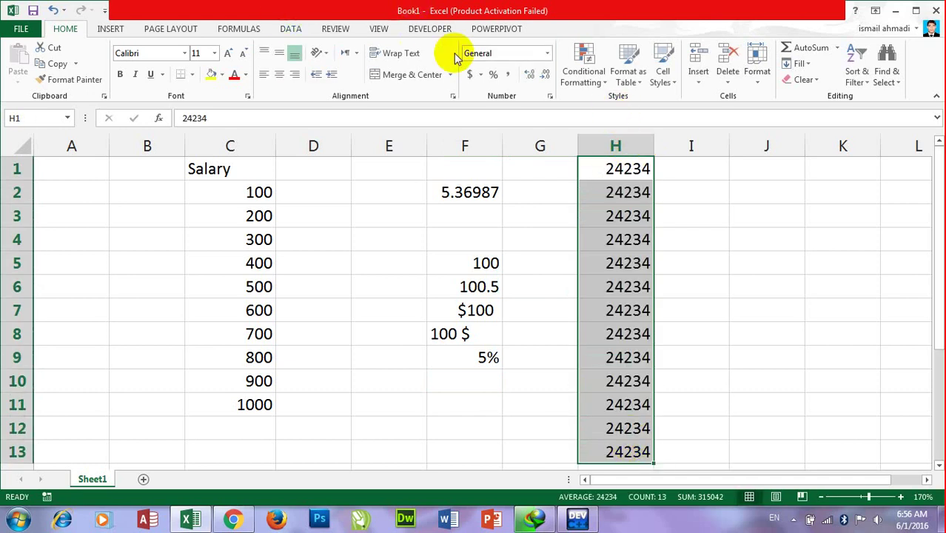
left_click(546, 53)
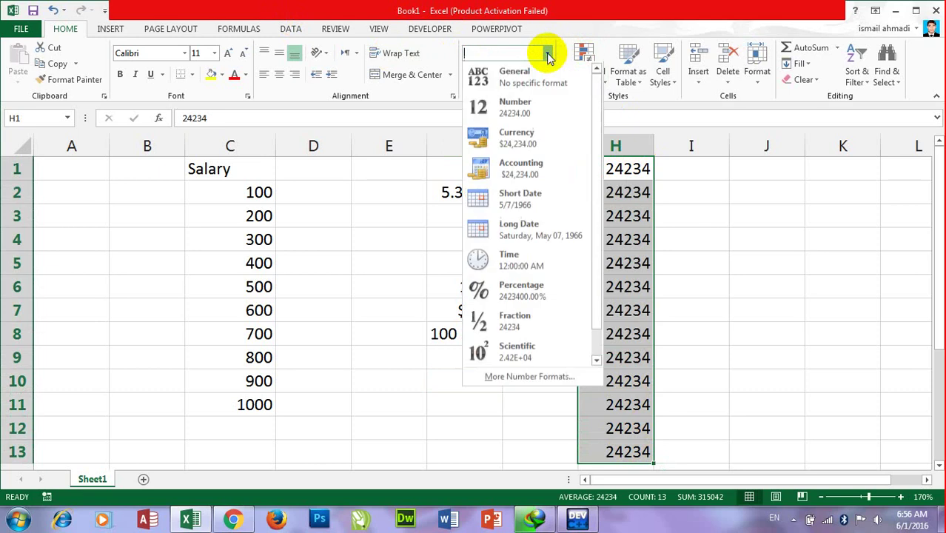
left_click(516, 108)
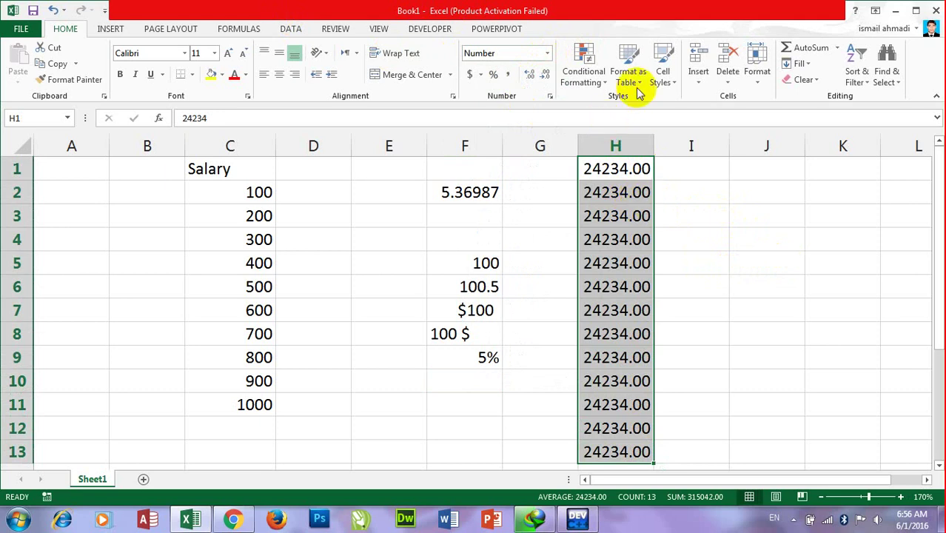
Step: Apply the Currency format to column H values and widen column H to about double
left_click(548, 55)
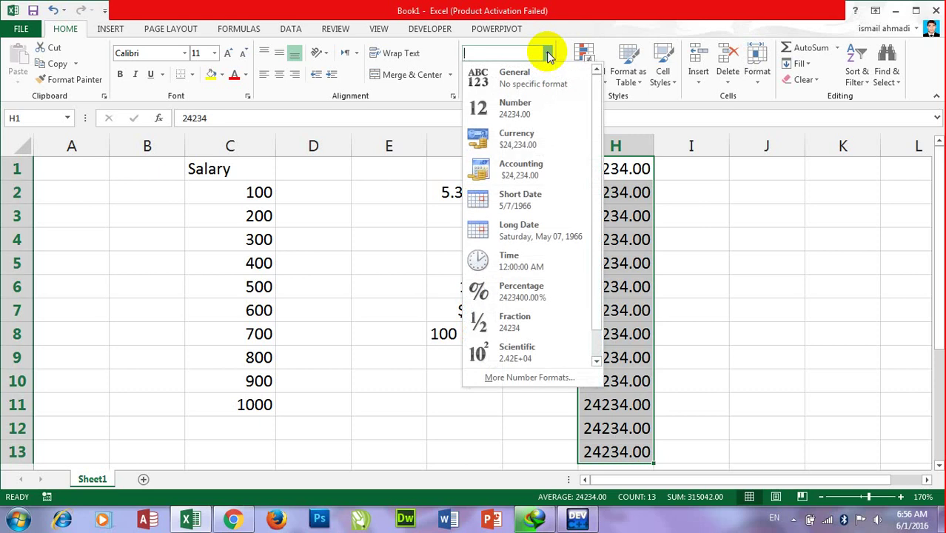
left_click(520, 143)
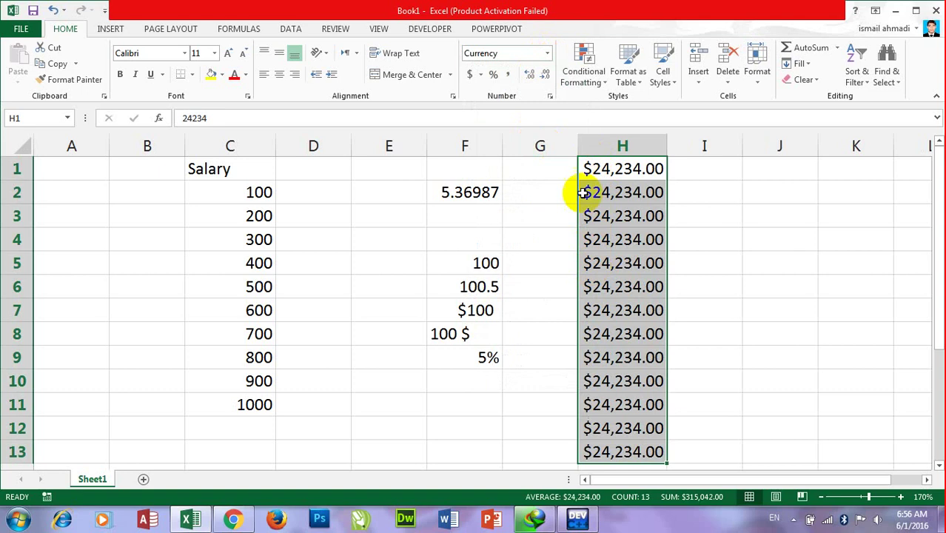
left_click(548, 54)
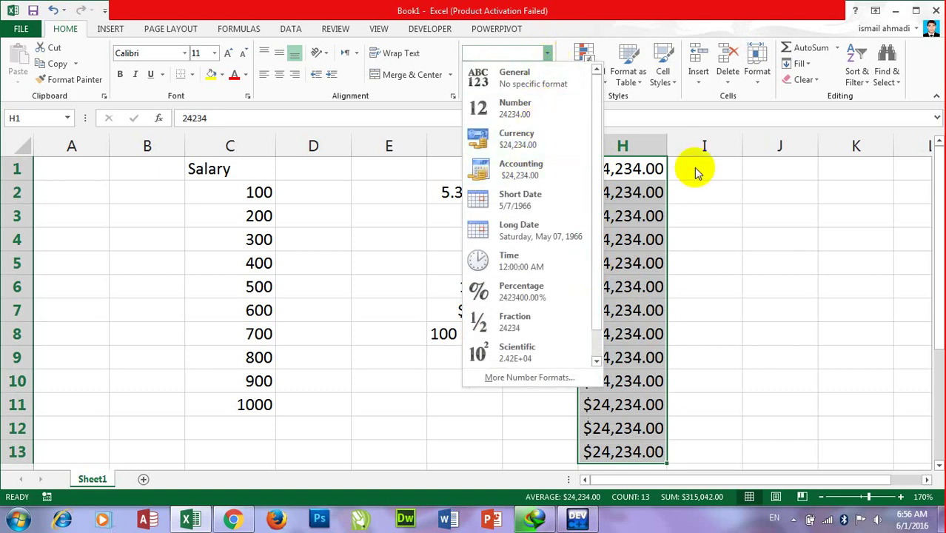
left_click(646, 18)
left_click_drag(667, 148, 755, 152)
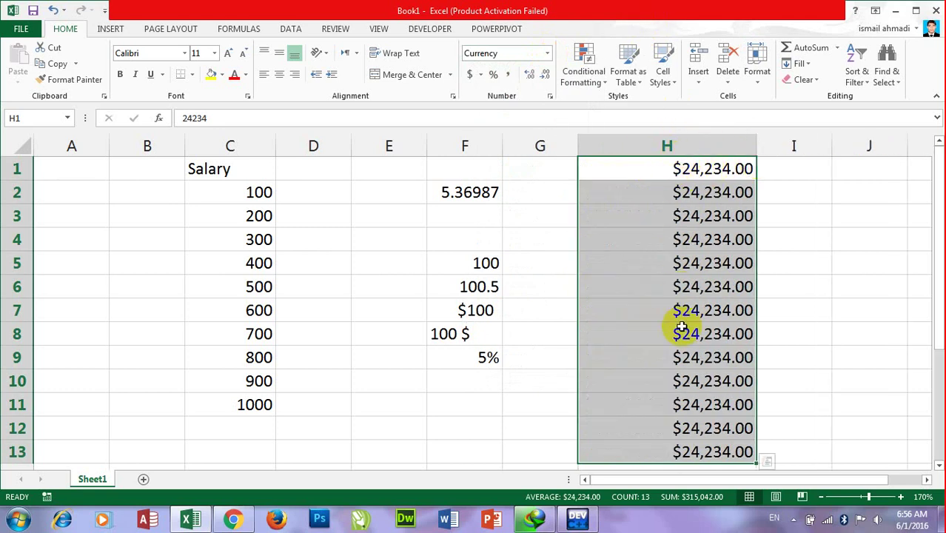
Step: Switch column H to Accounting format, showing $ 24,234.00, then select all
left_click(547, 52)
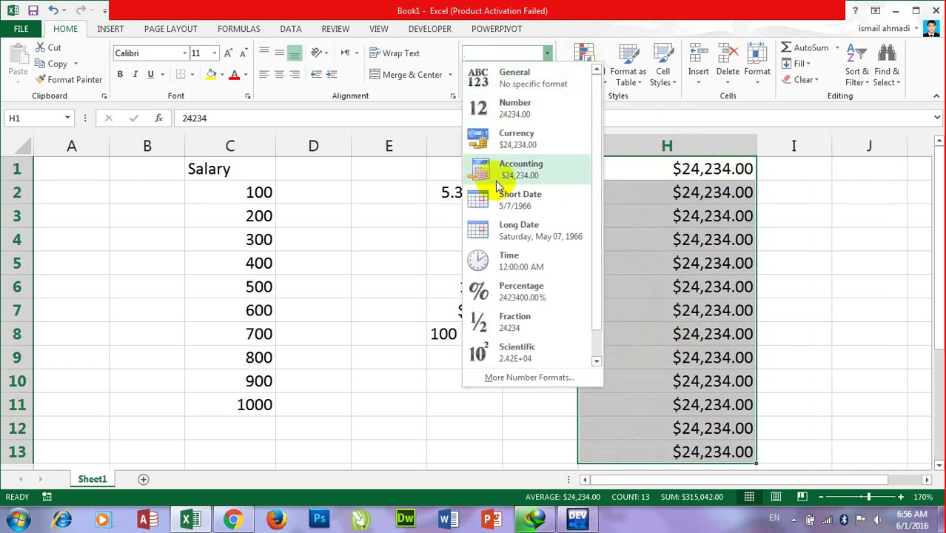
left_click(520, 172)
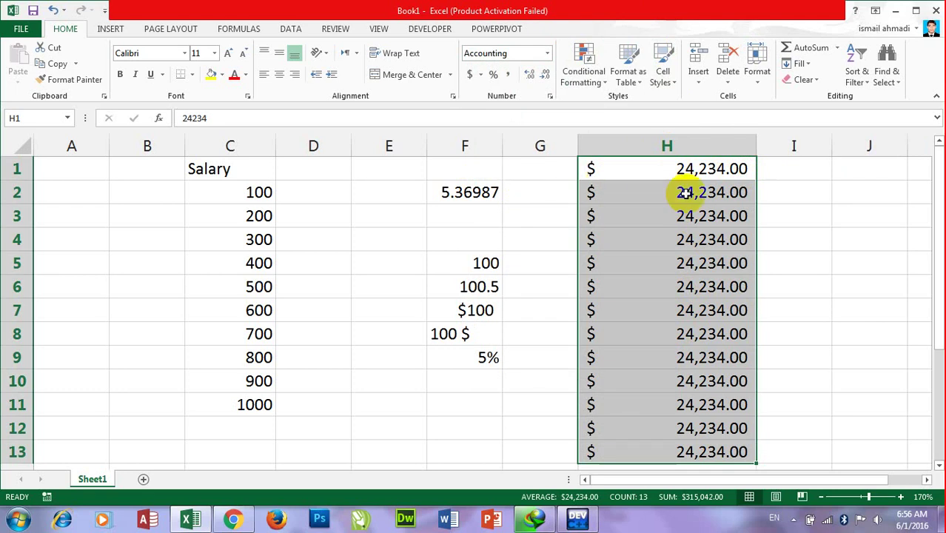
left_click(548, 53)
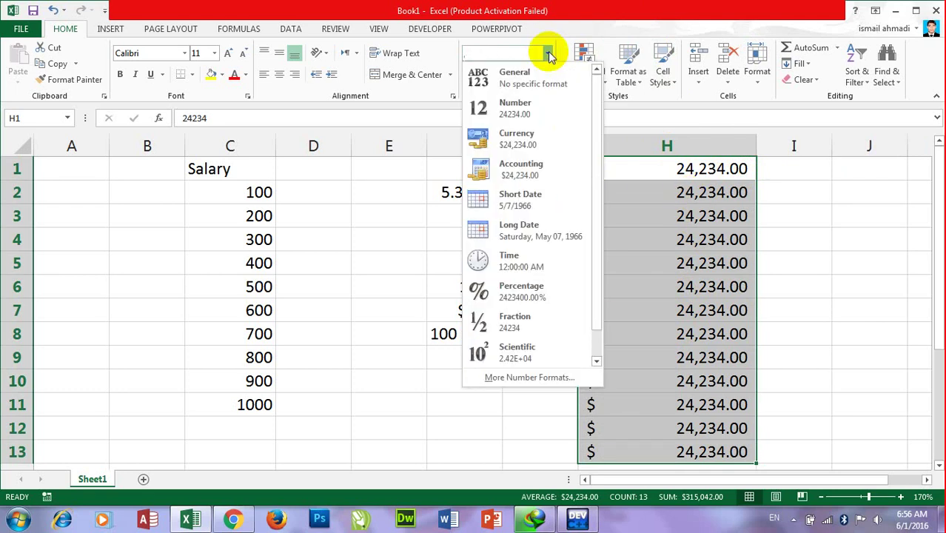
left_click(336, 216)
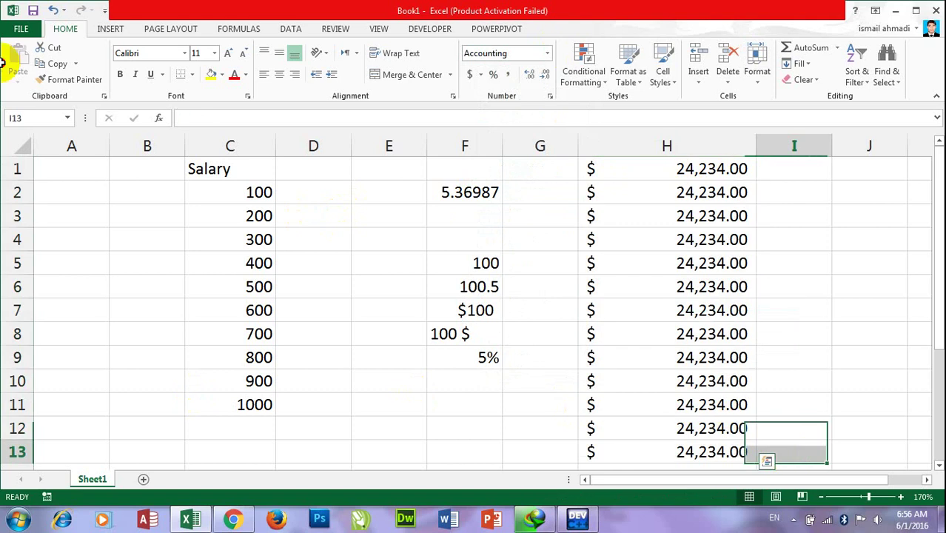
key("ctrl+a")
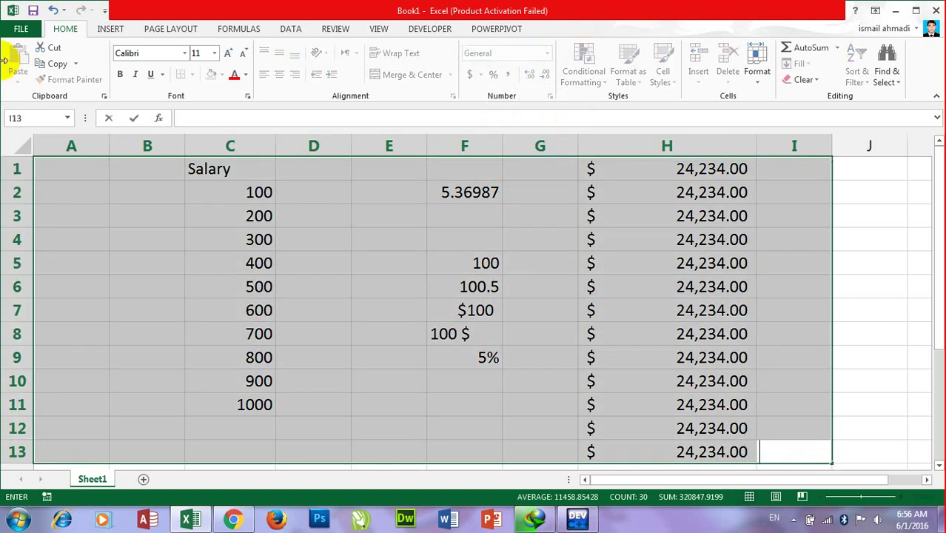
Step: Clear all the filled cells on the sheet, leaving them in General format
left_click(804, 447)
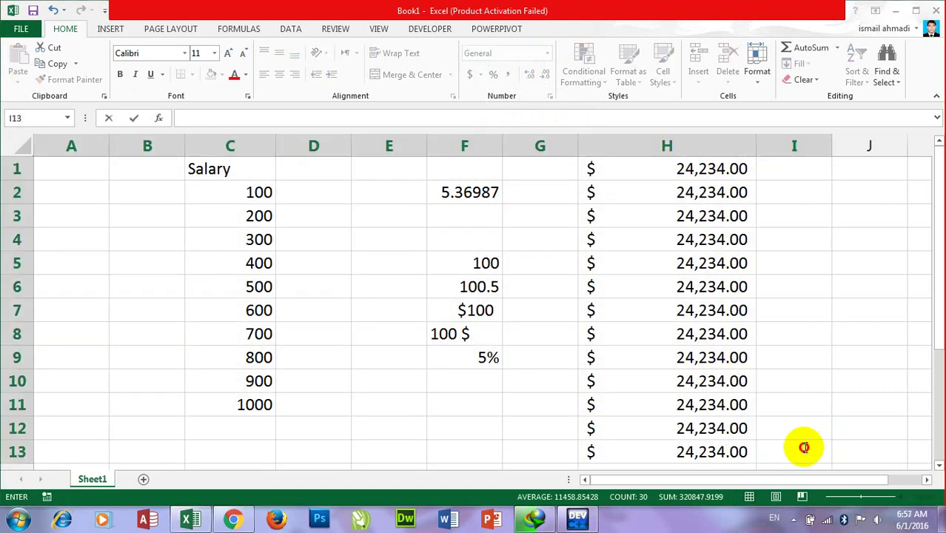
key("Escape")
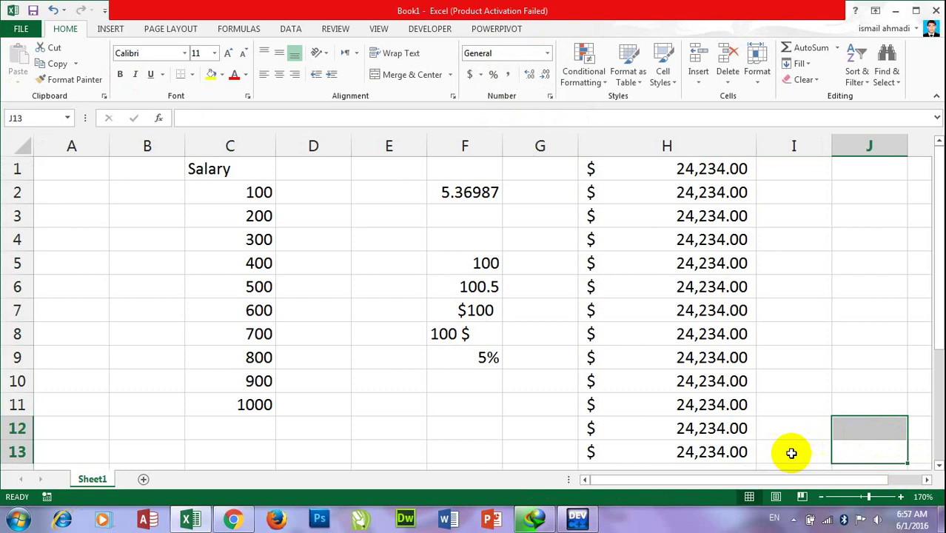
mouse_move(787, 450)
left_mouse_down()
mouse_move(385, 265)
mouse_move(52, 168)
left_mouse_up()
key("Delete")
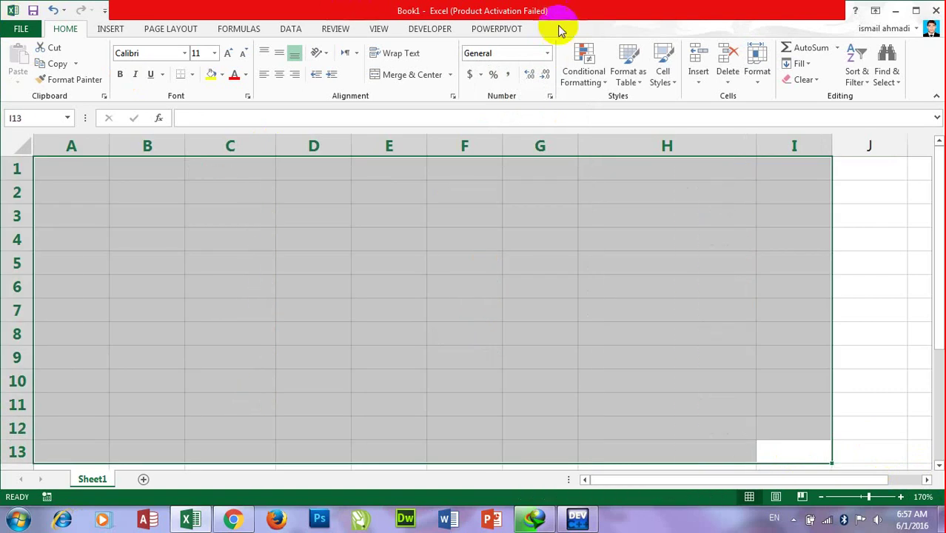
left_click(546, 52)
left_click(511, 73)
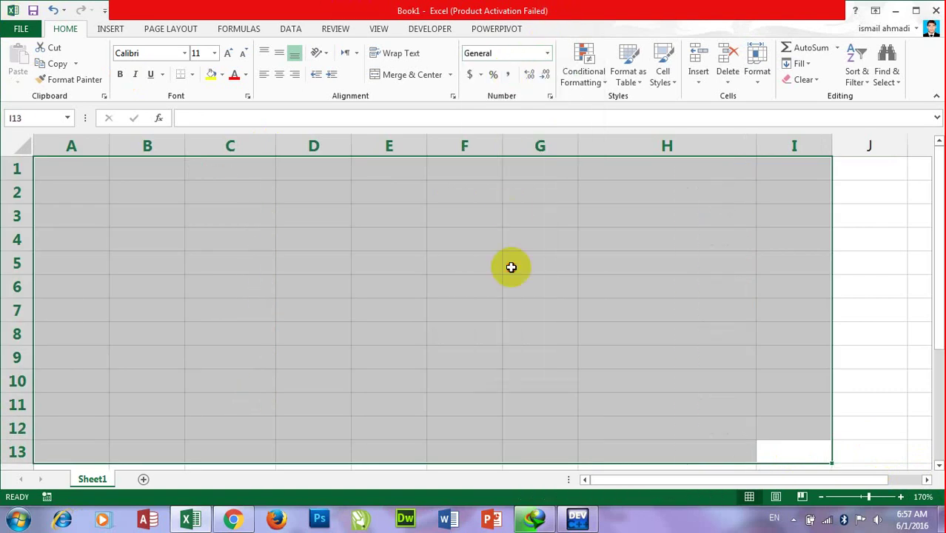
left_click(511, 268)
Step: Put 6/1/2016 in E1, fill down to 6/13/2016 in E13, and widen column E
left_click(391, 167)
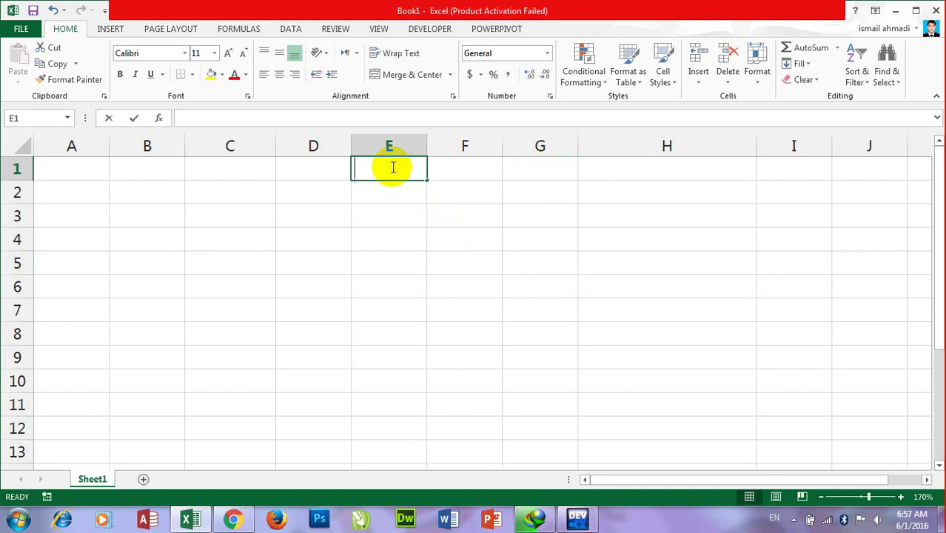
key("ctrl+semicolon")
key("Return")
left_click(391, 168)
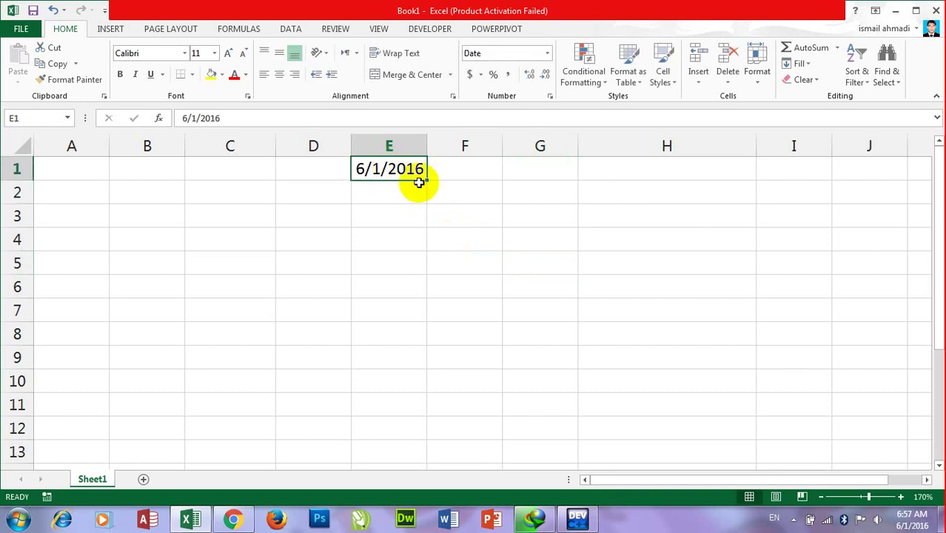
left_click_drag(426, 181, 423, 453)
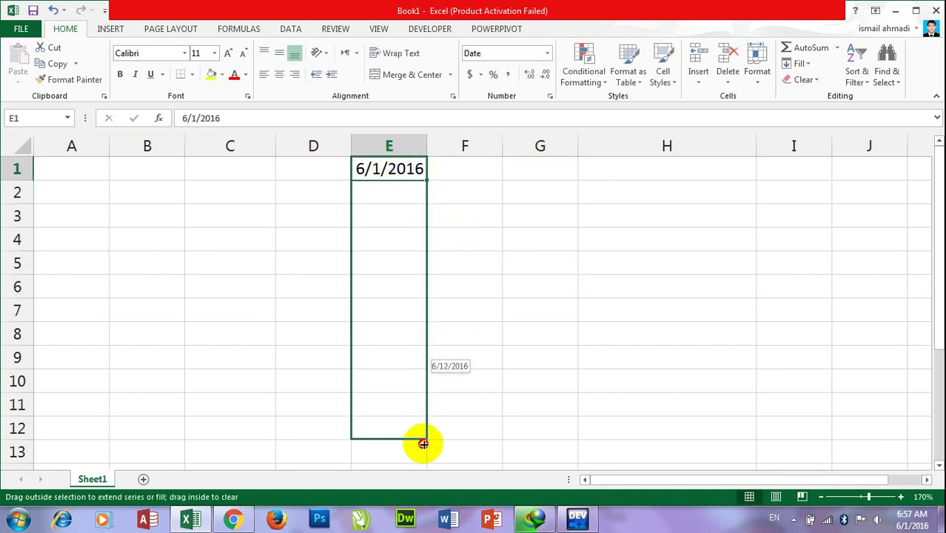
left_click_drag(427, 146, 468, 145)
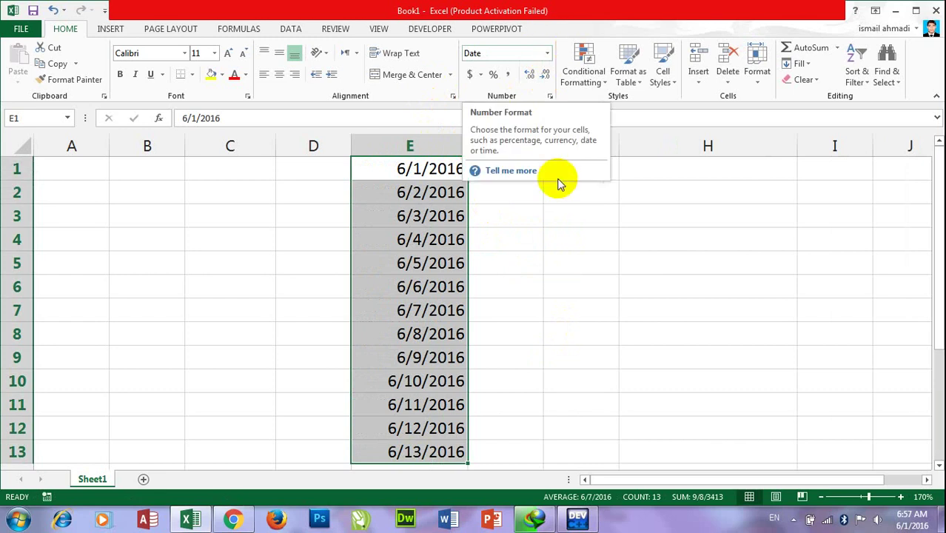
Step: Show E1:E13 as Long Date, widen column E, then return the dates to Short Date
left_click(644, 213)
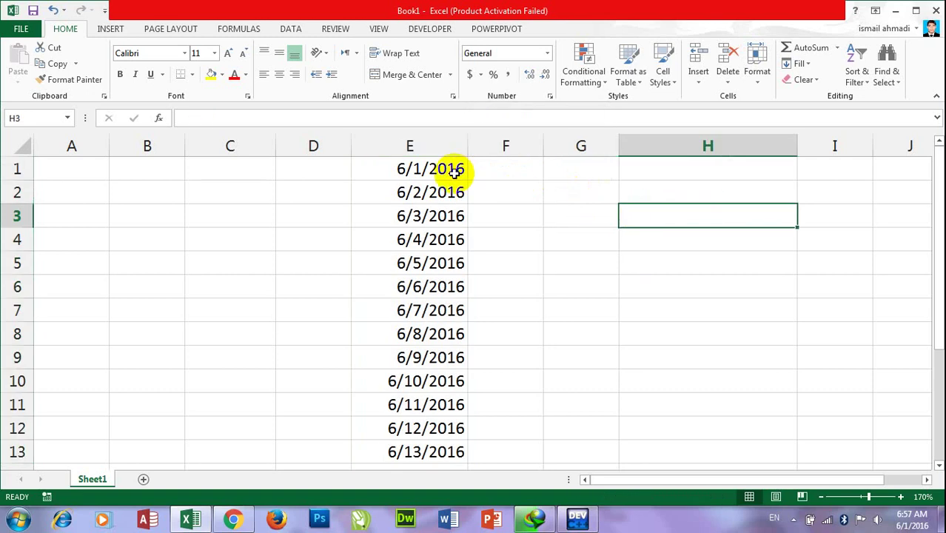
mouse_move(453, 169)
left_mouse_down()
mouse_move(451, 465)
mouse_move(450, 455)
left_mouse_up()
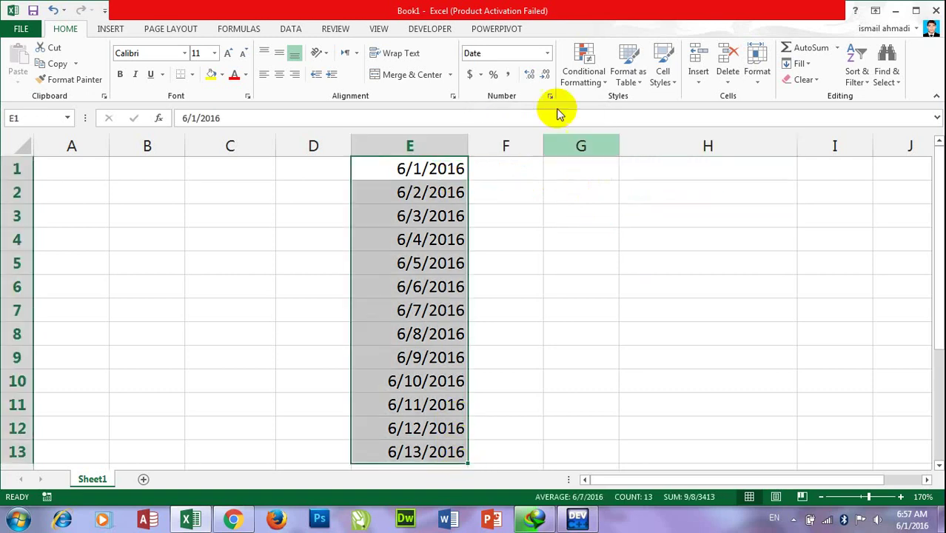
left_click(548, 53)
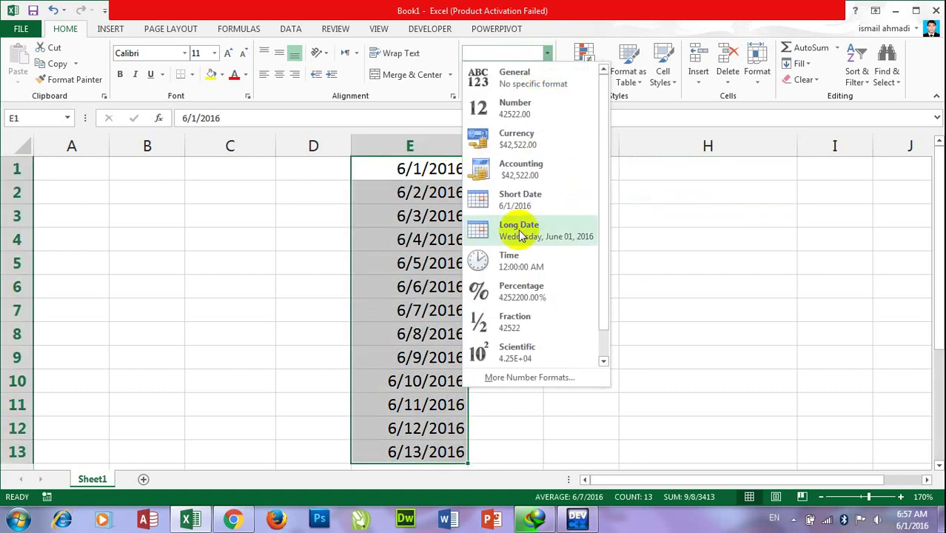
left_click(520, 234)
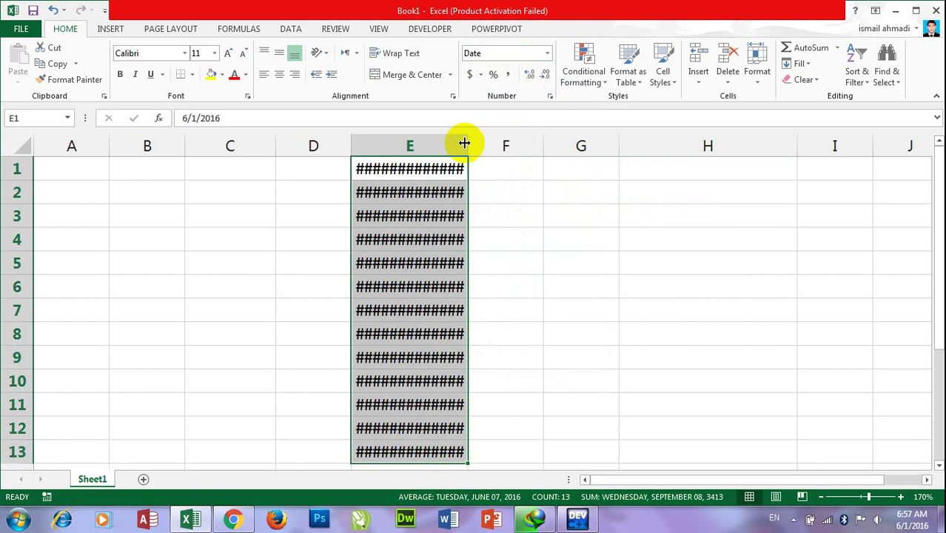
left_click_drag(467, 146, 553, 153)
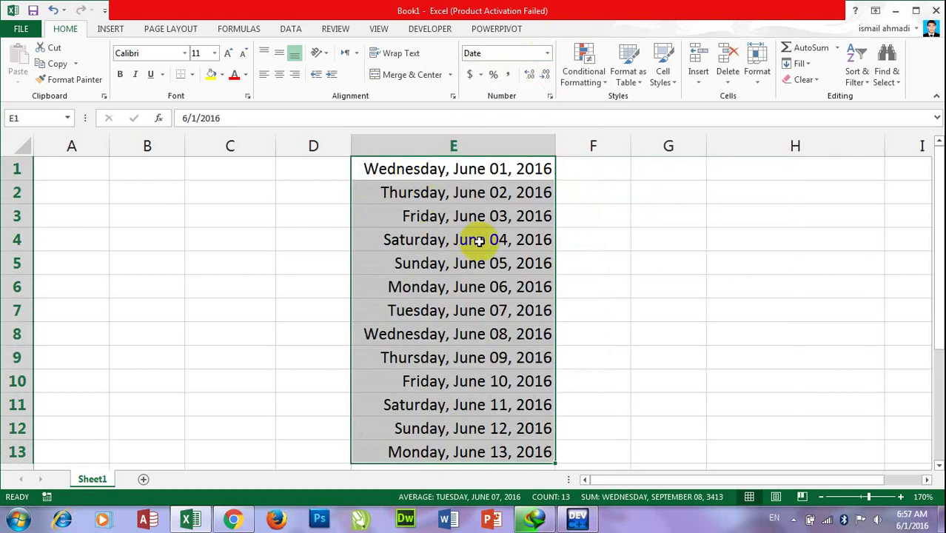
left_click(546, 53)
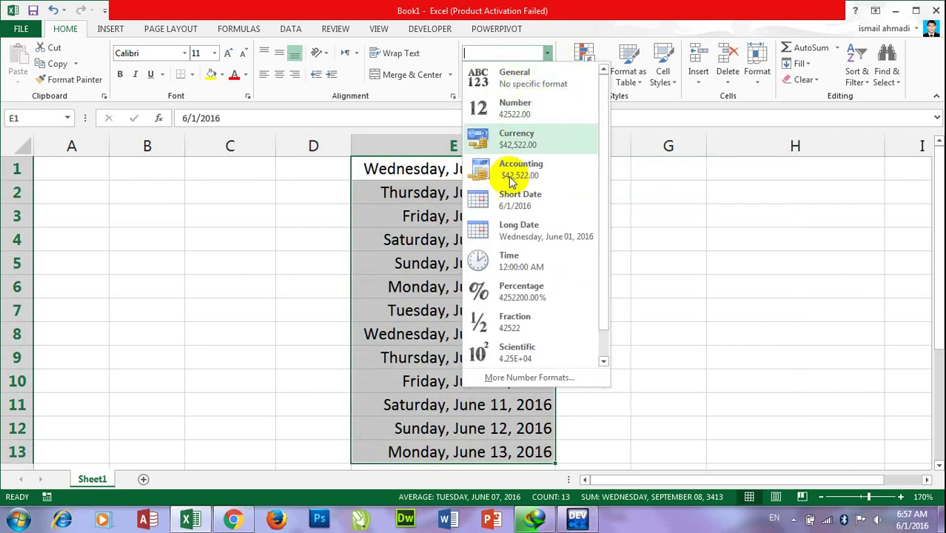
left_click(511, 207)
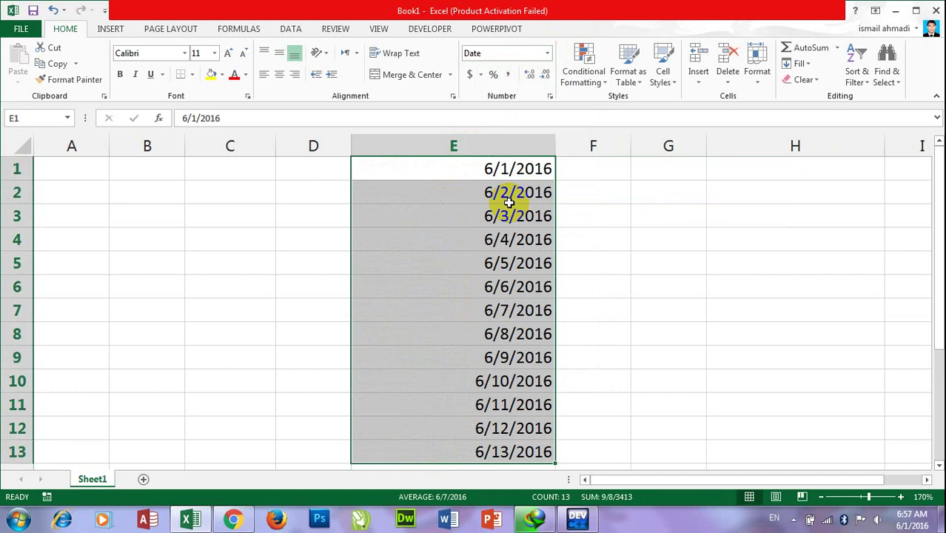
left_click(316, 145)
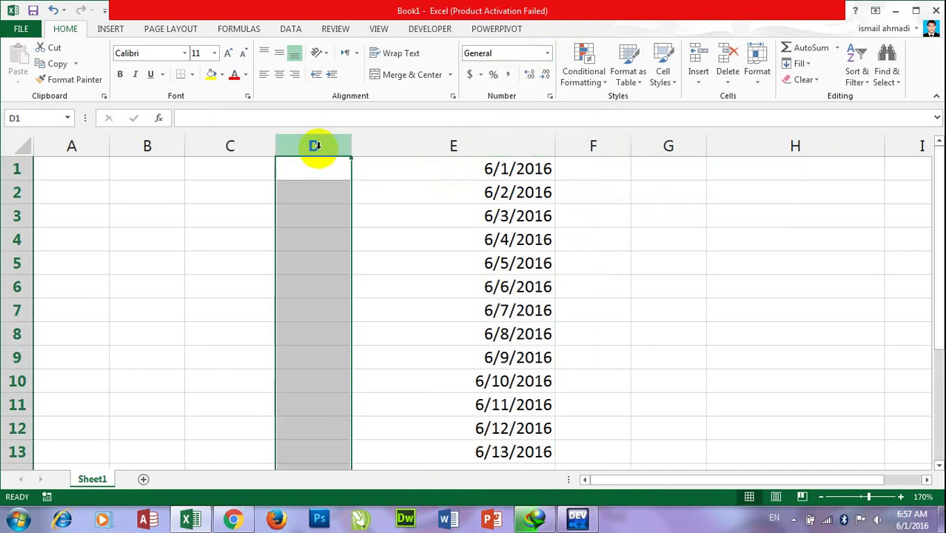
Step: Format column D as Time and enter 4:56 in D1 so it shows 4:56:00 AM
left_click(547, 53)
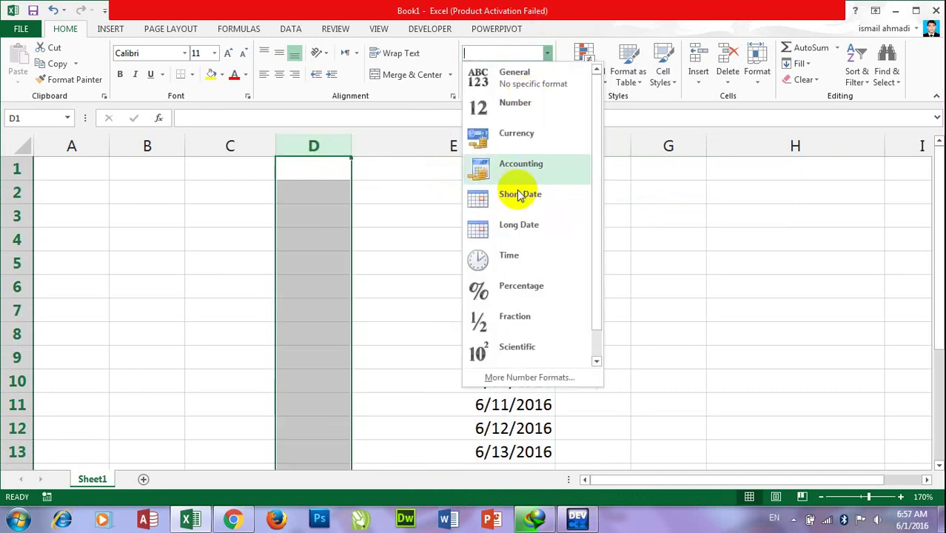
left_click(485, 254)
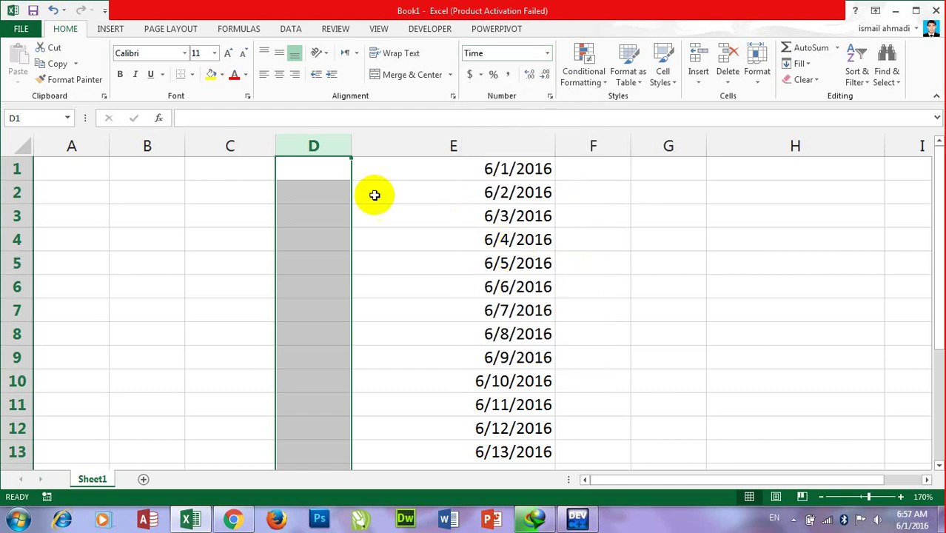
left_click(328, 172)
type("4")
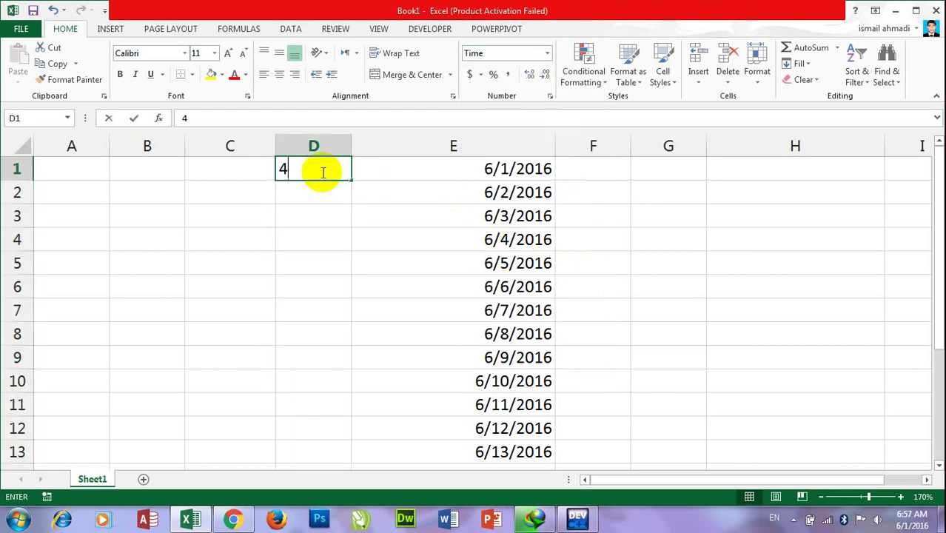
type(":56")
key("Return")
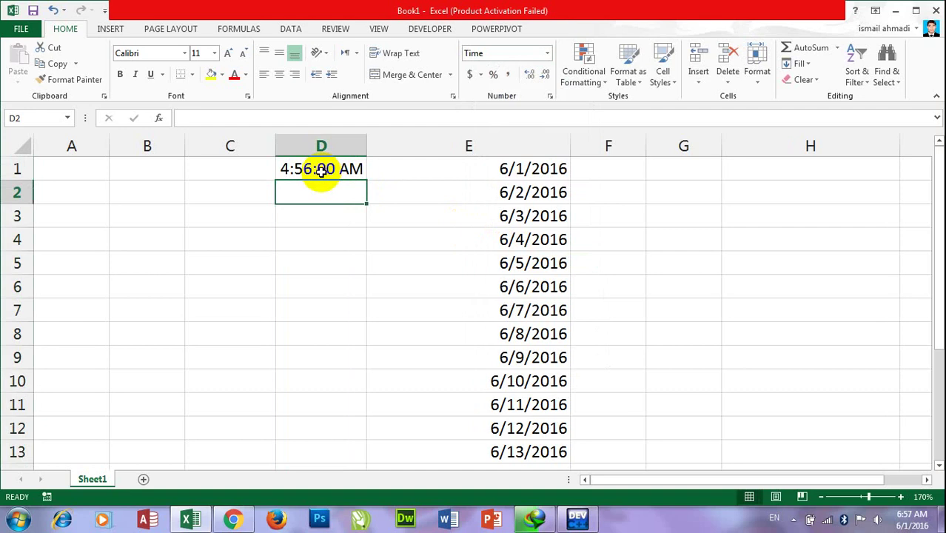
Step: Enter 4:56 in cell C1, then check the number format list without applying a format
left_click(220, 174)
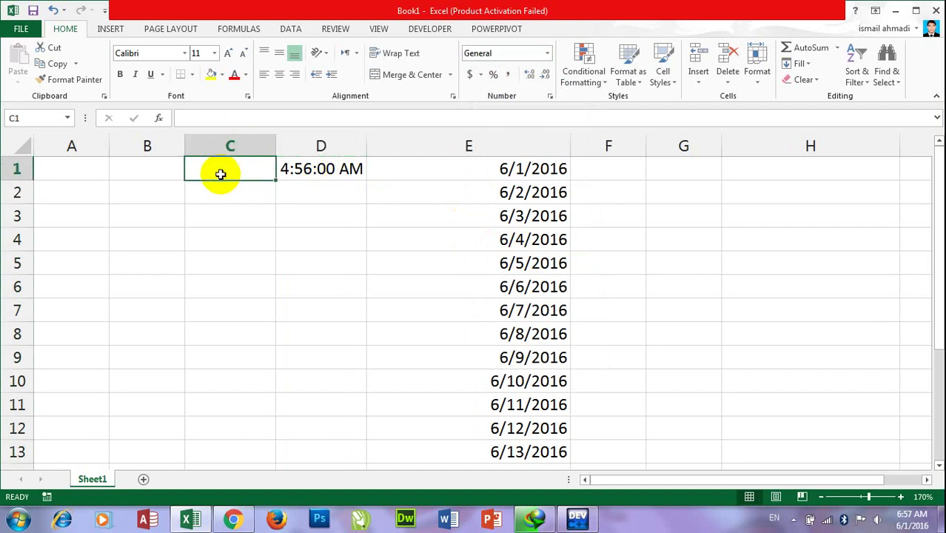
type("4:56")
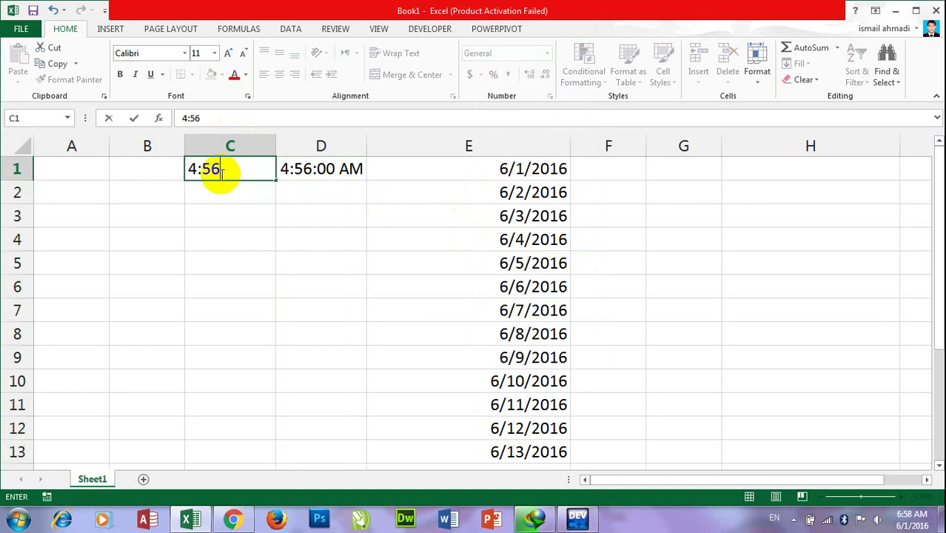
key("Return")
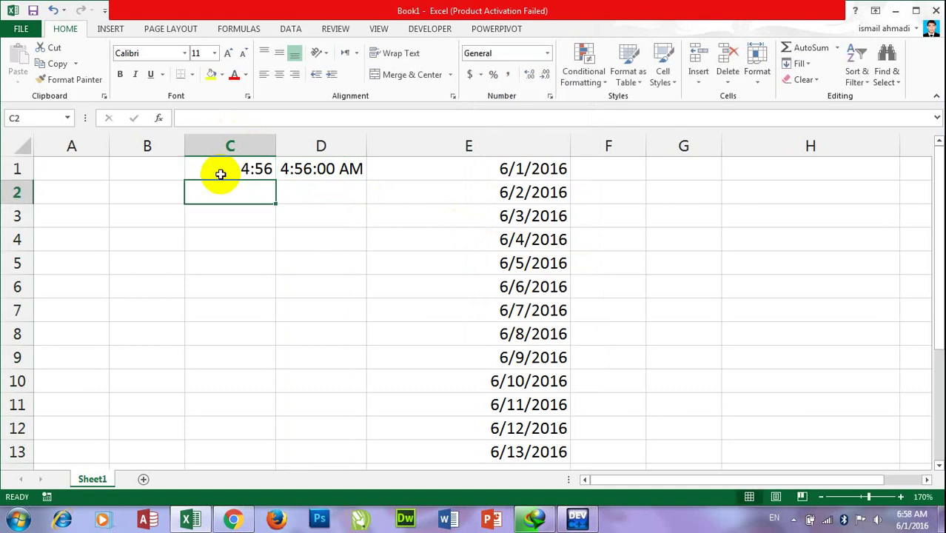
left_click(220, 174)
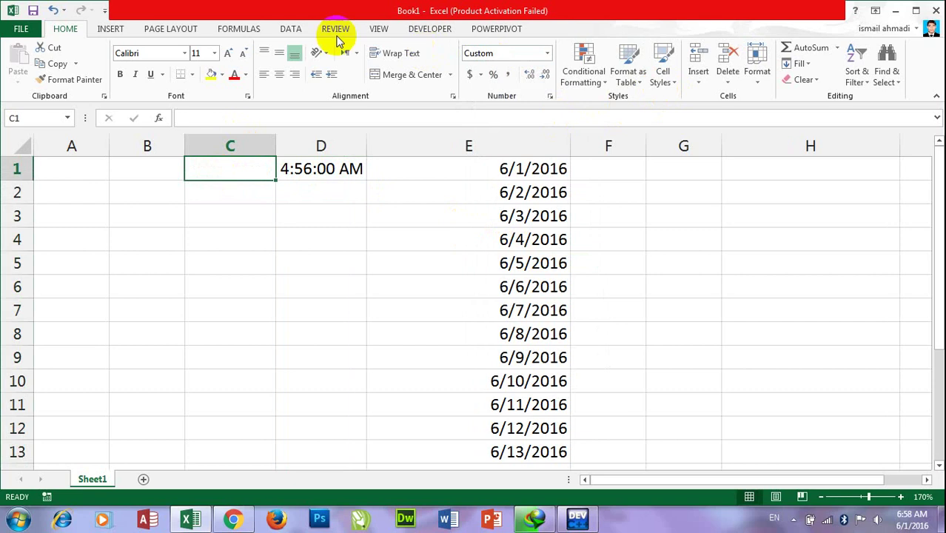
left_click(547, 56)
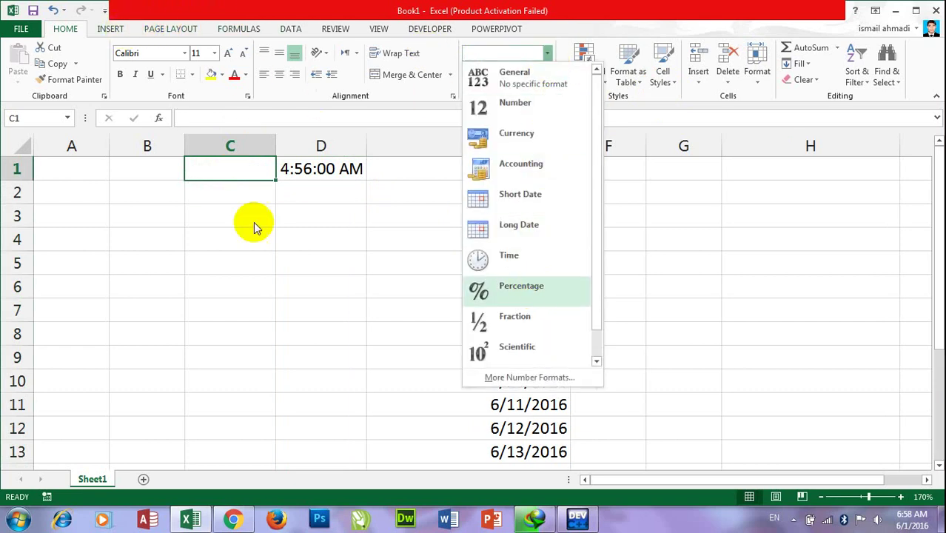
left_click(228, 213)
left_click(154, 165)
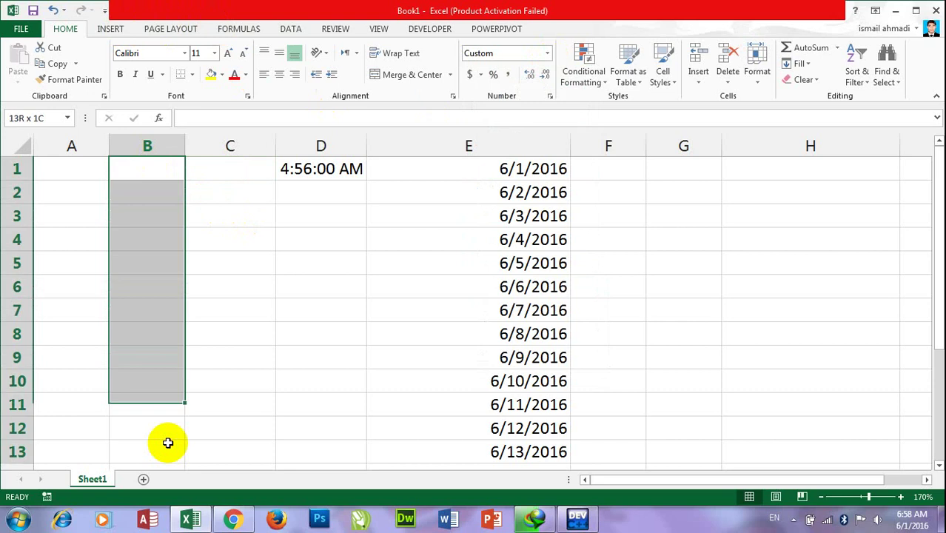
Step: Fill B1:B13 with 45 as Percentage and widen column B to show 4500.00%
left_click_drag(166, 244, 168, 443)
type("45")
key("ctrl+Return")
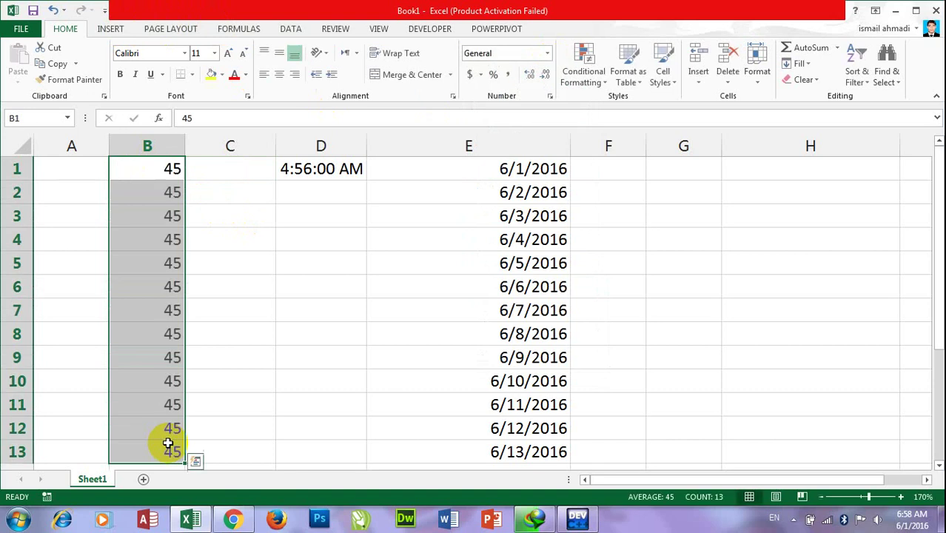
left_click(548, 53)
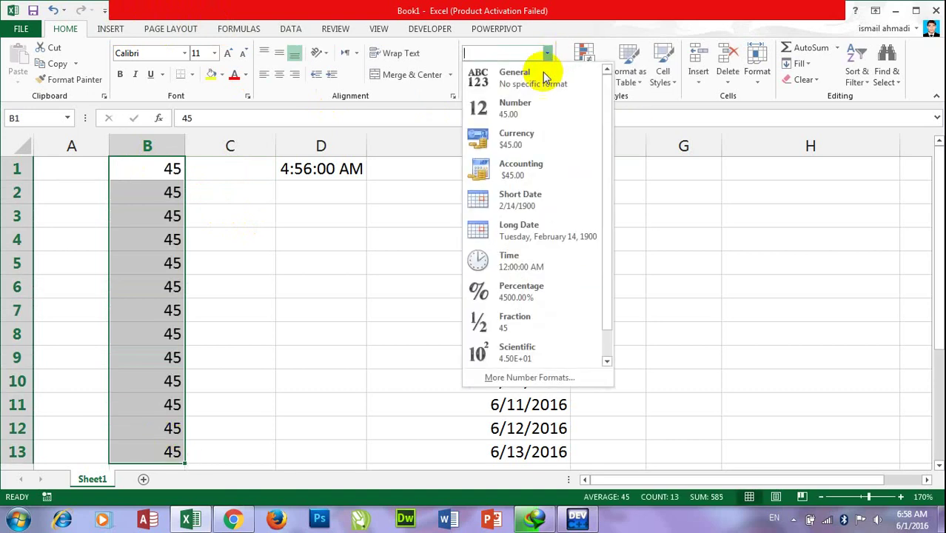
left_click(519, 294)
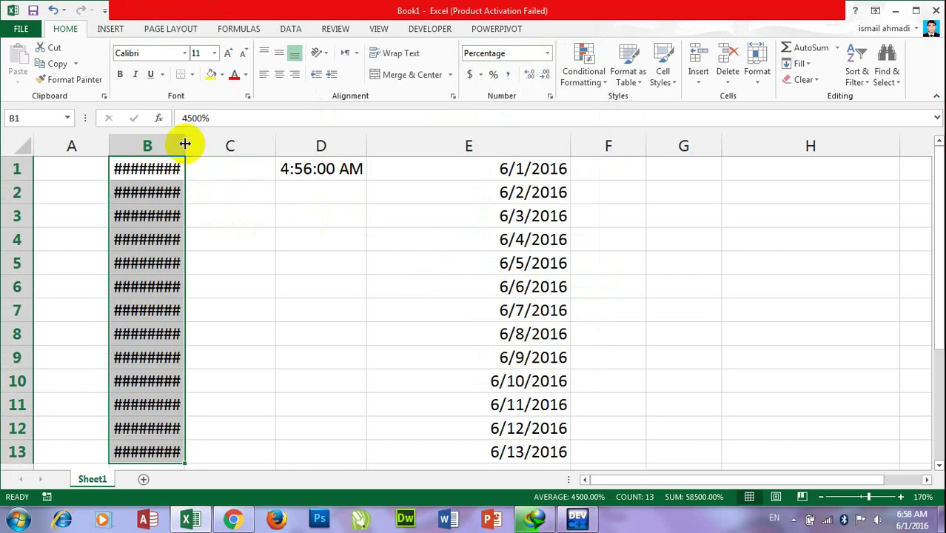
left_click_drag(185, 146, 252, 146)
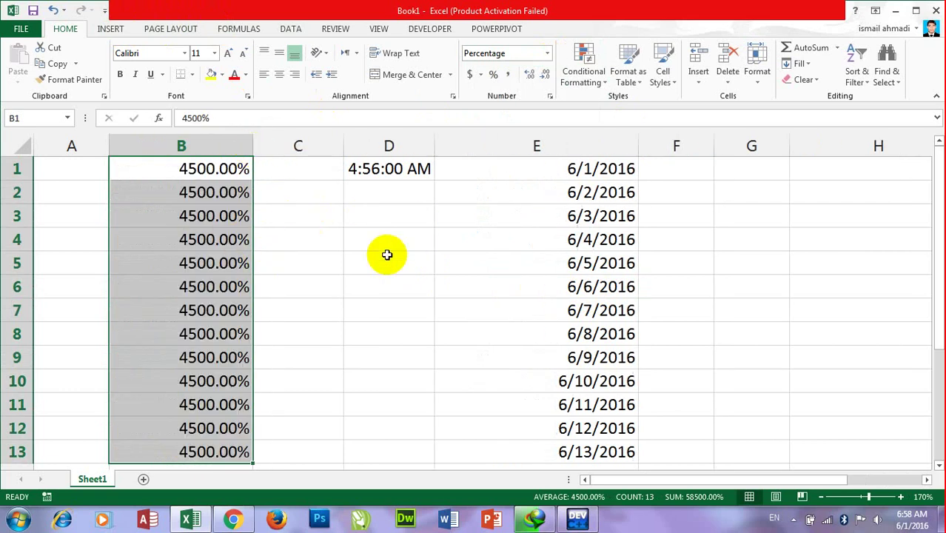
left_click(459, 210)
left_click(547, 54)
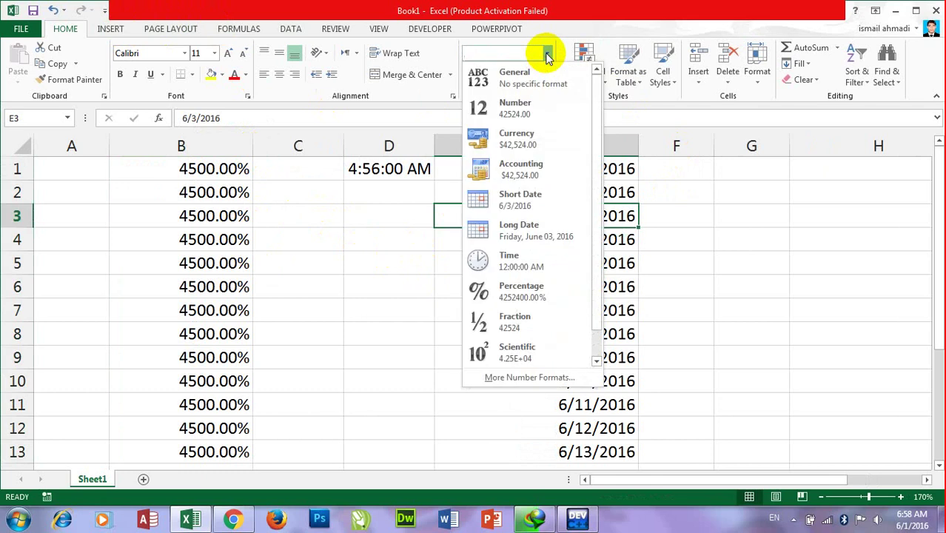
Step: Enter 0.5 in cell G4 and format it as Fraction so it shows 1/2
left_click(840, 324)
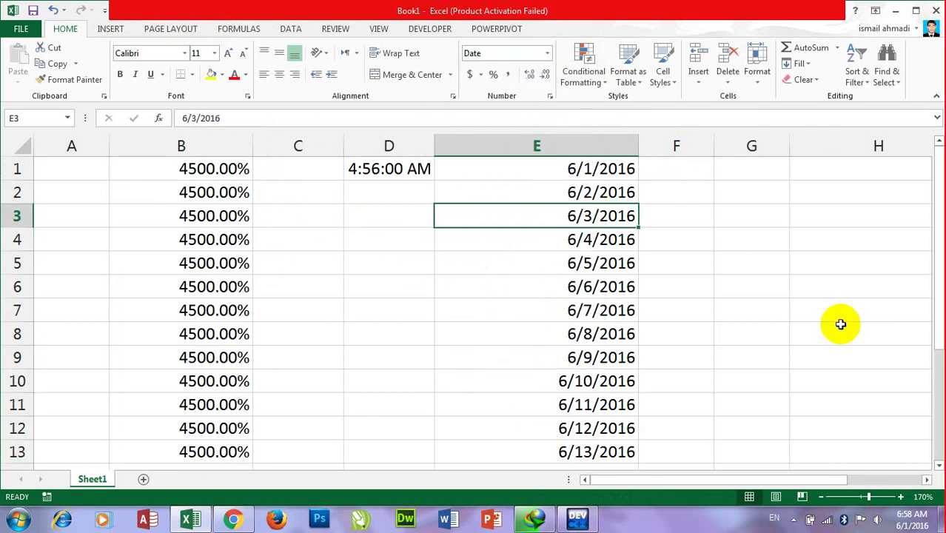
left_click(768, 231)
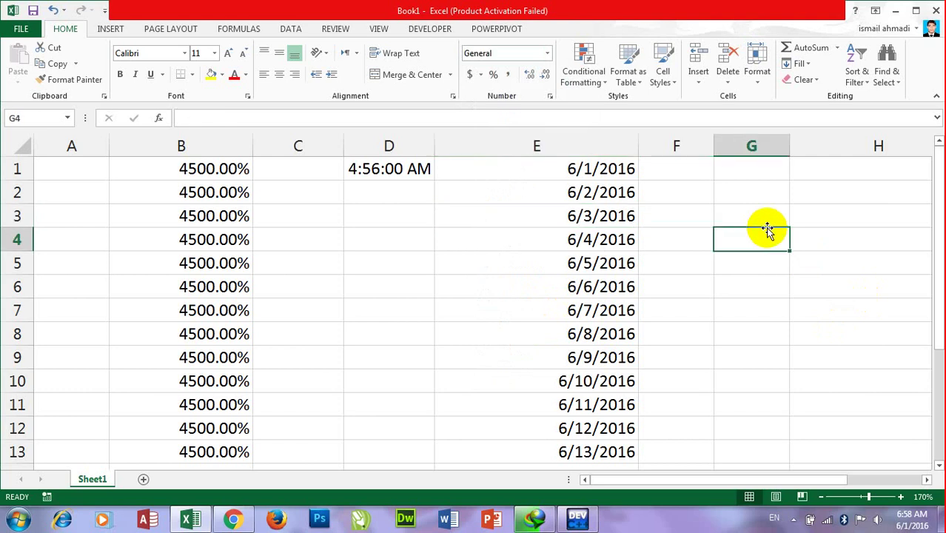
type("0.5")
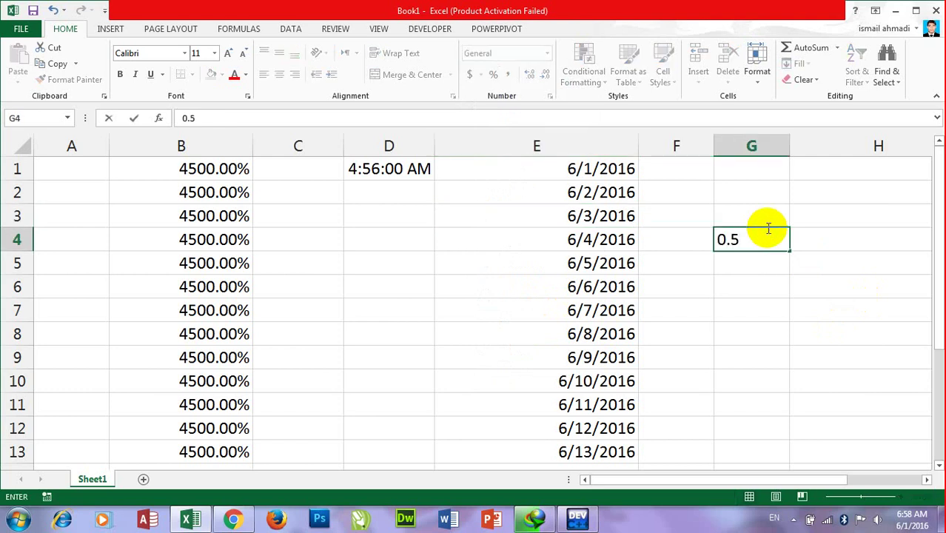
key("Return")
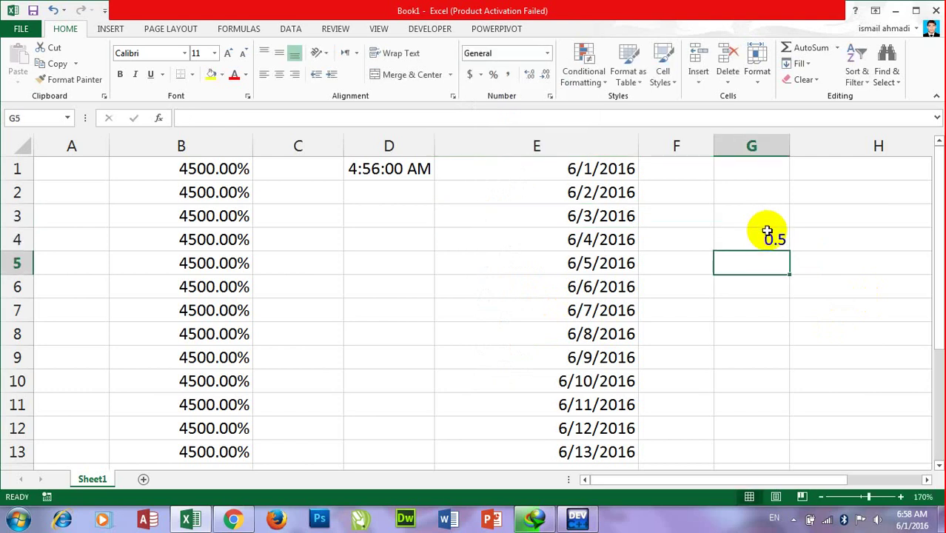
left_click(767, 232)
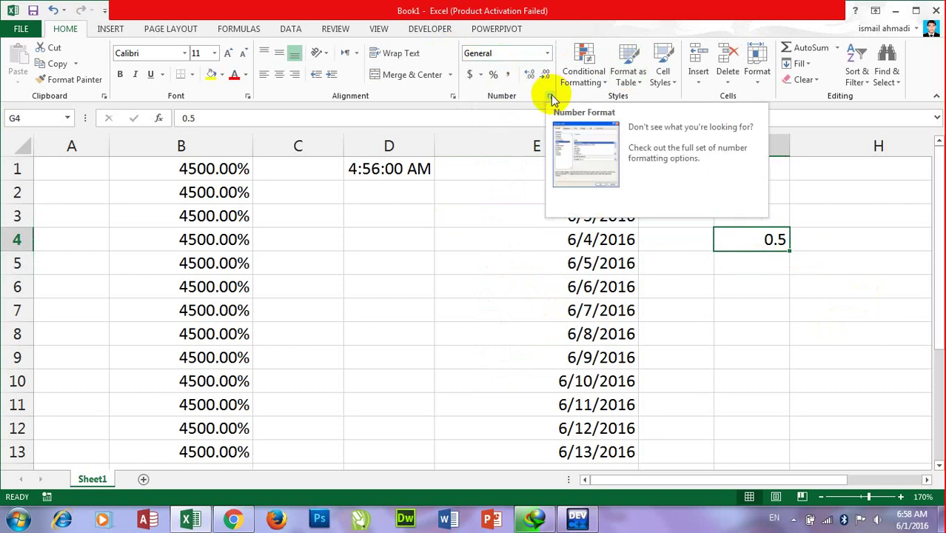
left_click(547, 52)
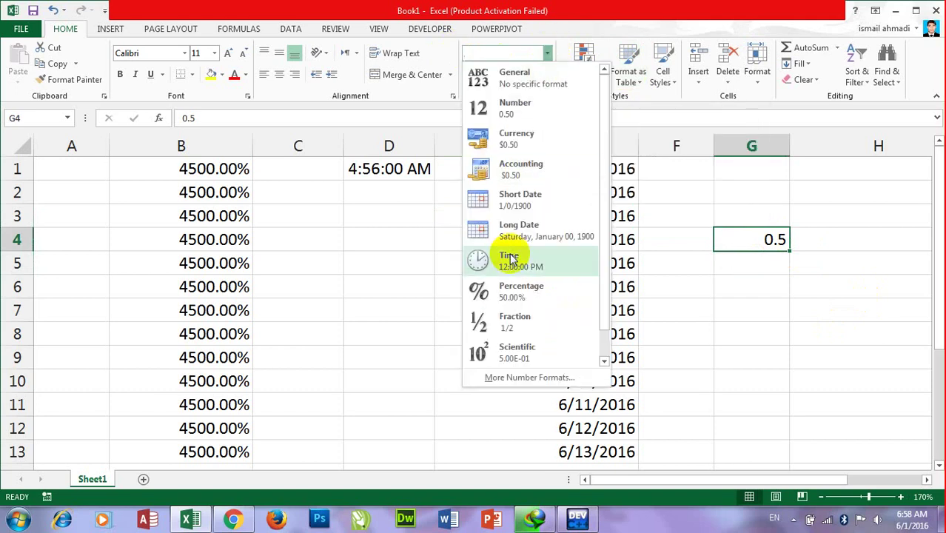
left_click(511, 318)
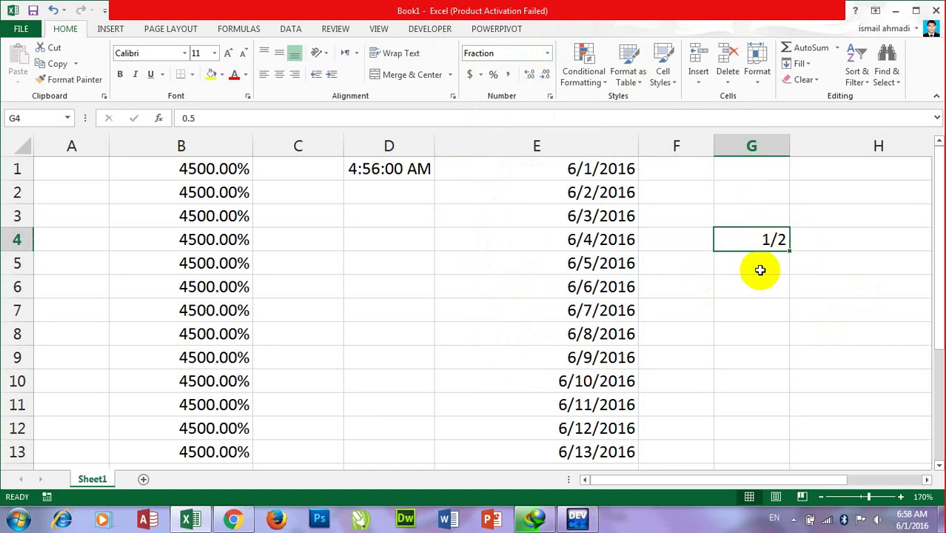
Step: Keep the Fraction format and add a new blank worksheet, Sheet2
left_click(547, 53)
scroll(599, 177, "down", 1)
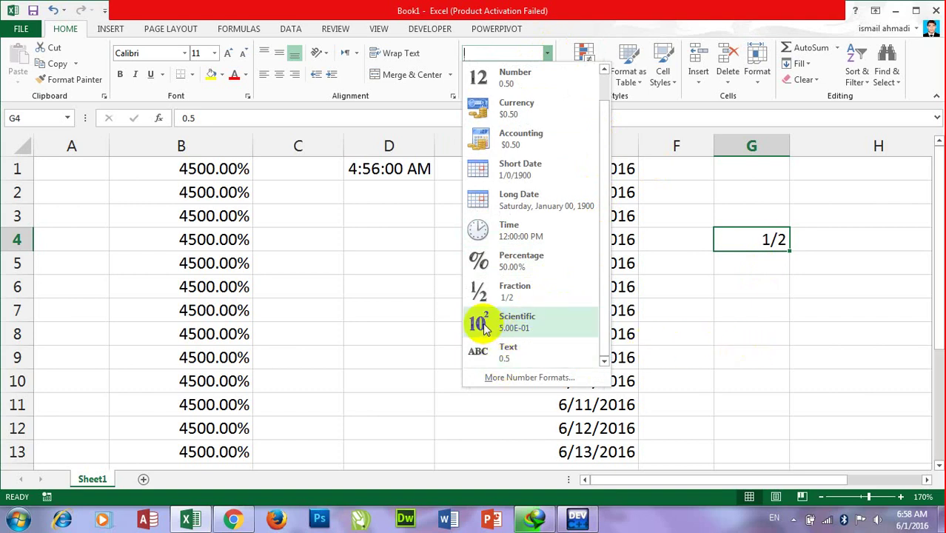
left_click(738, 328)
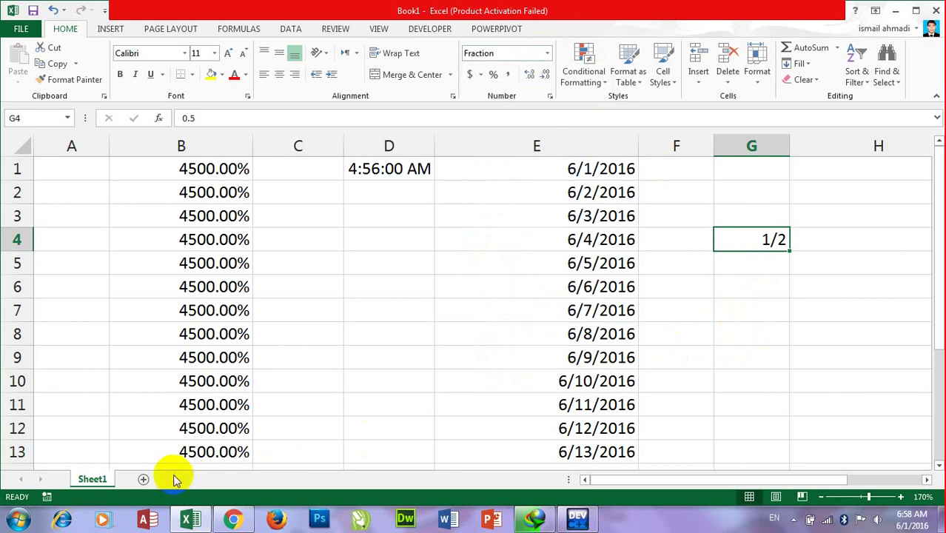
left_click(143, 479)
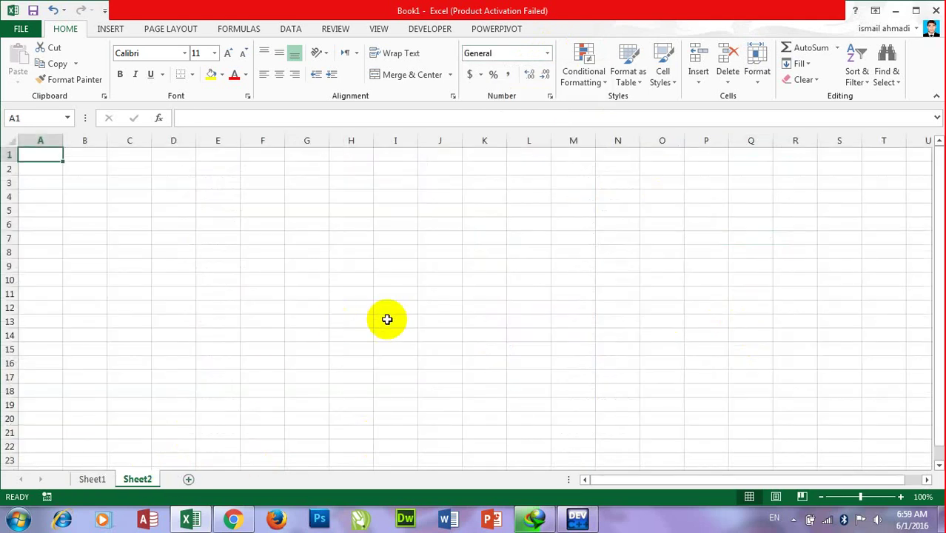
Step: Zoom to 150%, widen column E, and enter a long number in E1, displayed as 2.36552E+11
left_click(901, 498)
left_click(902, 498)
left_click(901, 497)
left_click(902, 497)
left_click(901, 498)
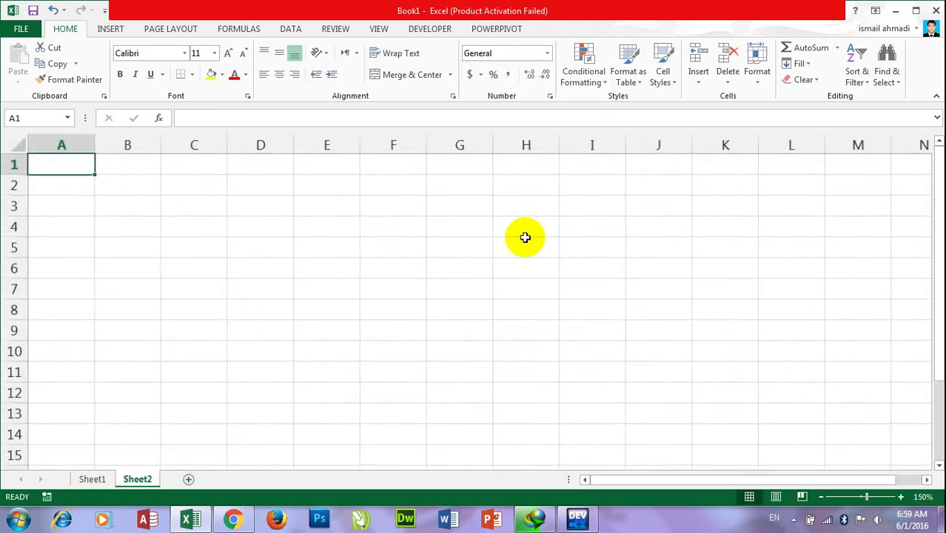
left_click_drag(362, 145, 429, 146)
left_click(375, 164)
type("2")
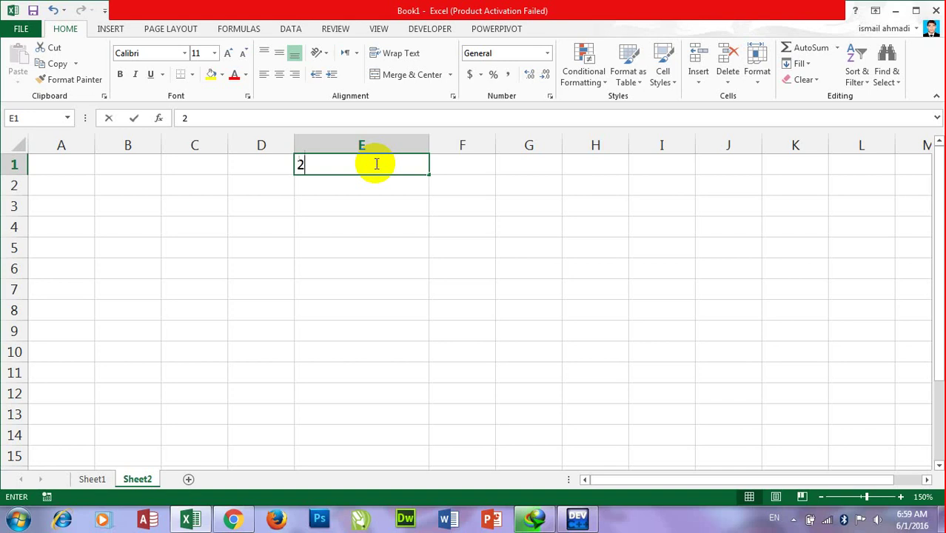
type("36524587")
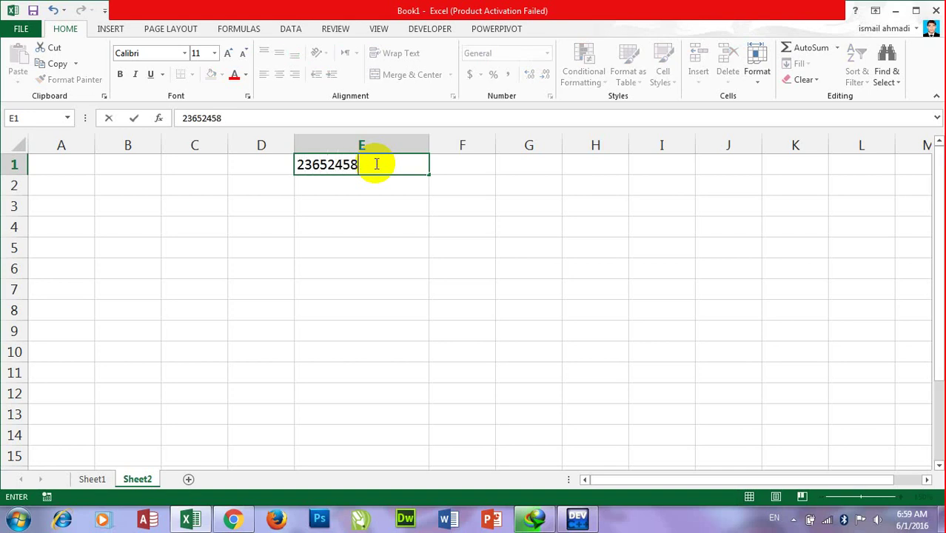
type("56")
key("Return")
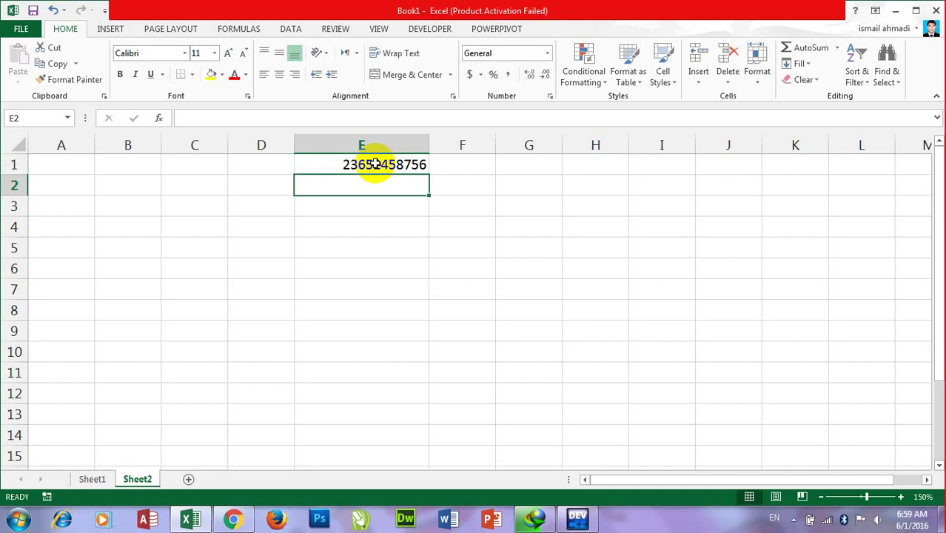
left_click(375, 164)
double_click(375, 164)
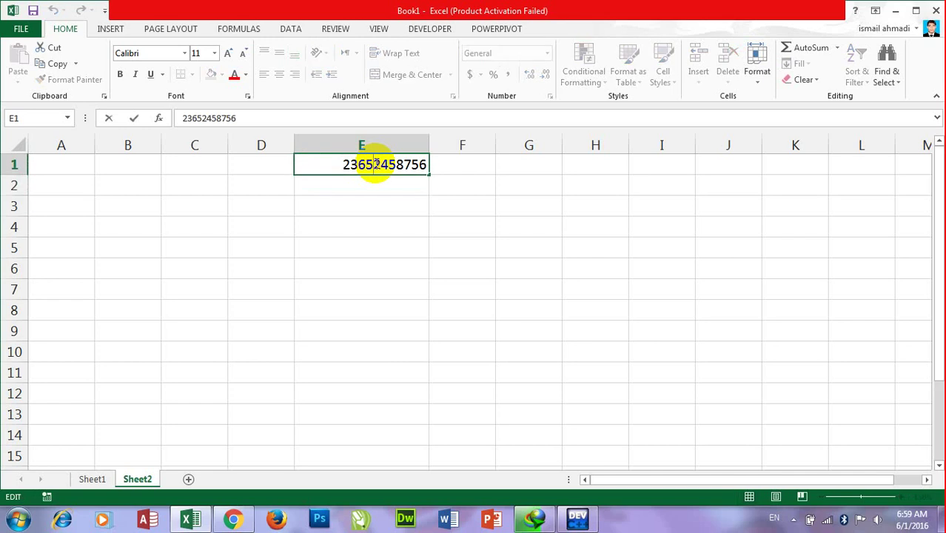
key("Return")
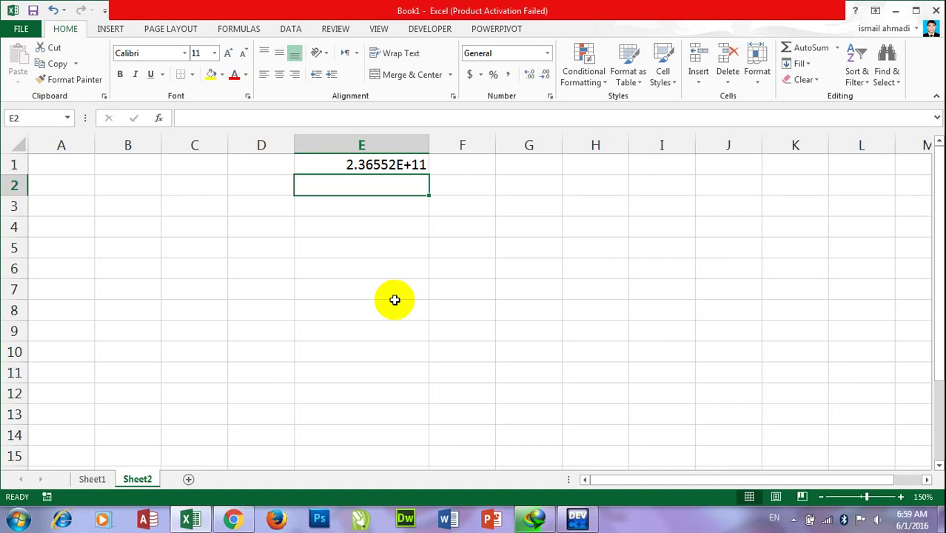
Step: Enter 45698 in cell C1 and format it as Scientific, showing 4.57E+04
left_click(206, 163)
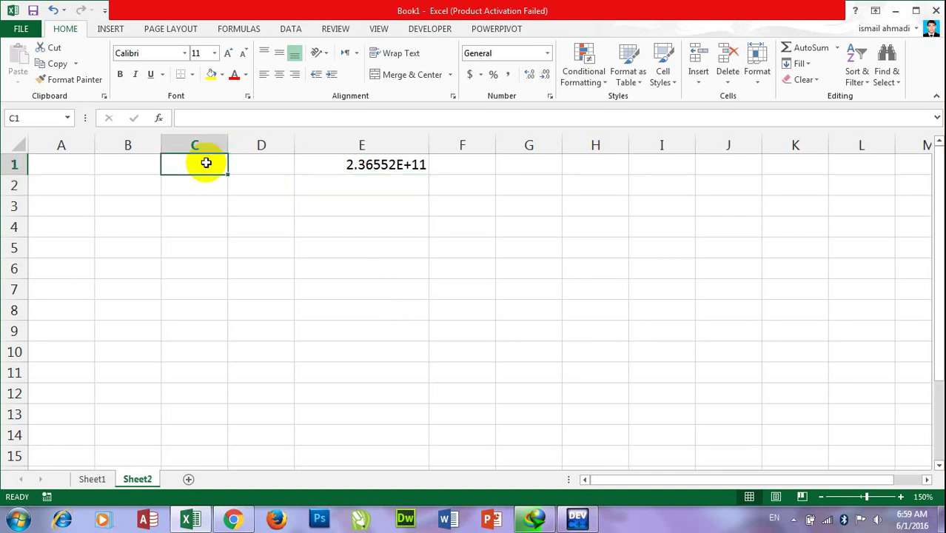
type("4569")
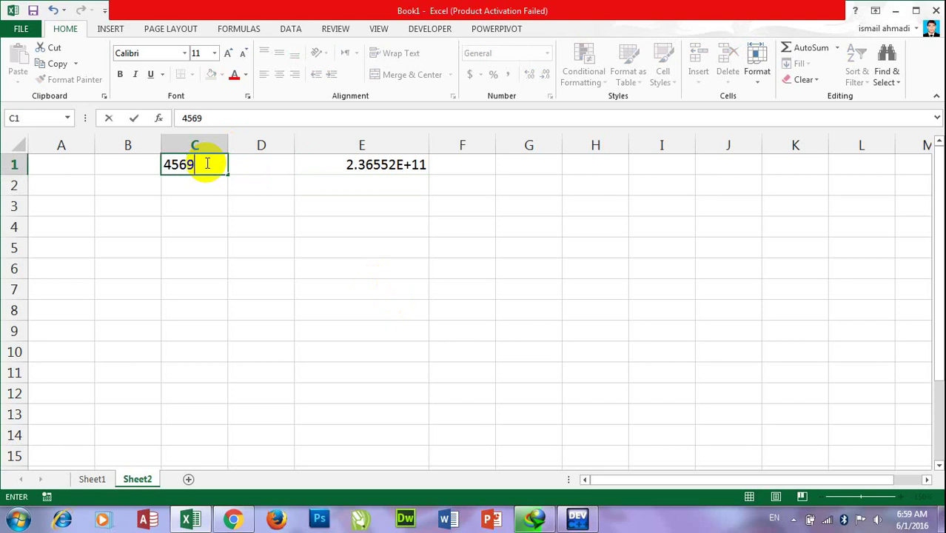
type("8")
key("Return")
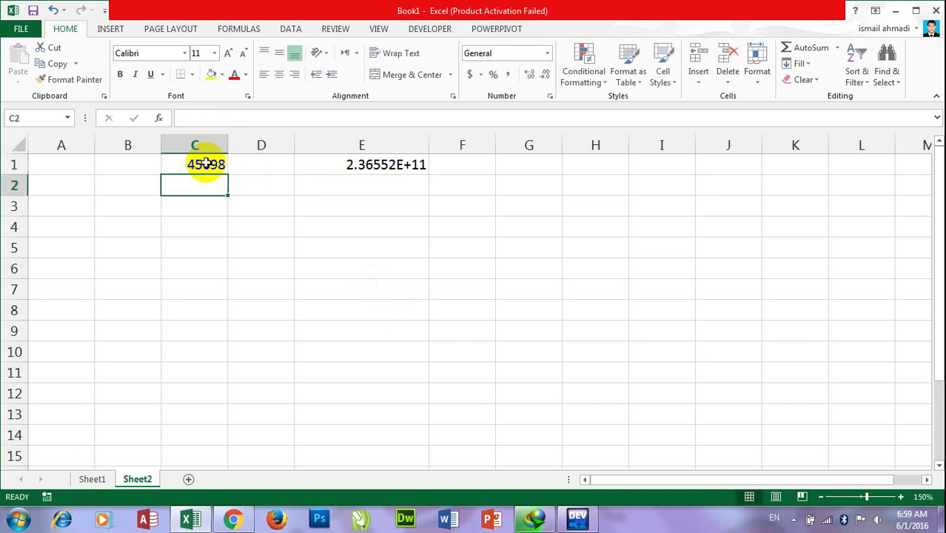
left_click(206, 164)
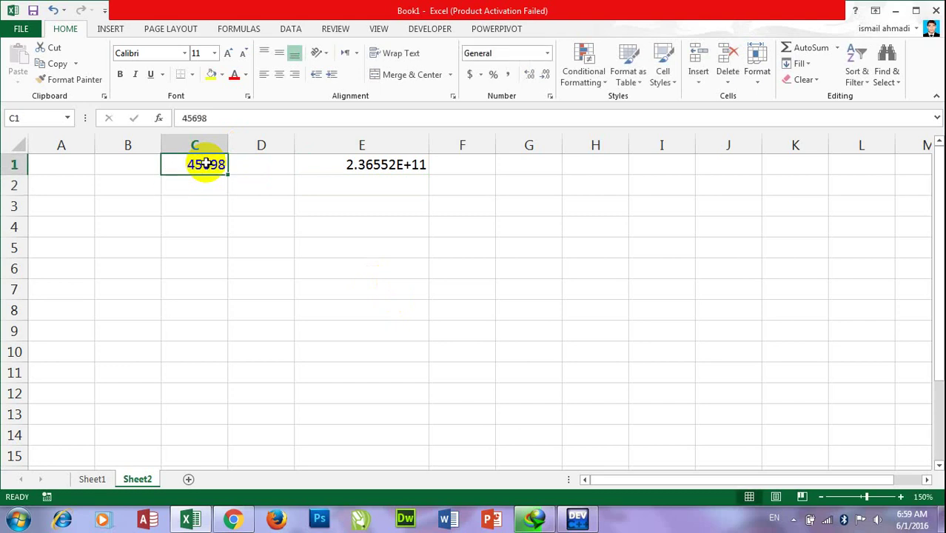
left_click(547, 53)
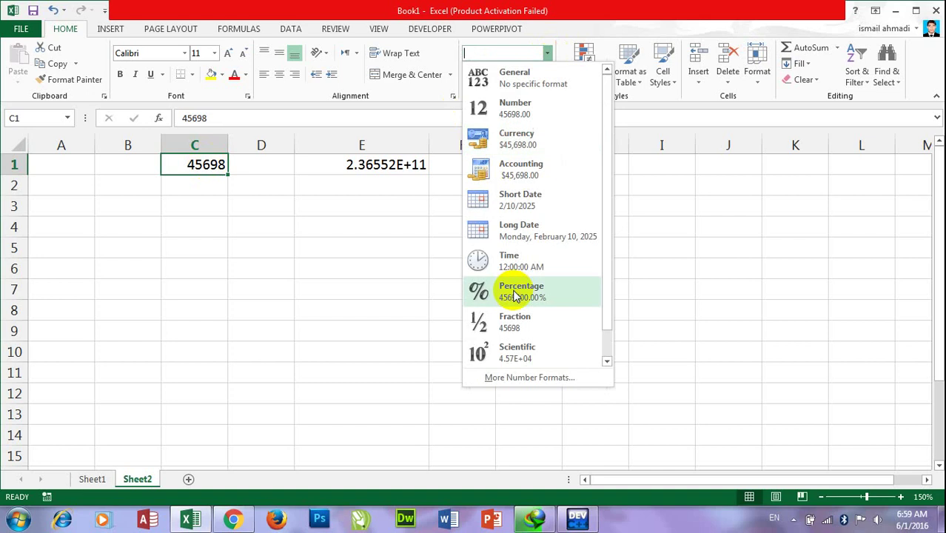
left_click(512, 352)
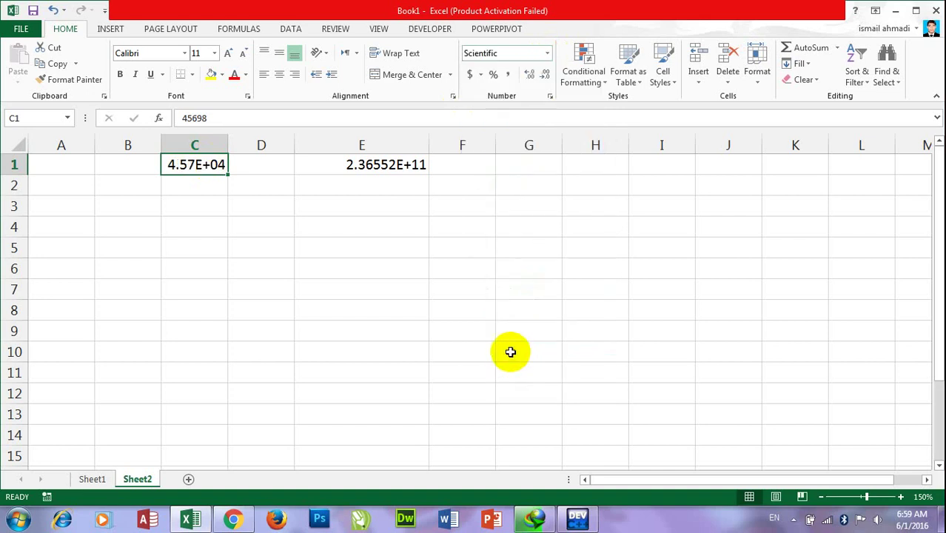
Step: Check the number format list without changes, then widen column G
left_click(547, 52)
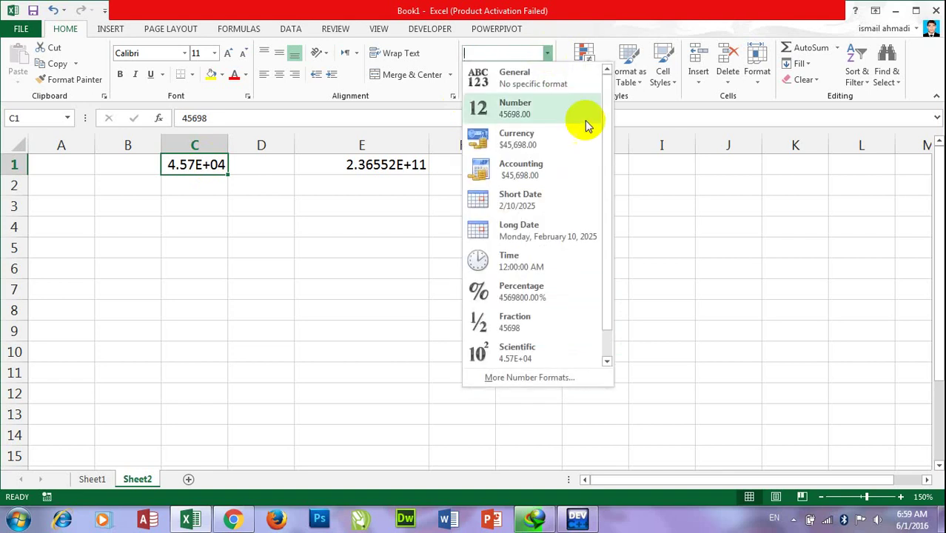
scroll(608, 205, "down", 1)
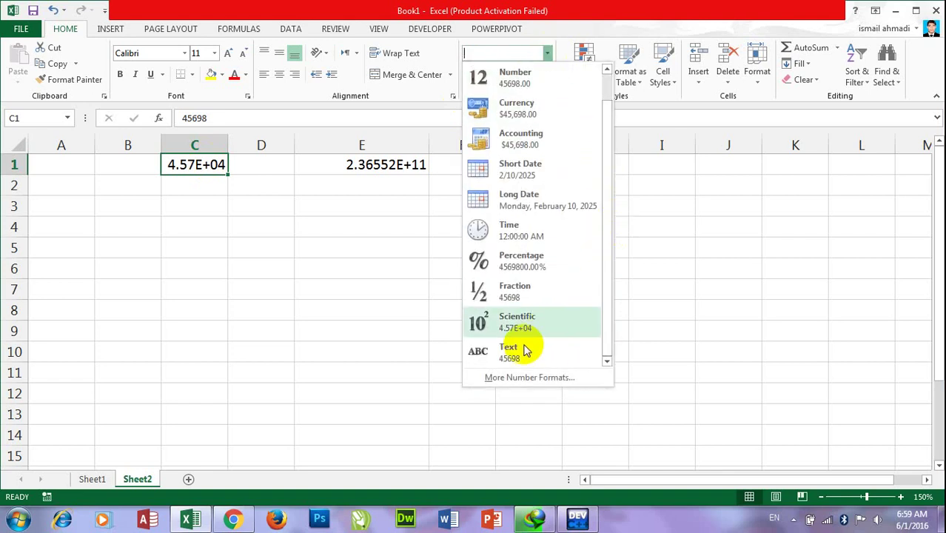
left_click(770, 304)
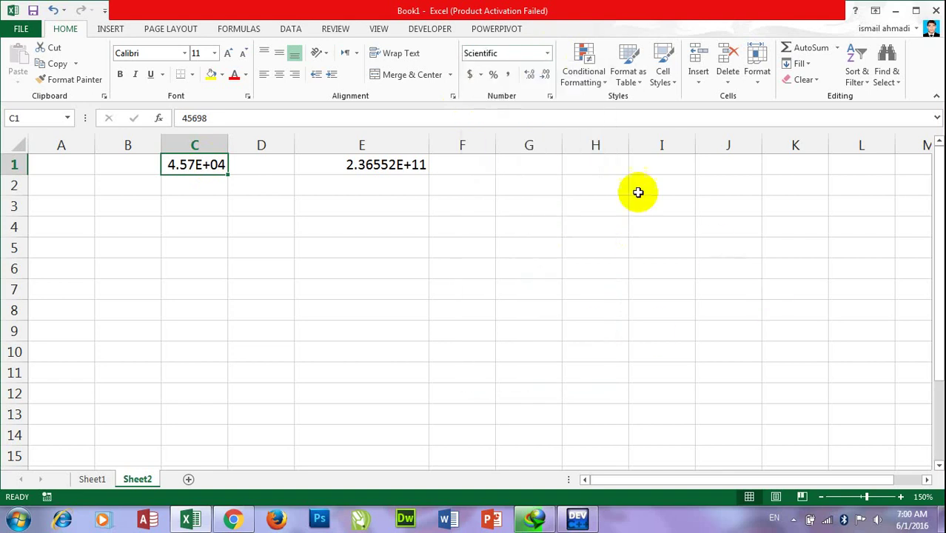
left_click_drag(562, 145, 648, 146)
Step: Fill column G with asad, numbers 234 through 24234, and short text entries, then zoom in
left_click(627, 166)
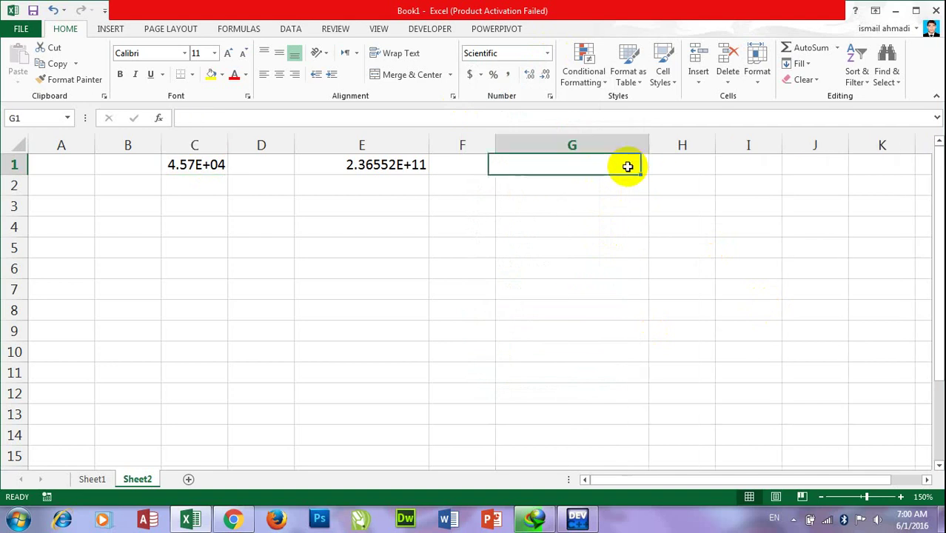
type("asad")
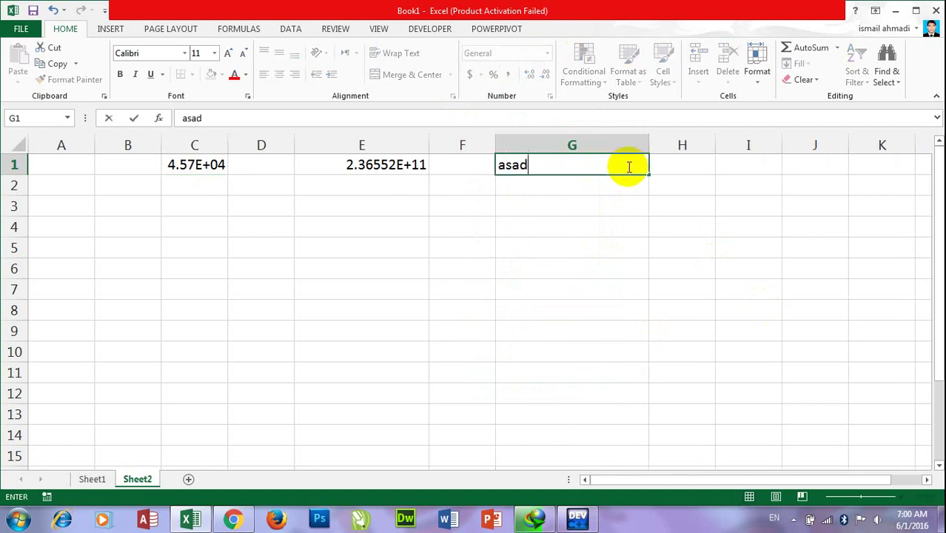
key("Return")
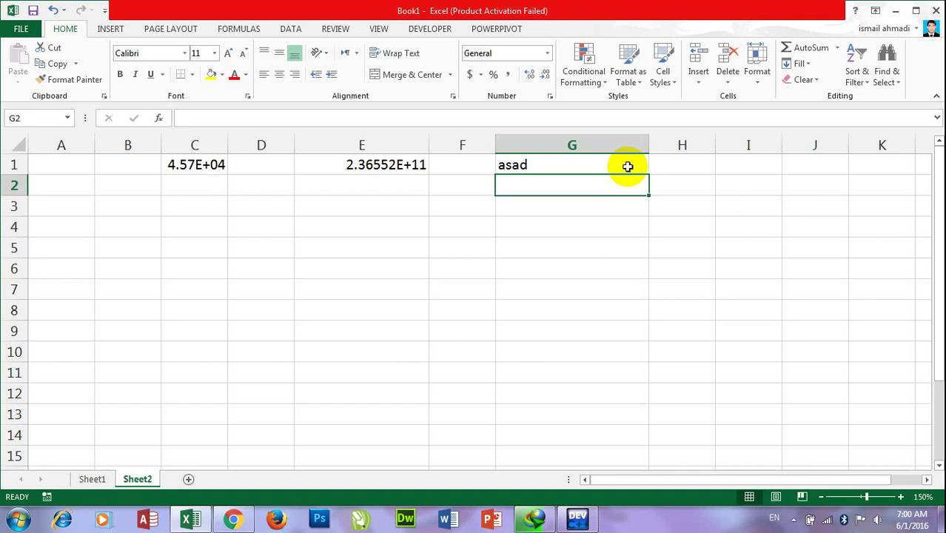
type("234 23423")
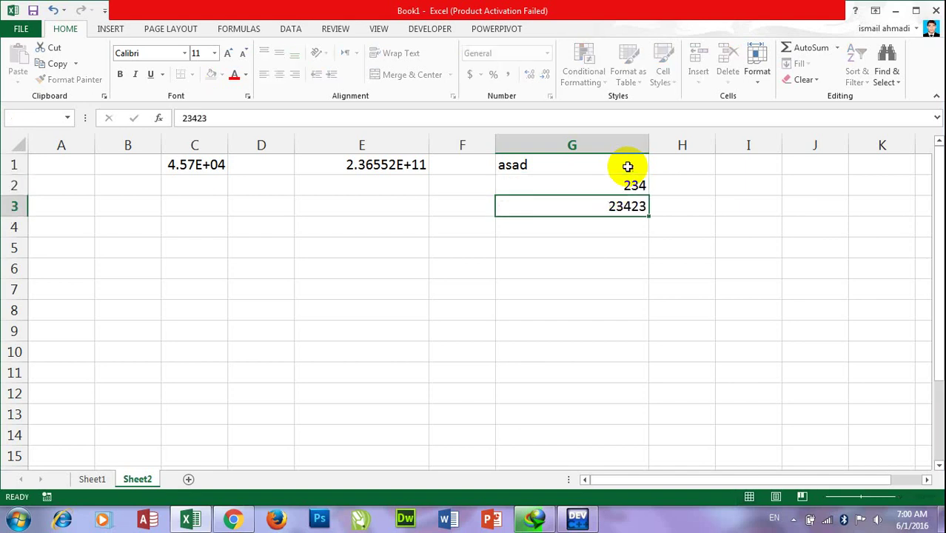
type(" 4234 2343 24234 234")
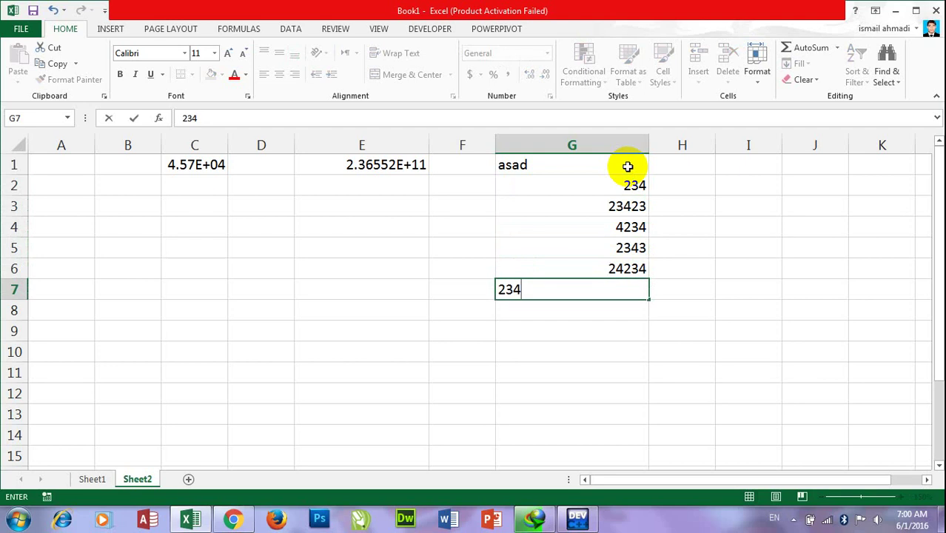
key("Return")
type("sdd asd")
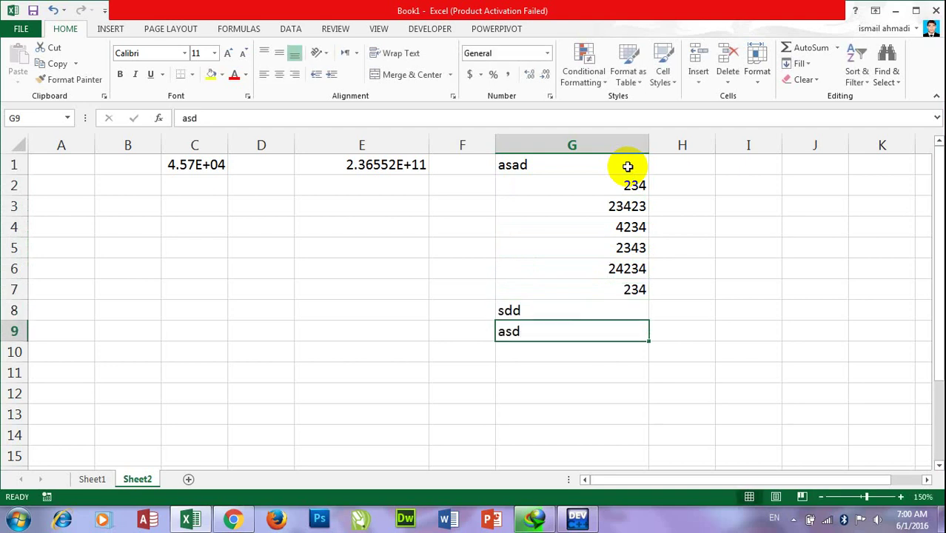
type("  asd")
key("Return")
type("ds fsdf")
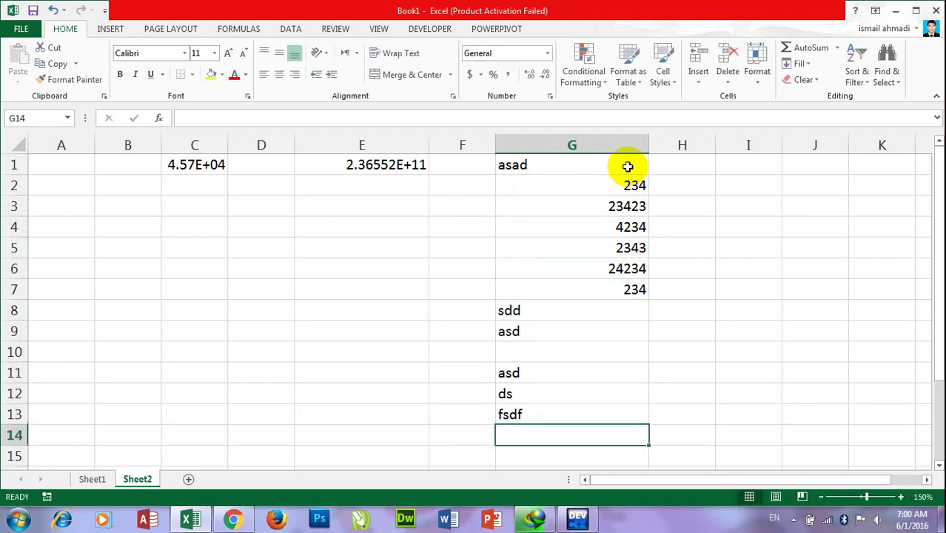
left_click(900, 496)
left_click(900, 497)
left_click(899, 497)
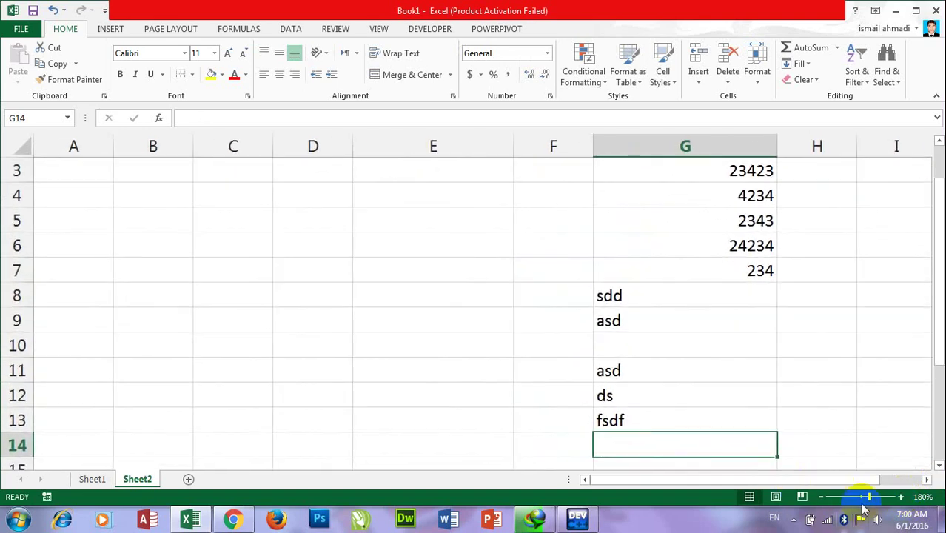
Step: Return zoom to 100%, fill K1:K11 with 55, and widen column K
left_click_drag(869, 497, 860, 496)
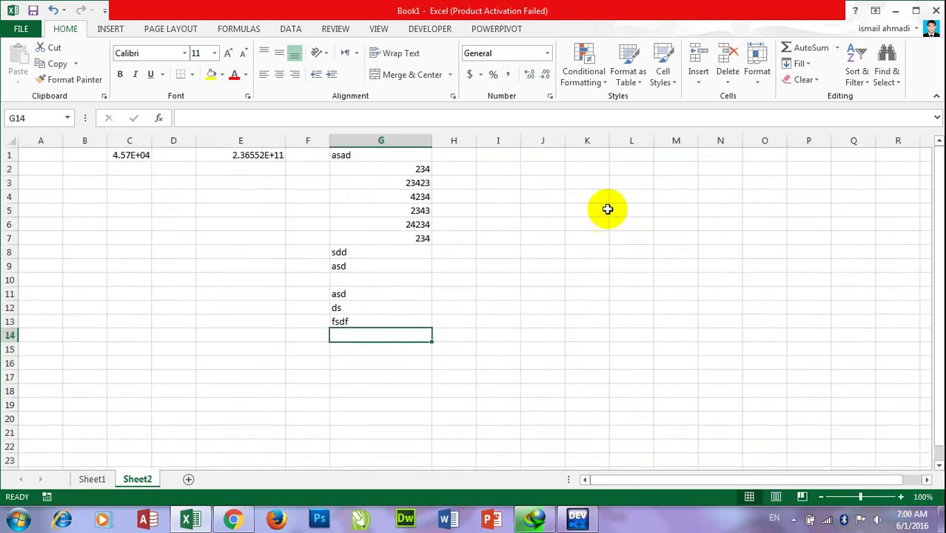
left_click_drag(582, 157, 579, 293)
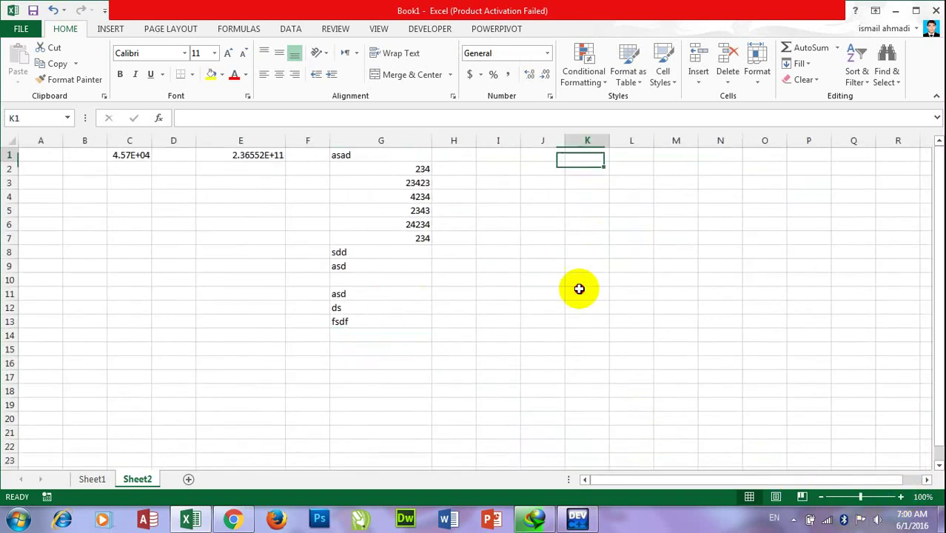
type("55")
key("ctrl+Return")
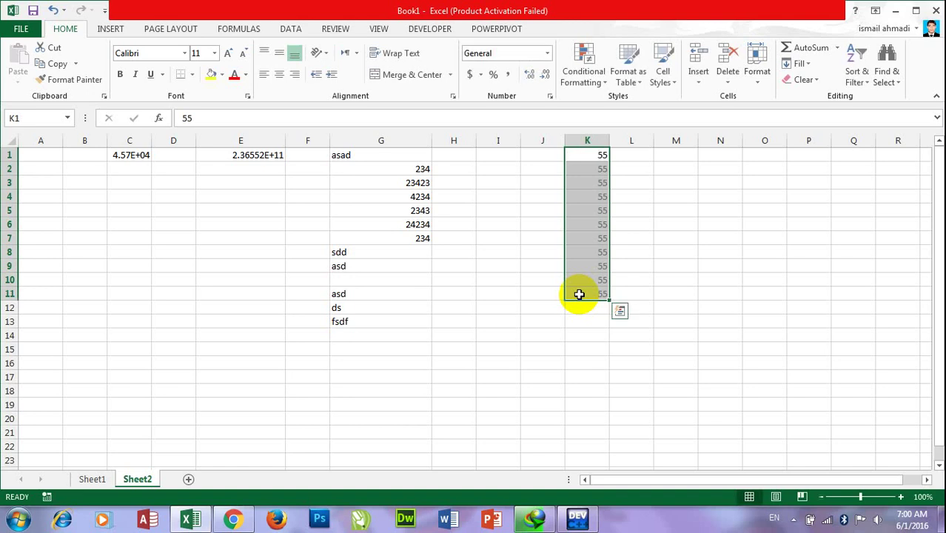
left_click_drag(613, 144, 627, 144)
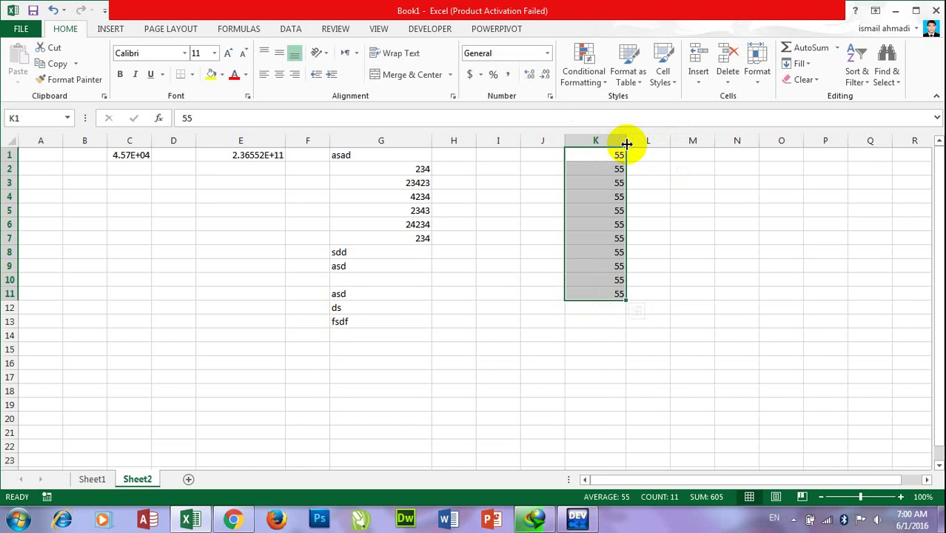
Step: Format the K1:K11 values as Text, then view Format Cells and cancel without changes
left_click(547, 53)
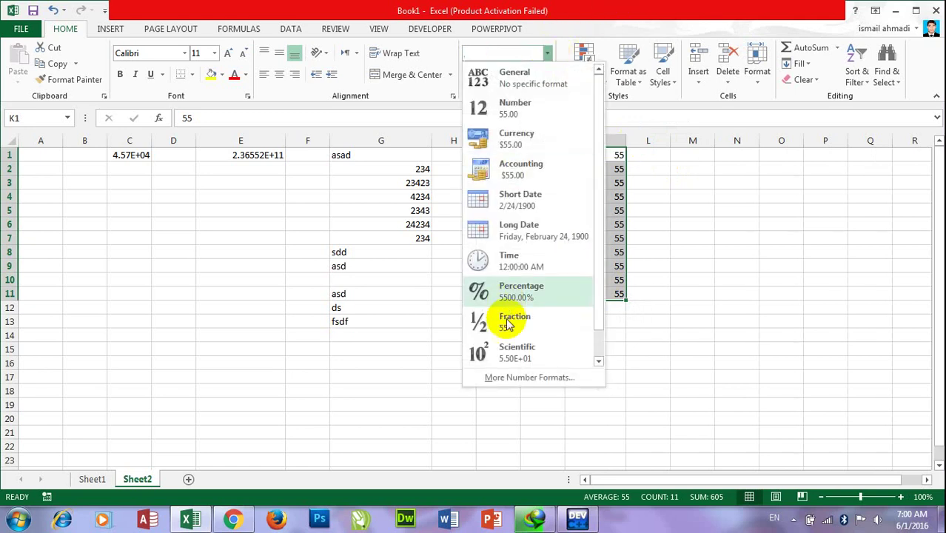
scroll(597, 321, "down", 1)
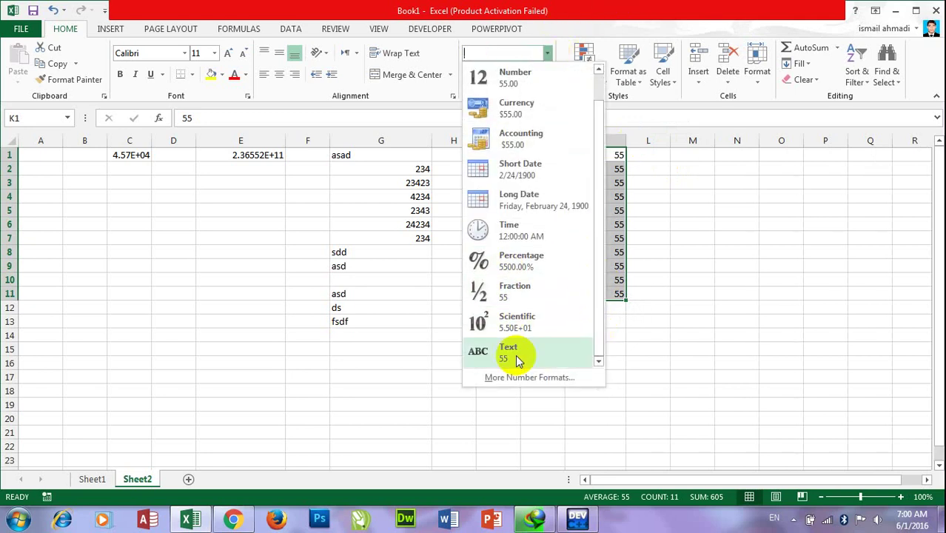
left_click(517, 360)
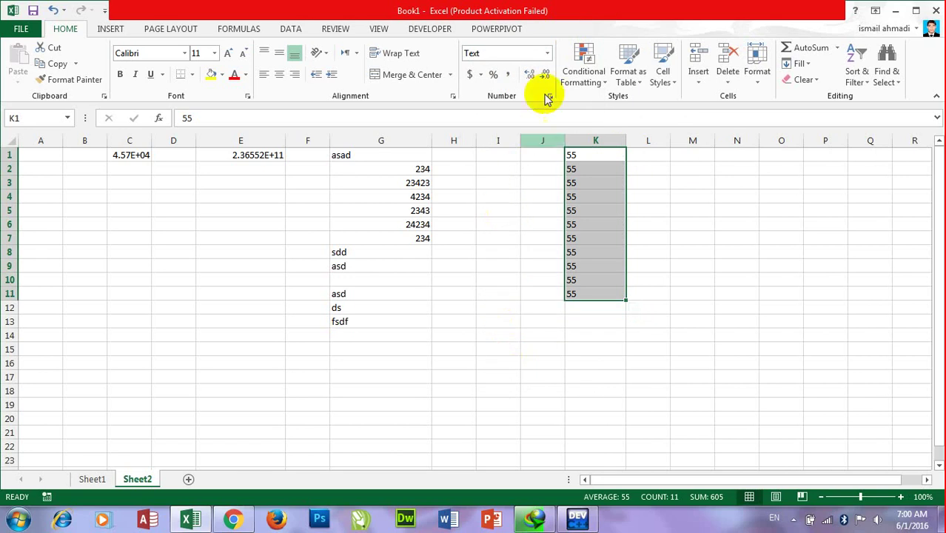
left_click(548, 56)
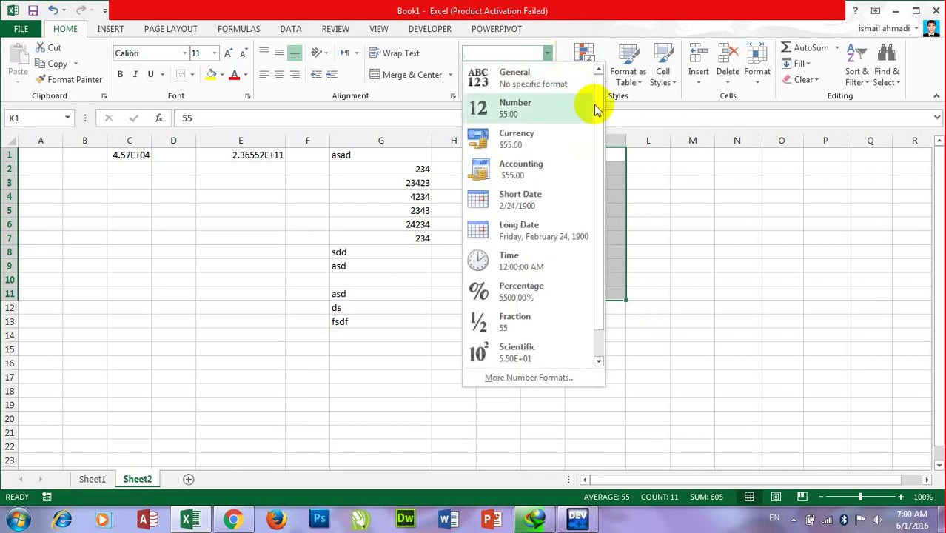
left_click_drag(599, 106, 600, 234)
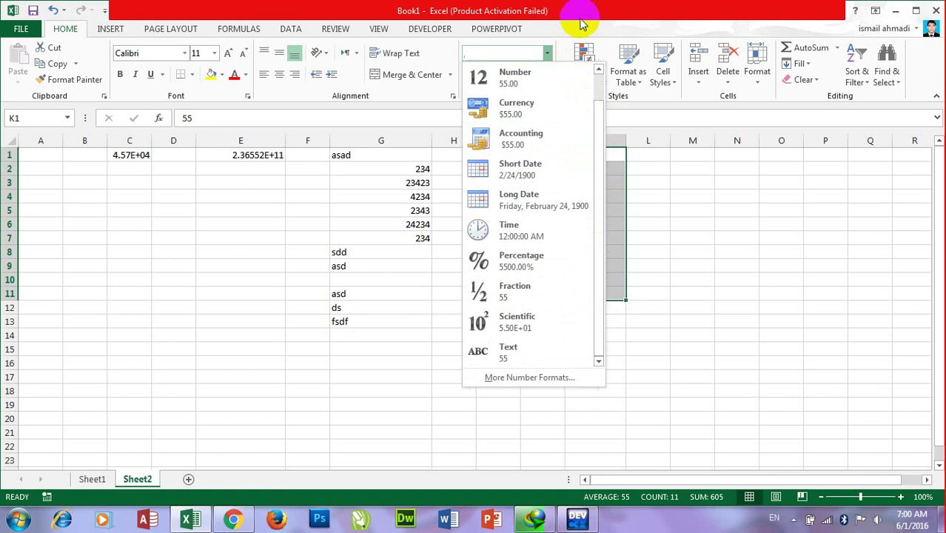
left_click(580, 17)
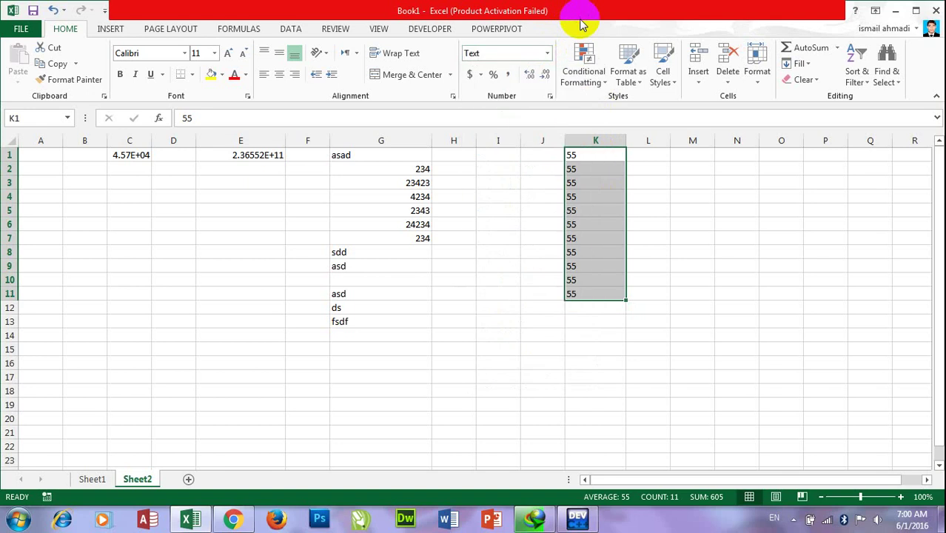
left_click(550, 98)
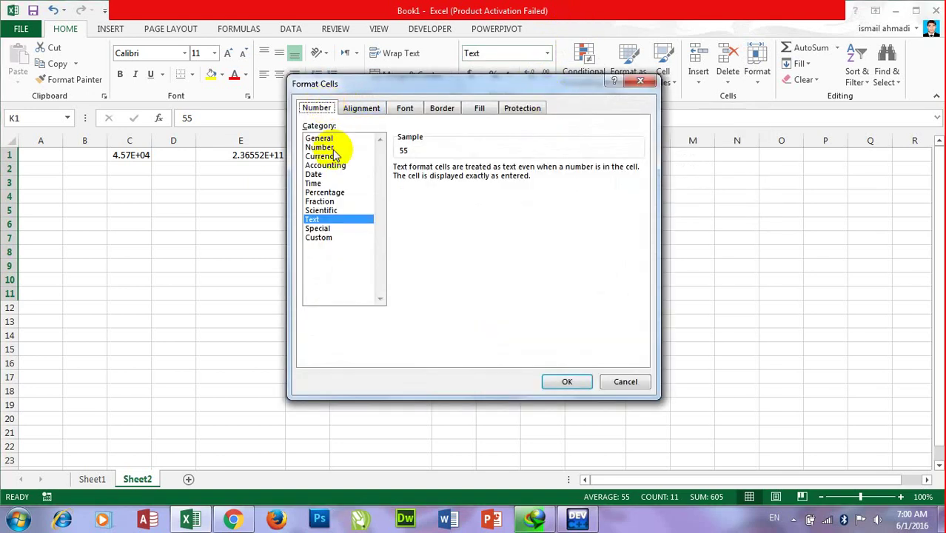
left_click(607, 382)
Step: Add a new blank Sheet3 and fill E1:E18 with 35345
left_click(188, 479)
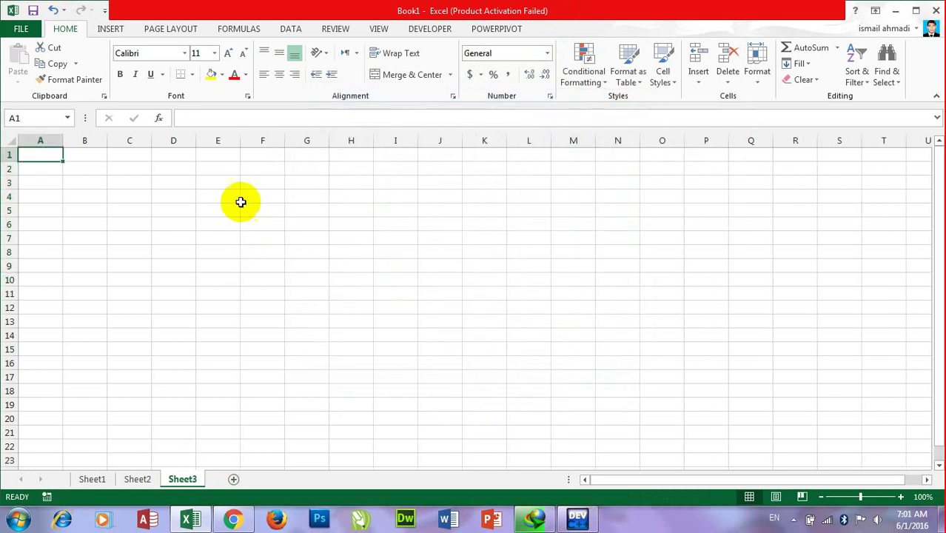
left_click_drag(220, 154, 219, 389)
type("we")
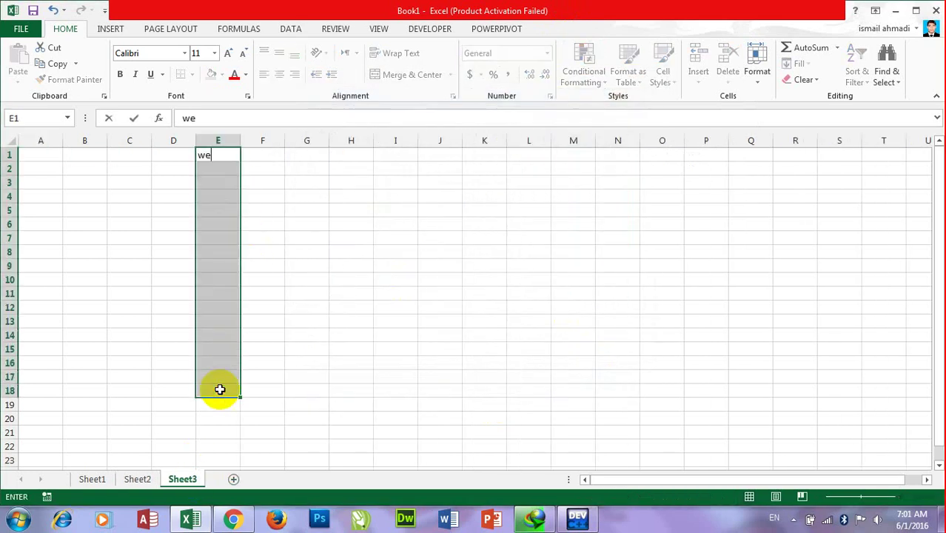
type("345")
key("ctrl+Return")
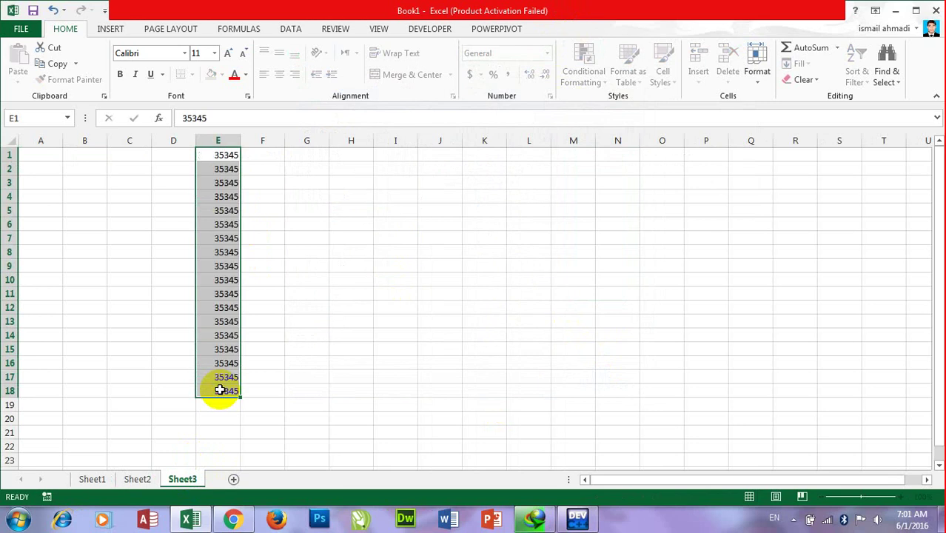
Step: Format E1:E18 as Number with 2 decimal places and a 1000 separator, showing 35,345.00
left_click(549, 97)
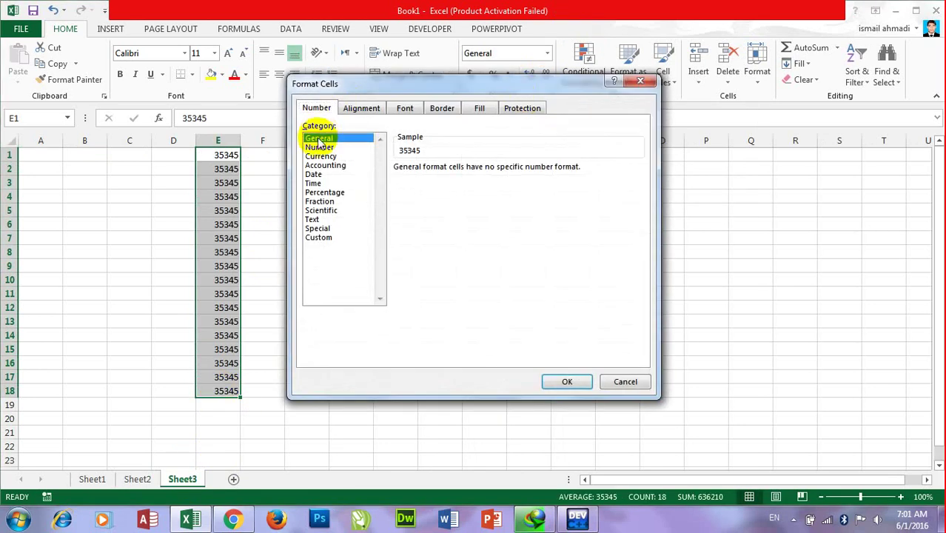
left_click(359, 148)
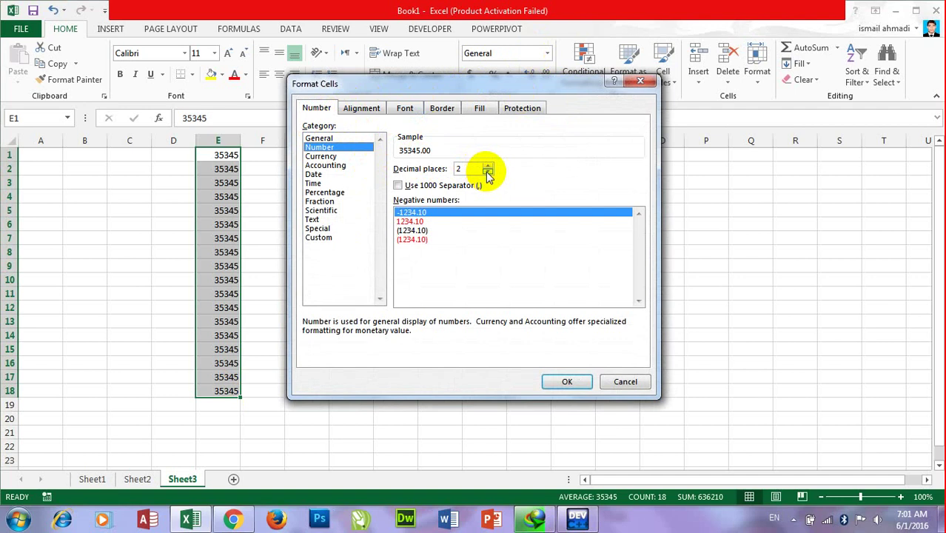
left_click(487, 168)
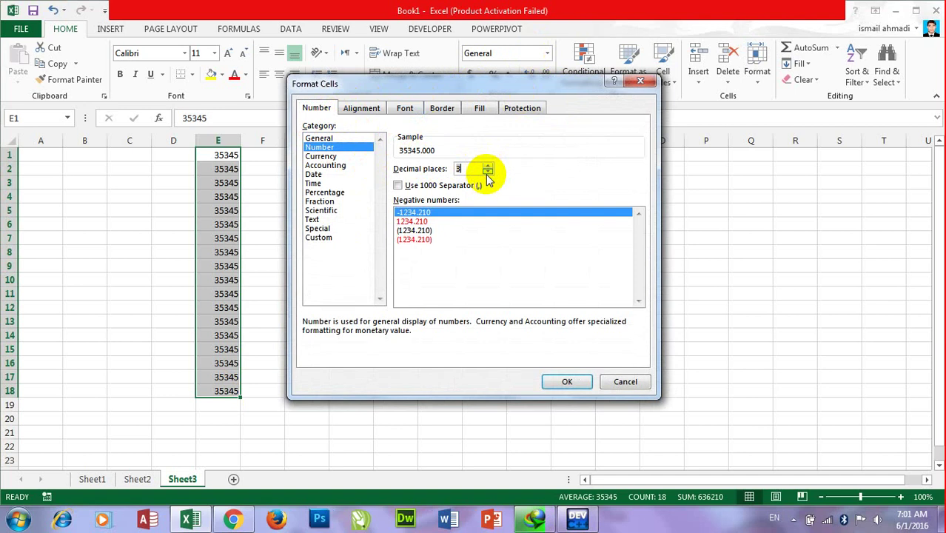
left_click(487, 172)
left_click(487, 171)
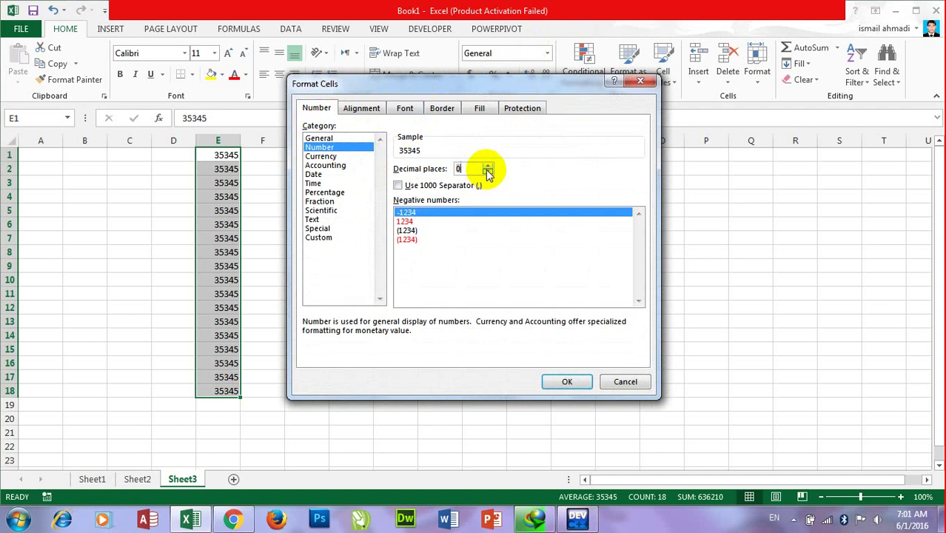
left_click(487, 166)
left_click(486, 166)
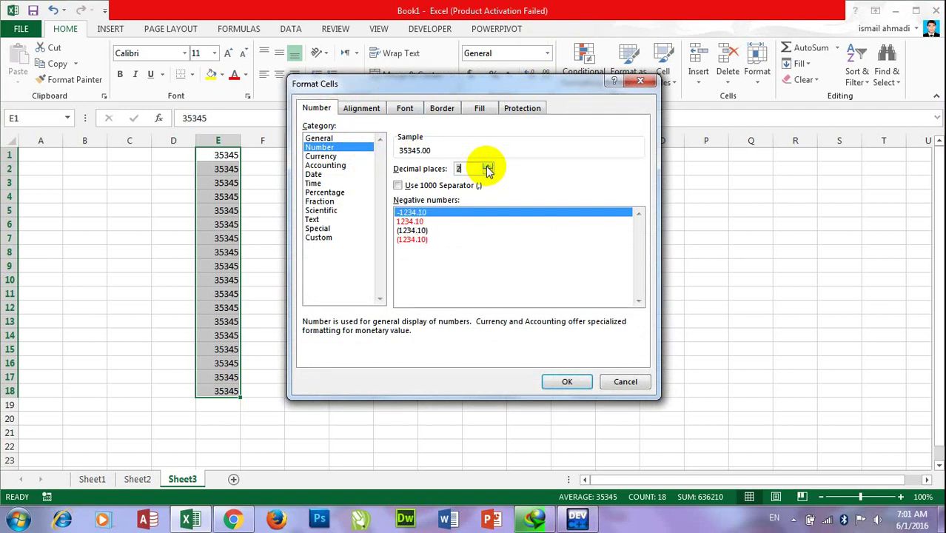
left_click(397, 185)
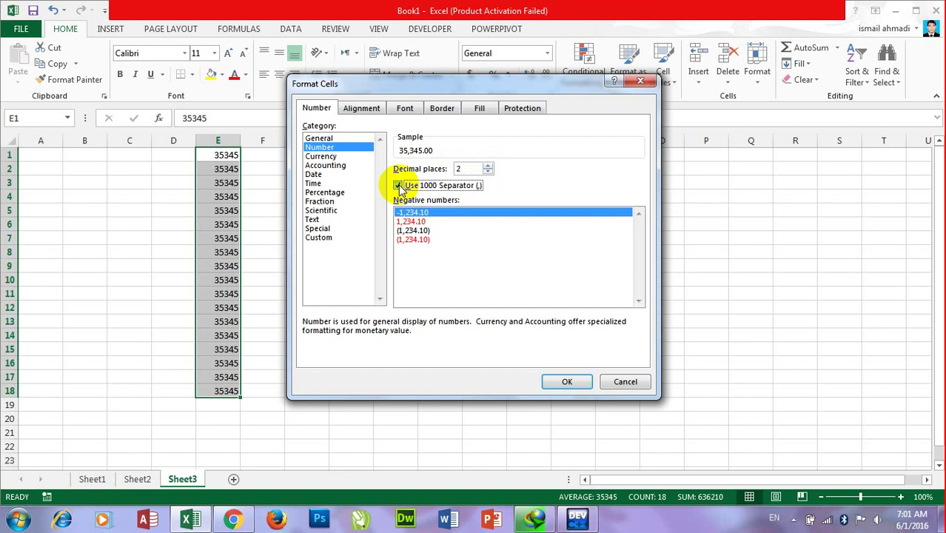
left_click(567, 381)
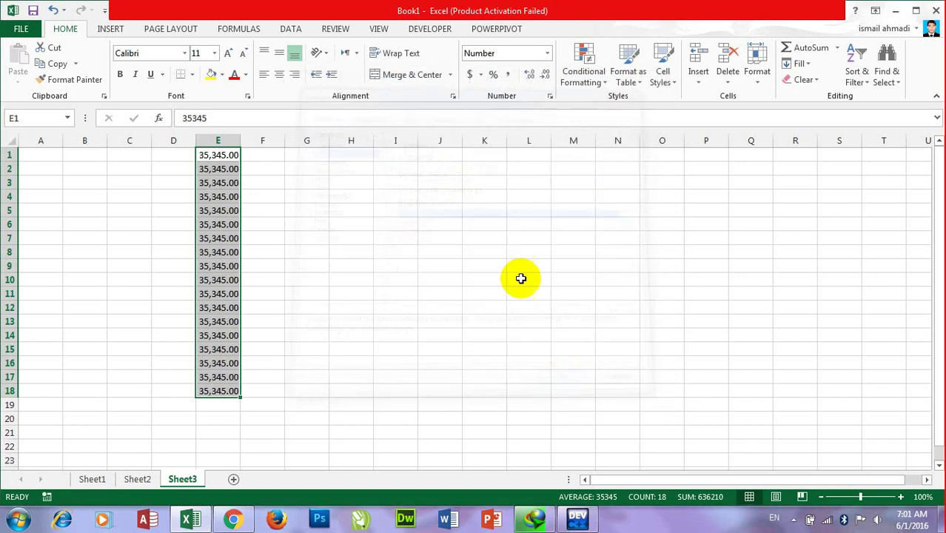
left_click_drag(240, 136, 273, 136)
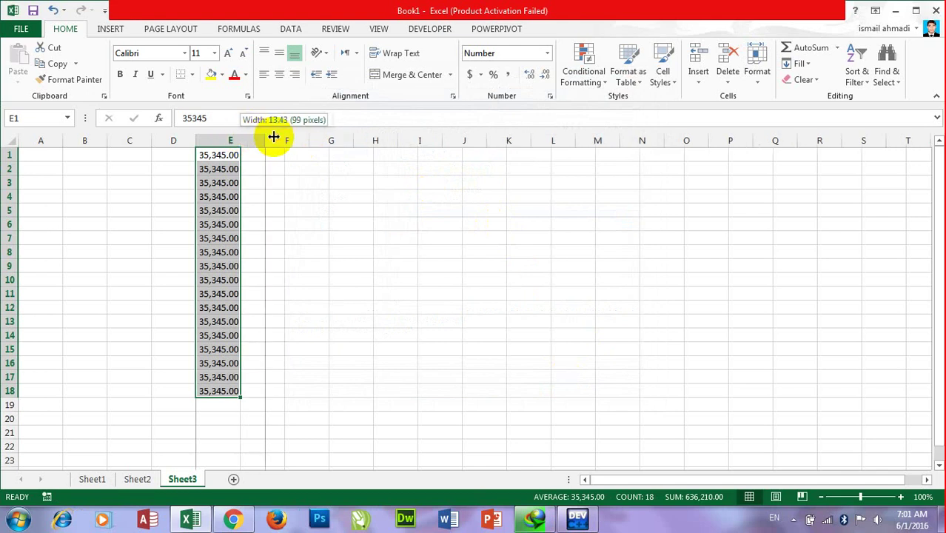
left_click(246, 157)
type("4534534543")
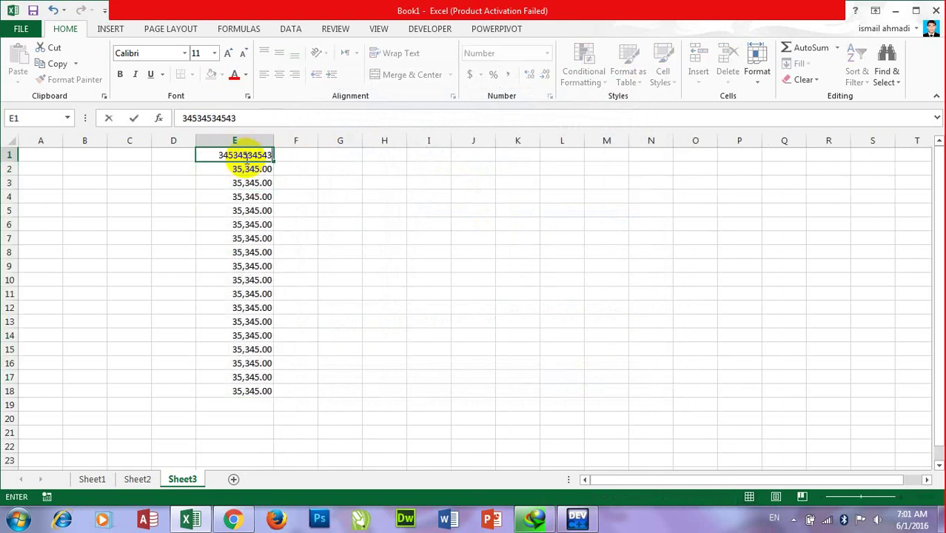
key("Return")
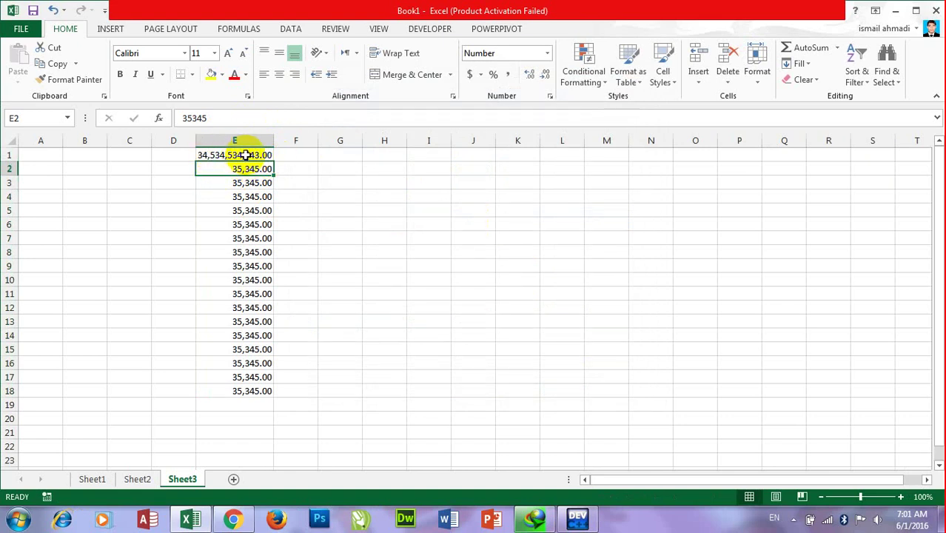
left_click_drag(247, 157, 251, 394)
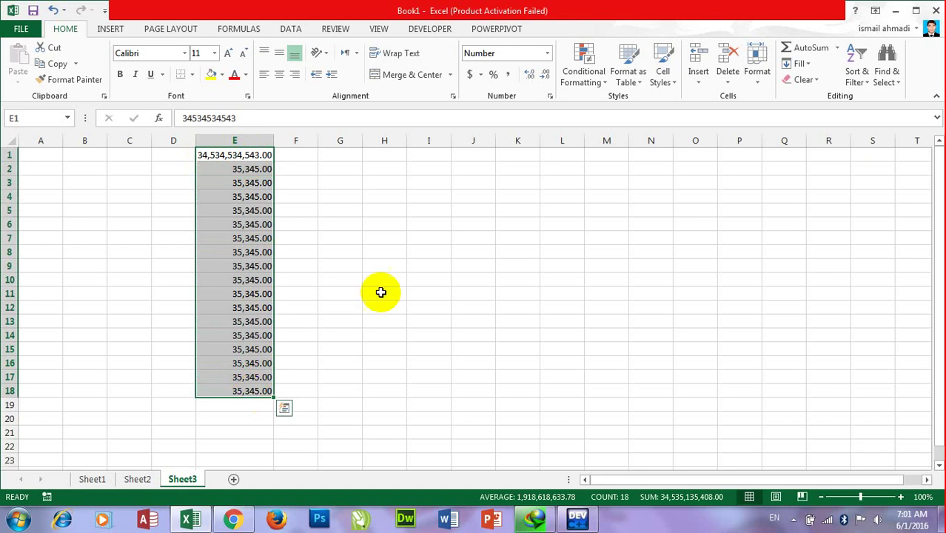
Step: Apply Currency format with the Persian rial symbol to E1:E18 and widen column E to fit
left_click(550, 97)
left_click(329, 157)
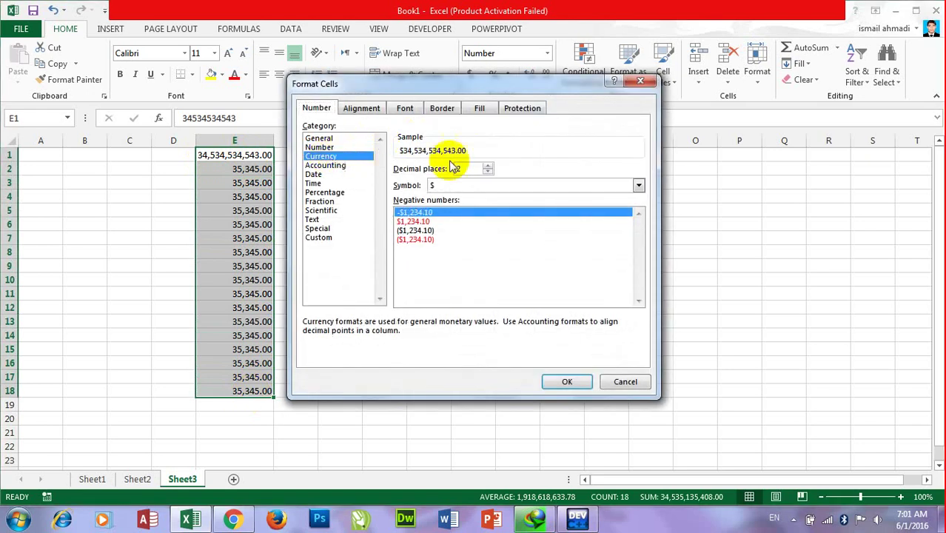
left_click_drag(470, 168, 436, 169)
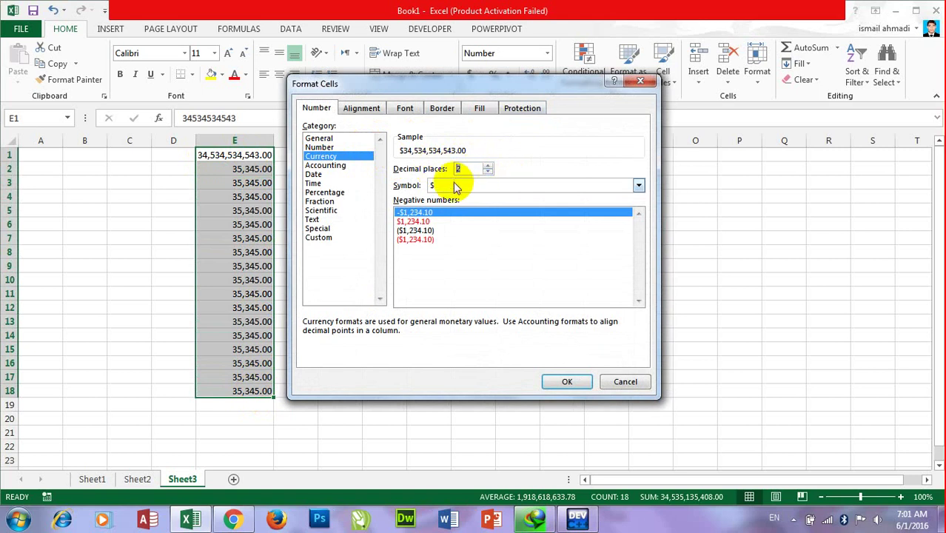
left_click(444, 187)
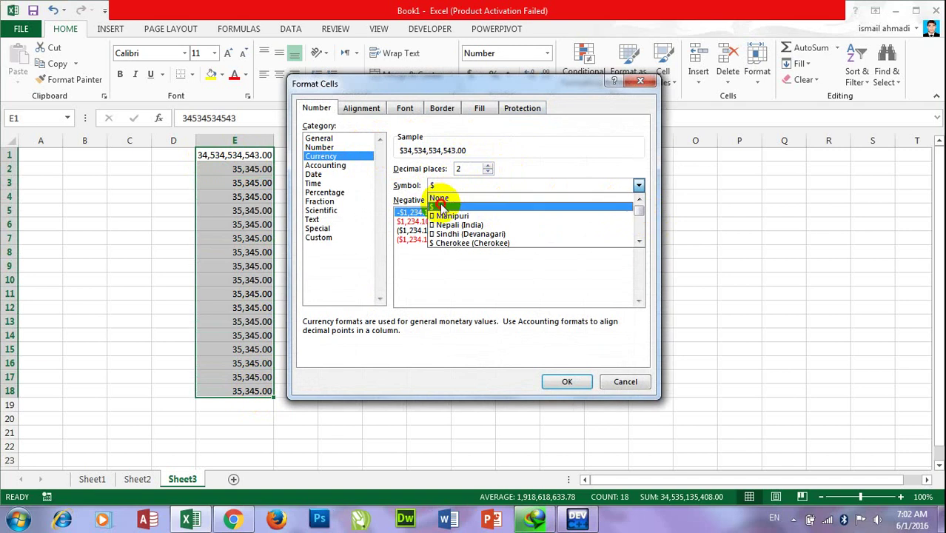
left_click(444, 207)
left_click(640, 189)
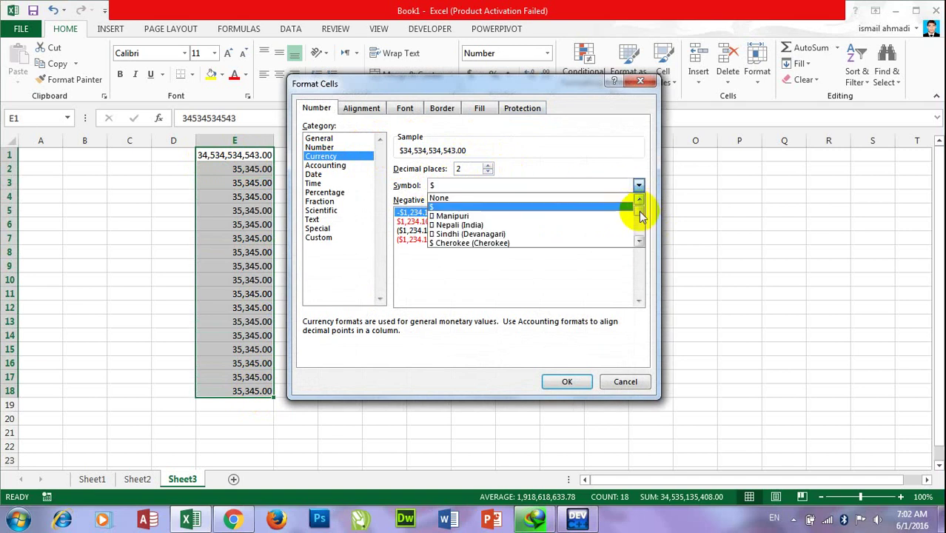
left_click_drag(640, 213, 641, 225)
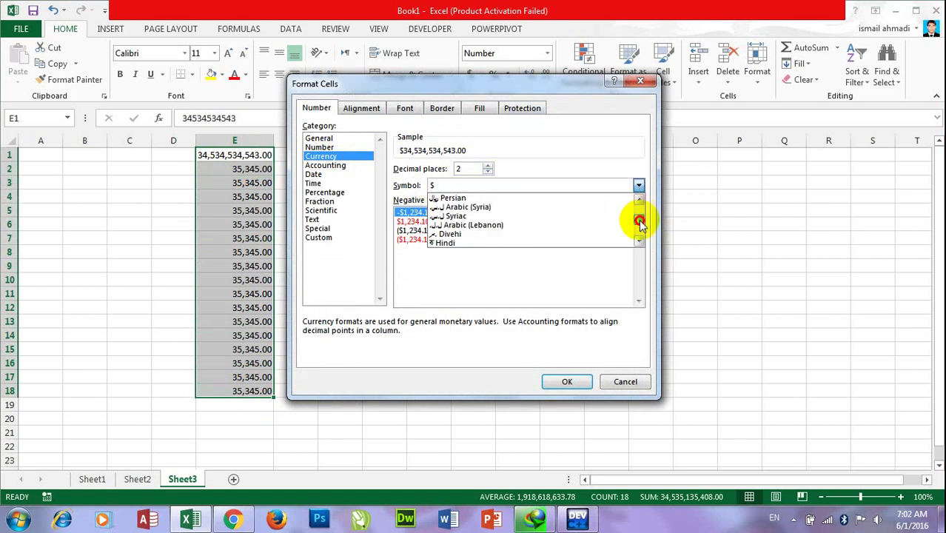
left_click(446, 200)
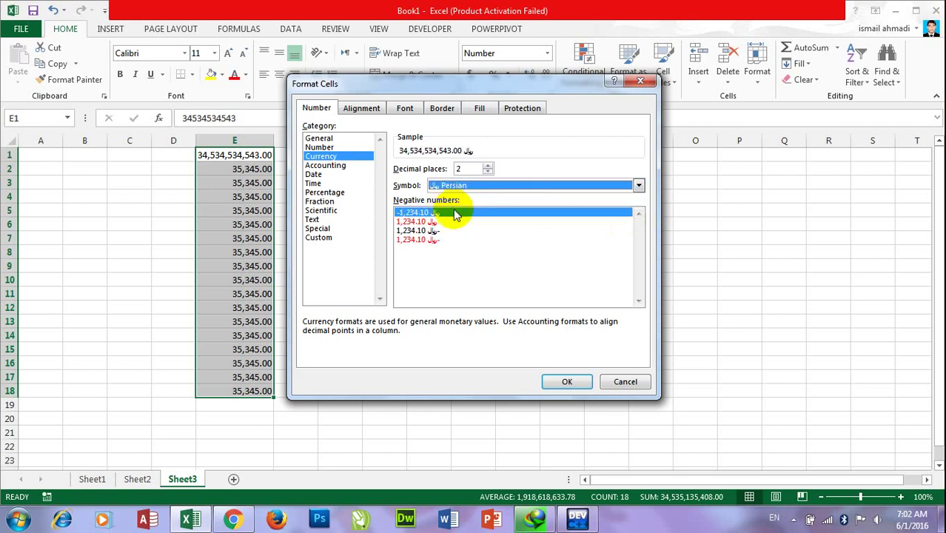
left_click(563, 382)
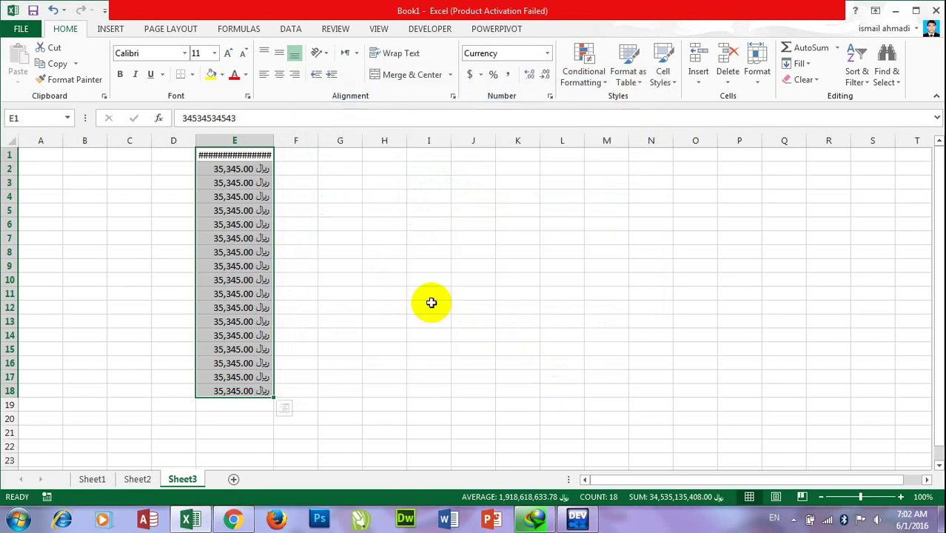
left_click_drag(273, 139, 306, 139)
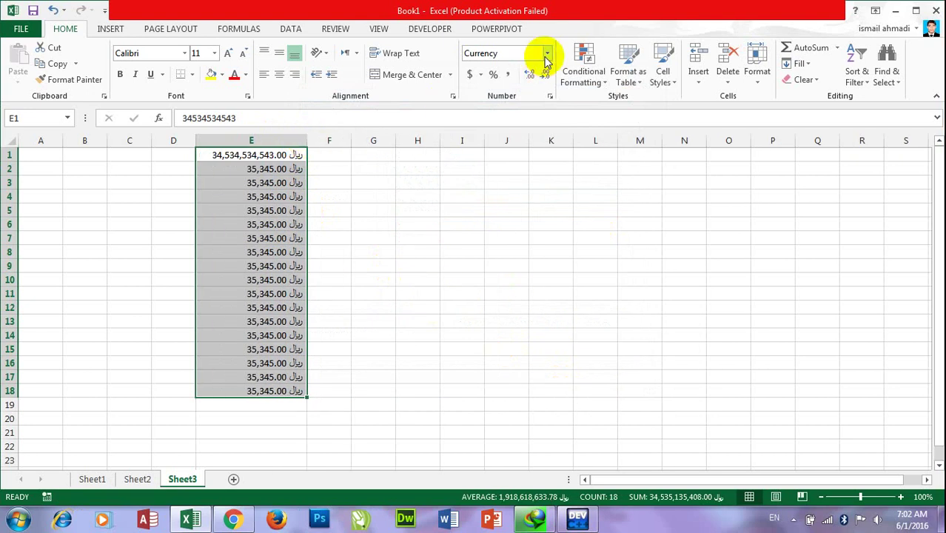
Step: Look over the Accounting format options, including decimal places and the currency symbol list
left_click(549, 96)
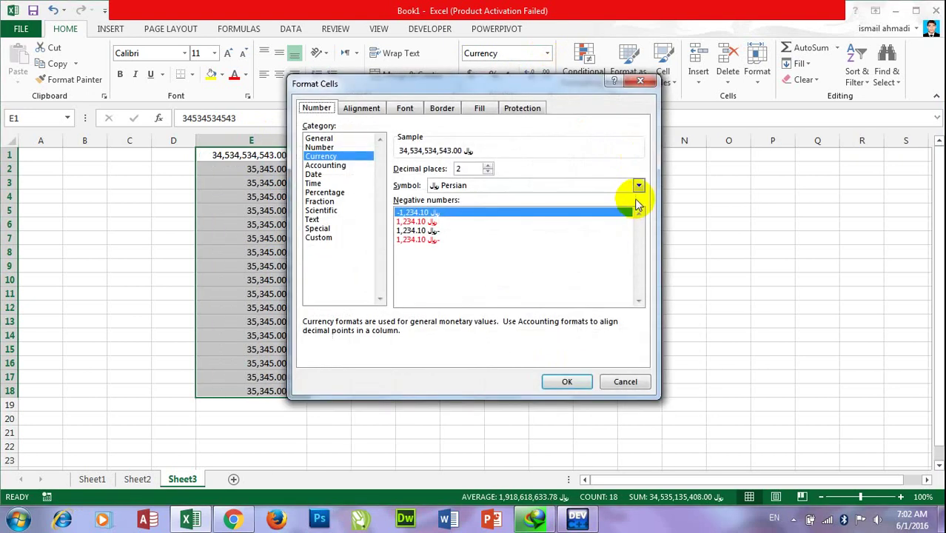
left_click(314, 165)
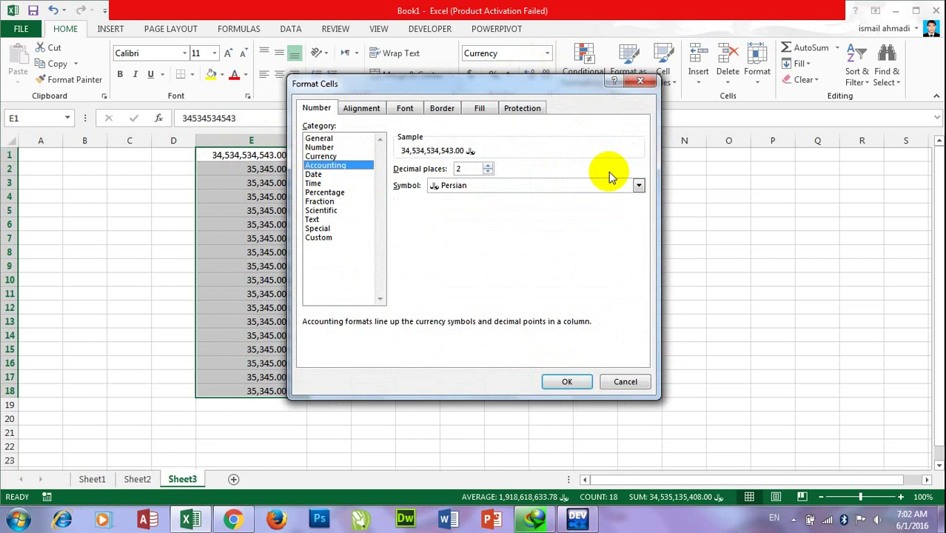
double_click(457, 168)
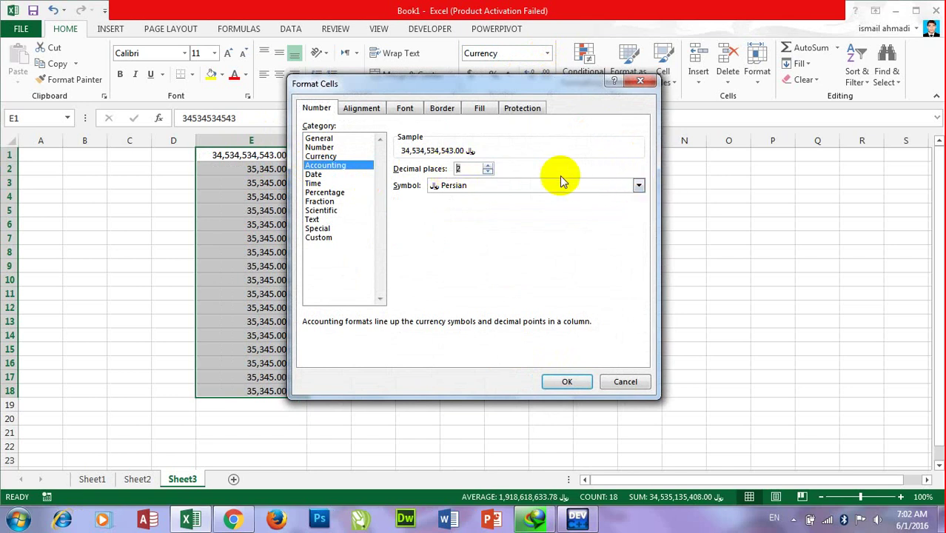
left_click(637, 185)
left_click_drag(640, 224, 640, 201)
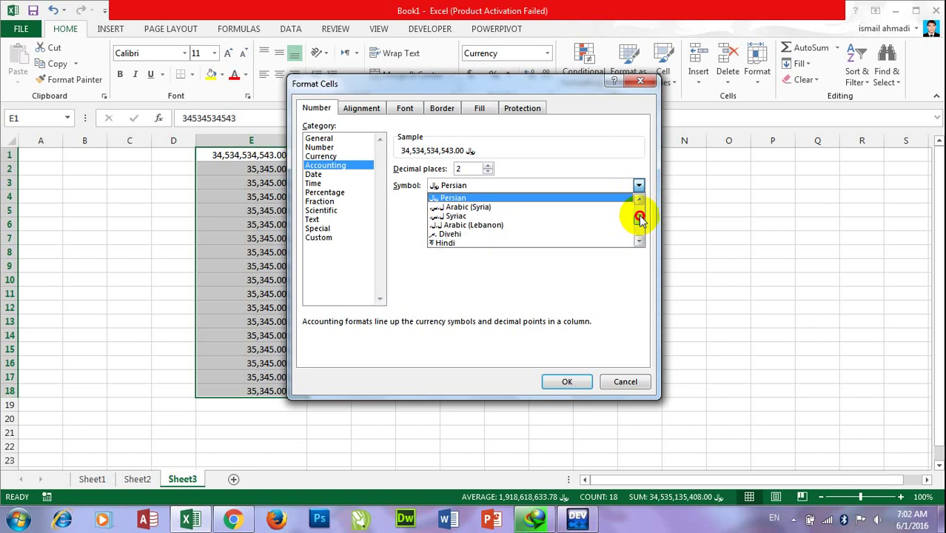
Step: Preview Date formats such as 14-Mar and 14-Mar-12 and the locale list
left_click(535, 261)
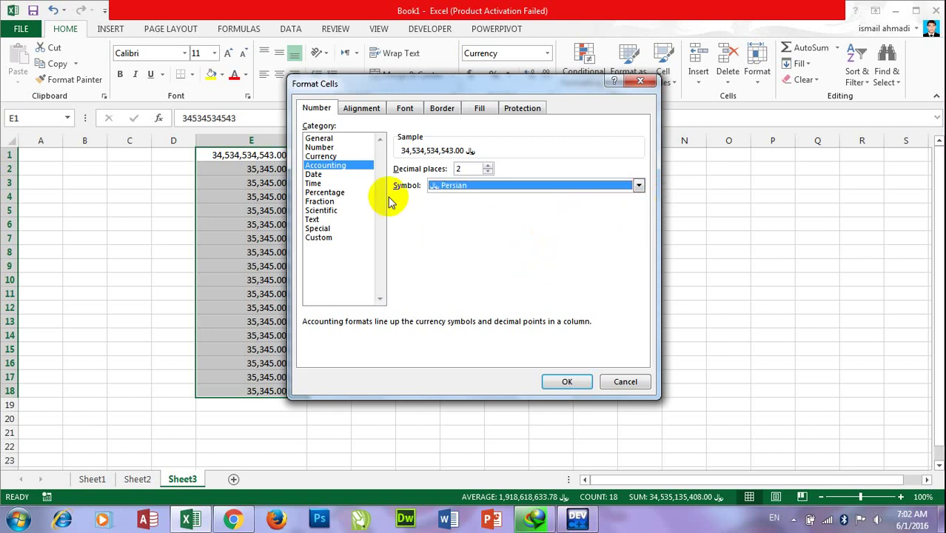
left_click(323, 175)
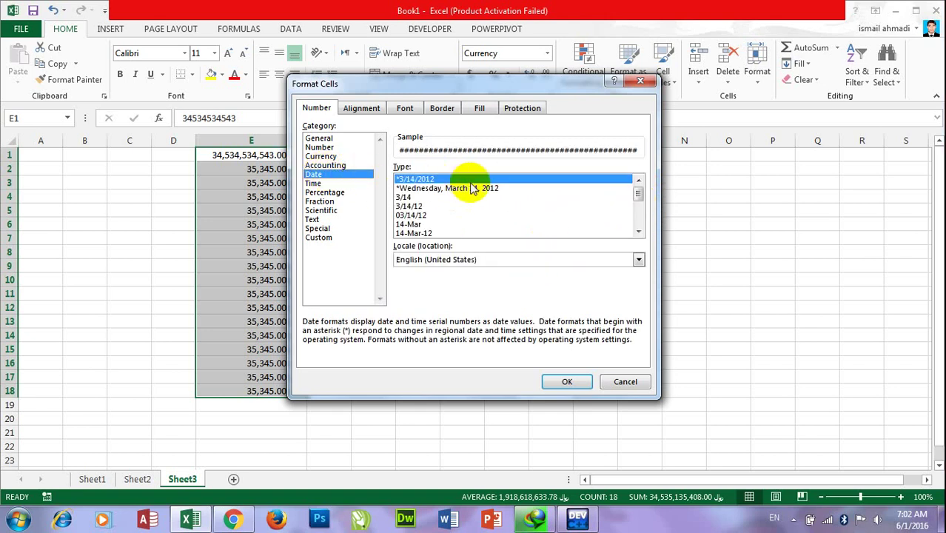
left_click(401, 197)
left_click(411, 215)
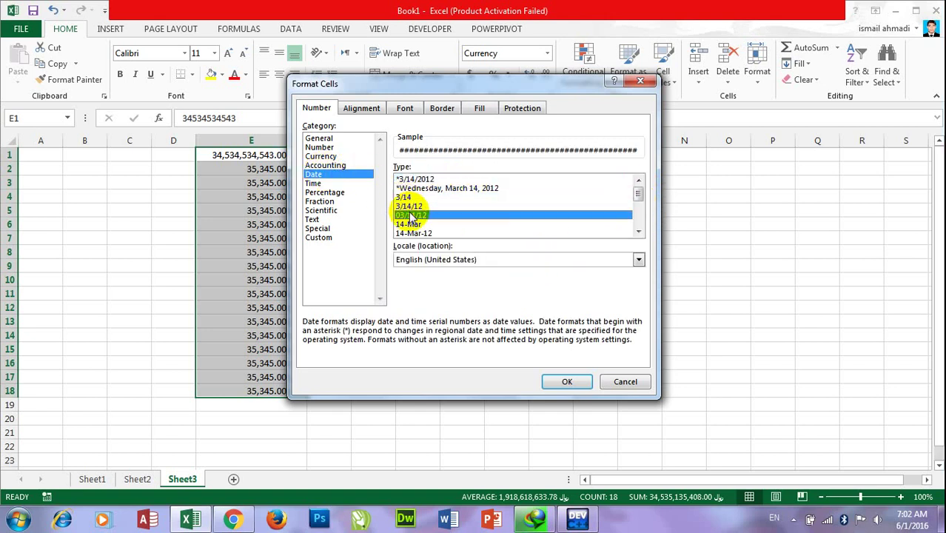
left_click(412, 224)
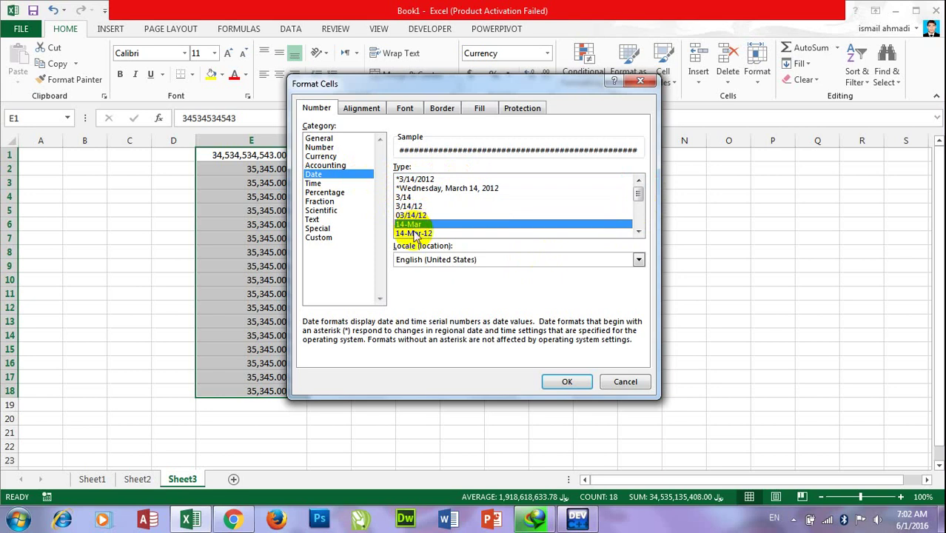
left_click(419, 259)
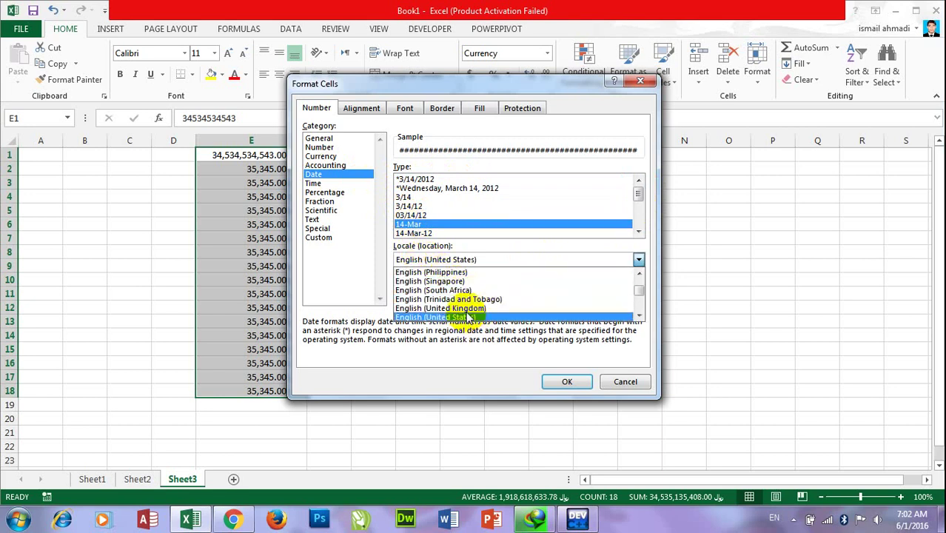
left_click_drag(638, 290, 640, 285)
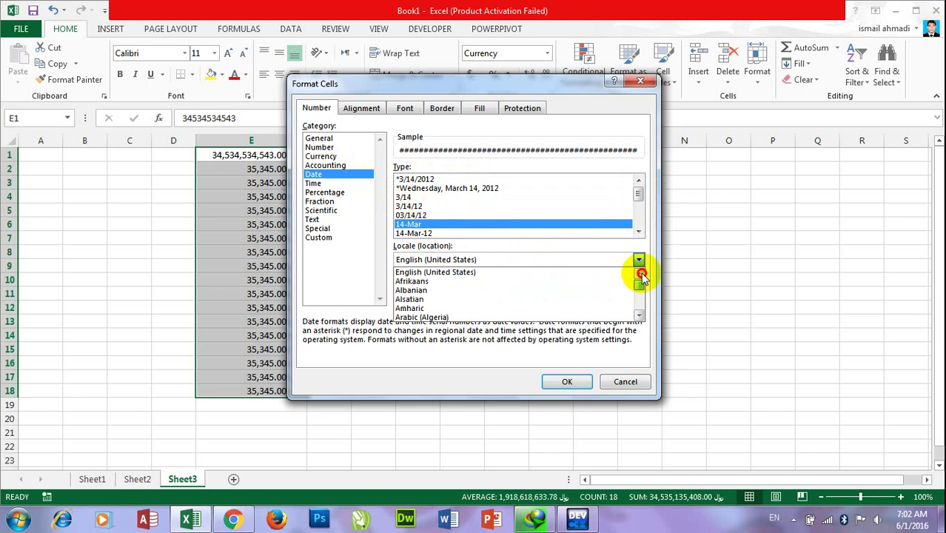
left_click(509, 234)
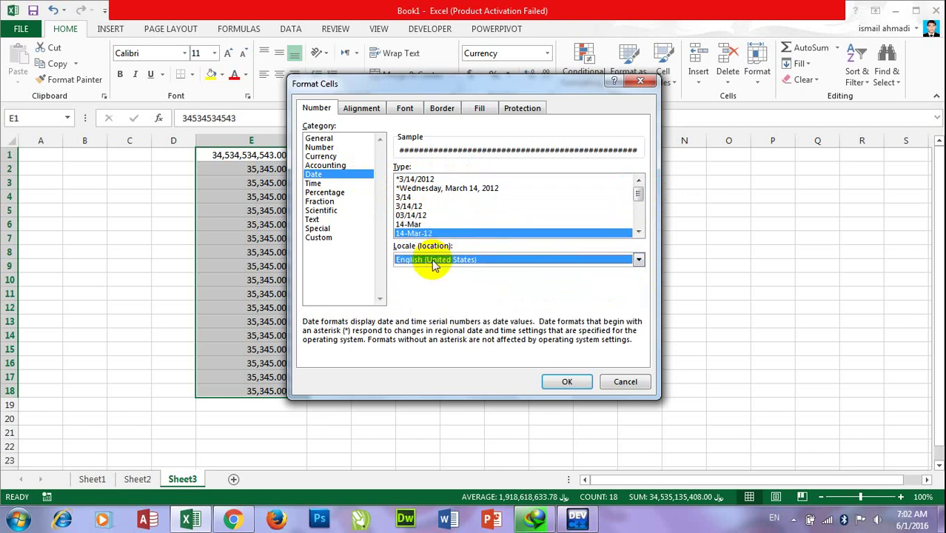
Step: Preview time styles like 1:30 PM and 30:55.2, then apply Percentage to E1:E18
left_click(314, 183)
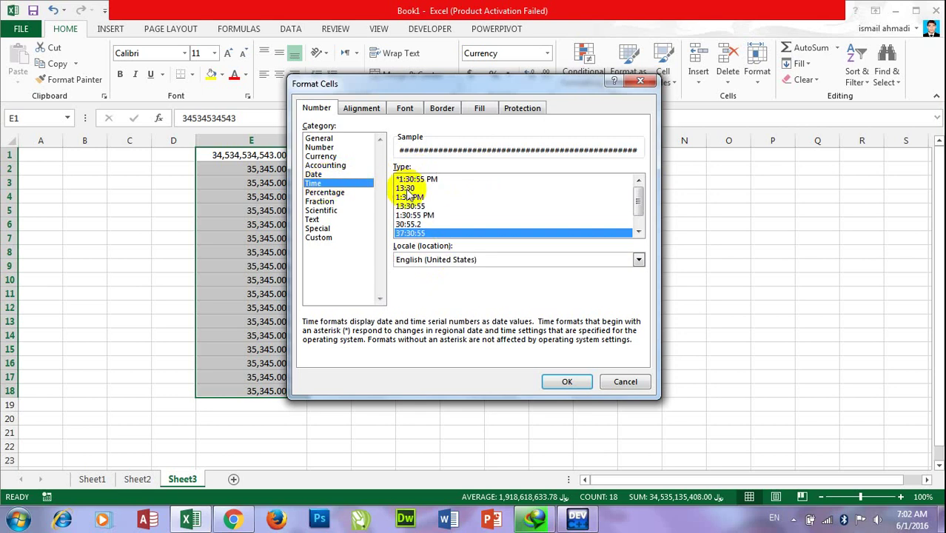
left_click(423, 180)
left_click(412, 198)
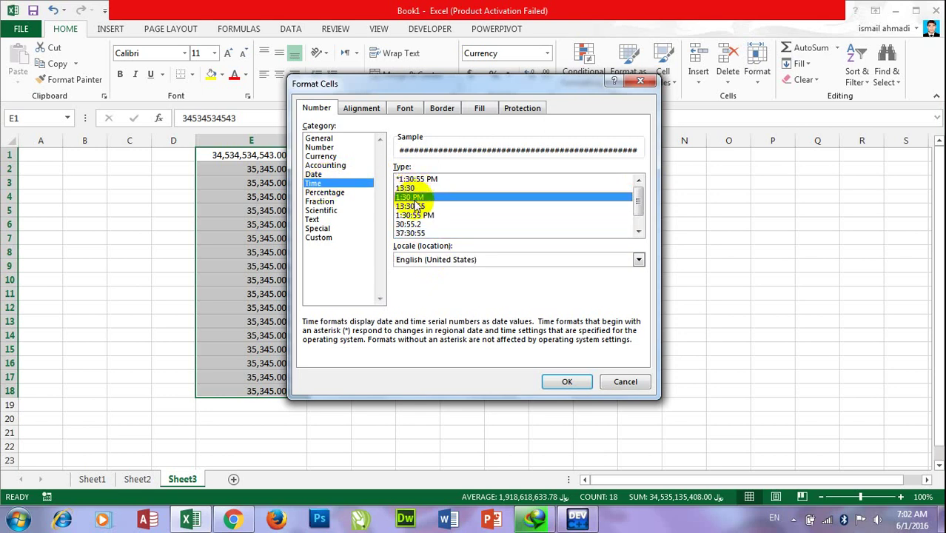
left_click(414, 215)
left_click(414, 224)
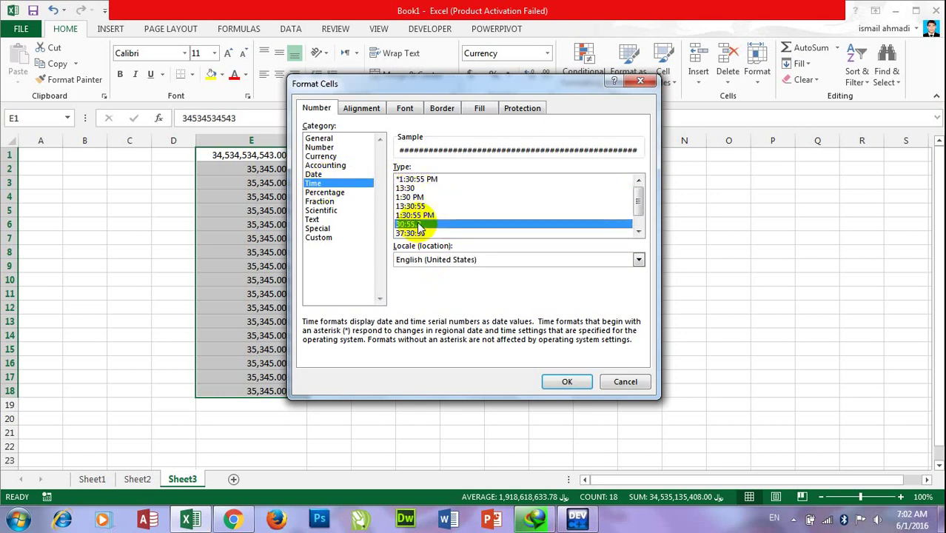
left_click(335, 196)
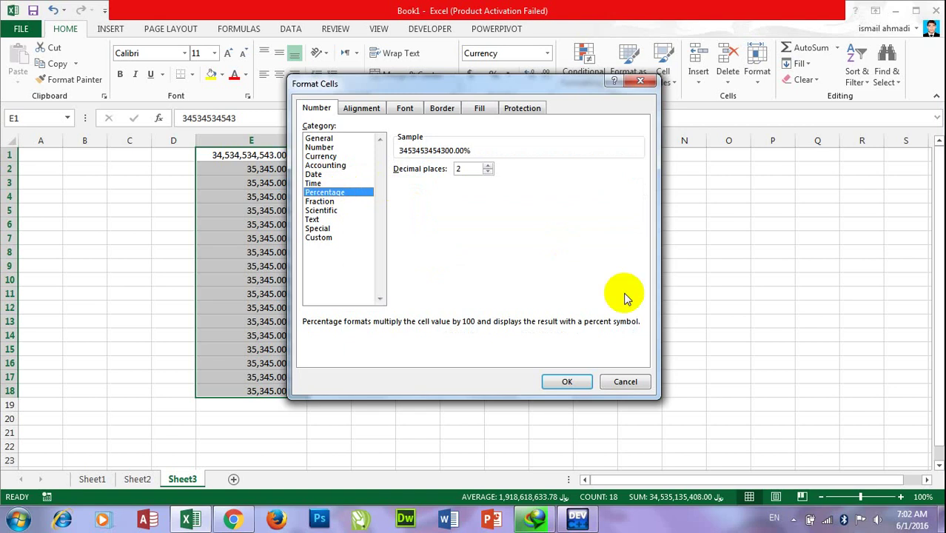
left_click(566, 381)
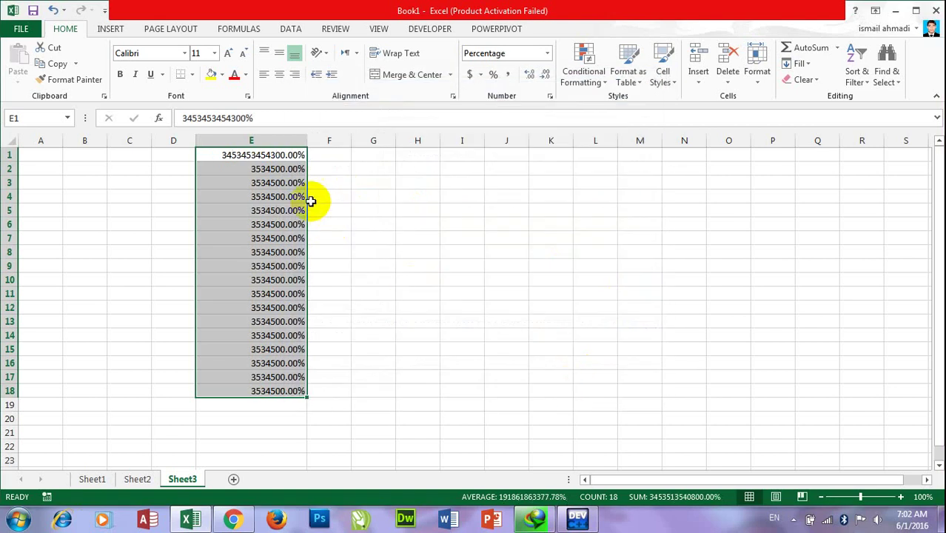
Step: Preview Fraction, Scientific, Text, Special and Custom formats without changes, then clear E1:E18
left_click(551, 97)
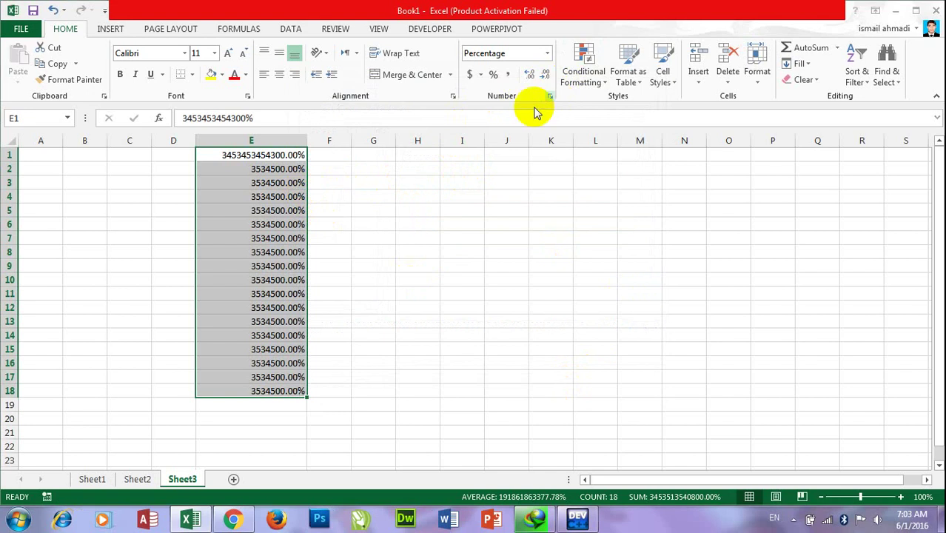
left_click(325, 201)
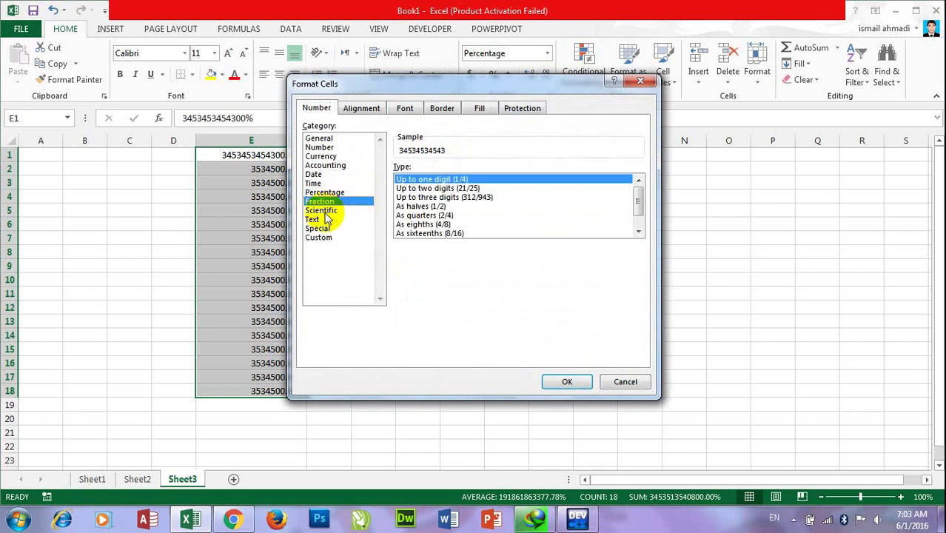
left_click(325, 211)
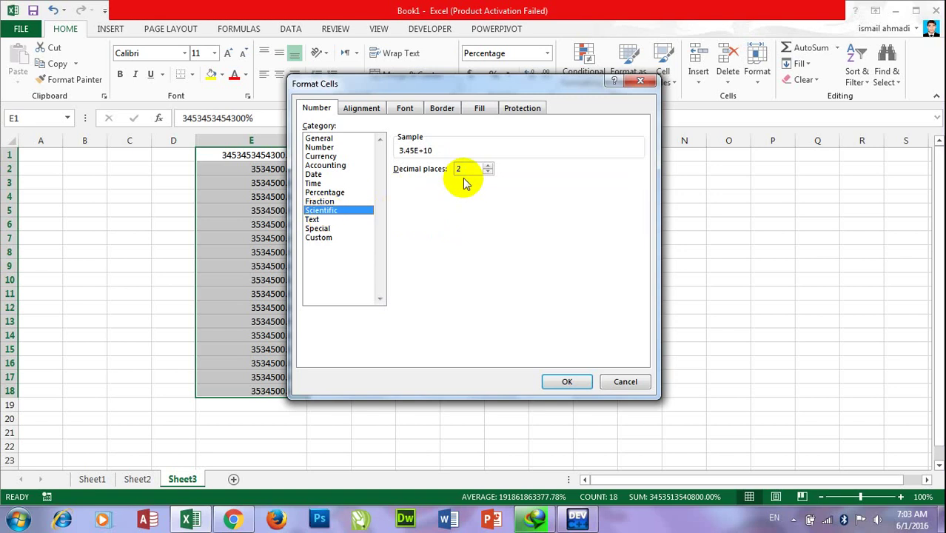
left_click(323, 221)
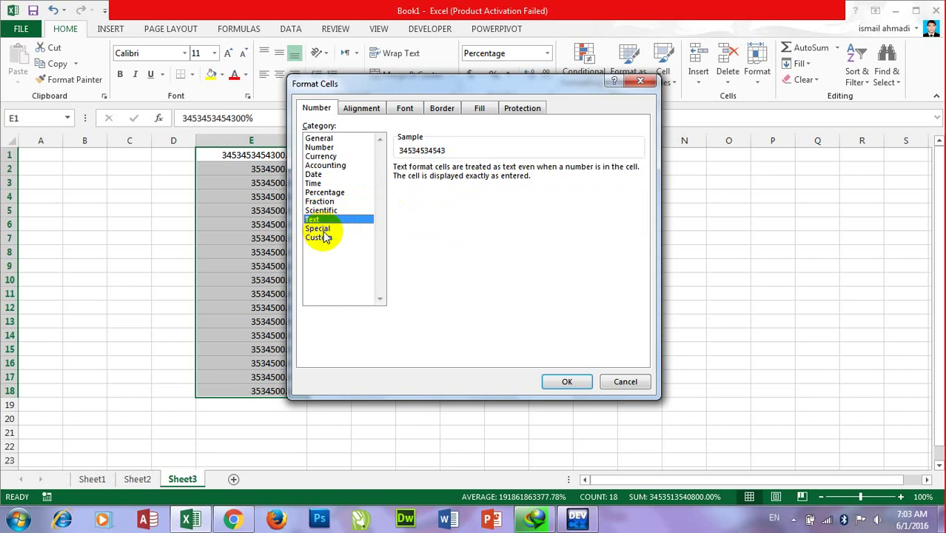
left_click(322, 229)
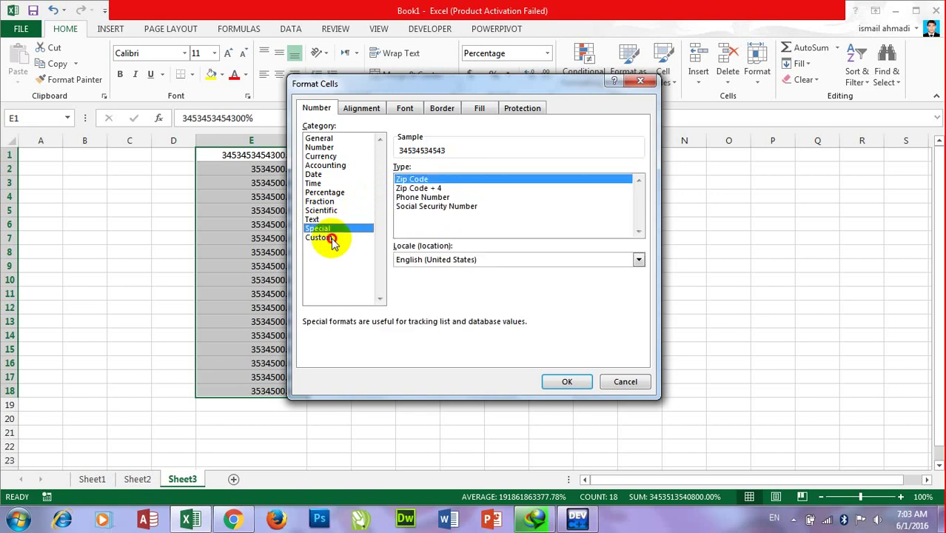
left_click(331, 238)
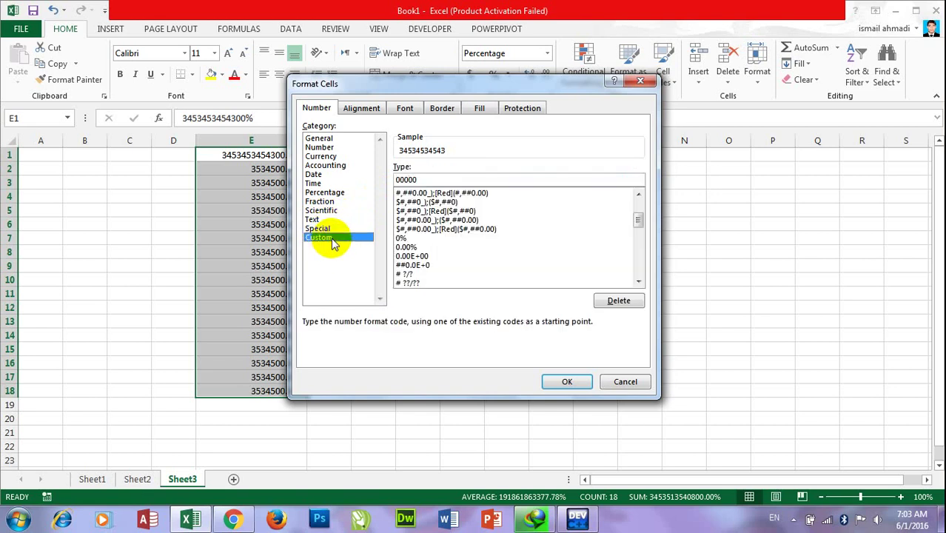
left_click(624, 384)
key("Delete")
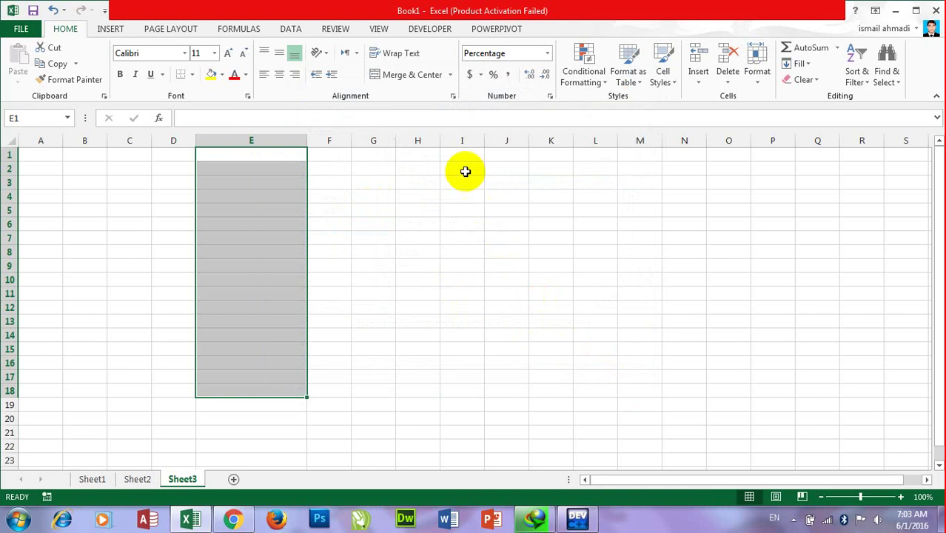
Step: Fill the selected column I cells with 345435435
mouse_move(484, 140)
left_mouse_down()
mouse_move(521, 140)
mouse_move(510, 383)
left_mouse_up()
type("4543543")
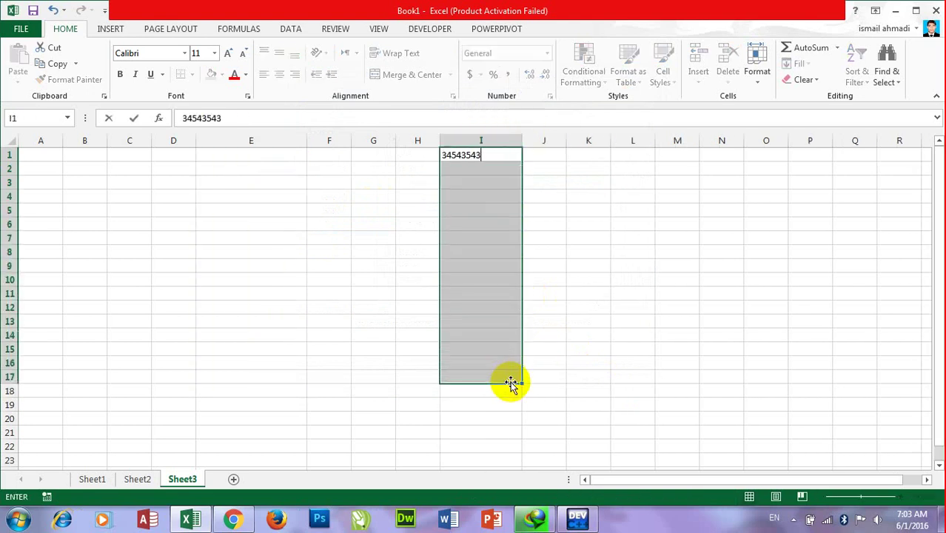
type("5")
key("ctrl+Return")
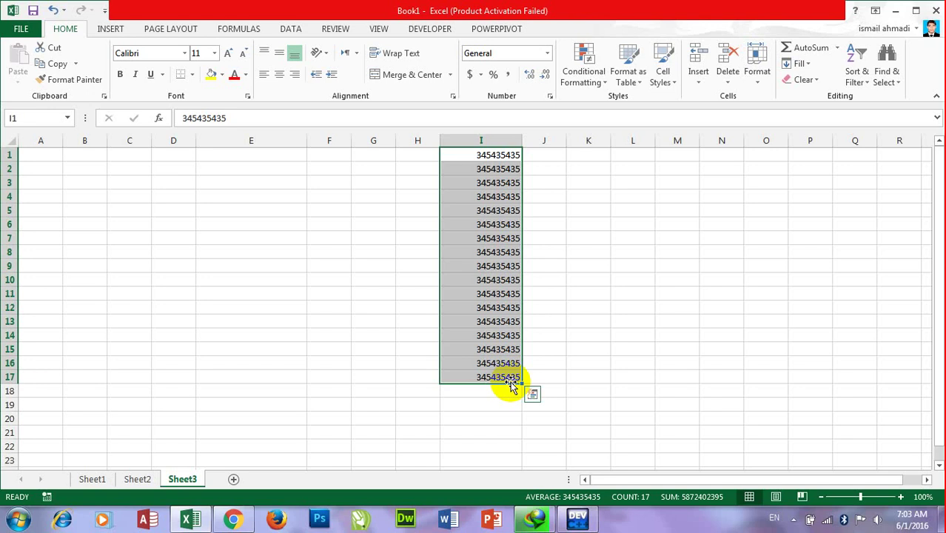
Step: Format column I with the Special Phone Number format, showing (34) 543-5435
left_click(550, 96)
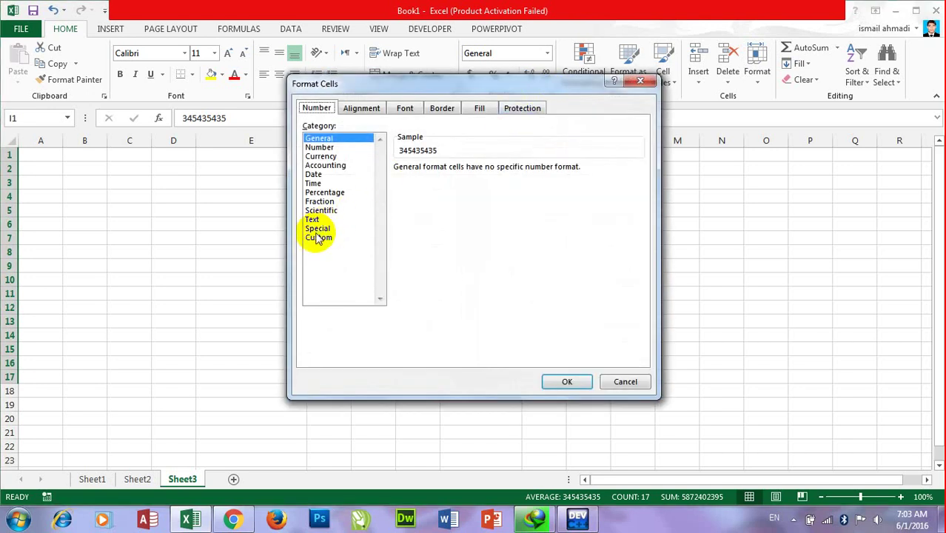
left_click(317, 229)
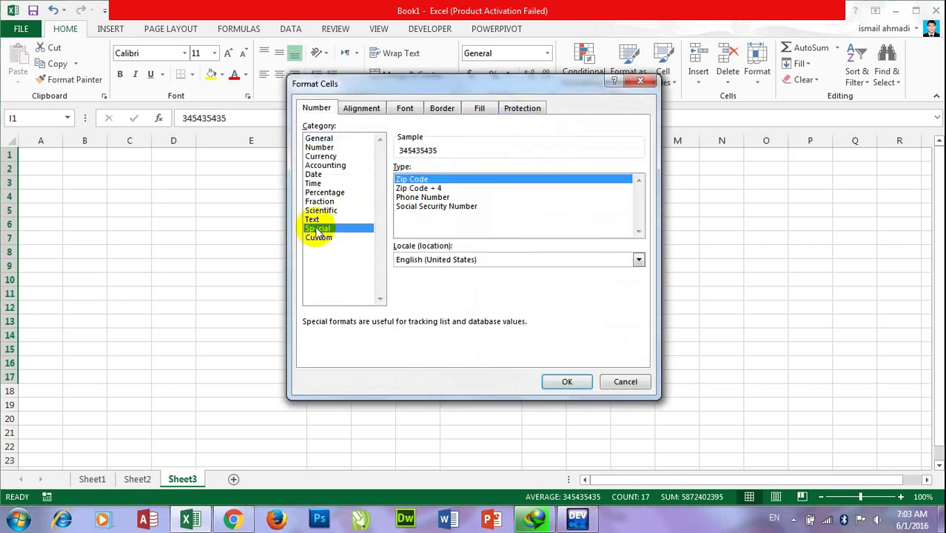
left_click(418, 207)
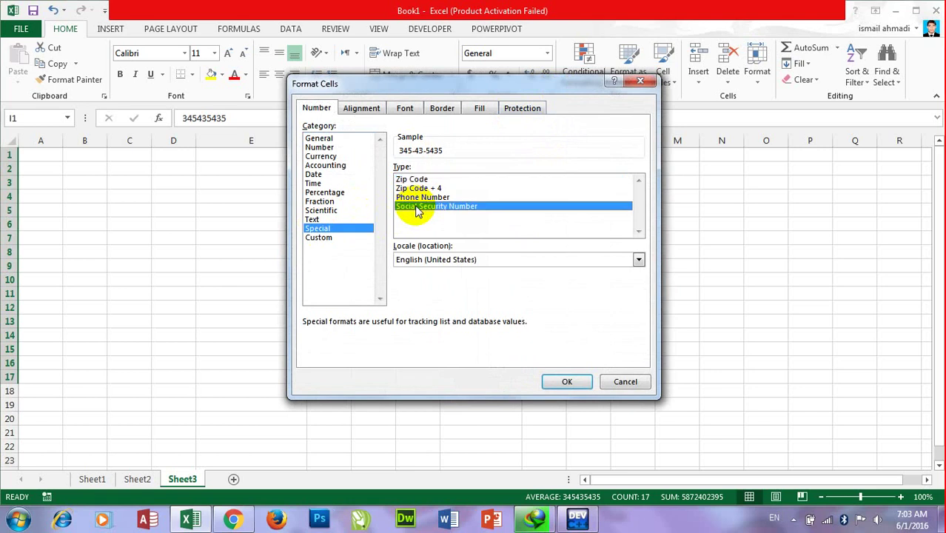
key("Up")
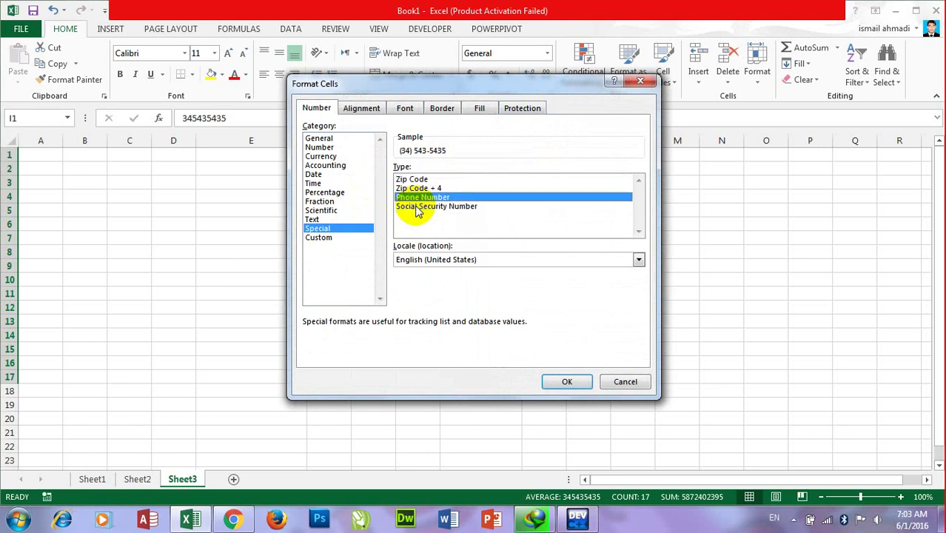
key("Up")
key("Down")
left_click(561, 379)
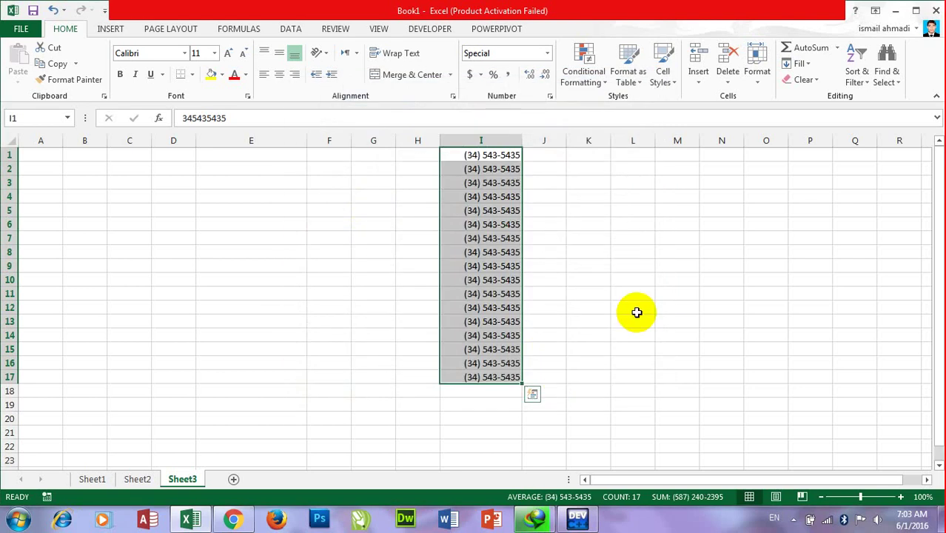
Step: Inspect the phone format's custom code in Format Cells and cancel without changes
left_click(550, 99)
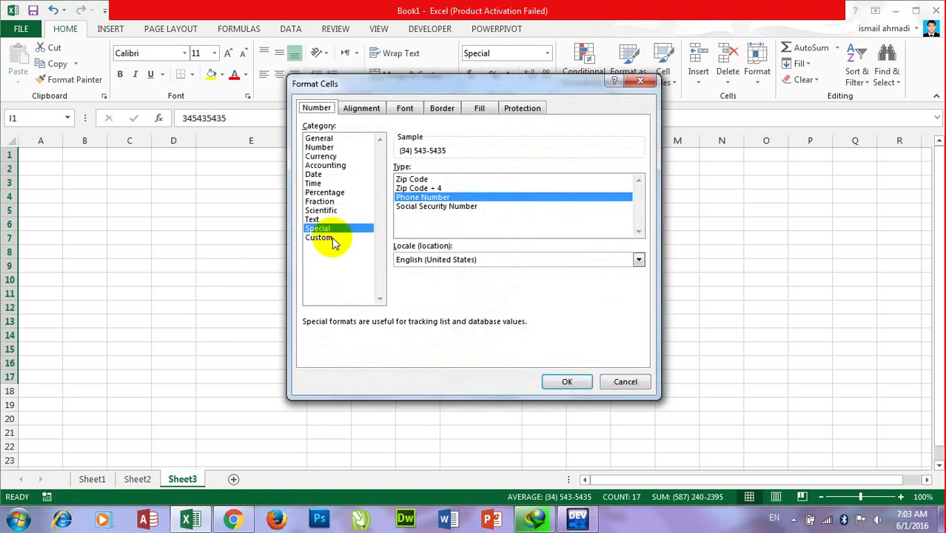
left_click(322, 238)
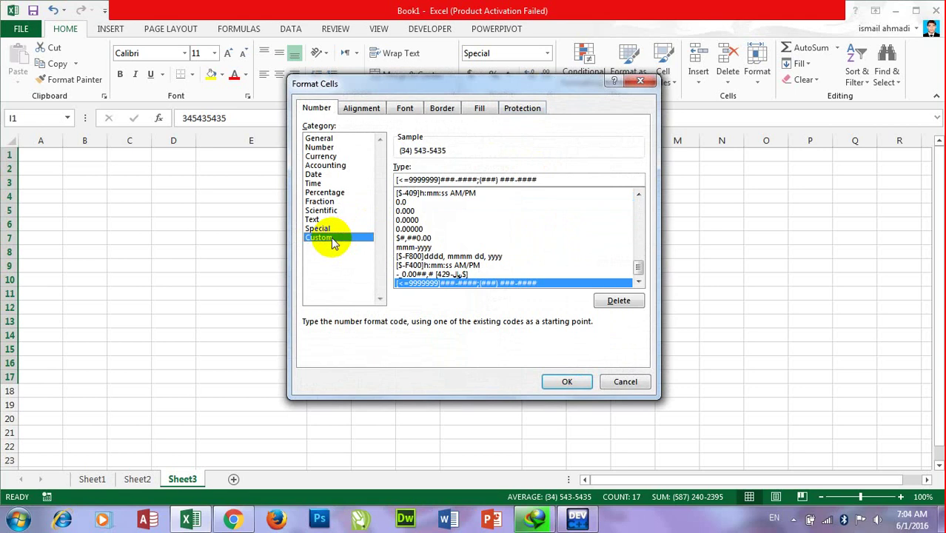
left_click(628, 381)
Step: Fill D1:D19 with 345 and widen column D
left_click_drag(173, 155, 180, 399)
type("3")
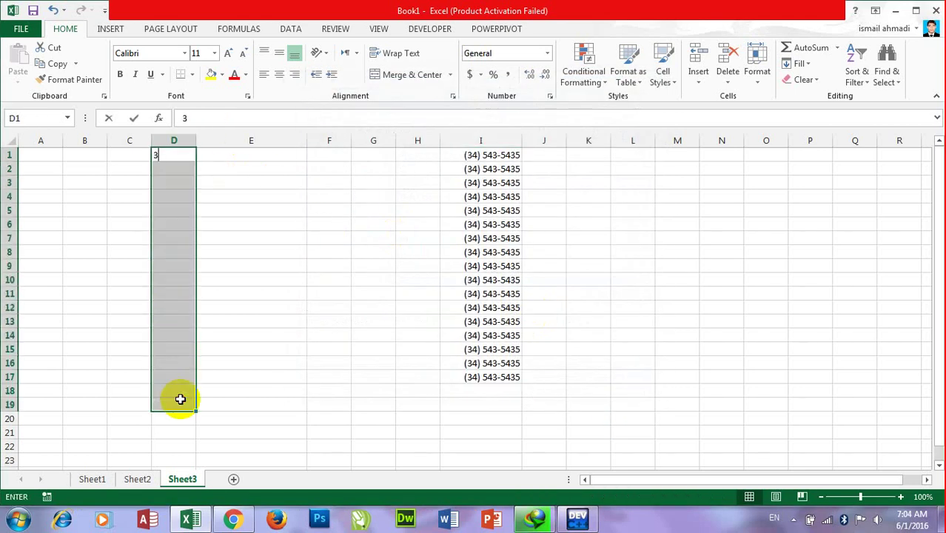
type("45")
key("ctrl+Return")
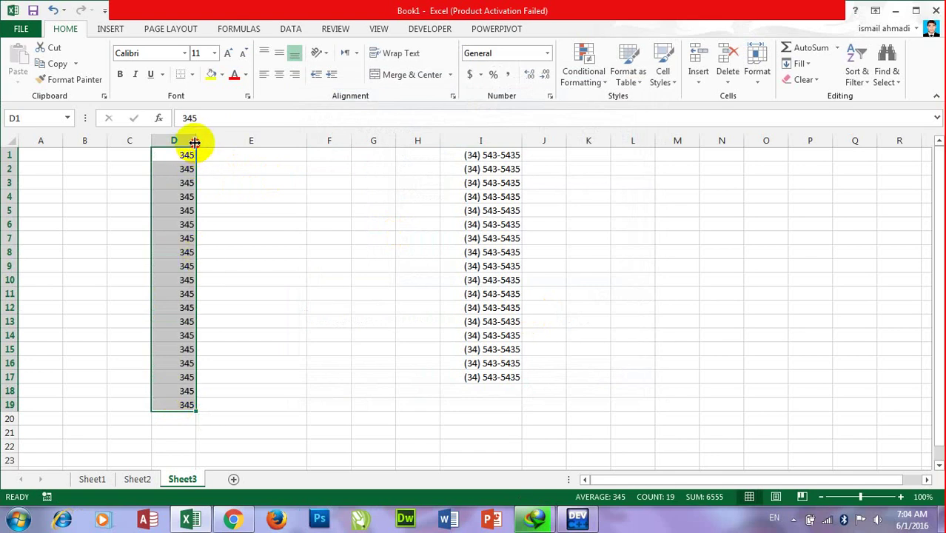
left_click_drag(195, 141, 223, 141)
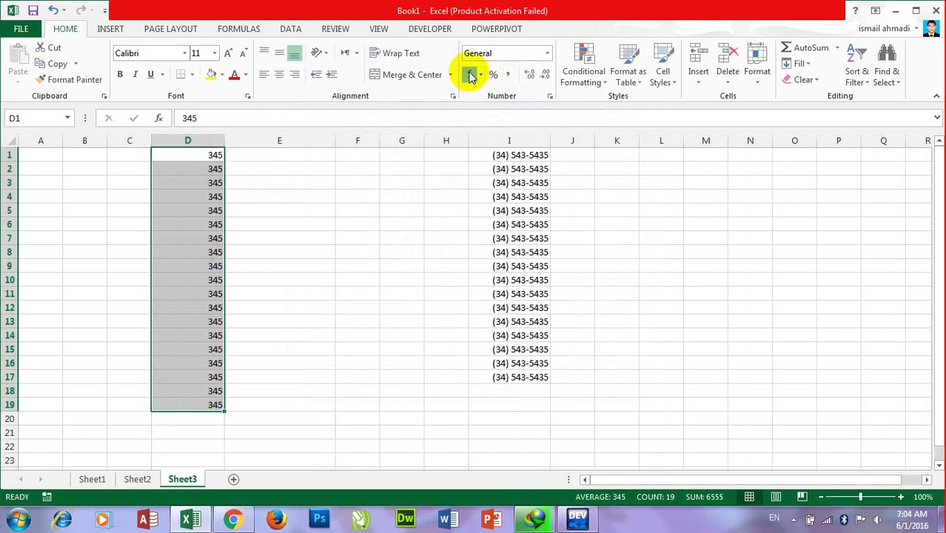
Step: Try Accounting dollars on column D, revert to General, and open Format Cells
left_click(471, 76)
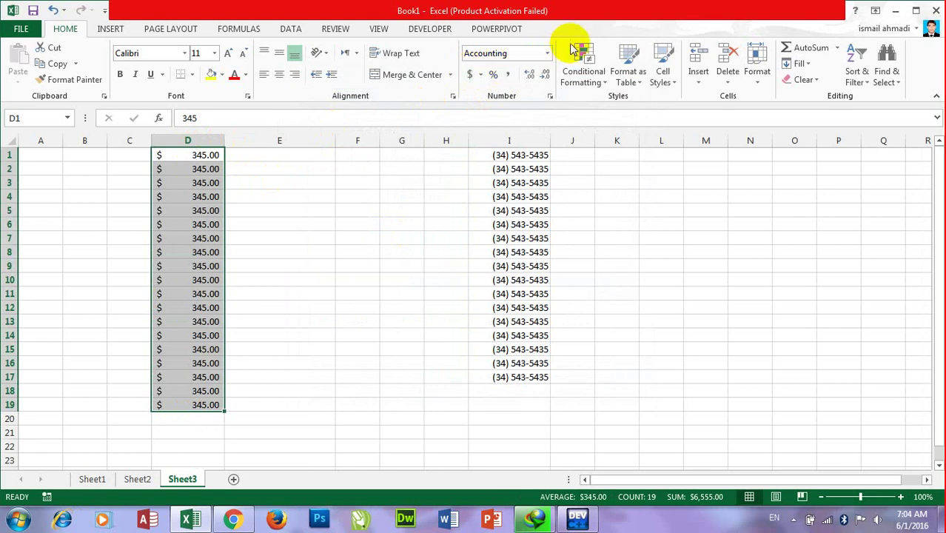
left_click(547, 54)
left_click(527, 76)
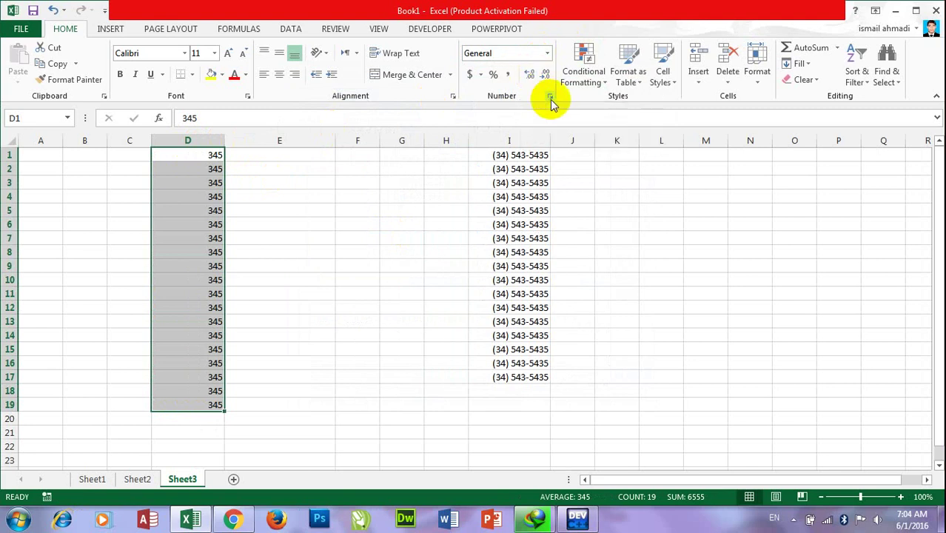
left_click(551, 99)
Step: Apply the custom code "AF",# to D1:D19 so each value reads AF,345
left_click(322, 237)
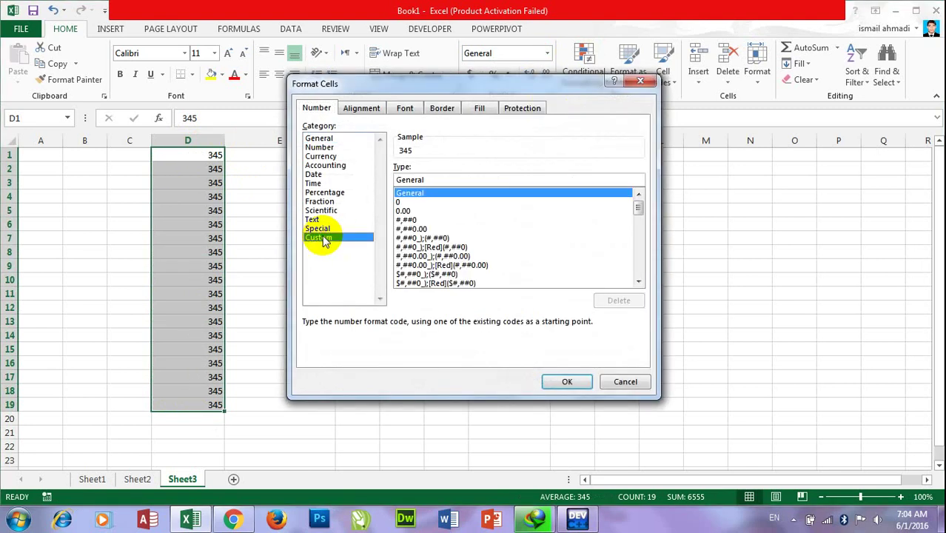
left_click_drag(433, 179, 371, 182)
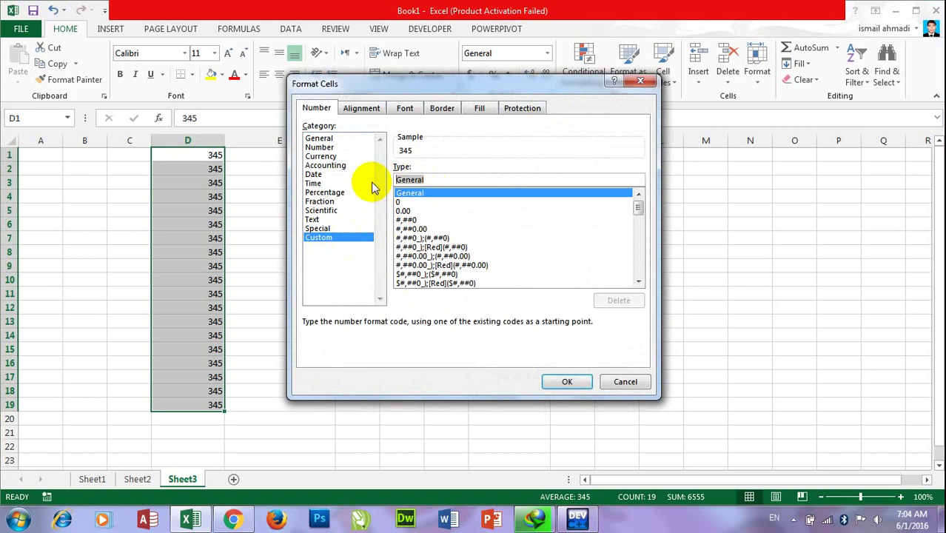
type("\"A")
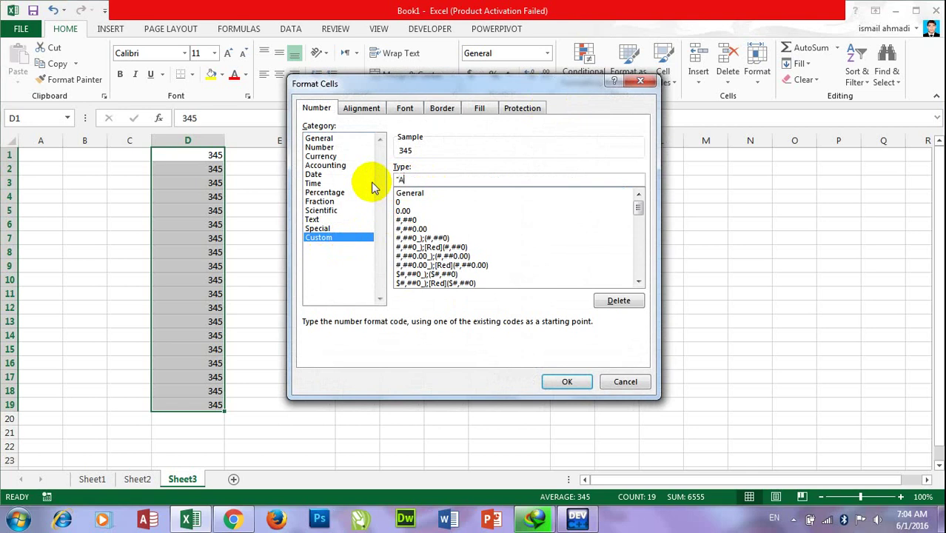
type("F\",")
type("#")
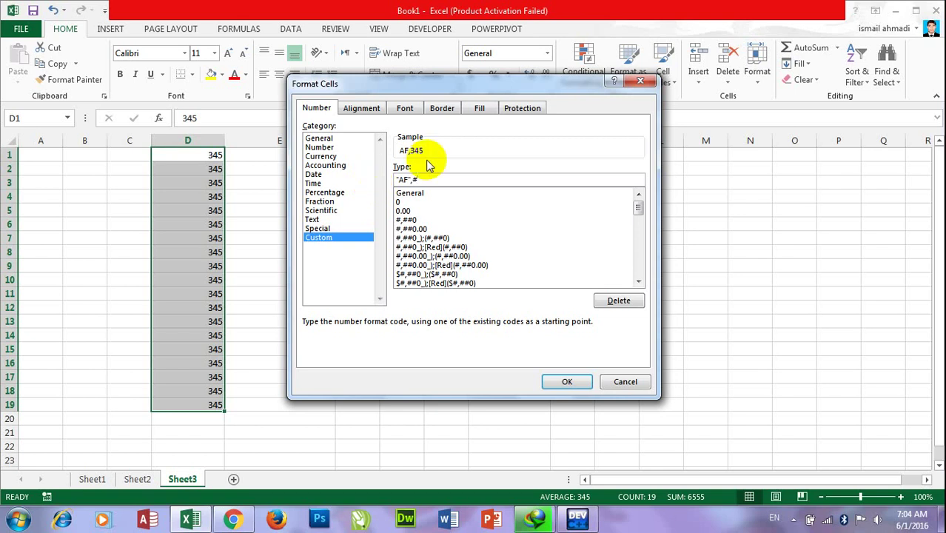
left_click(566, 381)
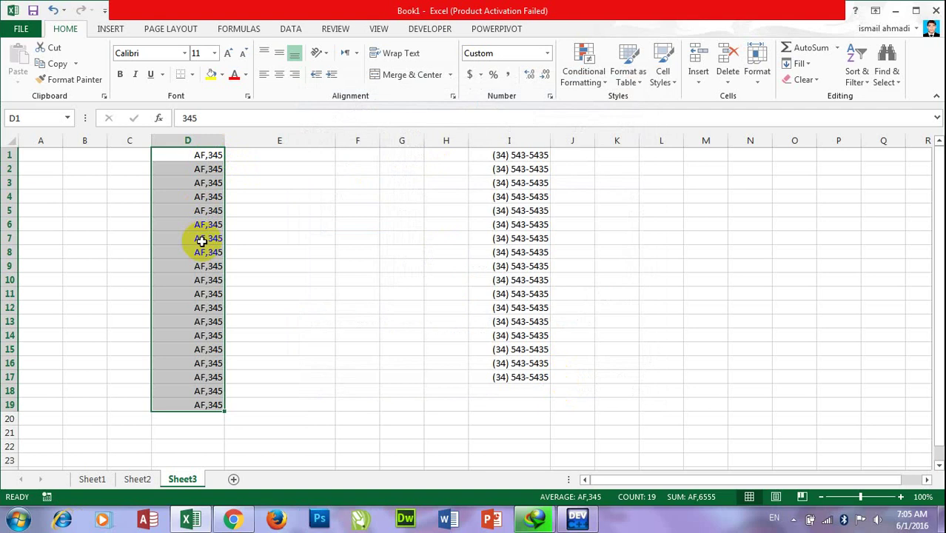
Step: Replace column D's custom code with #."AF" so values read 345.AF
left_click(549, 96)
left_click(419, 181)
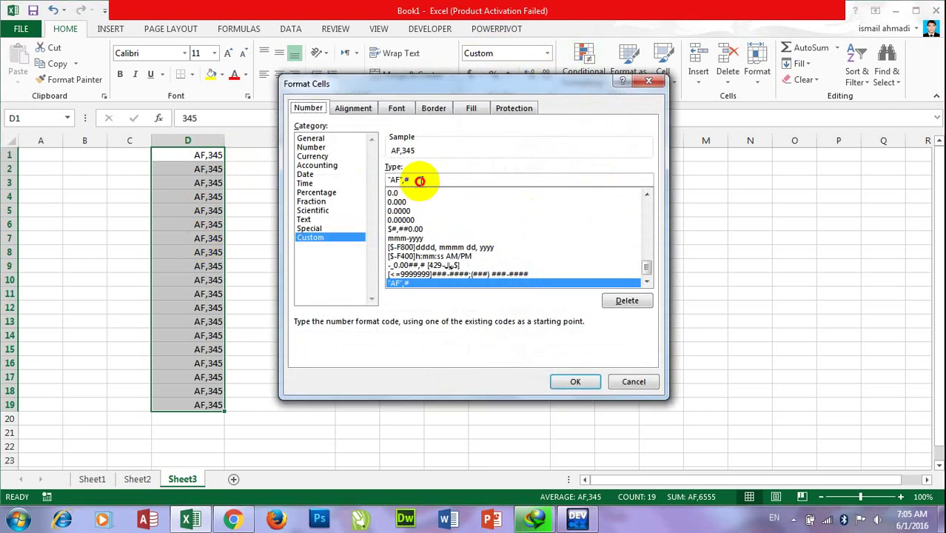
left_click_drag(419, 180, 358, 183)
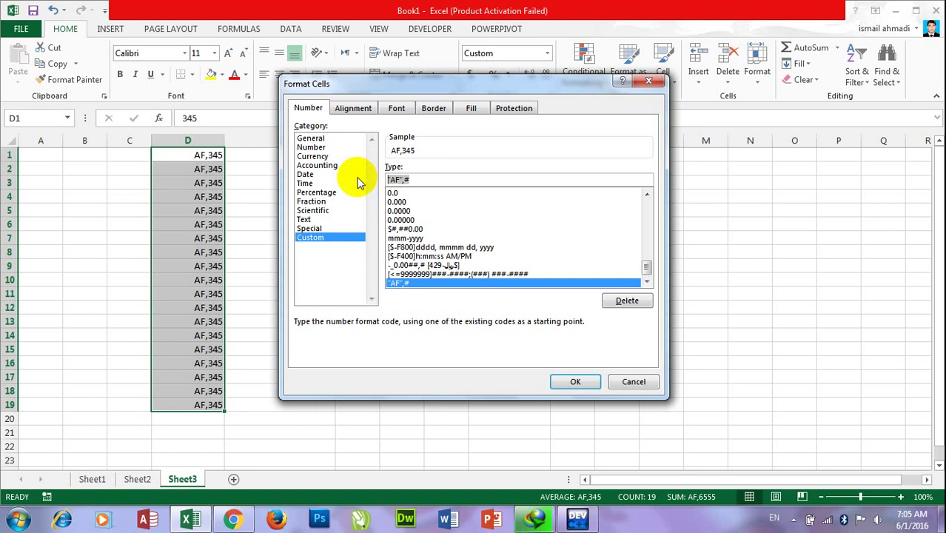
type("#")
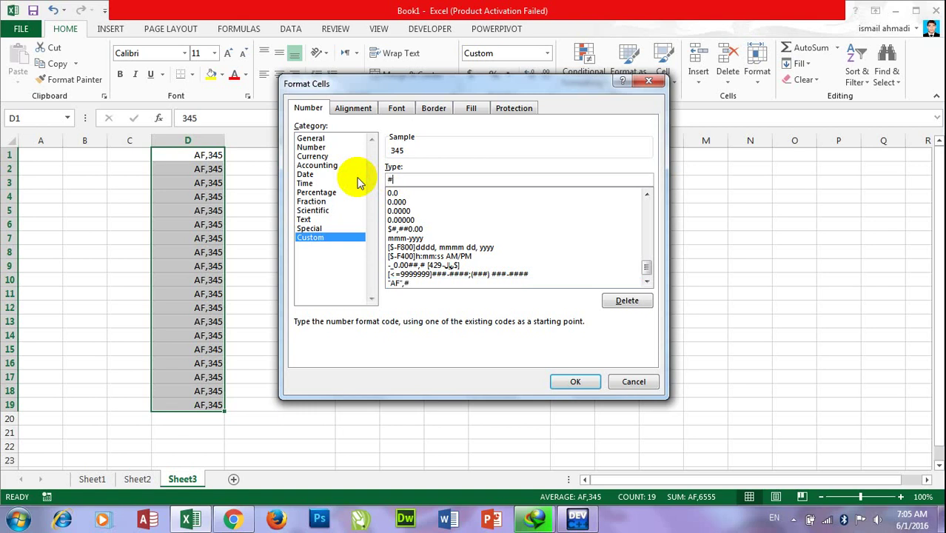
type(".\"")
type("AF")
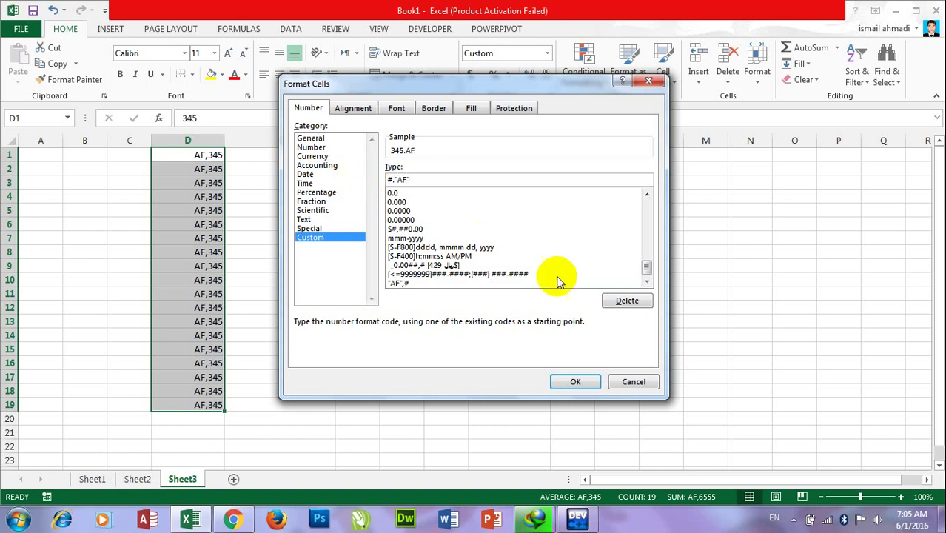
left_click(569, 378)
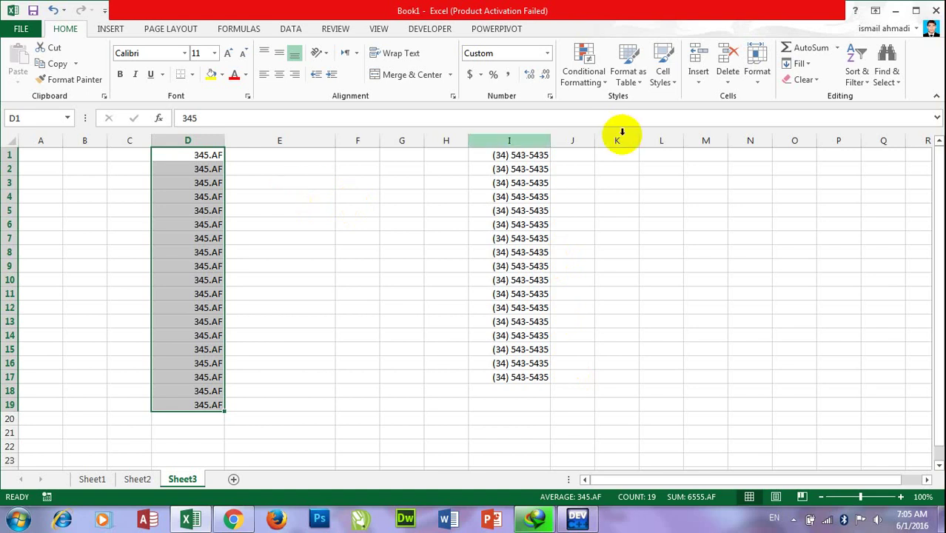
Step: Fill L1:L22 with 3545
left_click_drag(660, 153, 660, 440)
type("3545")
key("ctrl+Return")
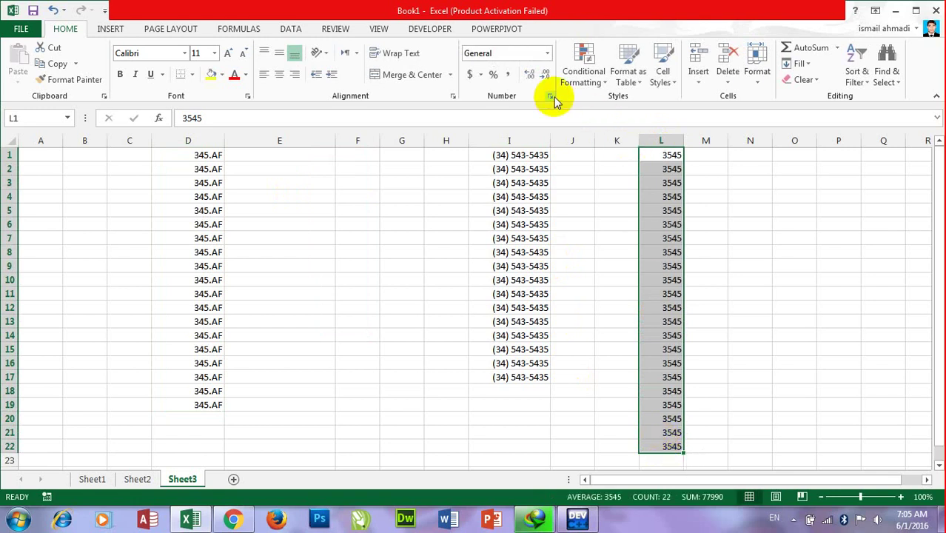
Step: Format L1:L22 as Accounting with the Php English (Philippines) symbol, showing Php 3,545.00
left_click(550, 96)
left_click(324, 157)
left_click(329, 149)
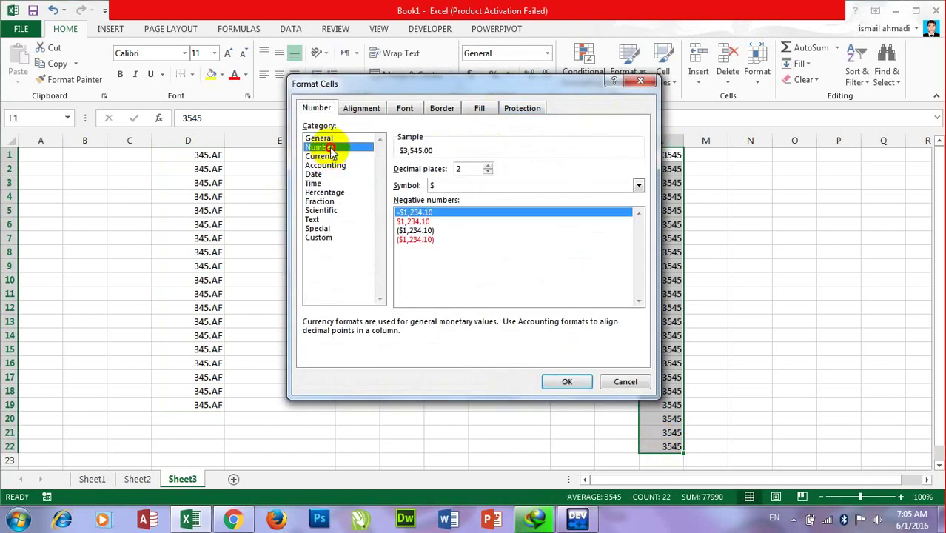
left_click(330, 165)
left_click(330, 156)
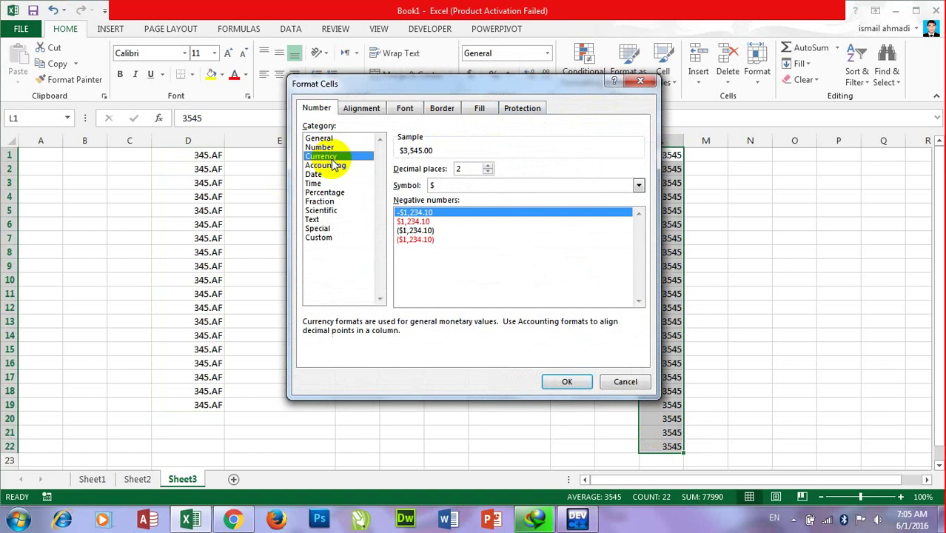
left_click(330, 165)
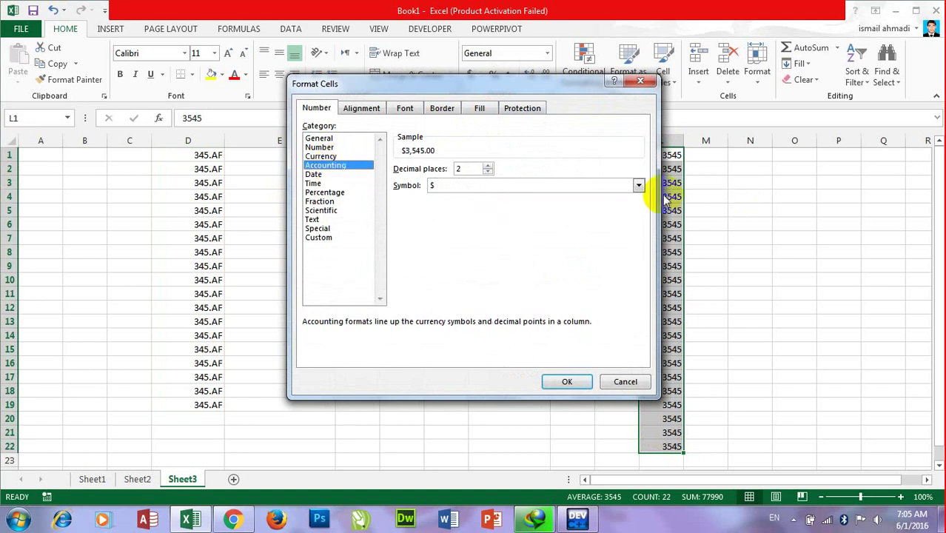
left_click(637, 185)
left_click_drag(638, 205, 639, 216)
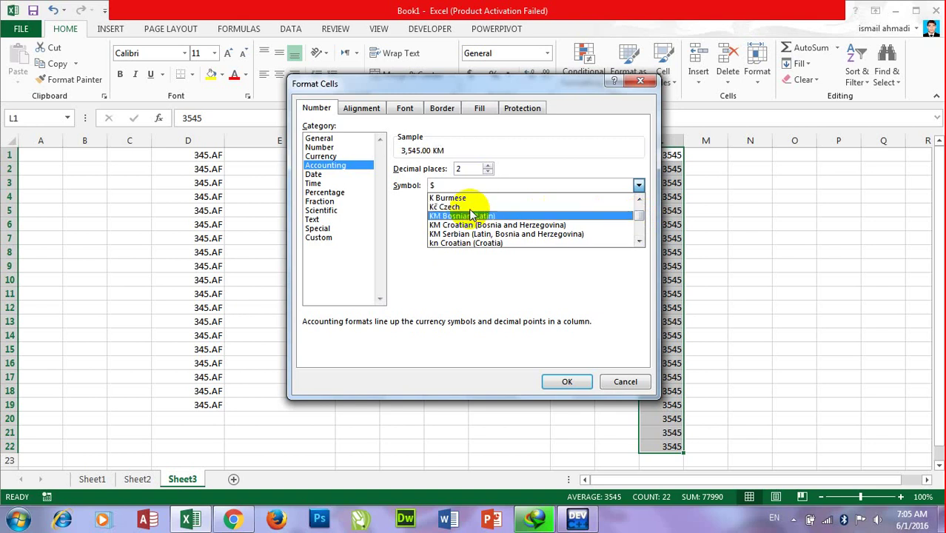
scroll(471, 215, "up", 5)
scroll(471, 215, "up", 3)
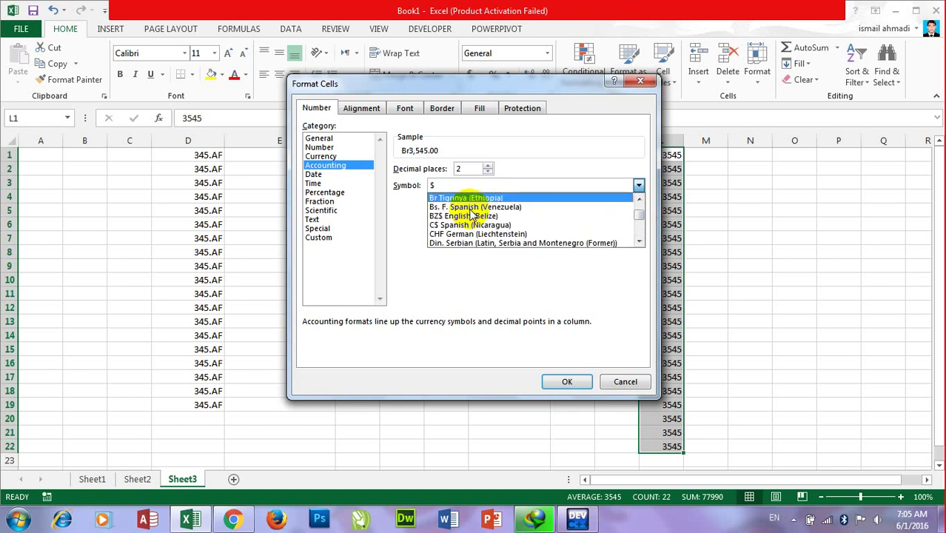
scroll(471, 215, "up", 1)
scroll(471, 214, "up", 1)
scroll(472, 215, "up", 1)
scroll(472, 215, "up", 1)
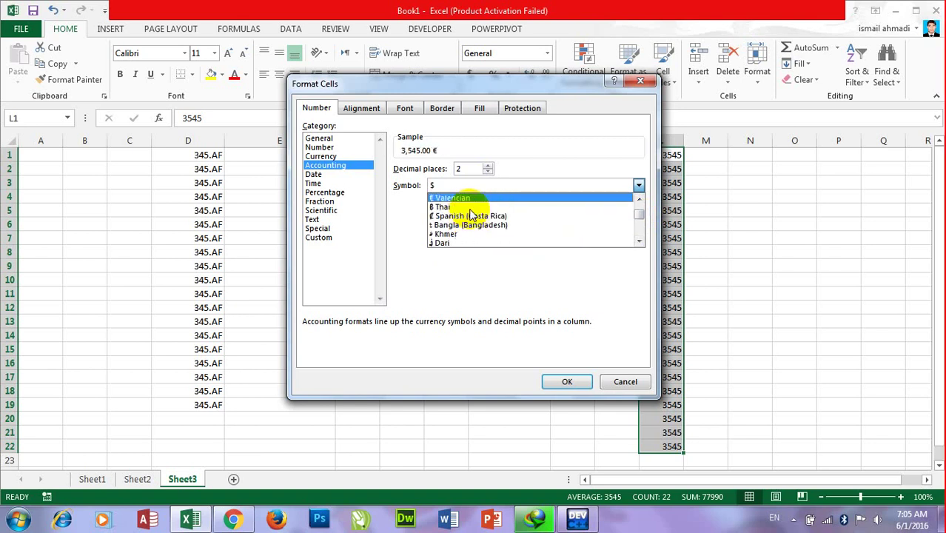
scroll(472, 215, "up", 1)
scroll(471, 215, "up", 1)
scroll(472, 214, "up", 1)
scroll(471, 215, "up", 1)
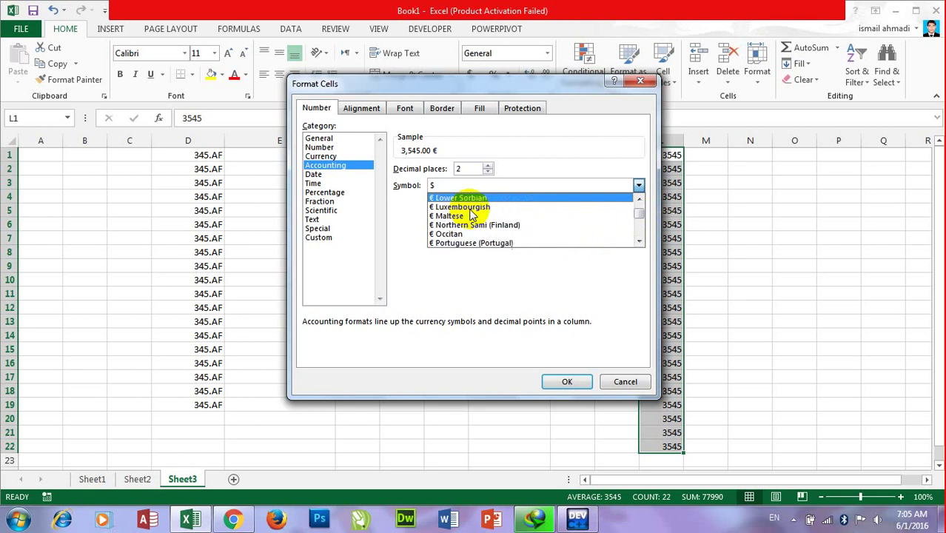
scroll(471, 215, "down", 1)
scroll(471, 215, "down", 3)
scroll(471, 215, "down", 2)
scroll(471, 215, "down", 2)
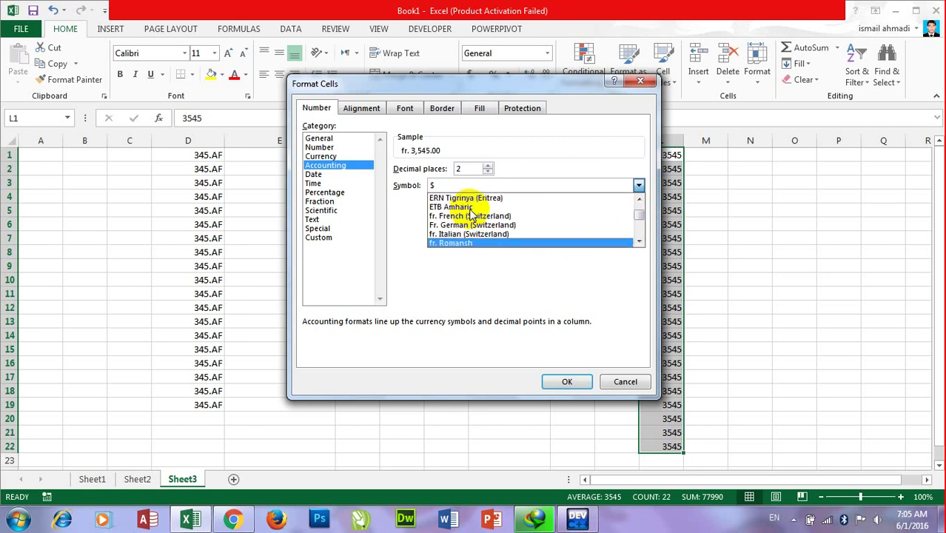
scroll(471, 215, "down", 2)
scroll(472, 215, "down", 3)
scroll(472, 215, "down", 3)
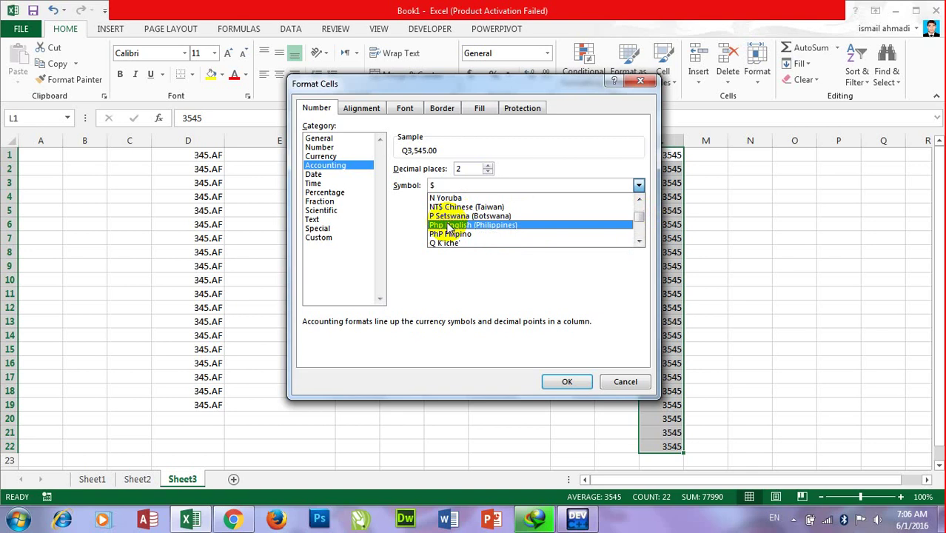
left_click(448, 226)
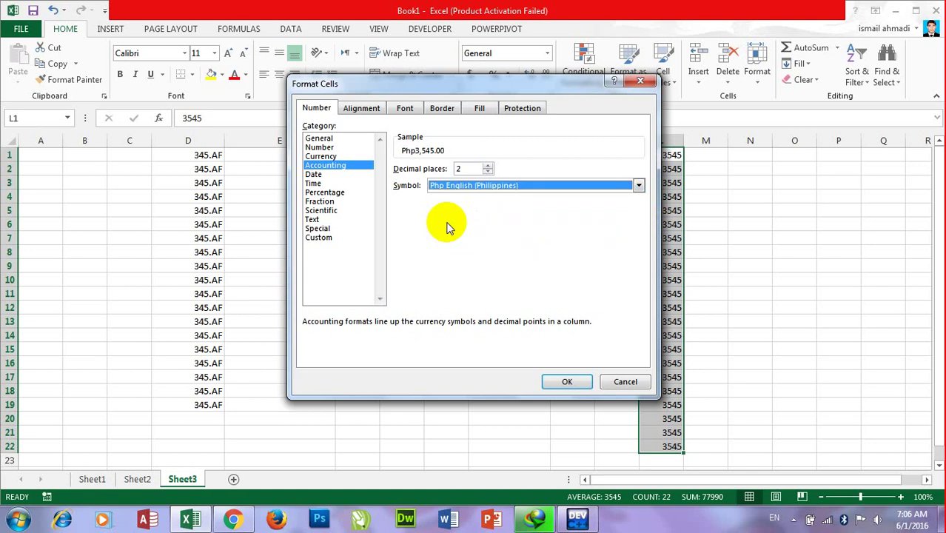
left_click(571, 380)
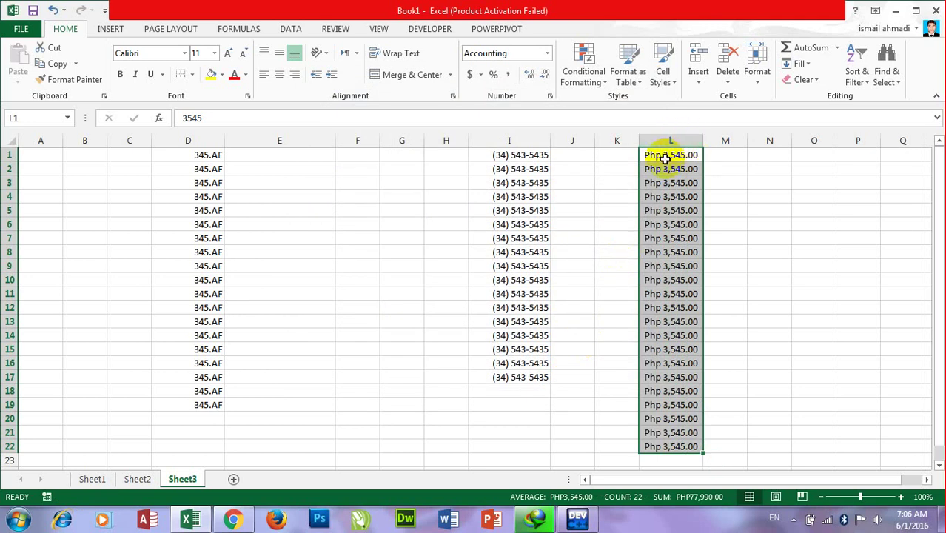
Step: Edit column L's custom code, replacing the Php prefix with AFG to show AFG 3,545.00
left_click(550, 99)
left_click(325, 237)
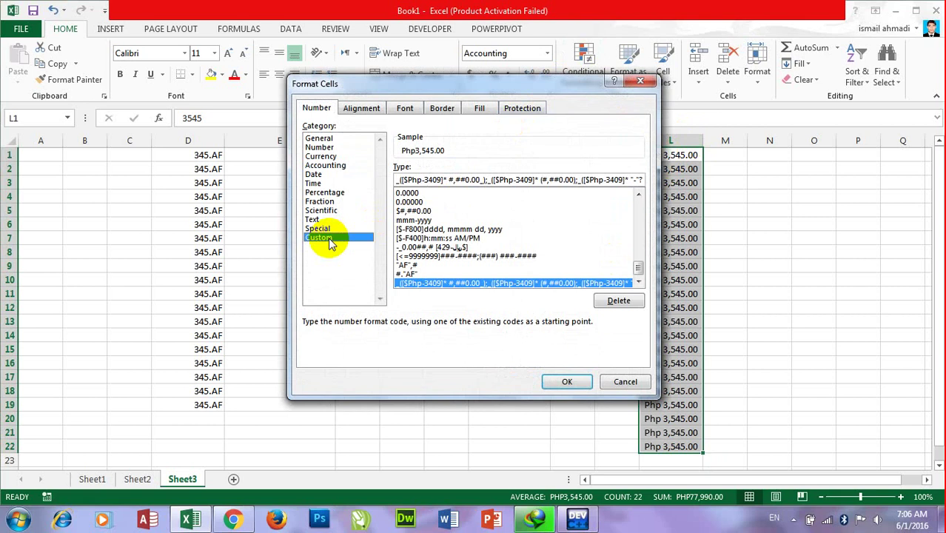
left_click(421, 180)
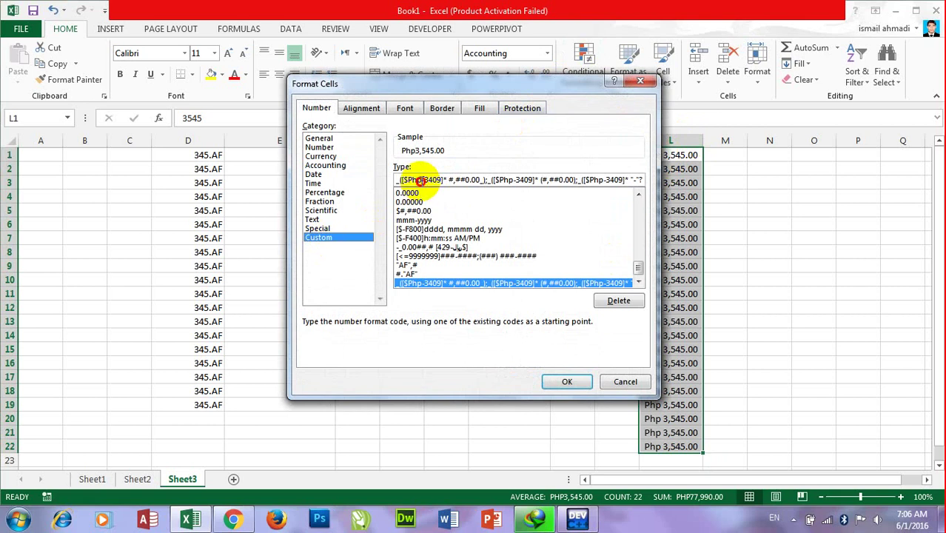
key("BackSpace")
key("BackSpace")
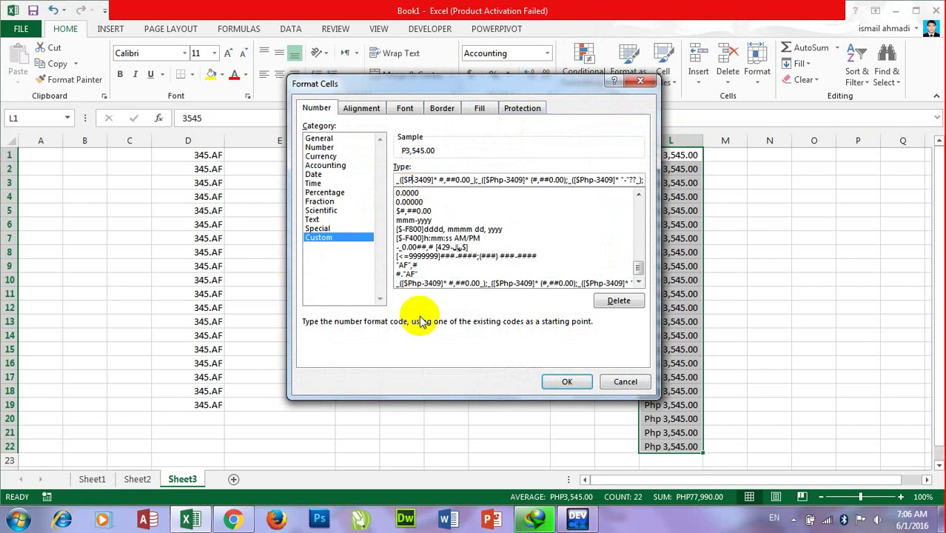
key("BackSpace")
type("AFG")
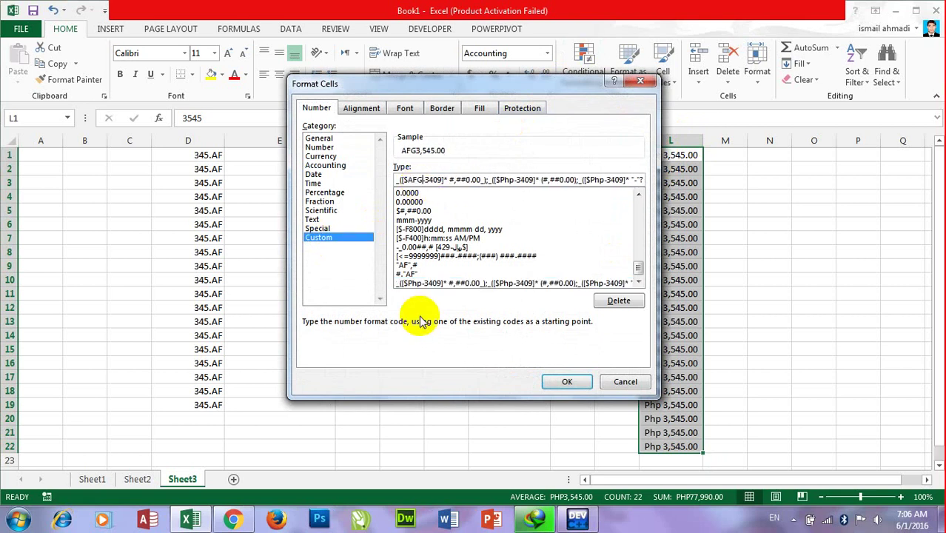
left_click(566, 382)
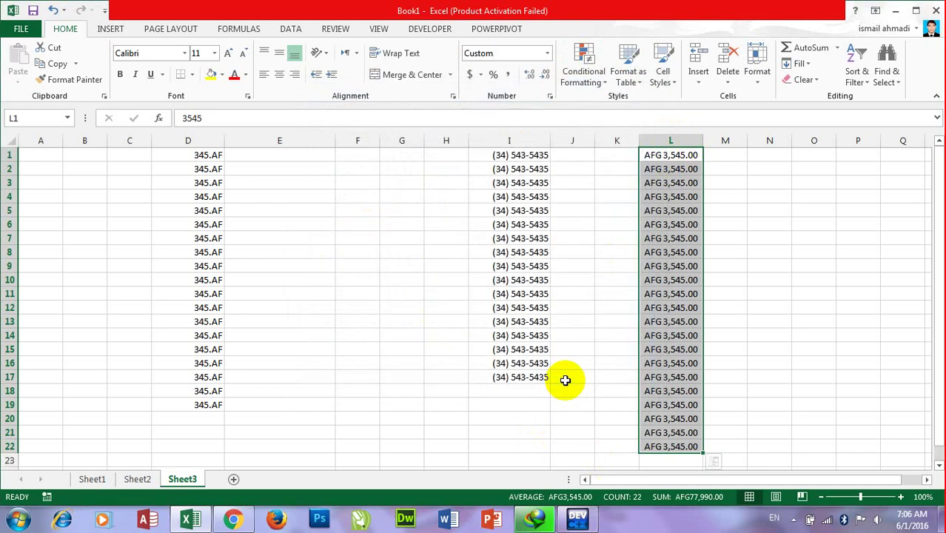
Step: Close Book1 without saving and start a new blank workbook
key("ctrl+w")
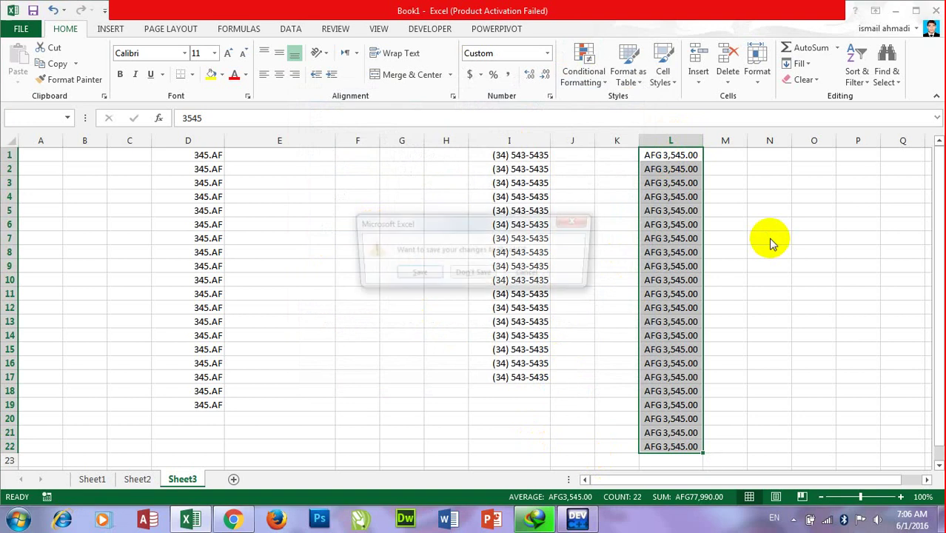
key("Tab")
key("Return")
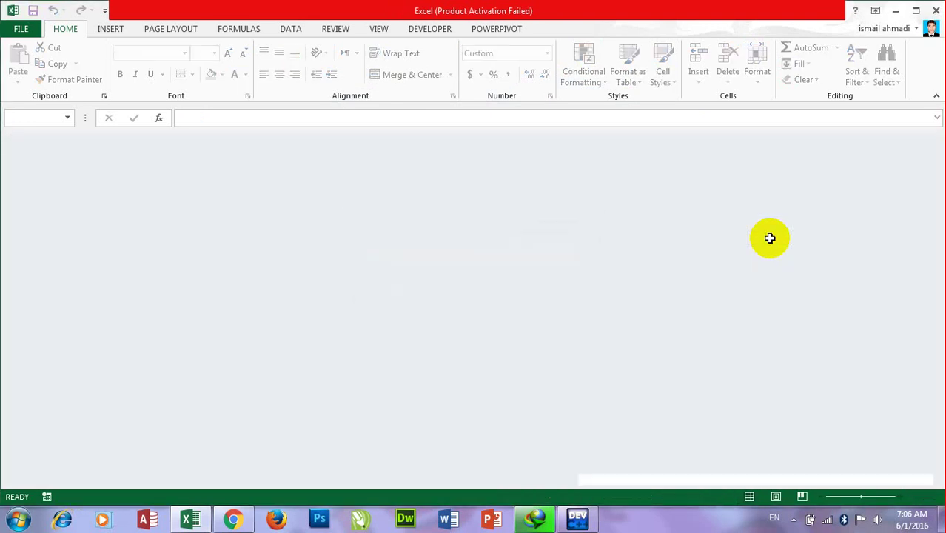
key("ctrl+n")
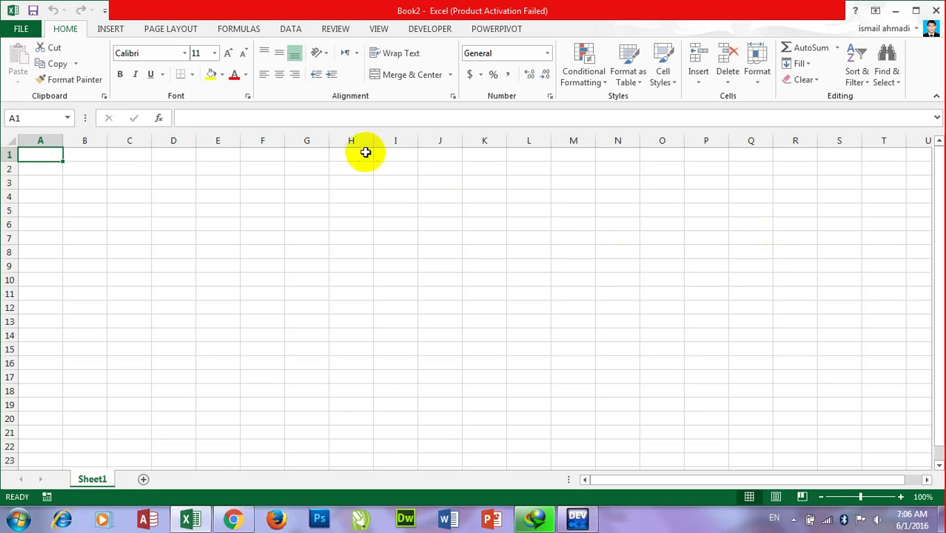
Step: Fill H1:H17 with 23432, undoing a trial Accounting format to keep General
left_click_drag(361, 153, 347, 376)
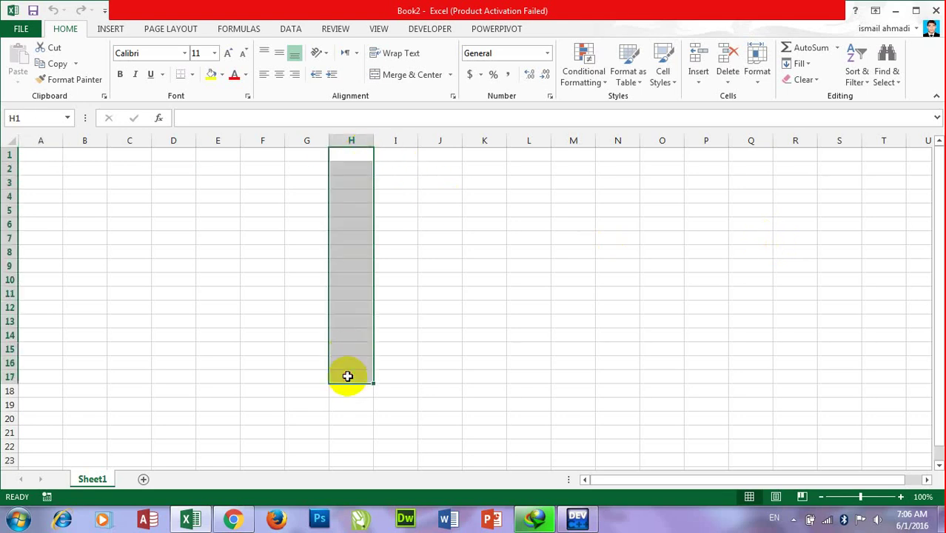
type("23432")
key("ctrl+Return")
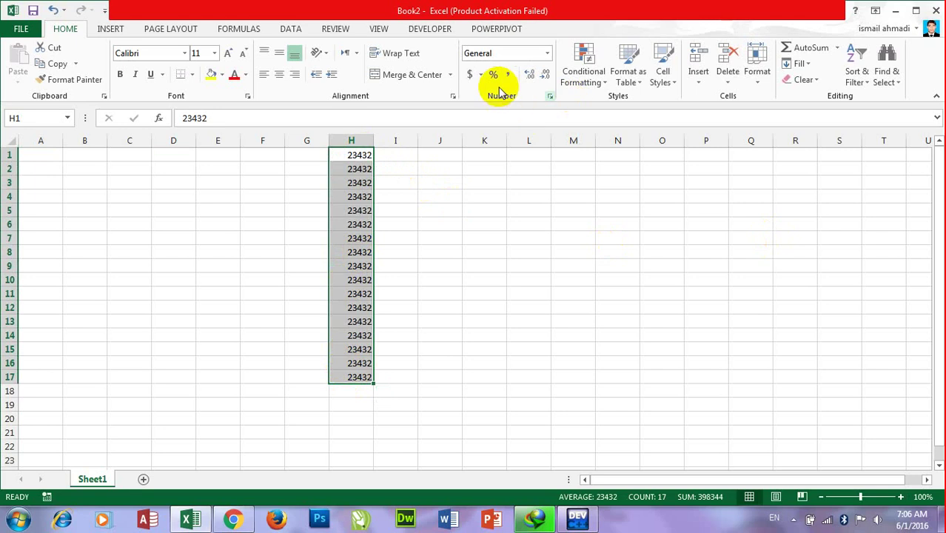
left_click(469, 74)
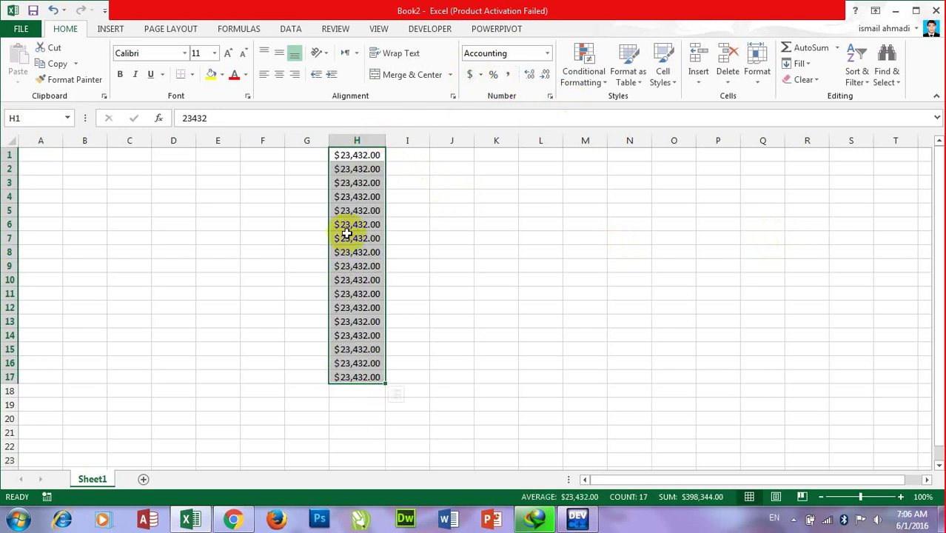
key("ctrl+z")
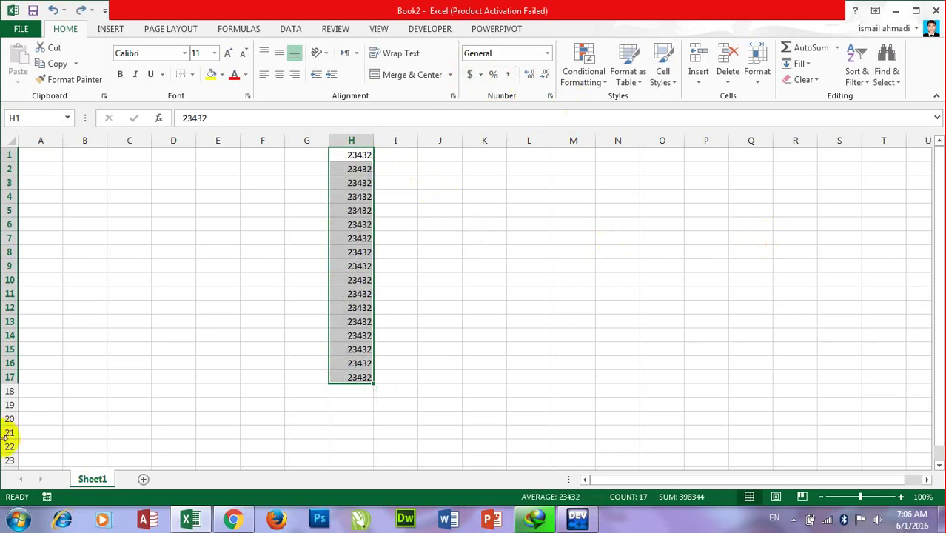
left_click(17, 520)
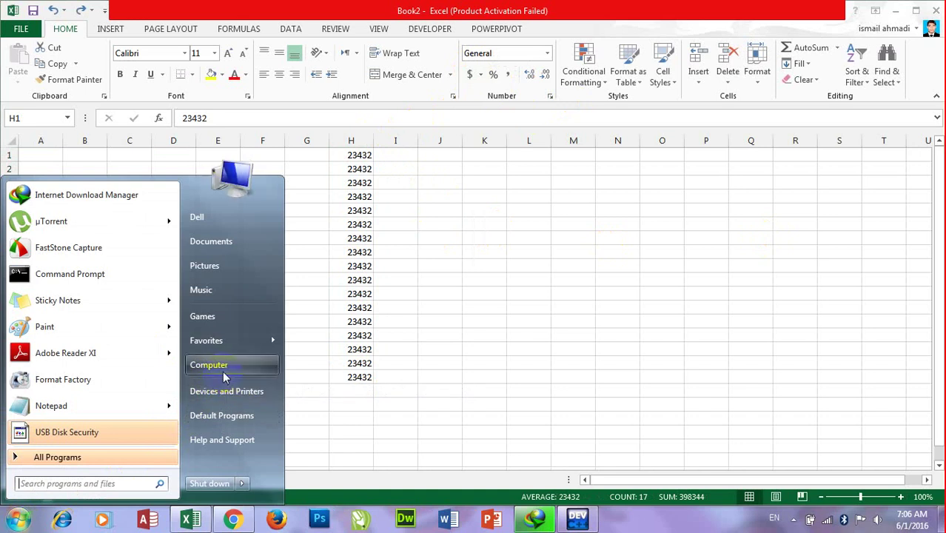
Step: Set the Windows currency symbol to AF in Region and Language additional settings
left_click(223, 372)
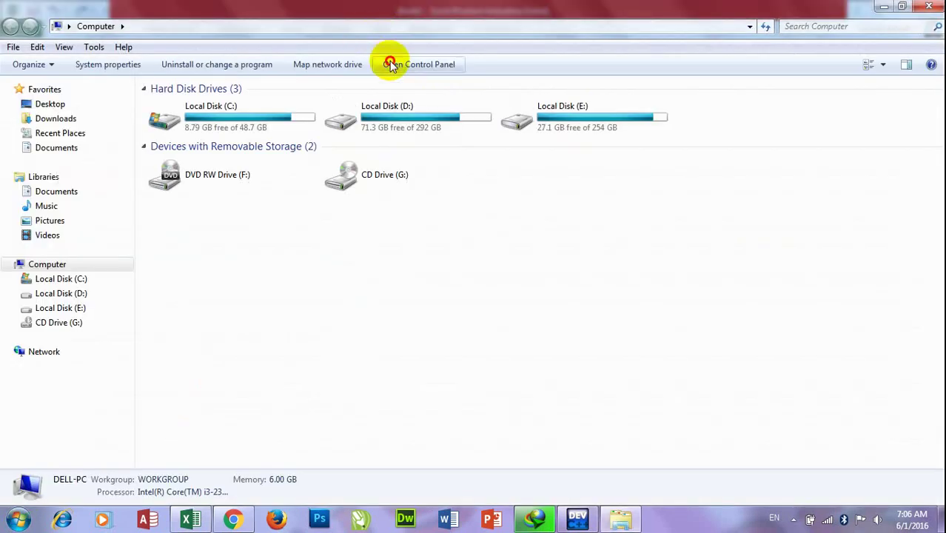
left_click(392, 64)
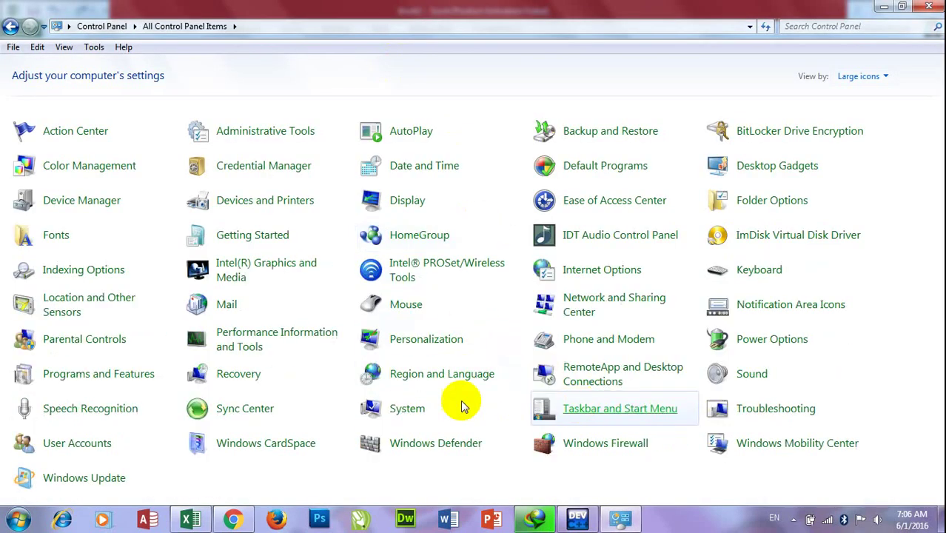
left_click(394, 377)
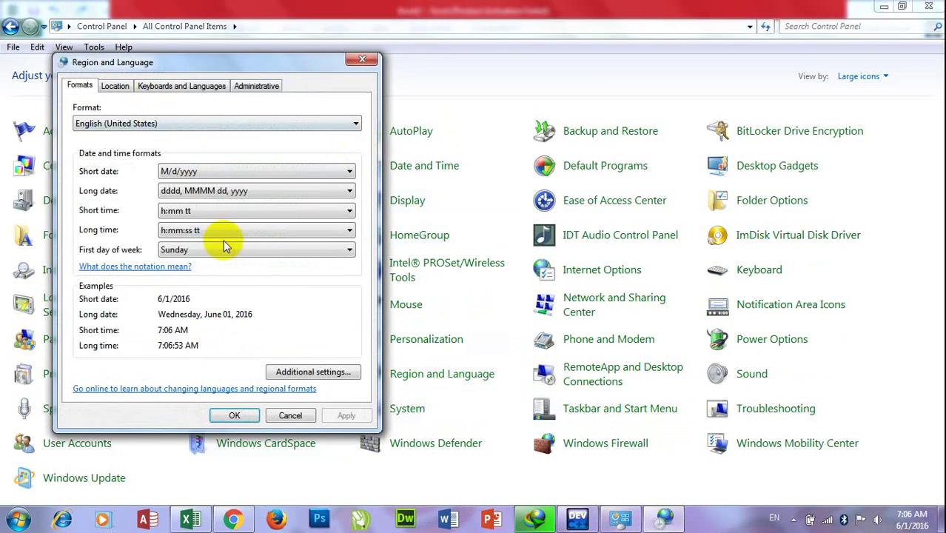
left_click(289, 370)
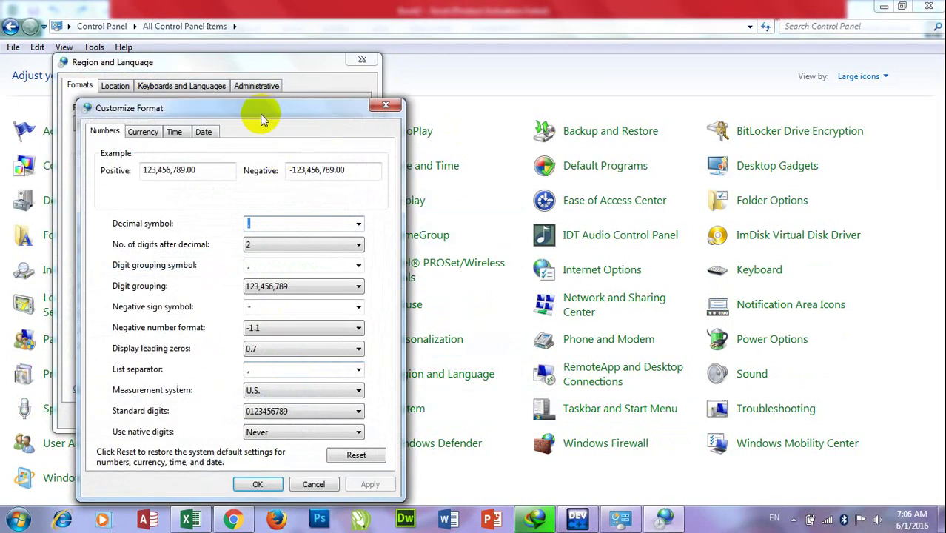
left_click(143, 131)
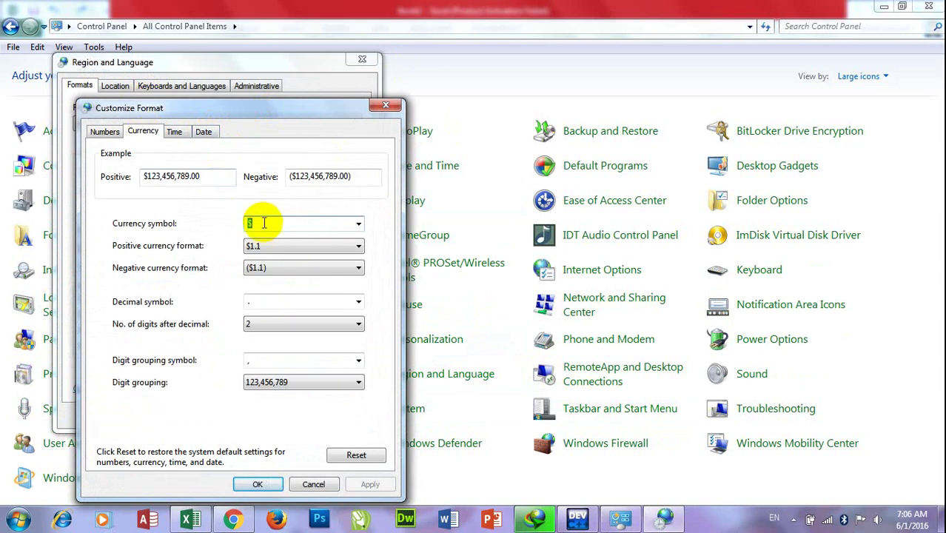
type("AF")
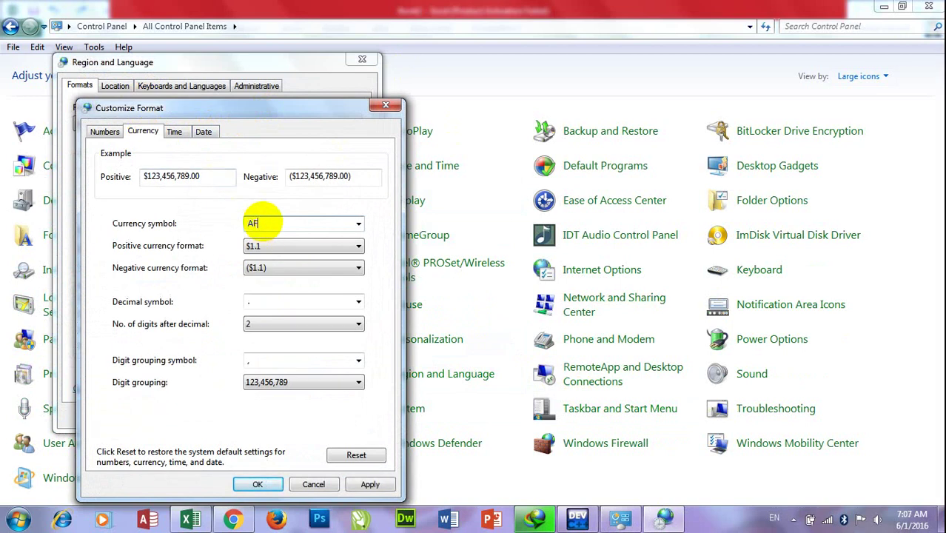
left_click(370, 484)
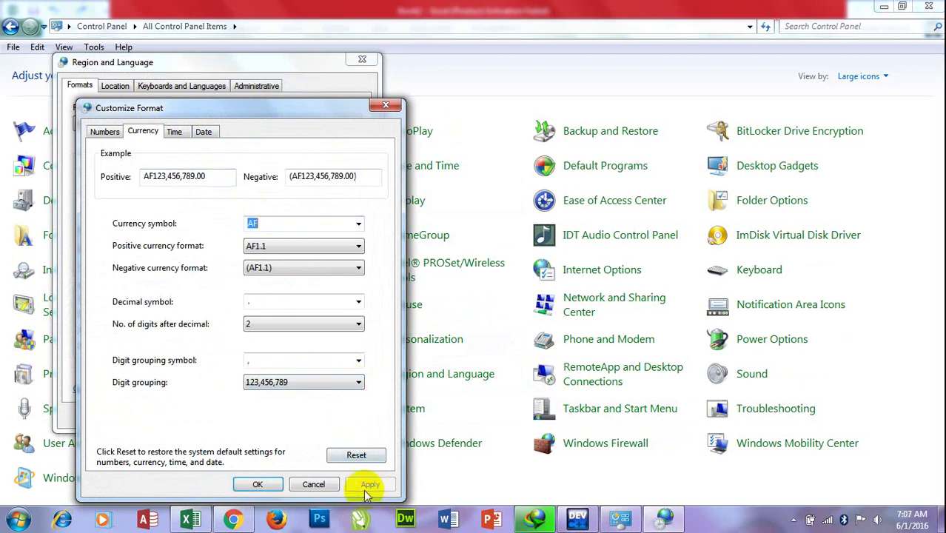
left_click(256, 484)
left_click(344, 415)
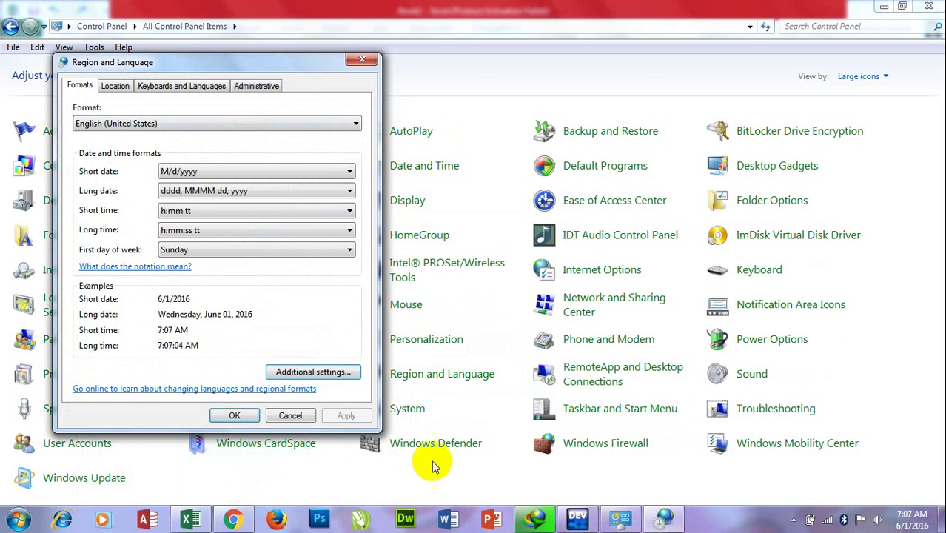
Step: Apply Accounting format with the AF symbol to H1:H17 and widen column H
left_click(198, 518)
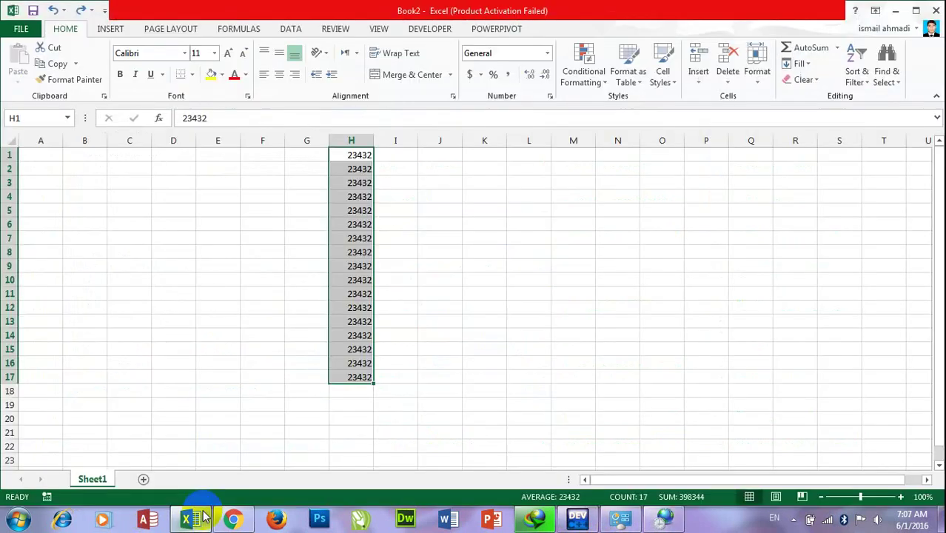
left_click(467, 79)
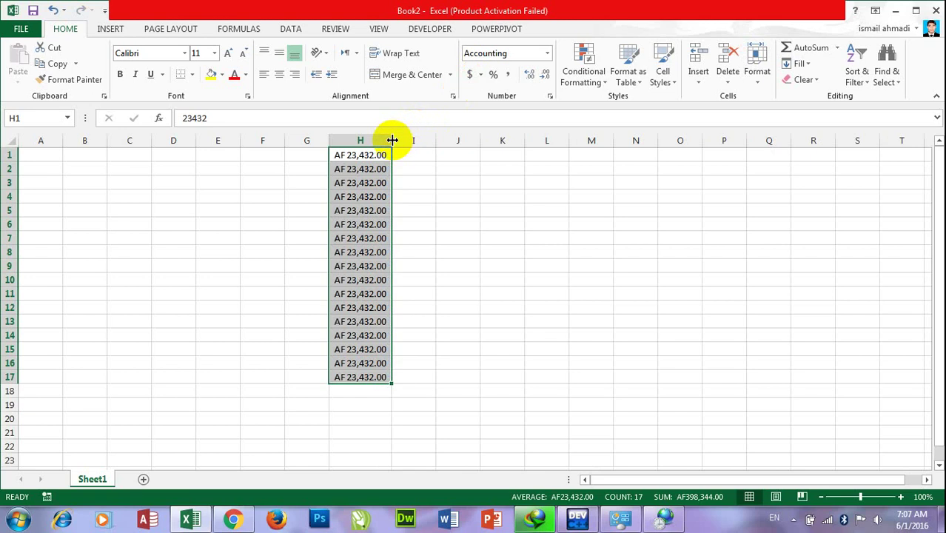
left_click_drag(392, 139, 410, 140)
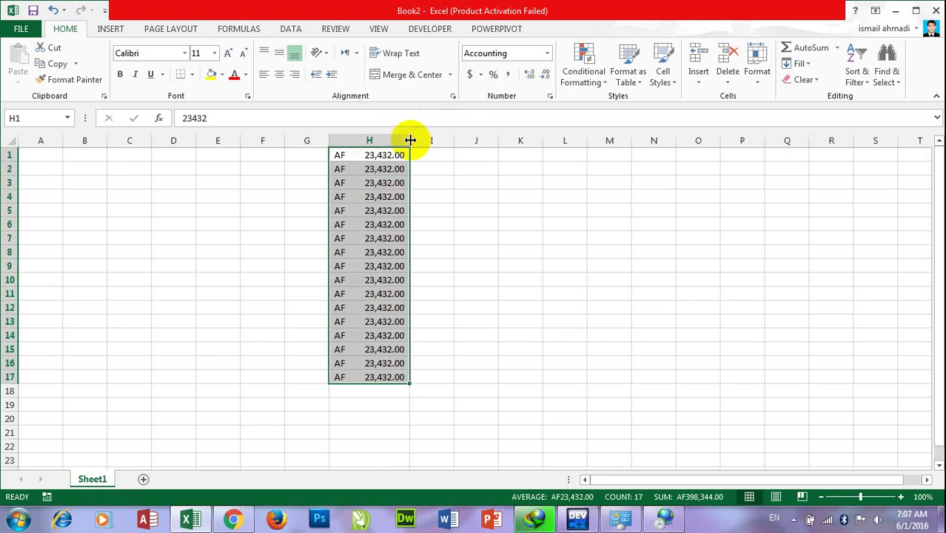
left_click(560, 290)
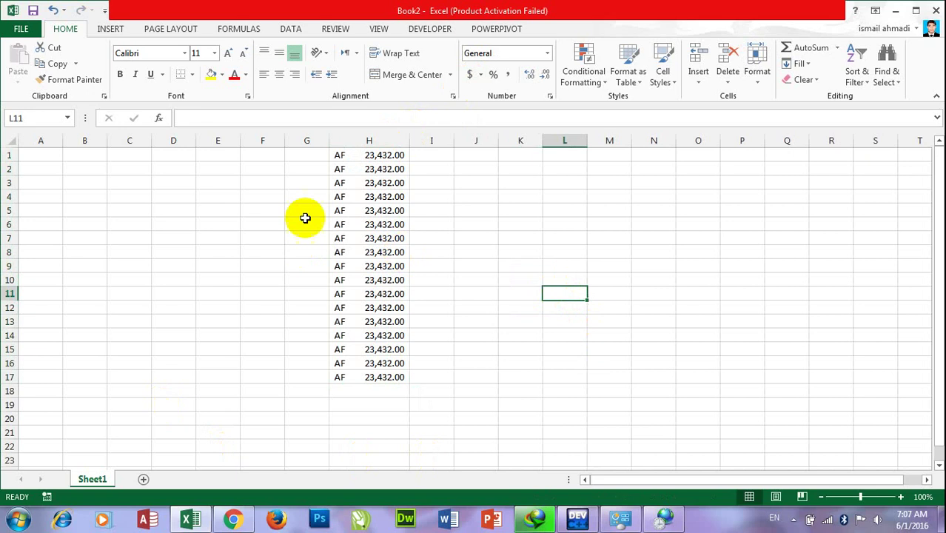
left_click(564, 182)
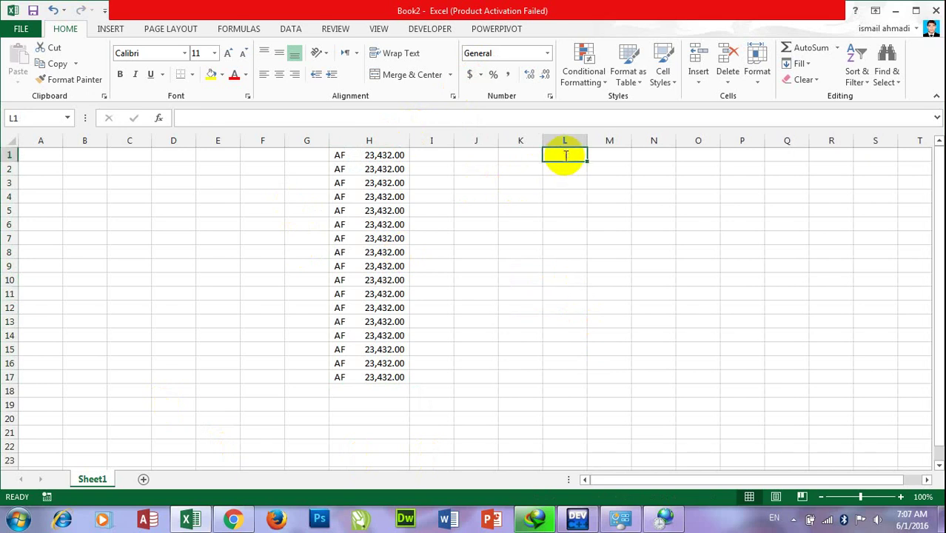
Step: Enter the heading 'Phone Number' in L1 and widen column L to fit it
type("Phone Nu")
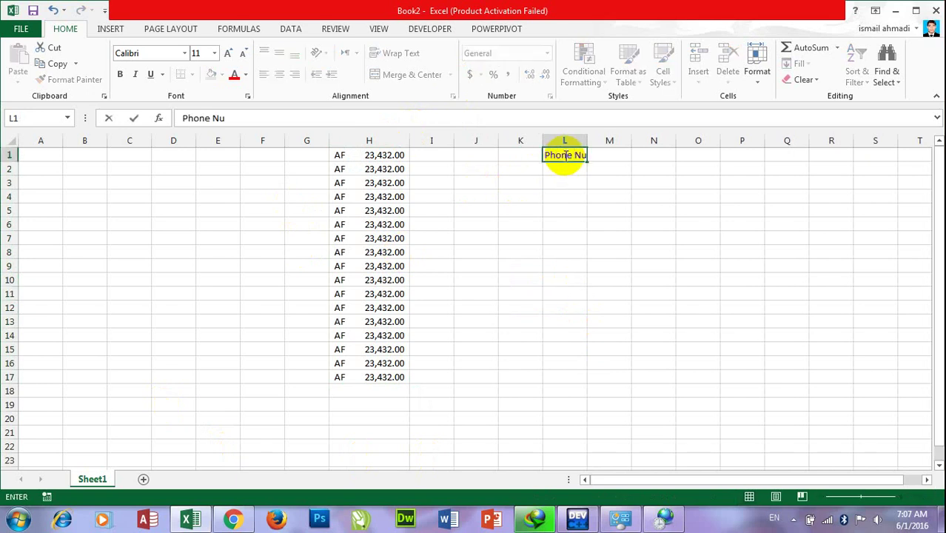
type("mber")
key("Return")
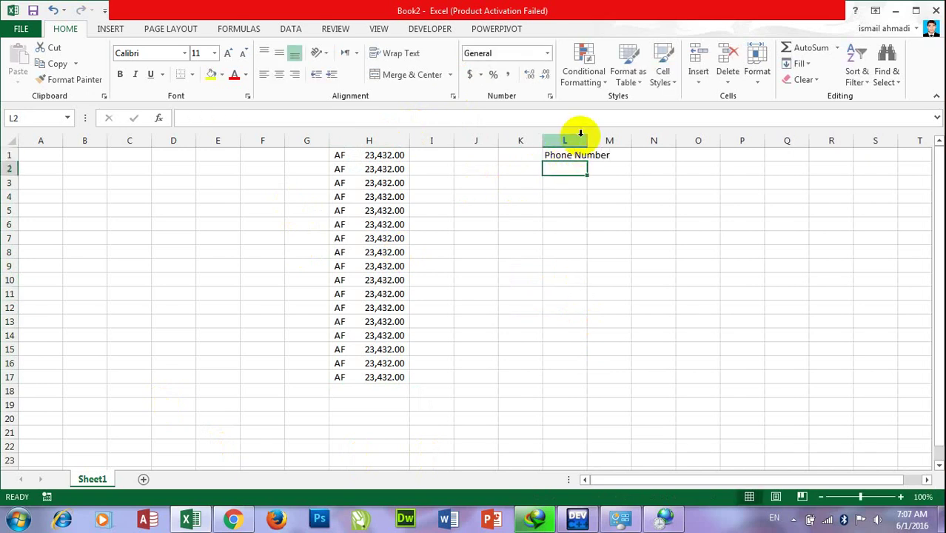
mouse_move(586, 140)
left_mouse_down()
mouse_move(638, 140)
mouse_move(627, 421)
left_mouse_up()
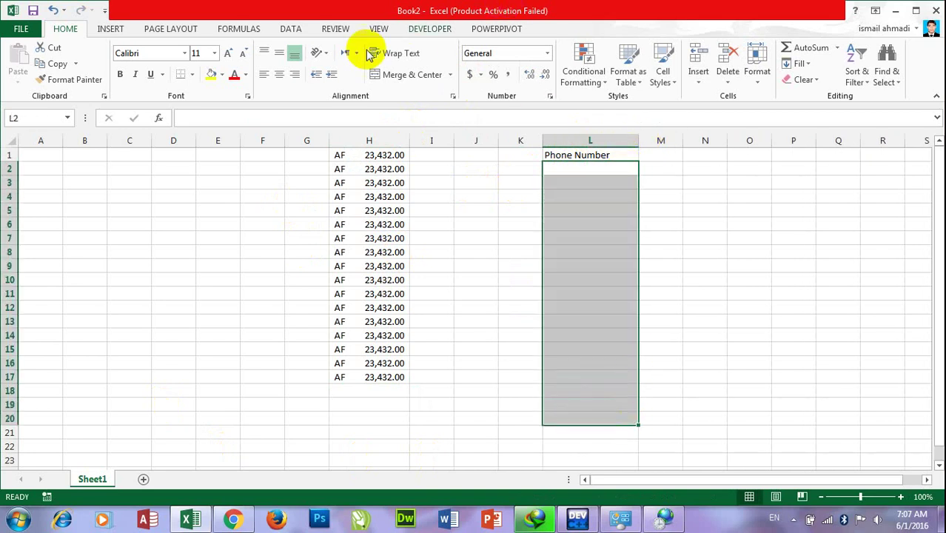
Step: Open Custom number formatting for L2:L20 and select the existing General code
left_click(552, 98)
left_click(330, 237)
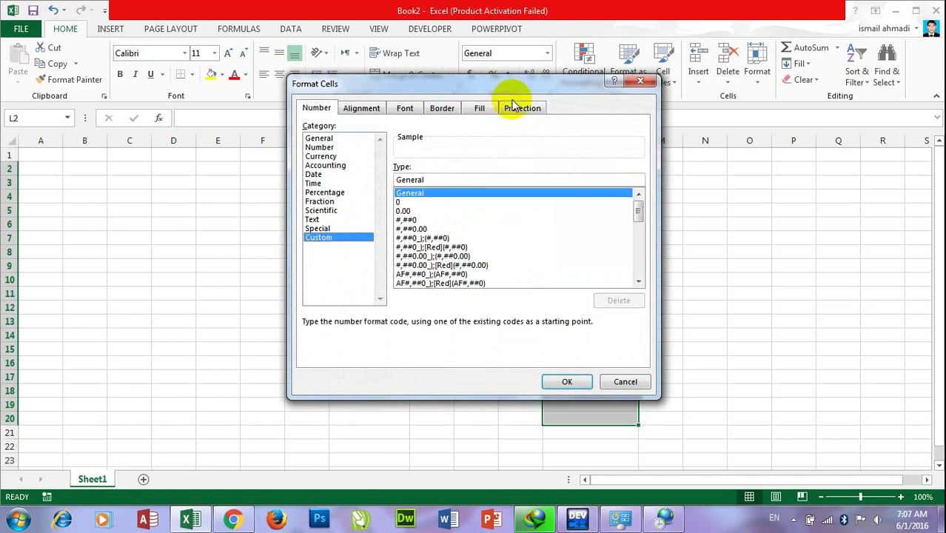
double_click(418, 179)
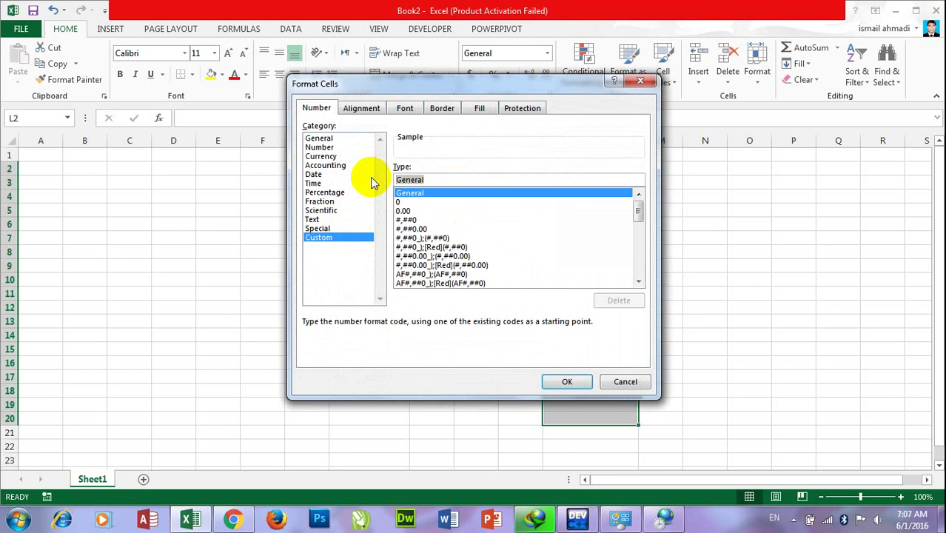
type("(")
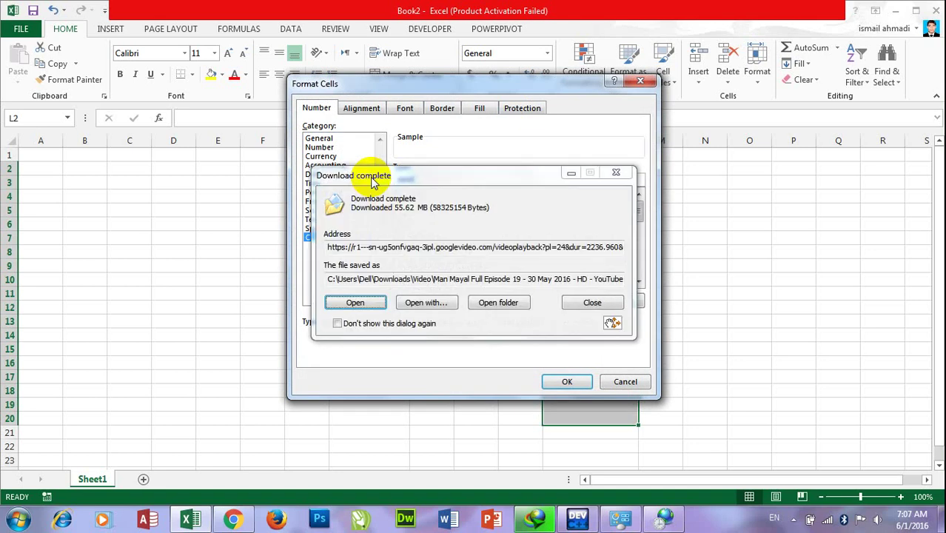
left_click(596, 302)
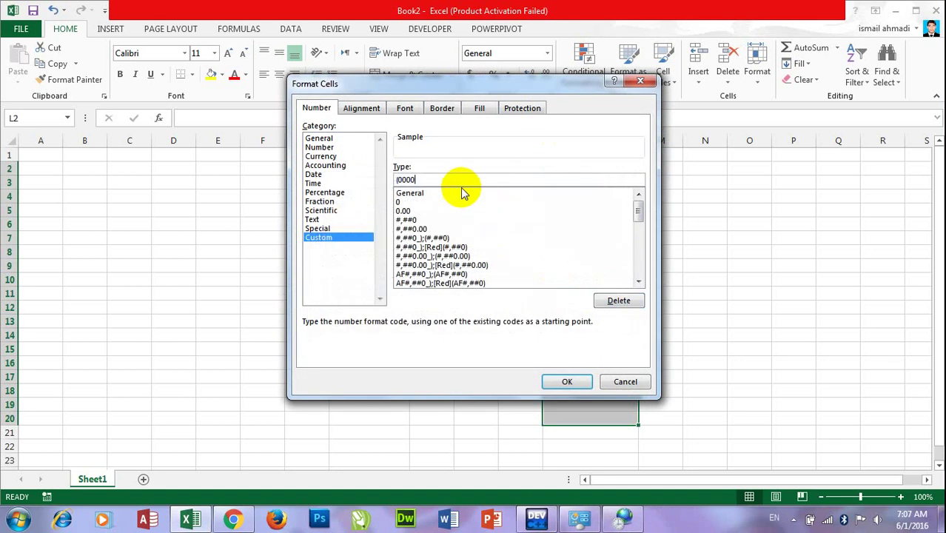
type(")")
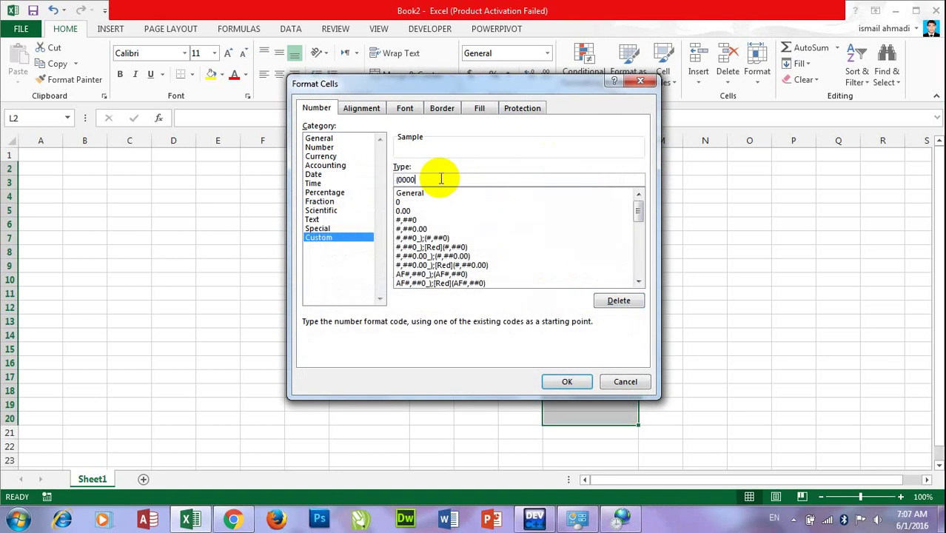
type(")")
type("00")
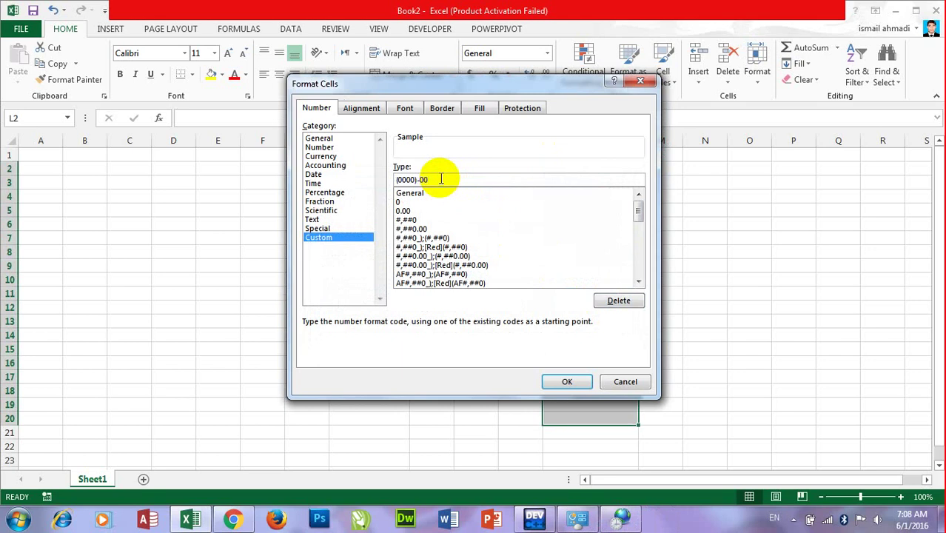
type("00-00")
left_click(581, 388)
Step: Enter the two phone numbers in cells L2 and L3
left_click(594, 167)
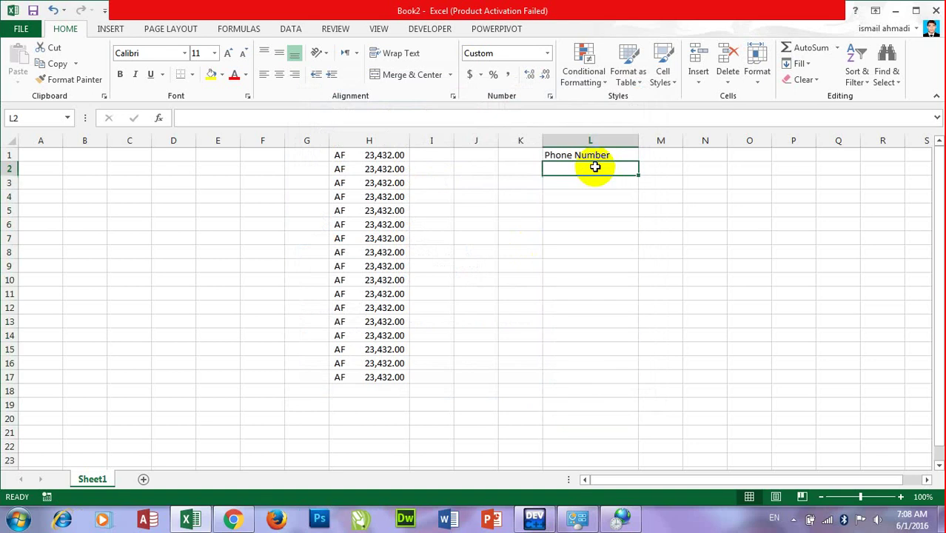
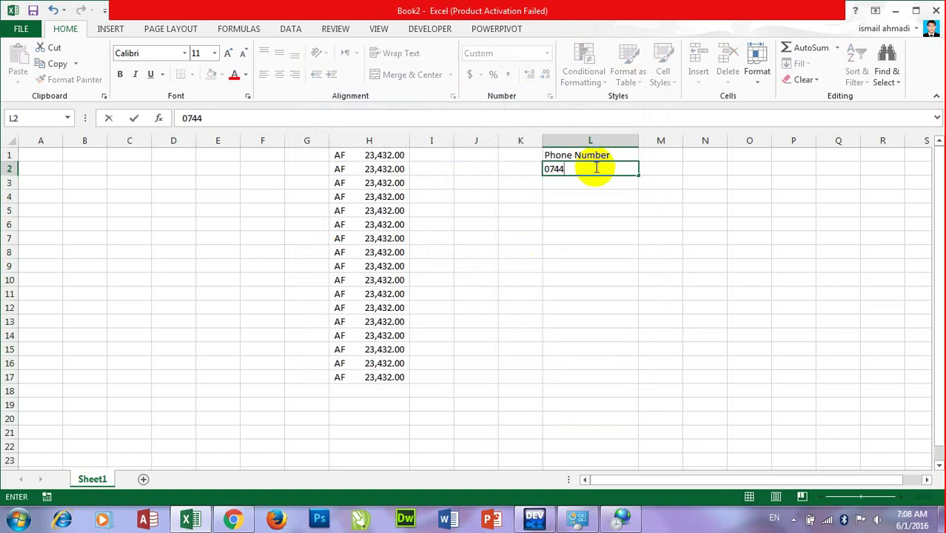
key("Return")
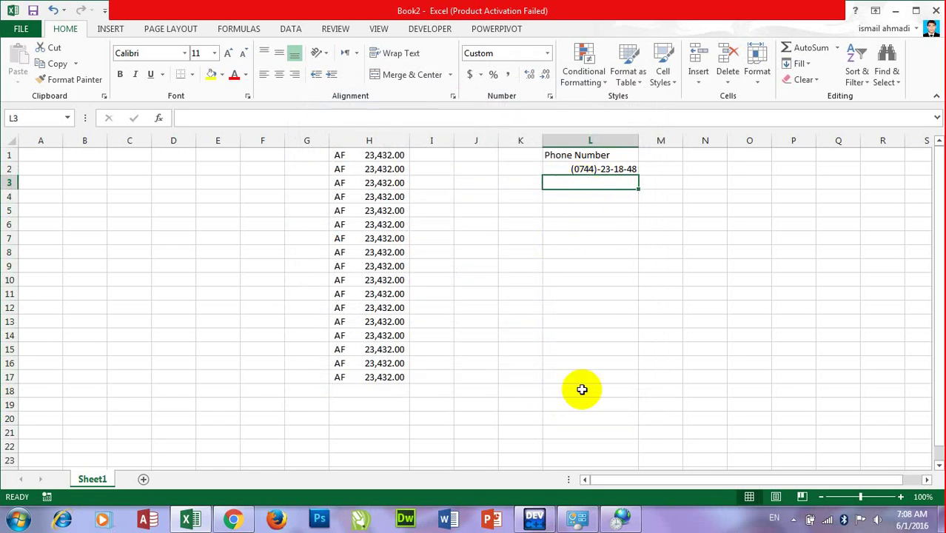
type("078")
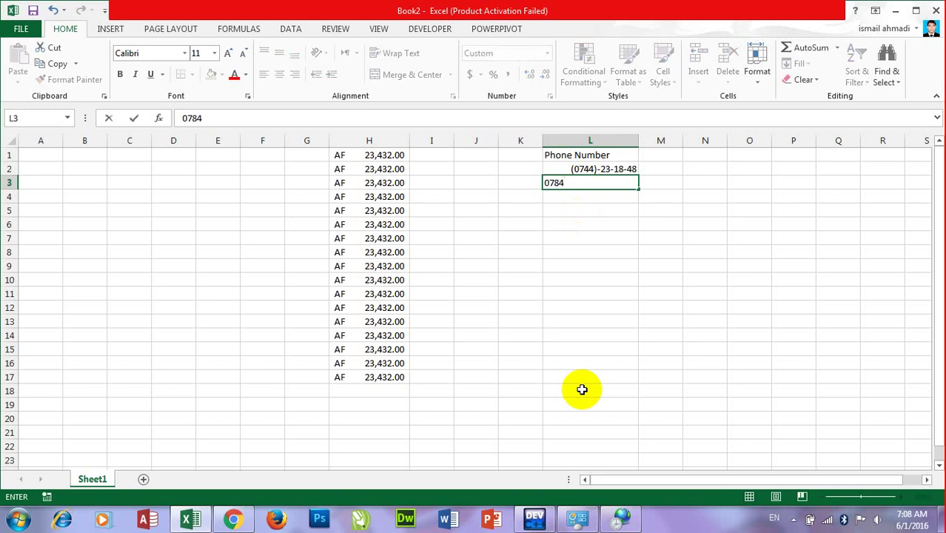
type("4")
type("5423")
key("Return")
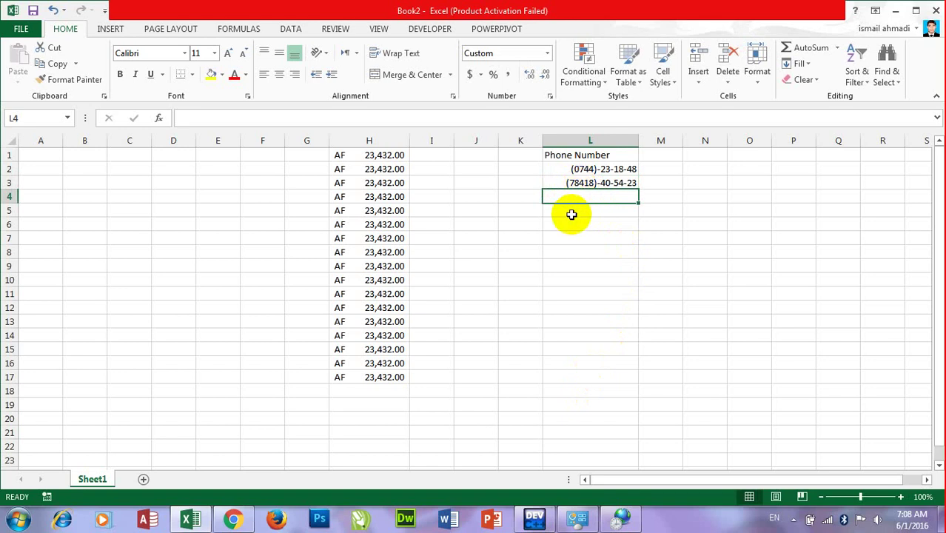
Step: Correct the digits of the phone number in L3
double_click(575, 185)
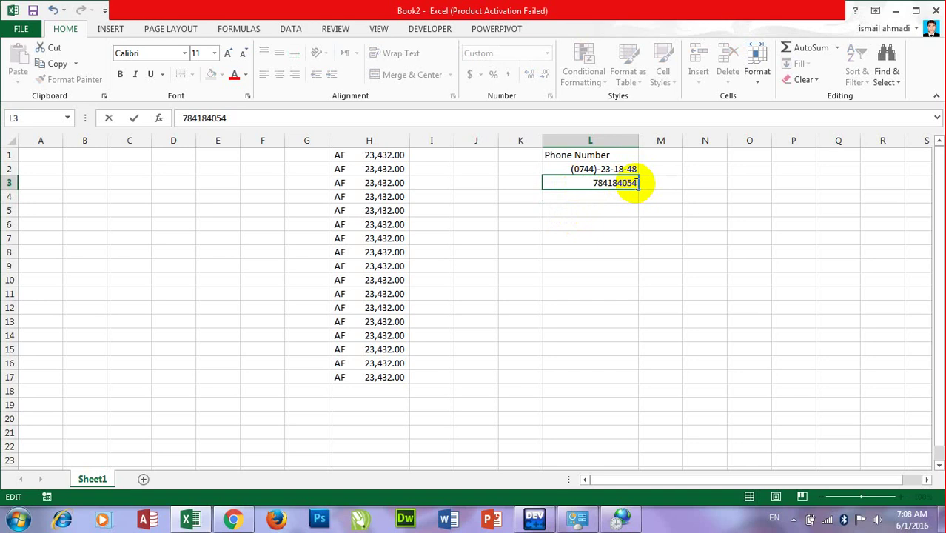
key("shift+Left")
key("shift+Left")
key("shift+Left")
key("Return")
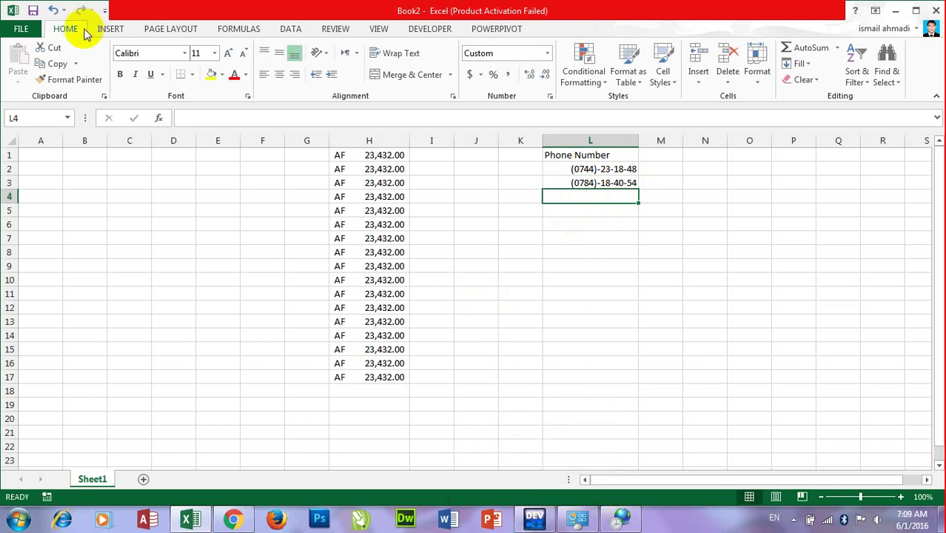
Step: View the Format Cells Alignment tab without changes, then close Book2 without saving
left_click(551, 100)
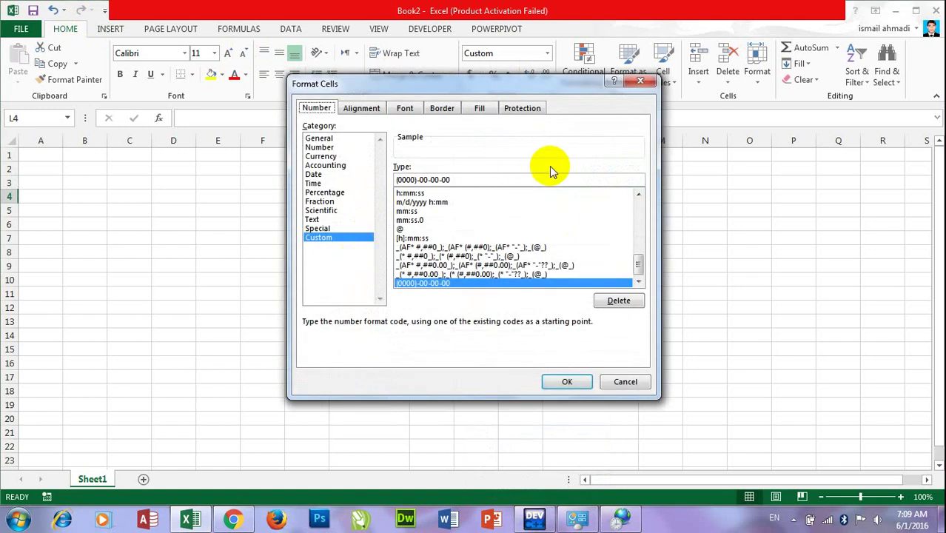
left_click(381, 108)
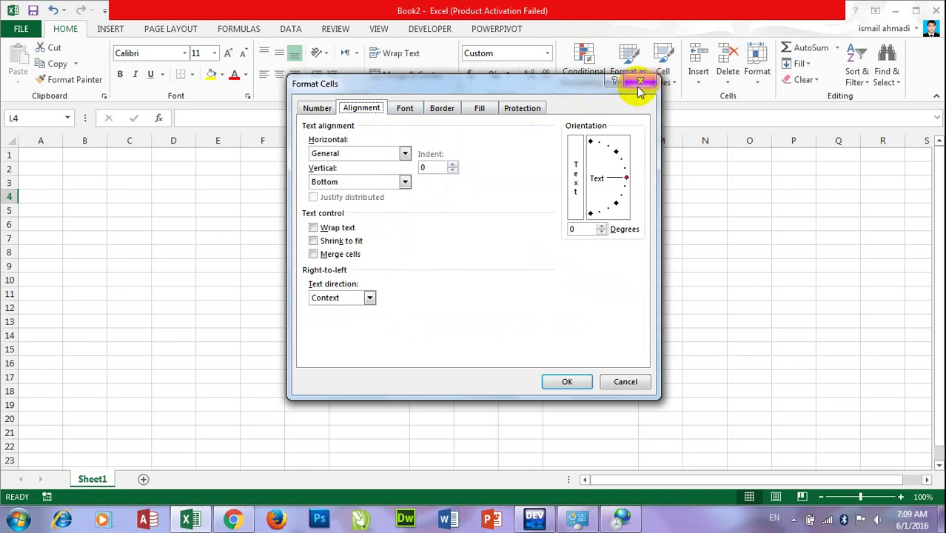
left_click(302, 368)
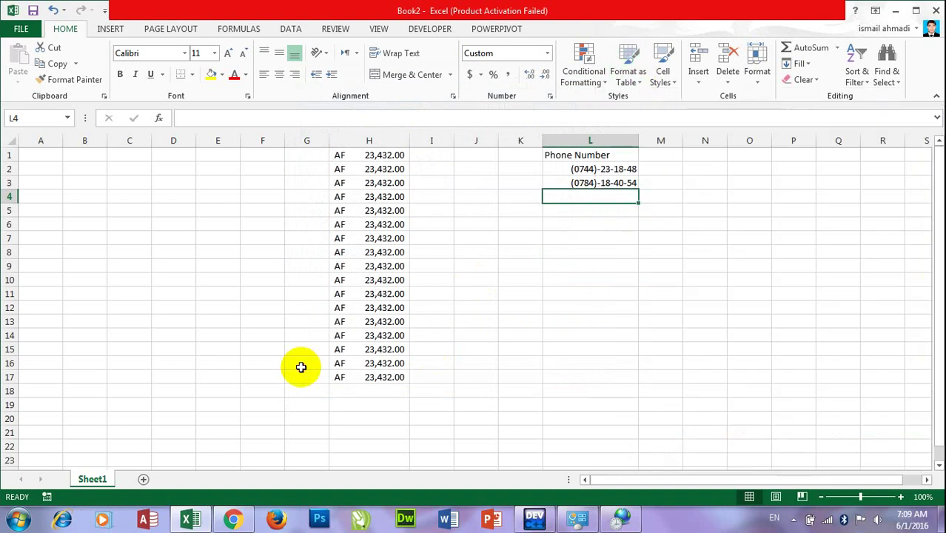
key("alt+F4")
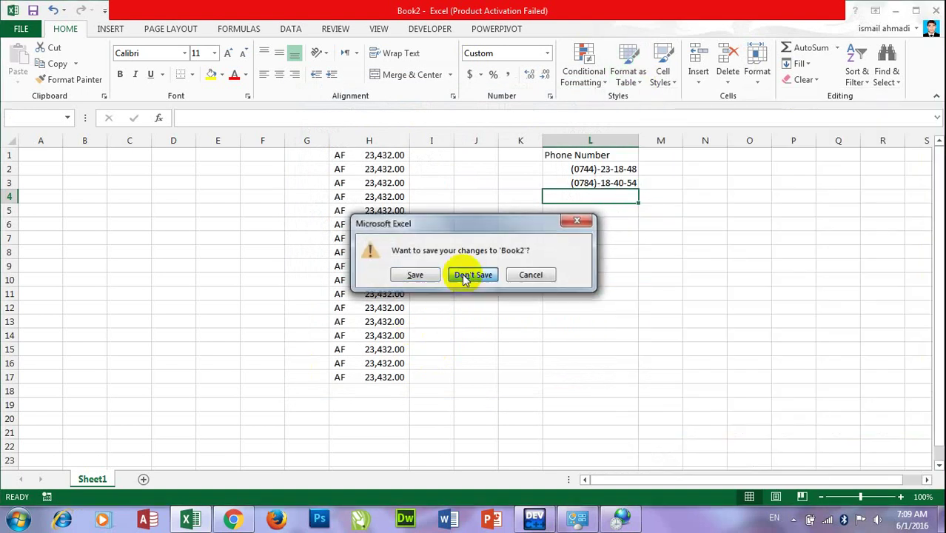
left_click(464, 277)
Step: In a new workbook, merge E3:M11 via Format Cells and enter a name there
key("ctrl+n")
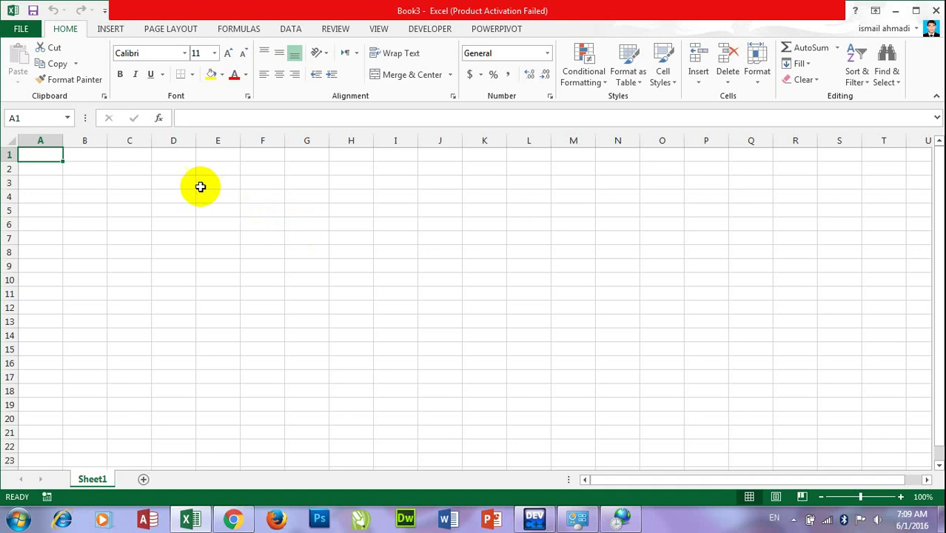
left_click_drag(200, 186, 585, 294)
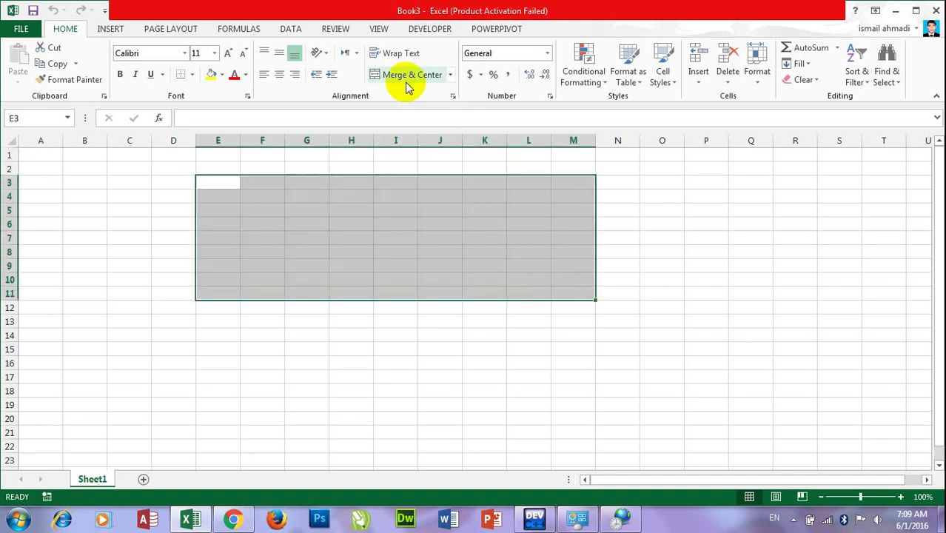
left_click(450, 97)
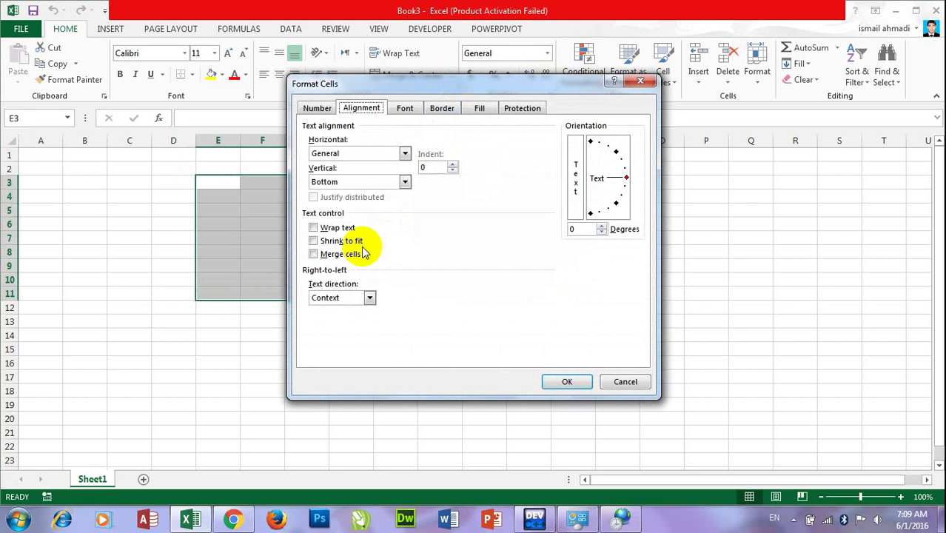
left_click(342, 254)
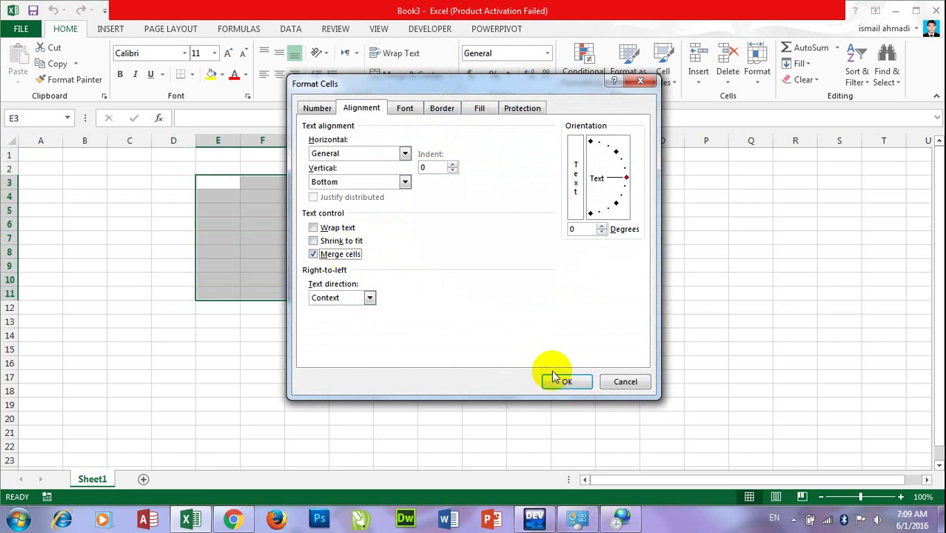
left_click(555, 379)
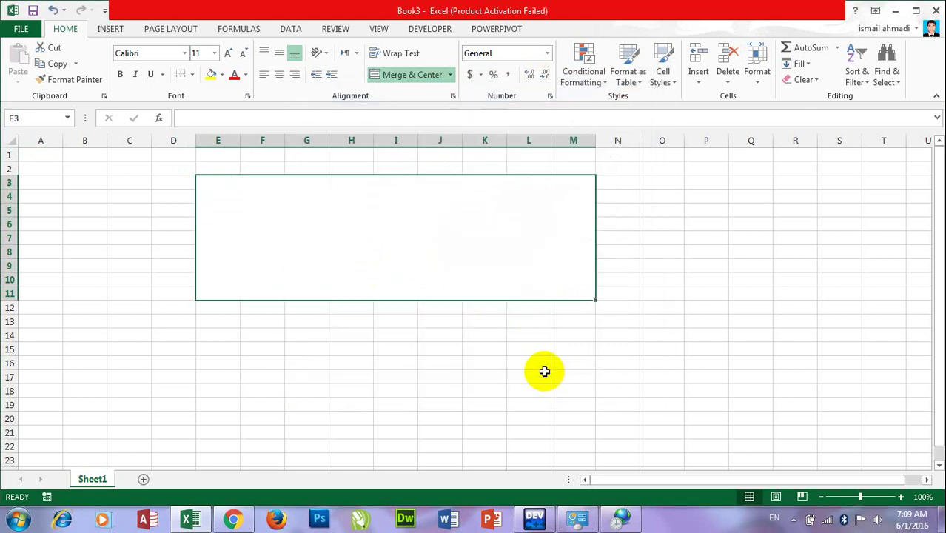
type("Rokhan")
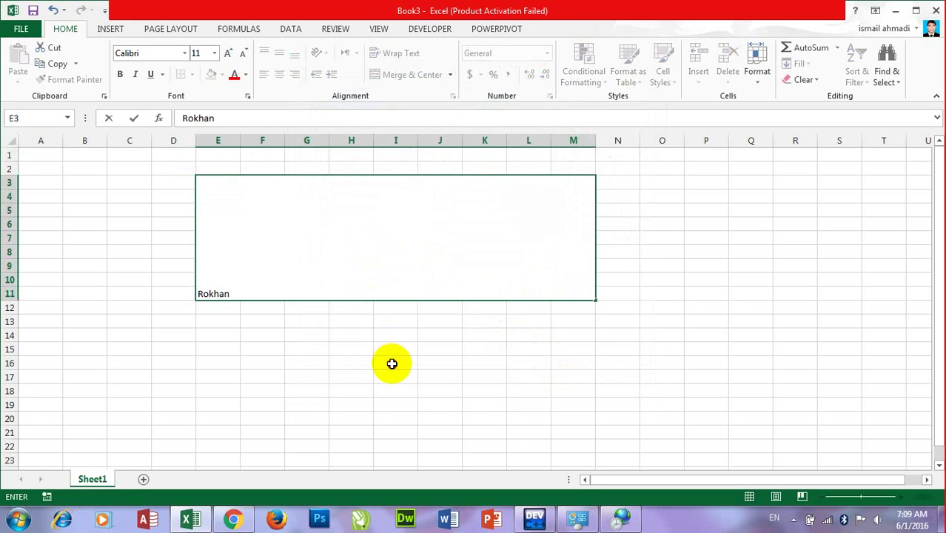
left_click(391, 363)
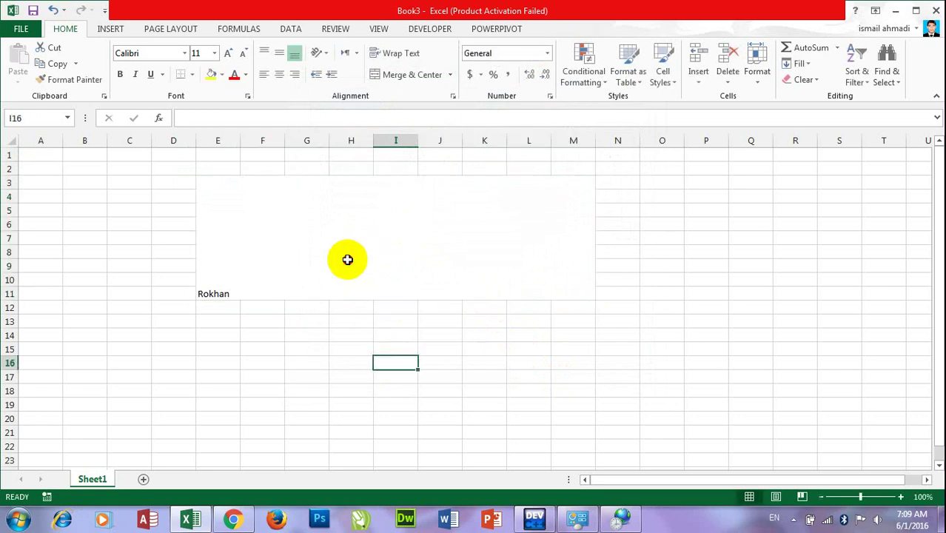
left_click(346, 257)
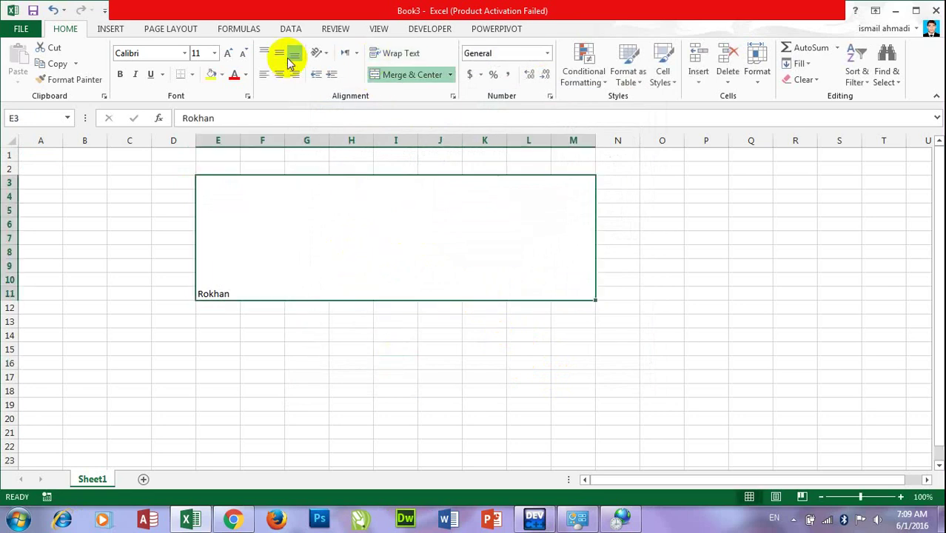
Step: Centre the merged cell's name horizontally
left_click(453, 96)
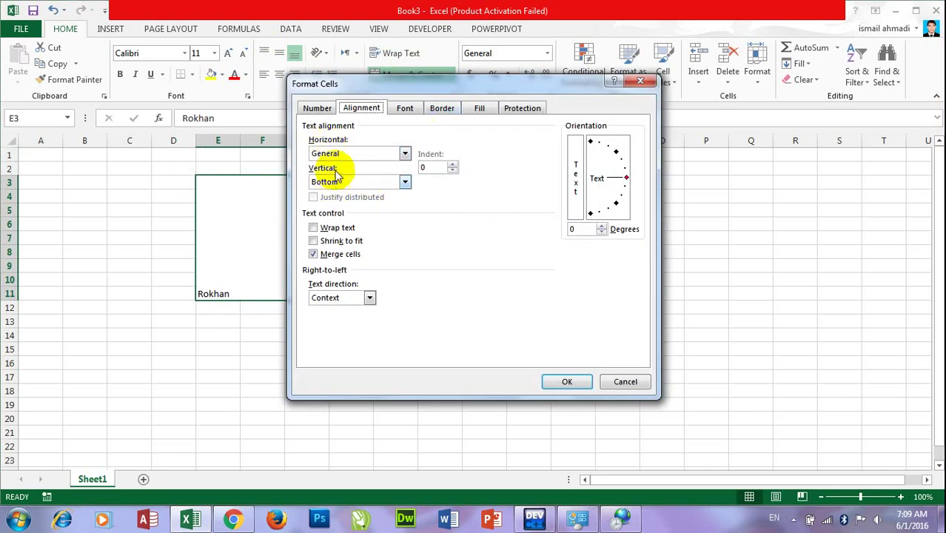
left_click(336, 156)
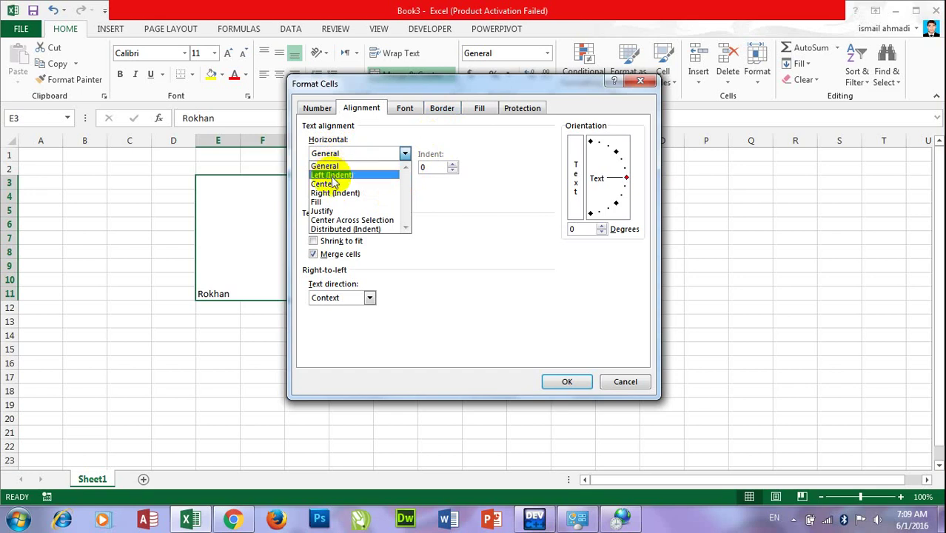
left_click(330, 184)
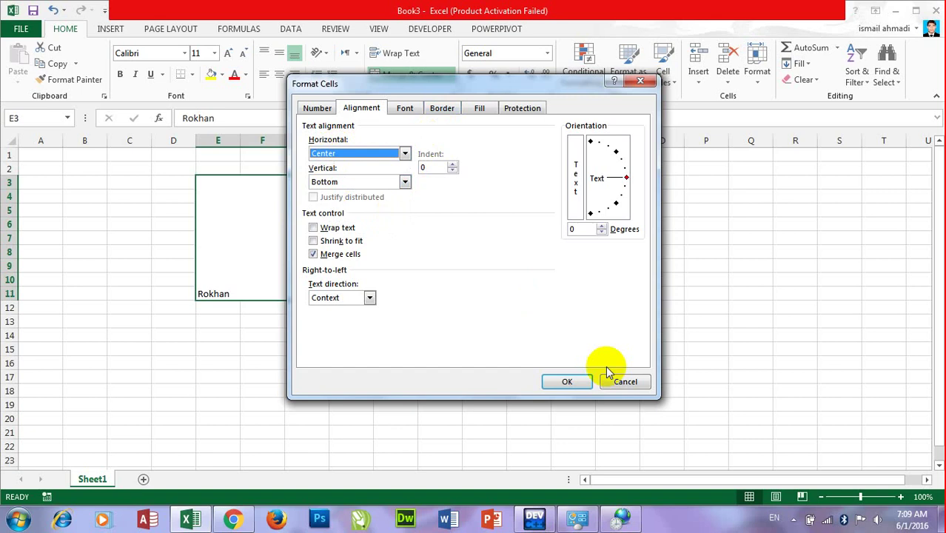
left_click(568, 382)
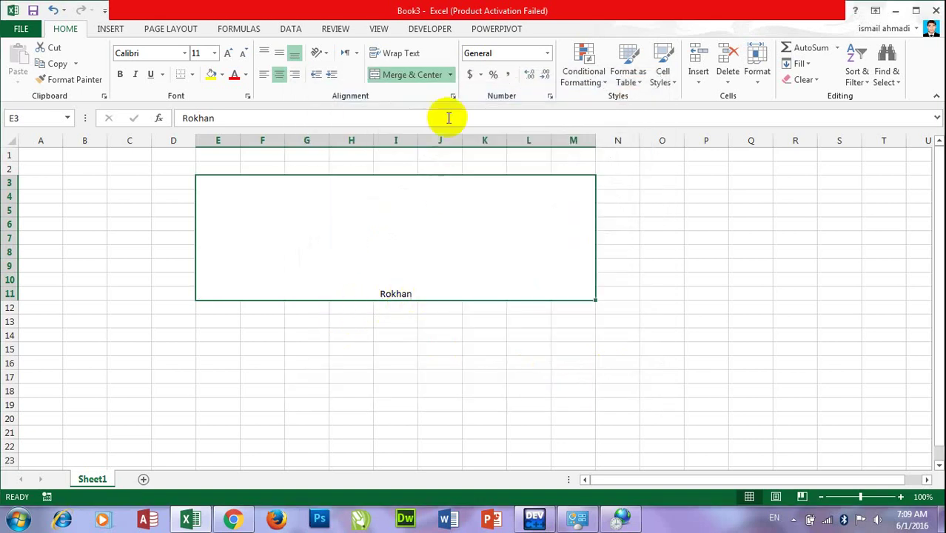
Step: Set the merged cell's vertical alignment to Top
left_click(453, 96)
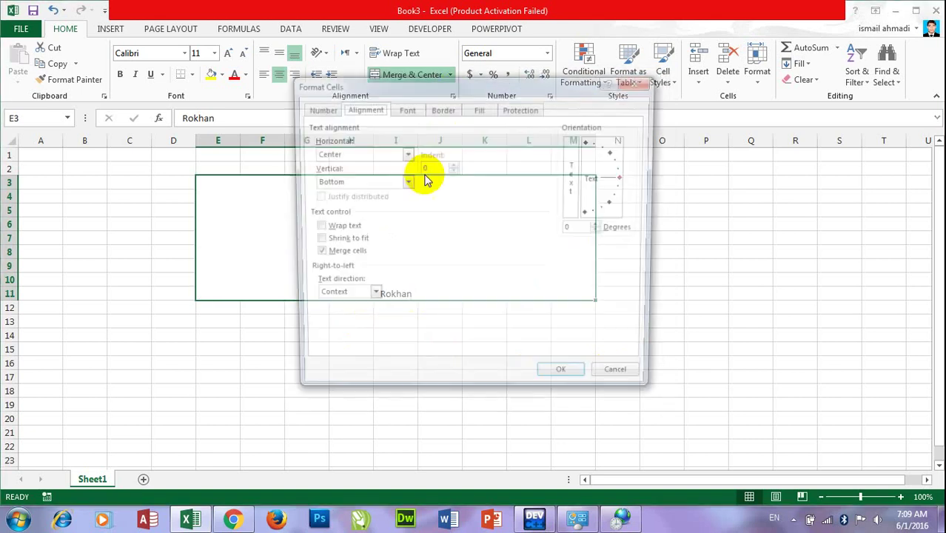
left_click(361, 182)
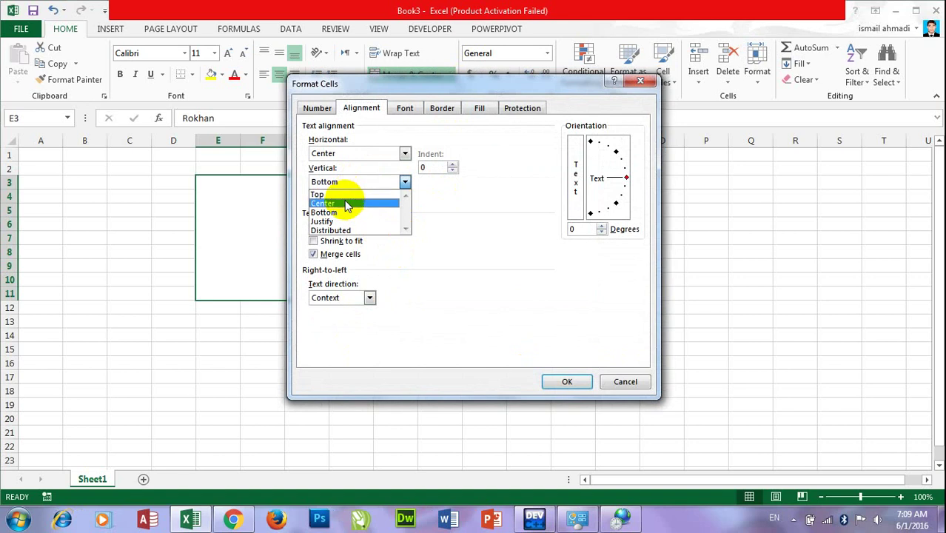
left_click(344, 194)
left_click(564, 382)
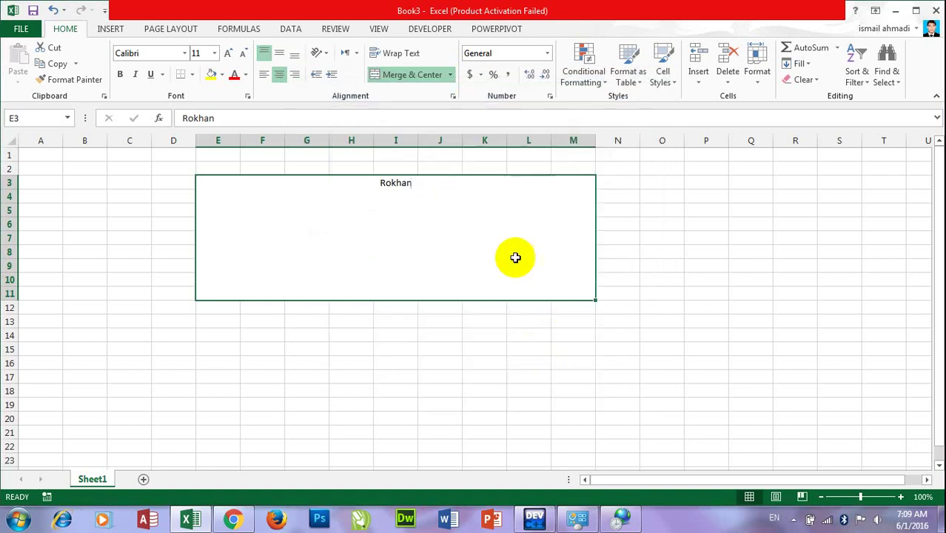
Step: Change the vertical alignment to Bottom and start editing the merged cell
left_click(452, 96)
left_click(371, 182)
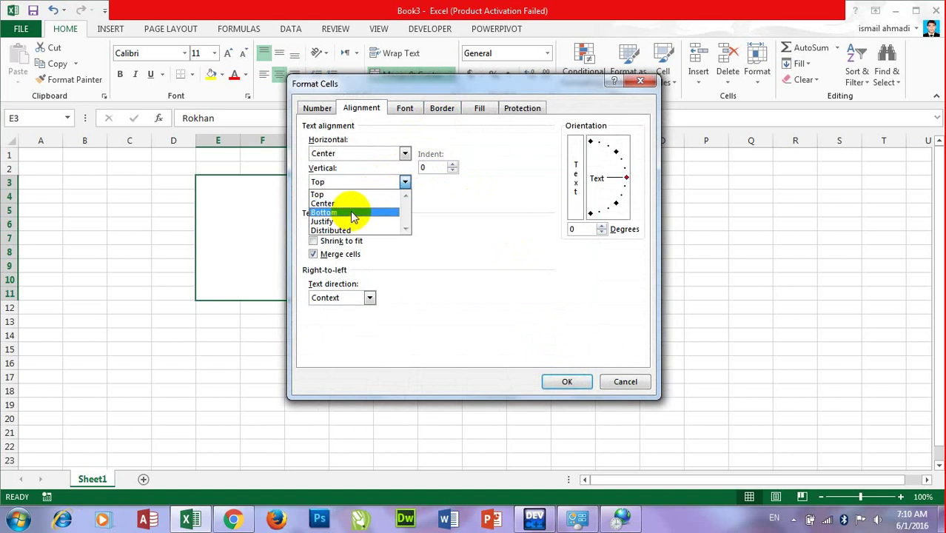
left_click(352, 213)
left_click(581, 382)
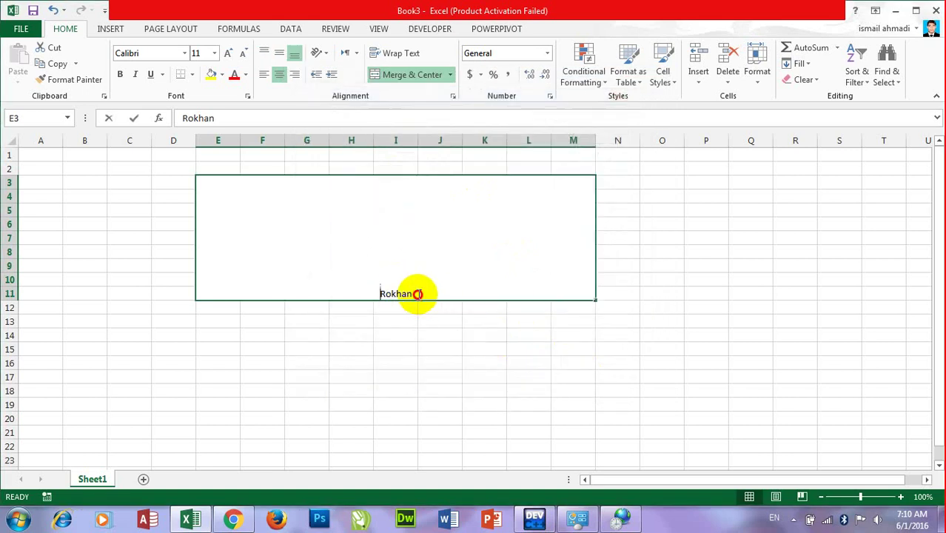
double_click(417, 293)
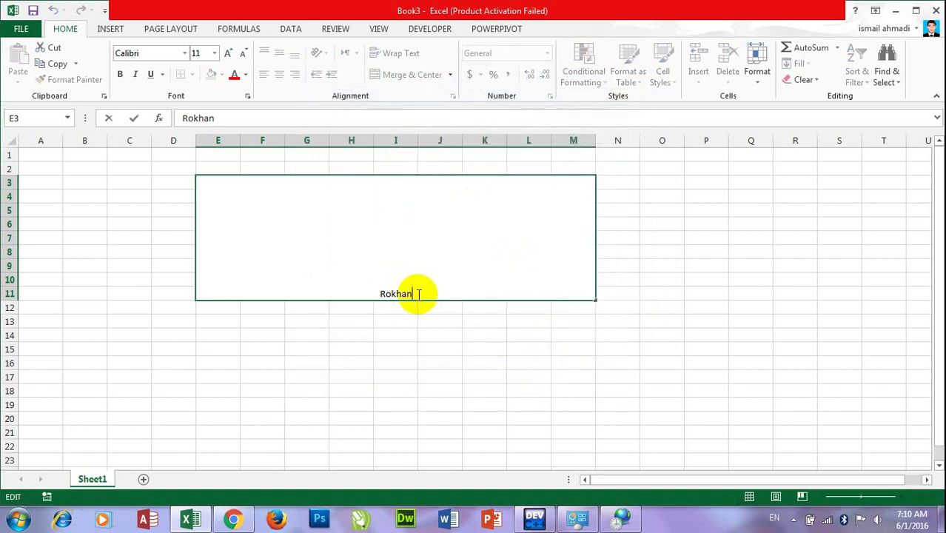
left_click(457, 517)
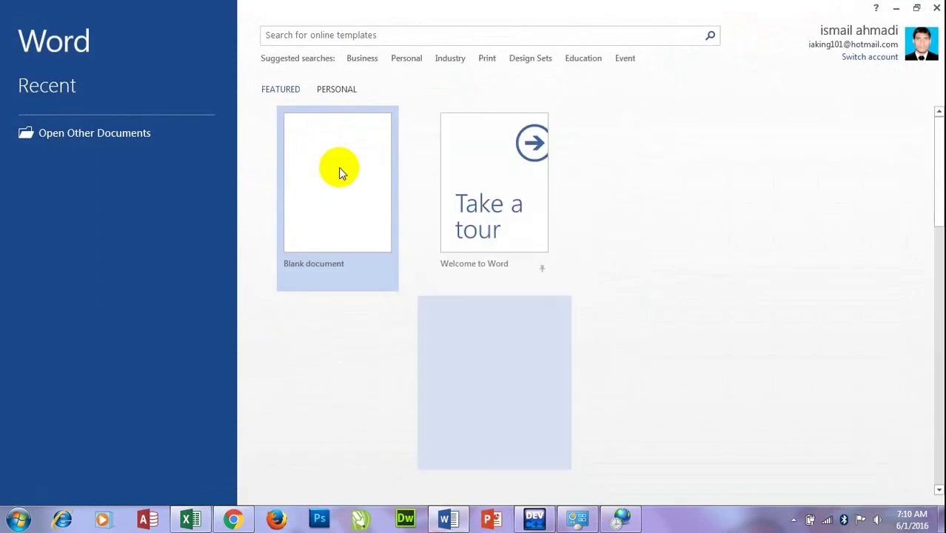
Step: Generate =rand() sample text in a blank Word document and select the first two paragraphs
left_click(337, 166)
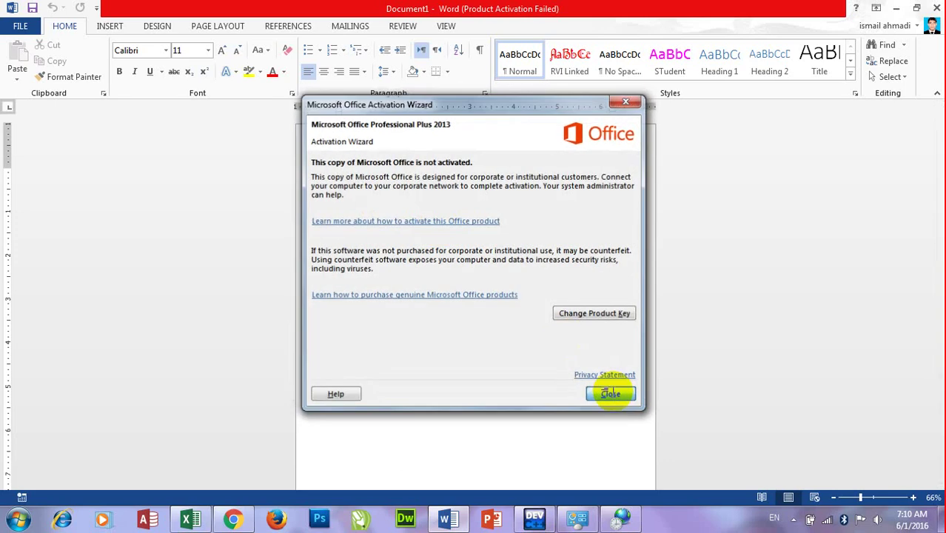
left_click(609, 393)
type("rand(")
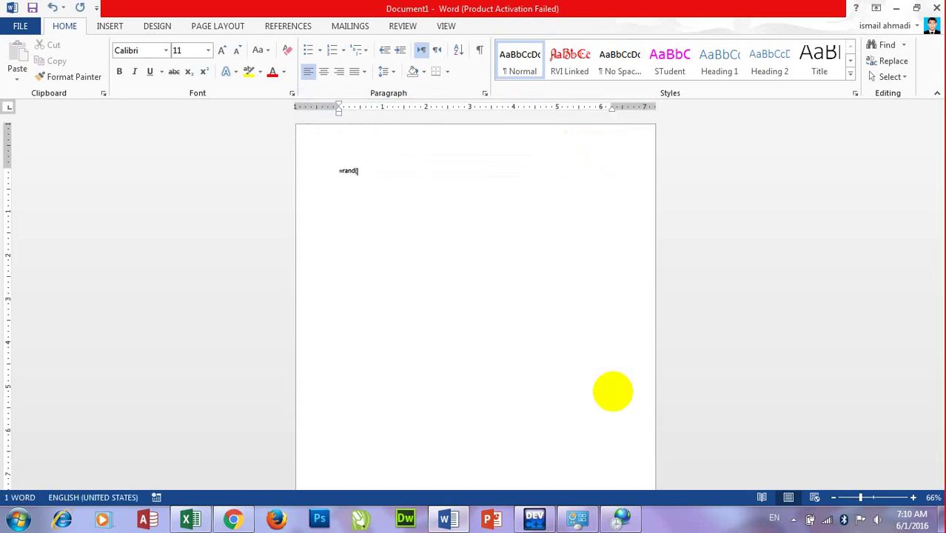
key("Return")
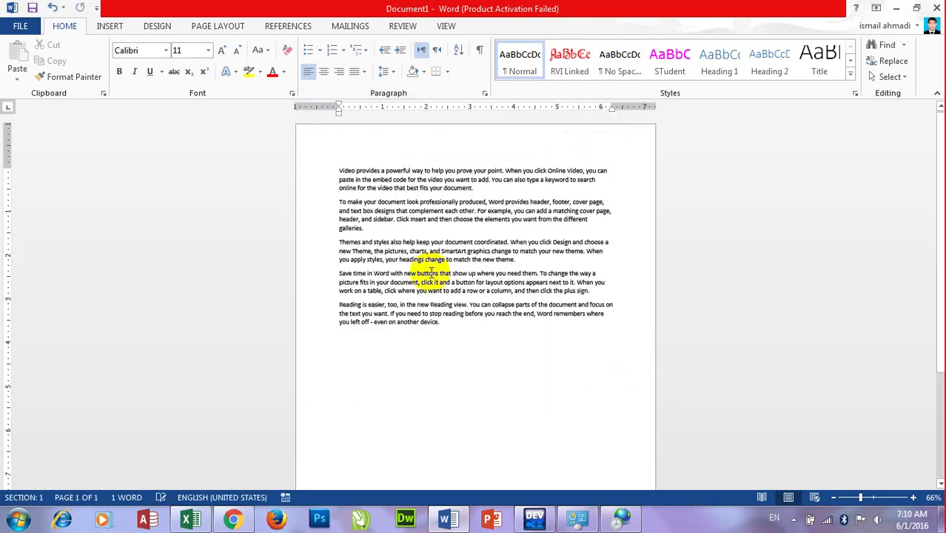
left_click_drag(367, 229, 338, 170)
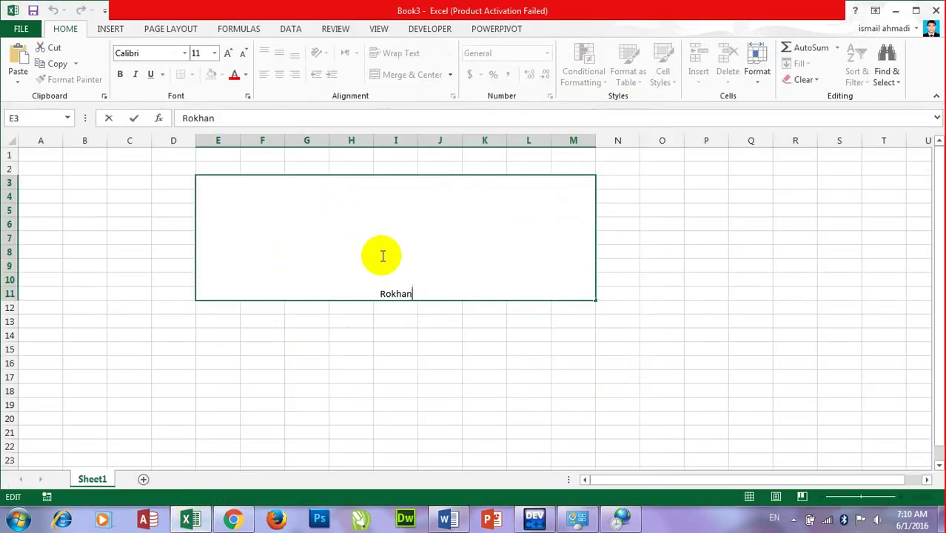
Step: Paste the two Word paragraphs into merged cell E3, replacing the name
type("Video provides a powerful way to help you prove your point. When you click Online Video, you can paste in the embed code for the video you want to add. You can also type a keyword to search online for the video that best fits your document. To make your document look professionally produced, Word provides header, footer, cover page, and text box designs that complement each other. For example, you can add a matching cover page, header, and sidebar. Click Insert and then choose the elements you want from the different galleries.")
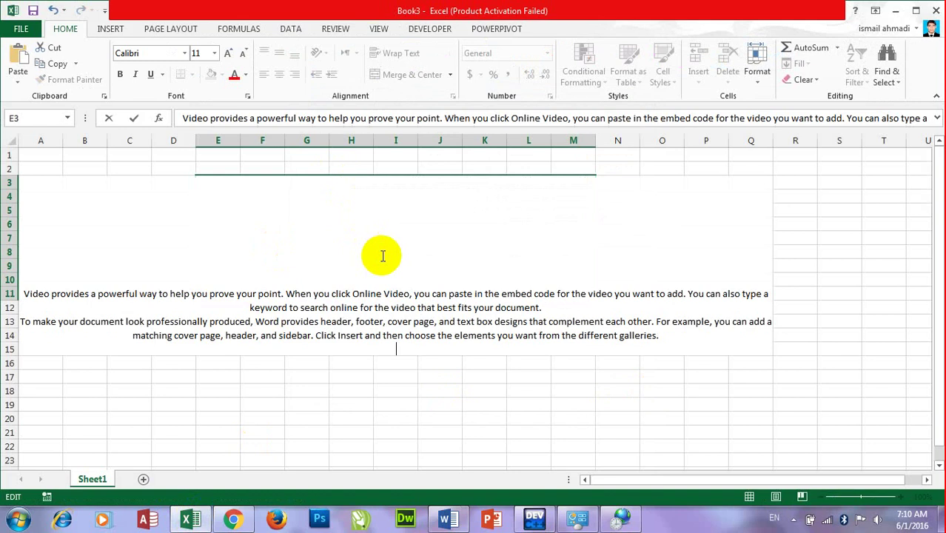
left_click(607, 403)
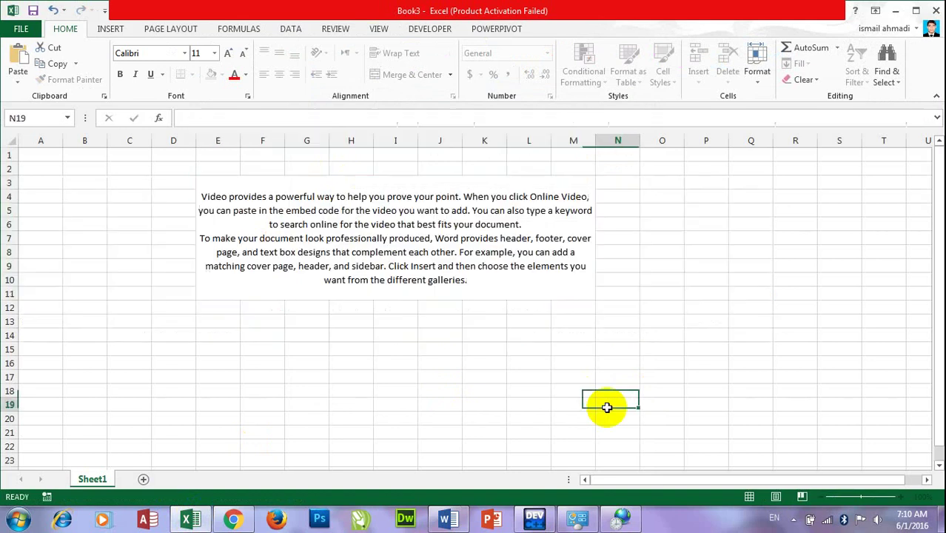
left_click(452, 268)
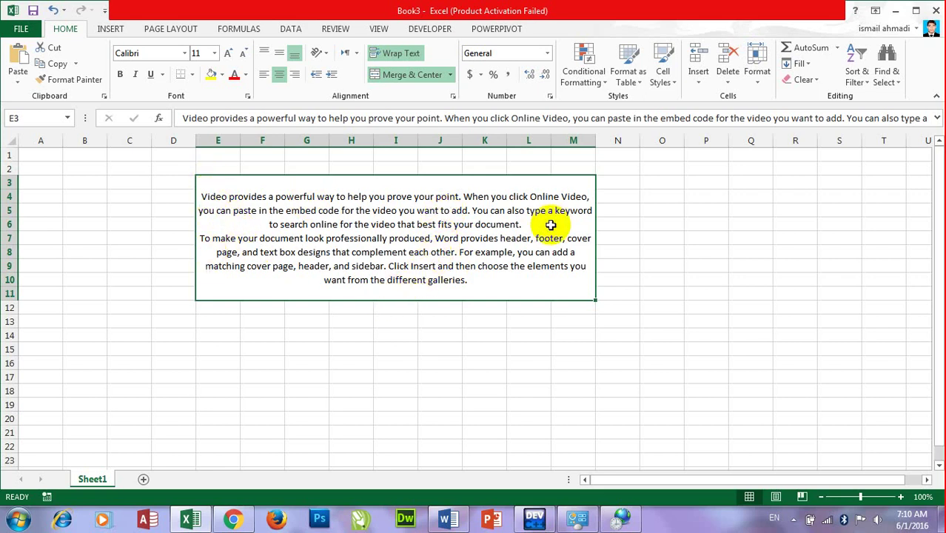
Step: Set the merged block's horizontal alignment to Justify
left_click(453, 98)
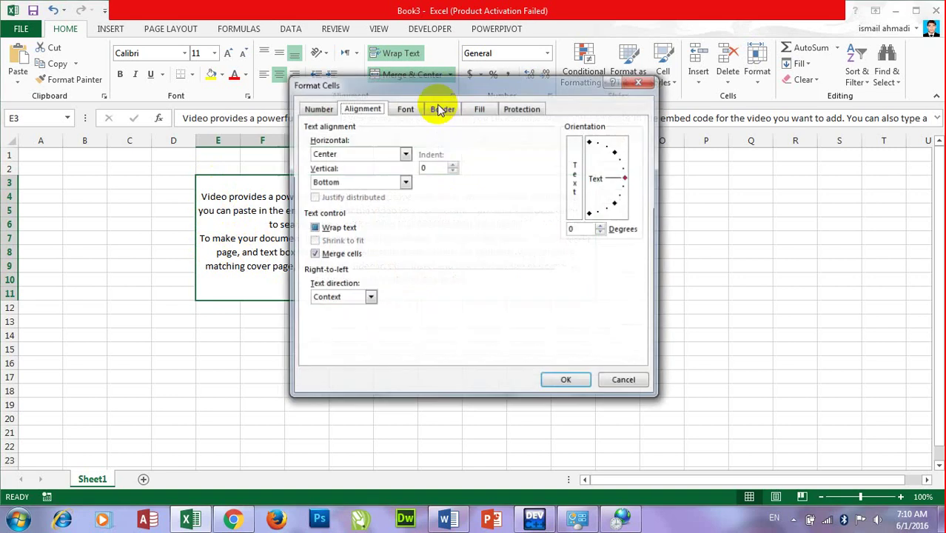
left_click(374, 152)
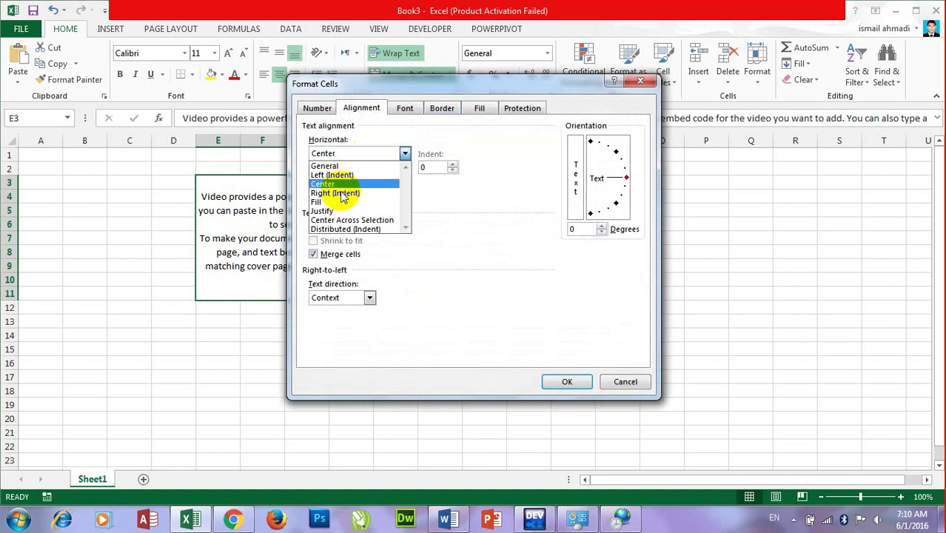
left_click(331, 211)
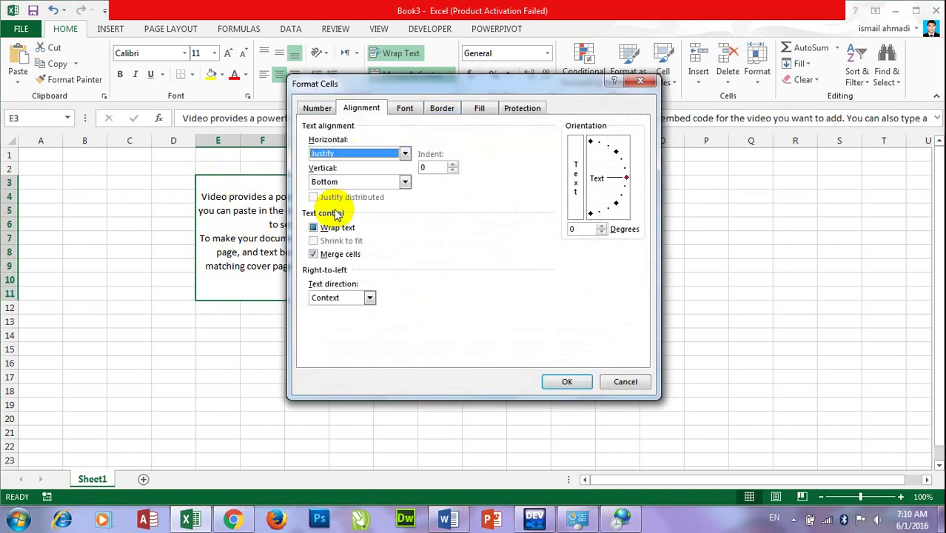
left_click(556, 381)
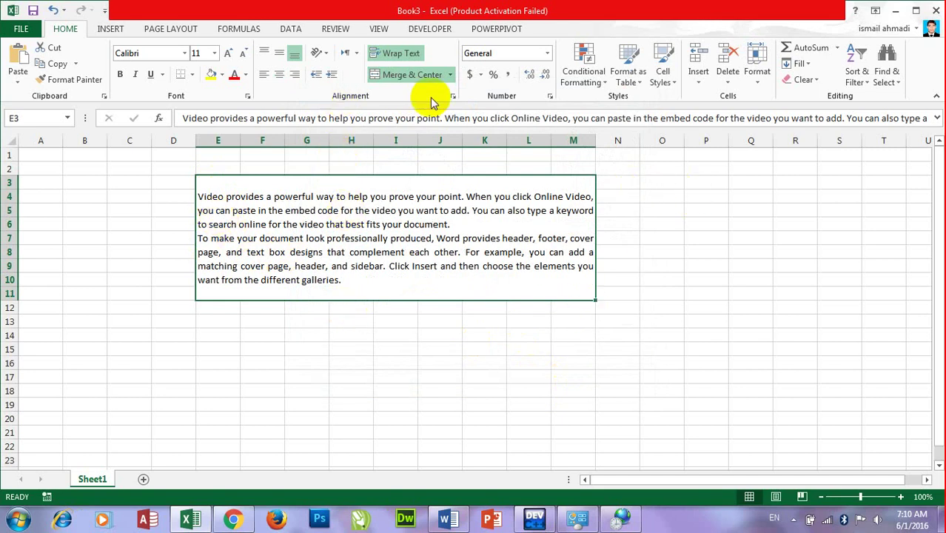
Step: Set the merged block's vertical alignment to Justify
left_click(454, 100)
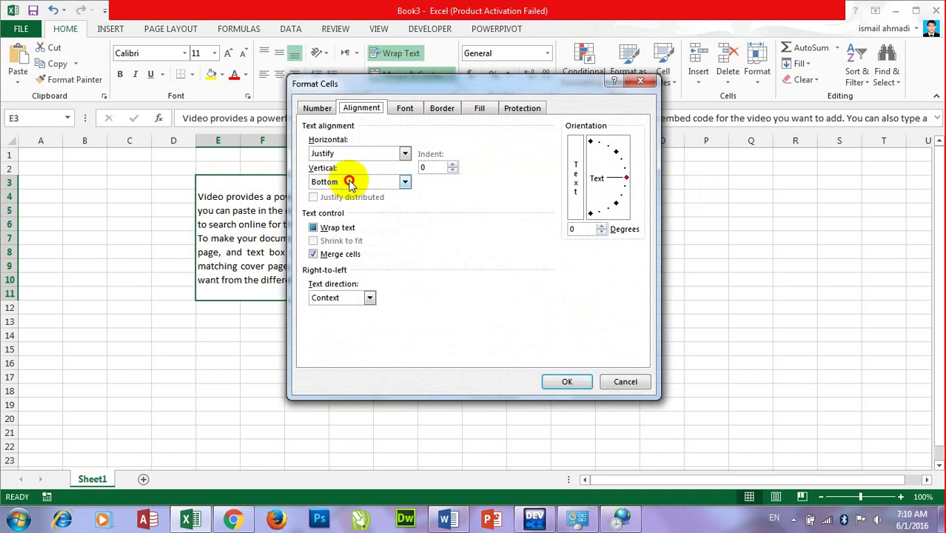
left_click(353, 181)
left_click(339, 222)
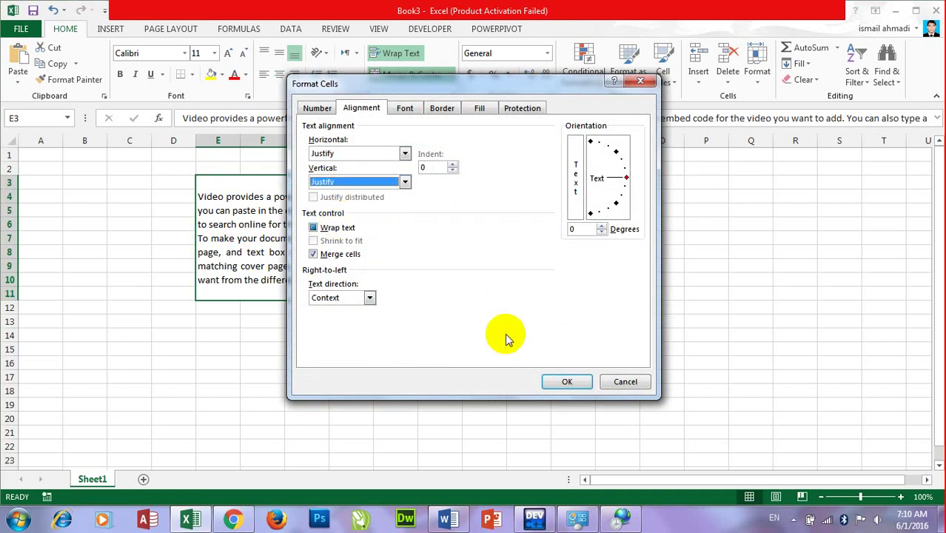
left_click(556, 382)
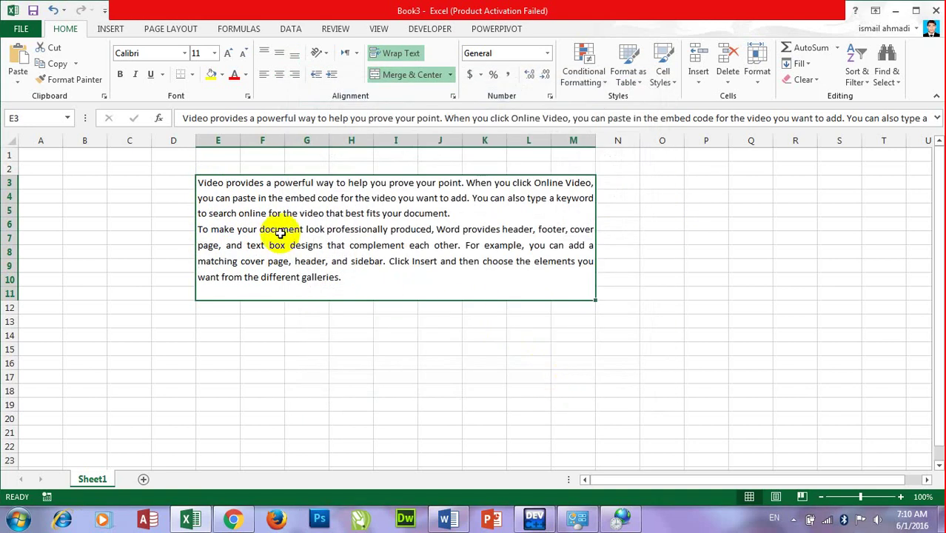
Step: Change the vertical alignment to Distributed and recheck the settings
left_click(451, 97)
left_click(378, 181)
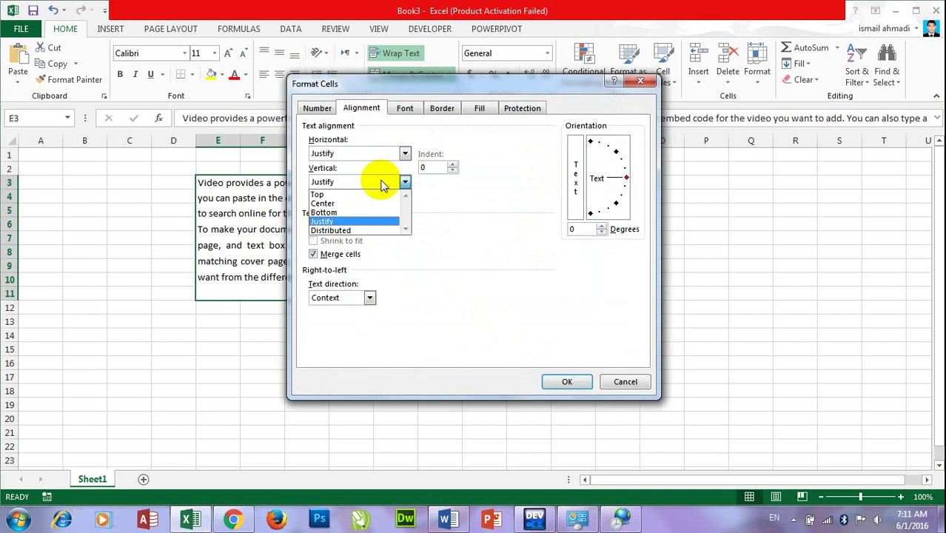
left_click(350, 231)
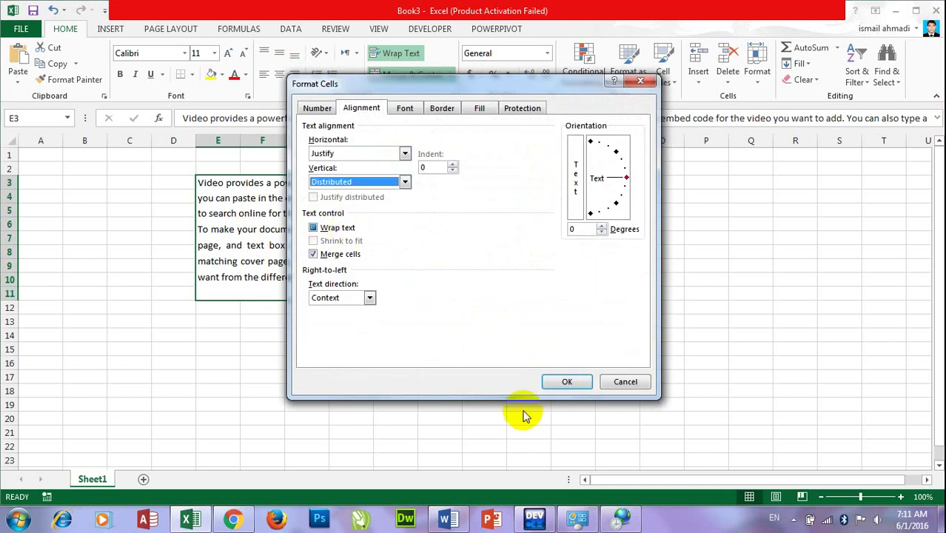
left_click(560, 382)
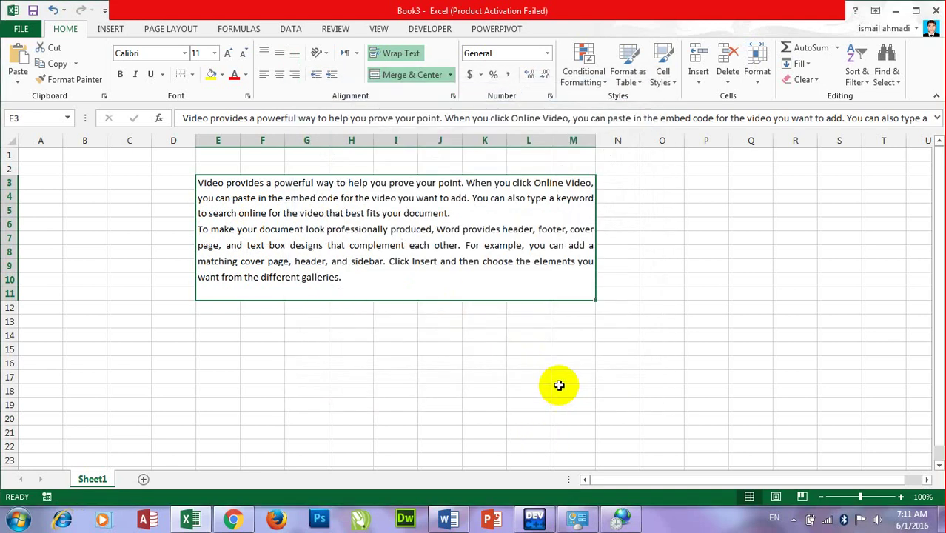
left_click(452, 95)
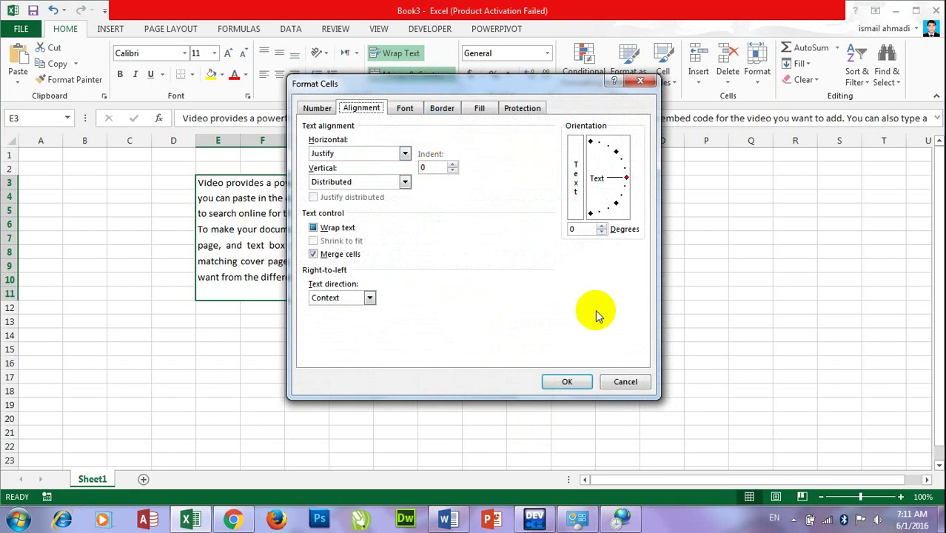
left_click(624, 383)
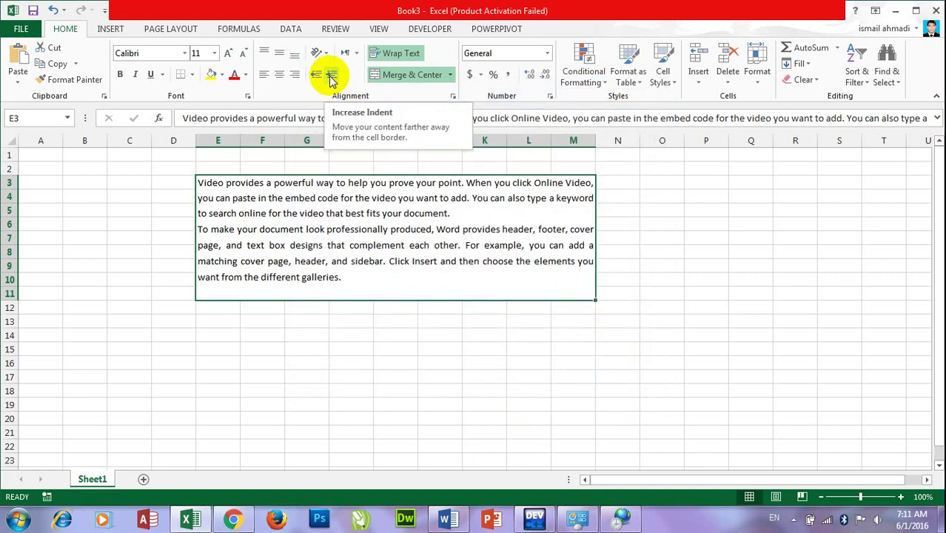
Step: Increase the paragraphs' indent four times
left_click(331, 76)
left_click(330, 76)
left_click(330, 76)
left_click(330, 76)
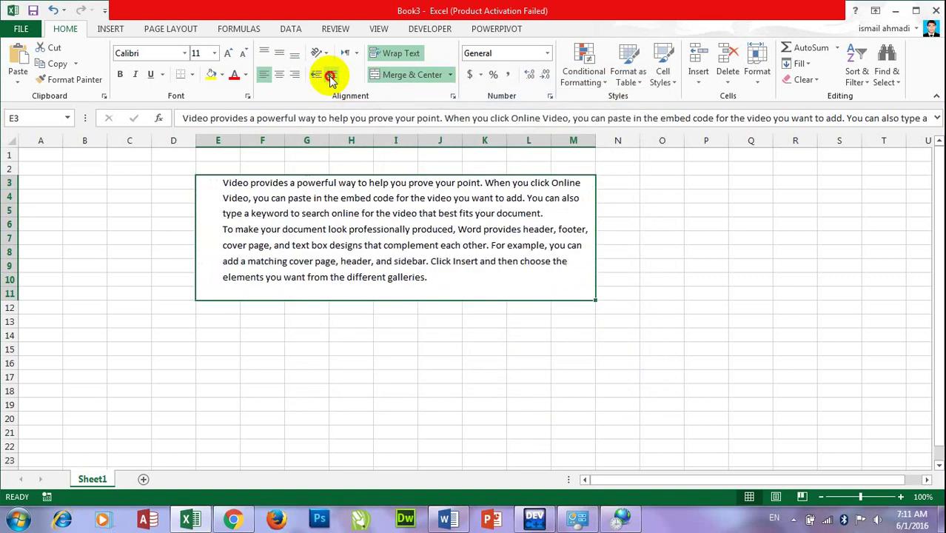
left_click(331, 76)
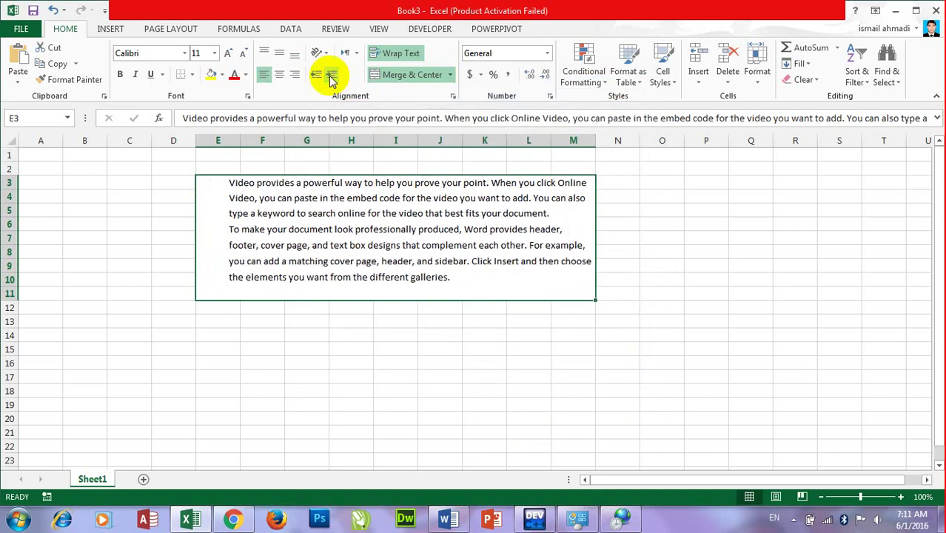
Step: Reset the paragraphs to Left (Indent) alignment with indent 0
left_click(452, 97)
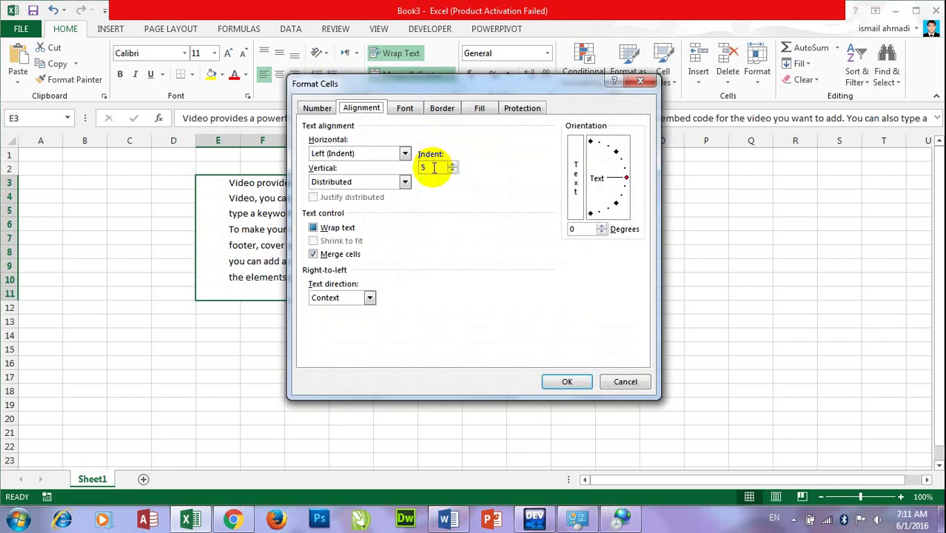
left_click_drag(434, 167, 403, 168)
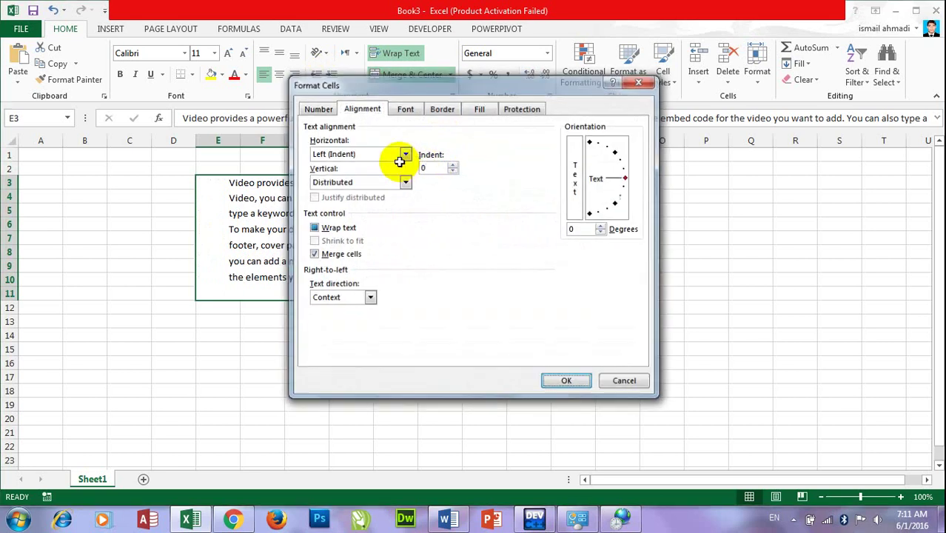
key("Return")
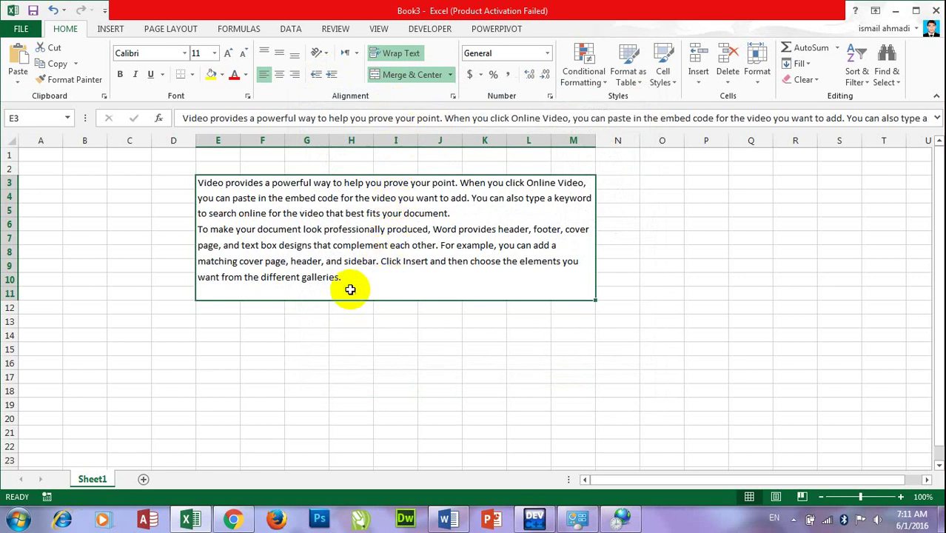
Step: Enter a short name in the merged block and centre it horizontally
type("Rokhan")
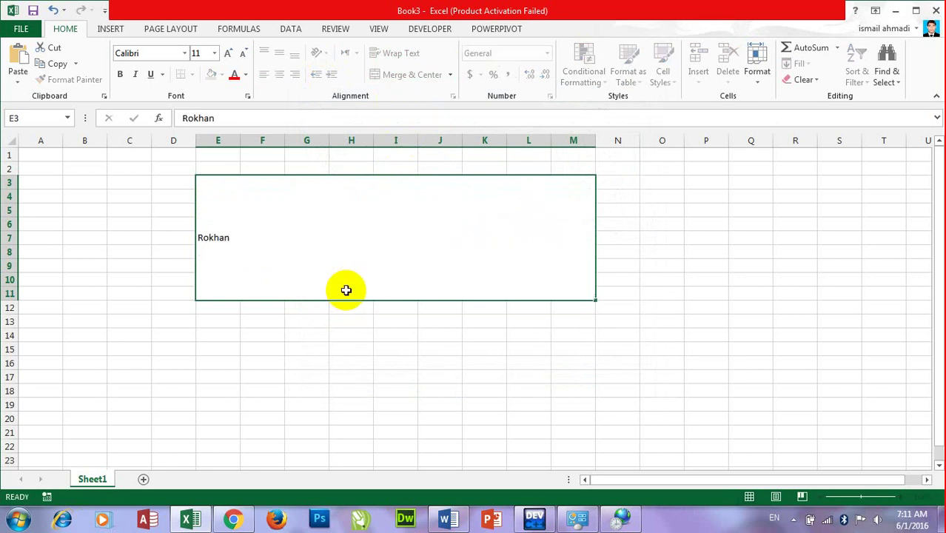
key("Return")
left_click(327, 249)
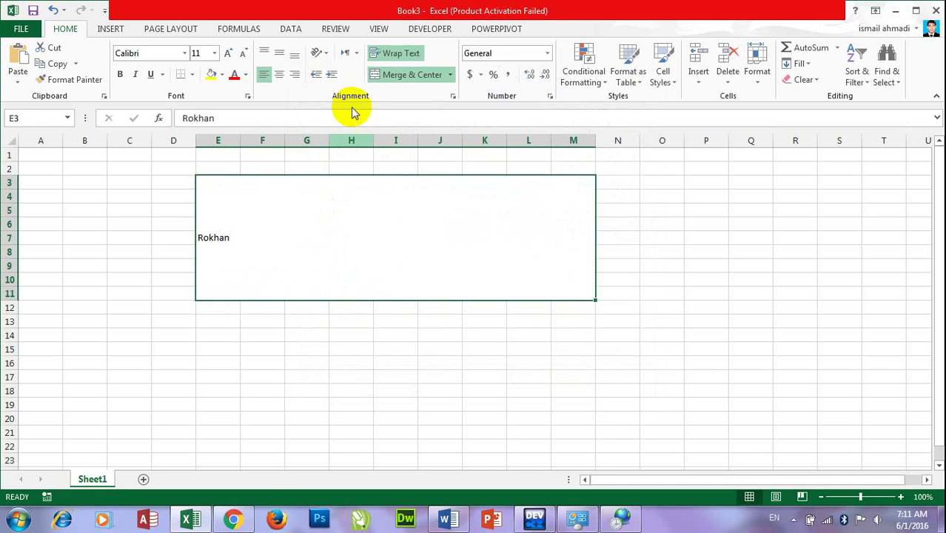
left_click(278, 74)
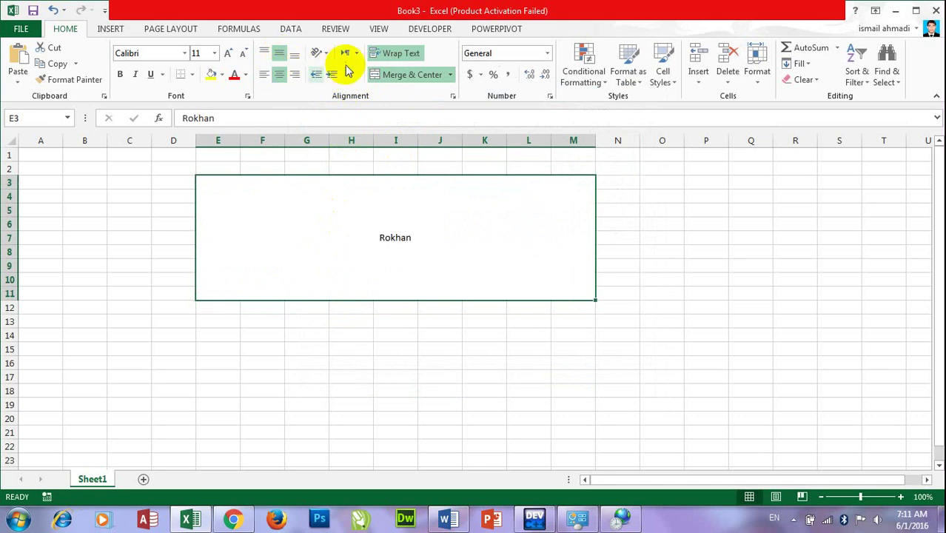
left_click(324, 54)
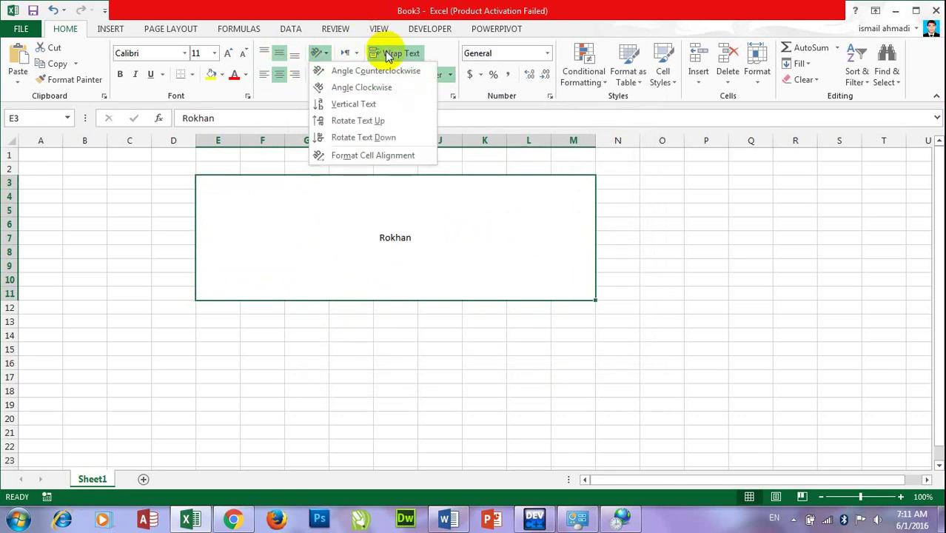
left_click(418, 215)
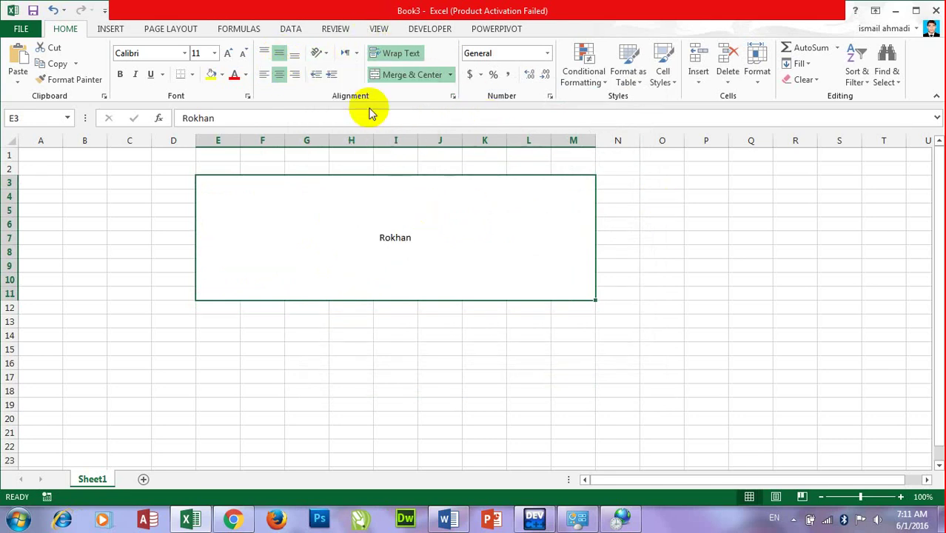
Step: Set the text orientation to vertical stacked letters in Format Cells
left_click(452, 97)
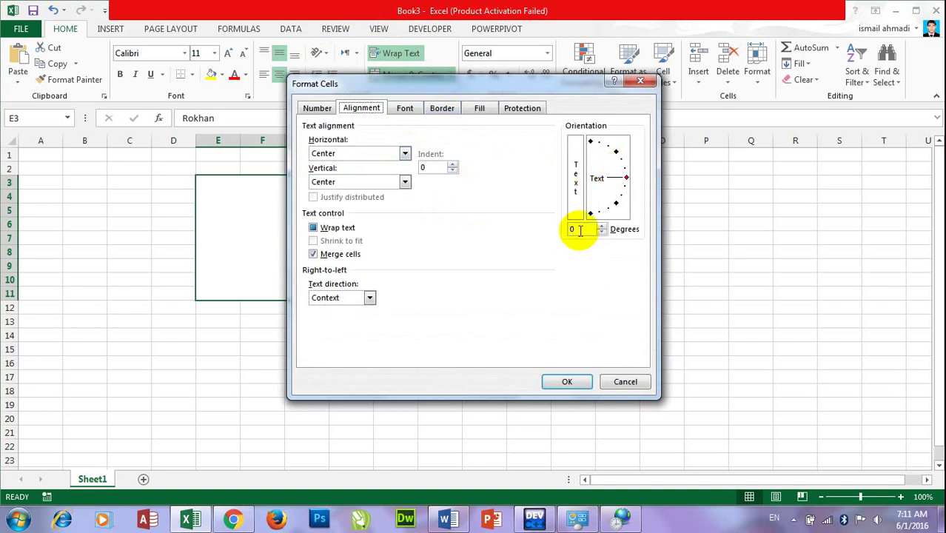
left_click_drag(582, 227, 567, 227)
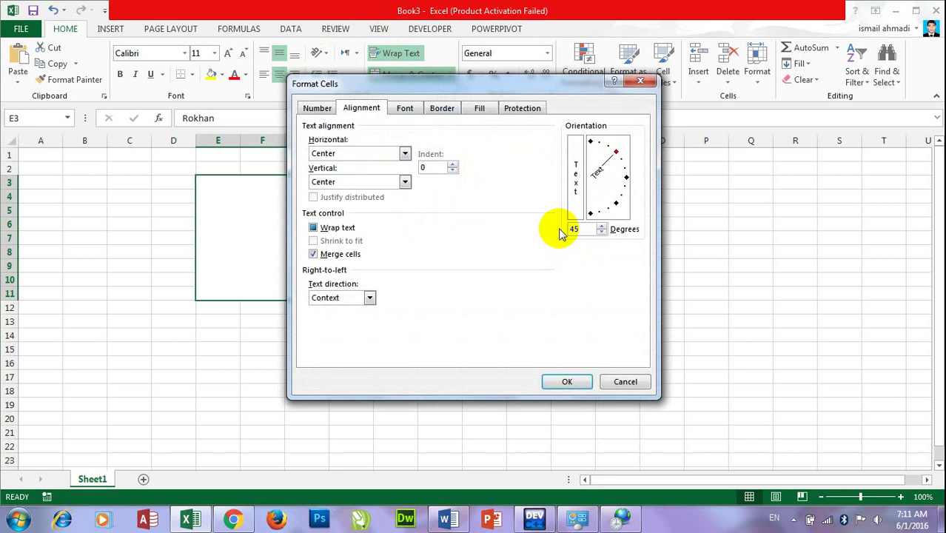
mouse_move(615, 152)
left_mouse_down()
mouse_move(605, 150)
mouse_move(609, 209)
mouse_move(629, 185)
left_mouse_up()
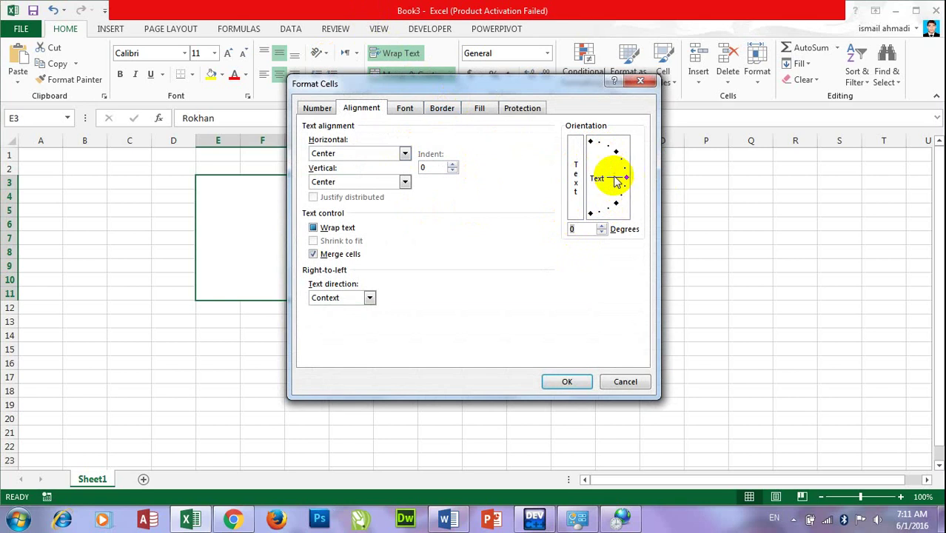
left_click(577, 178)
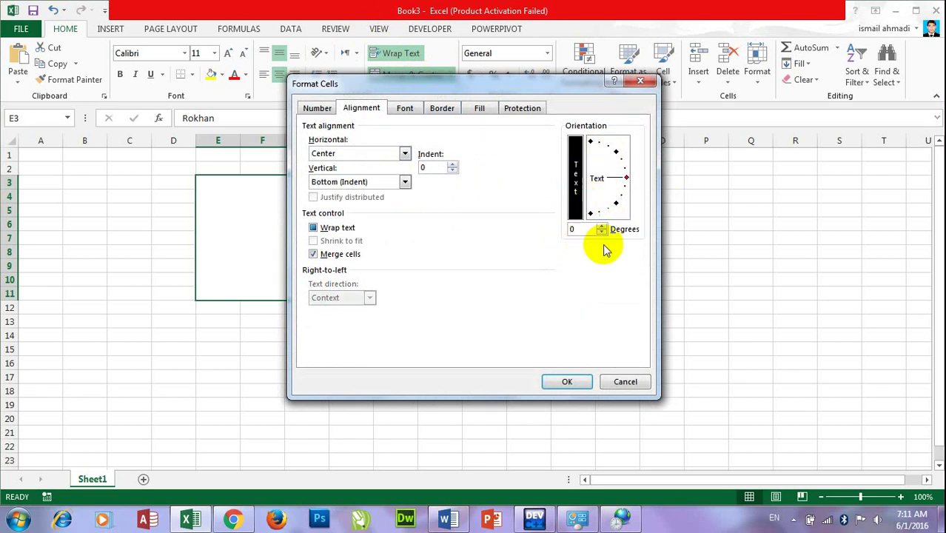
left_click(572, 380)
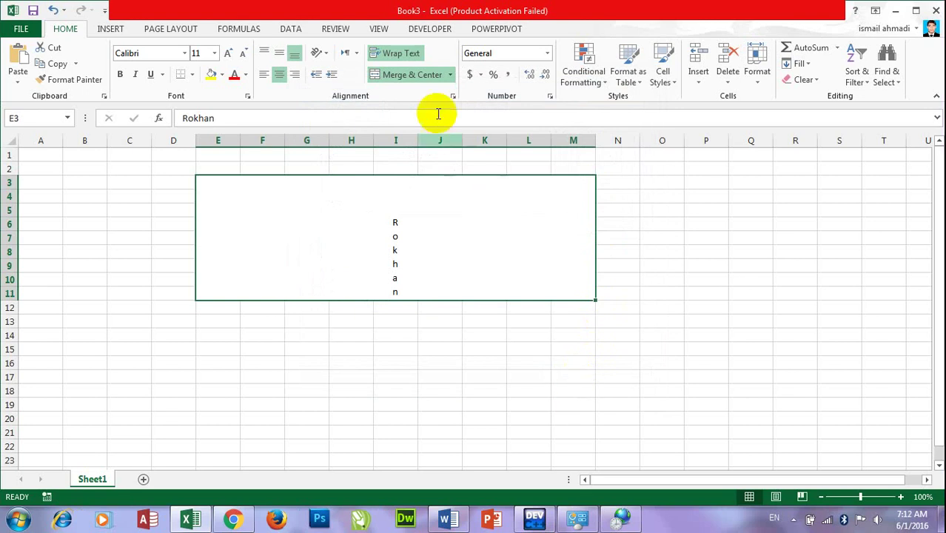
left_click(452, 96)
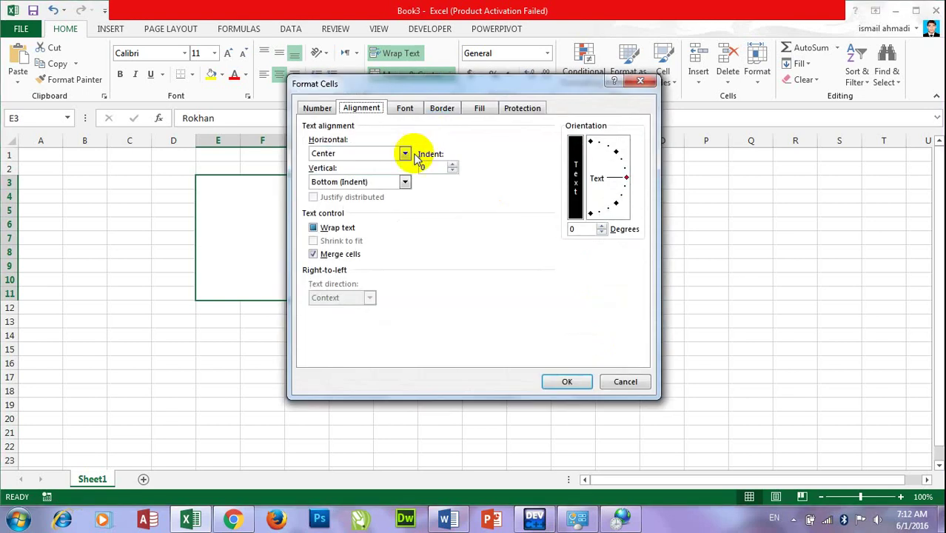
left_click(625, 380)
left_click(655, 180)
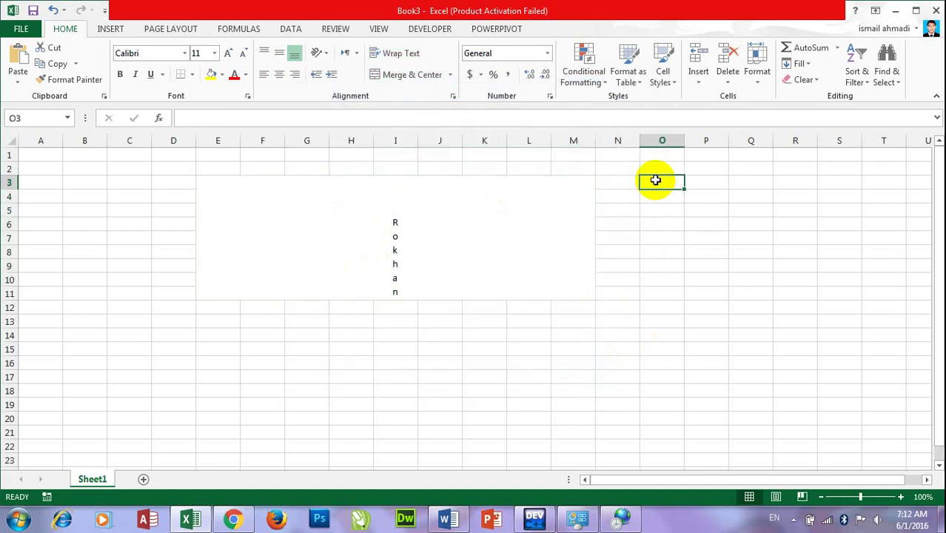
Step: Enter the string 'sdfsjfkjsdlkjflksdjflk' in cell O3
type("sdfsjfkjsdlkjflksdjflkjsdlkfjdsl")
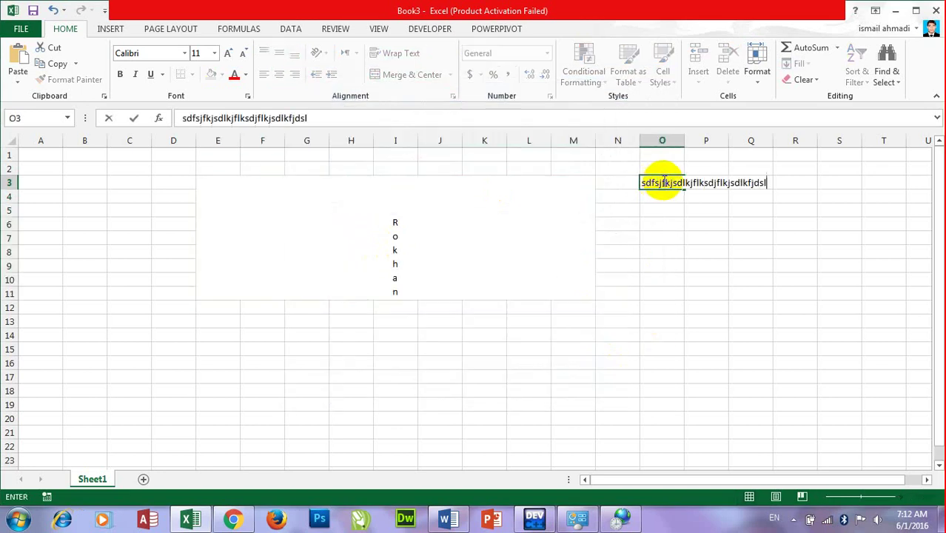
left_click(731, 194)
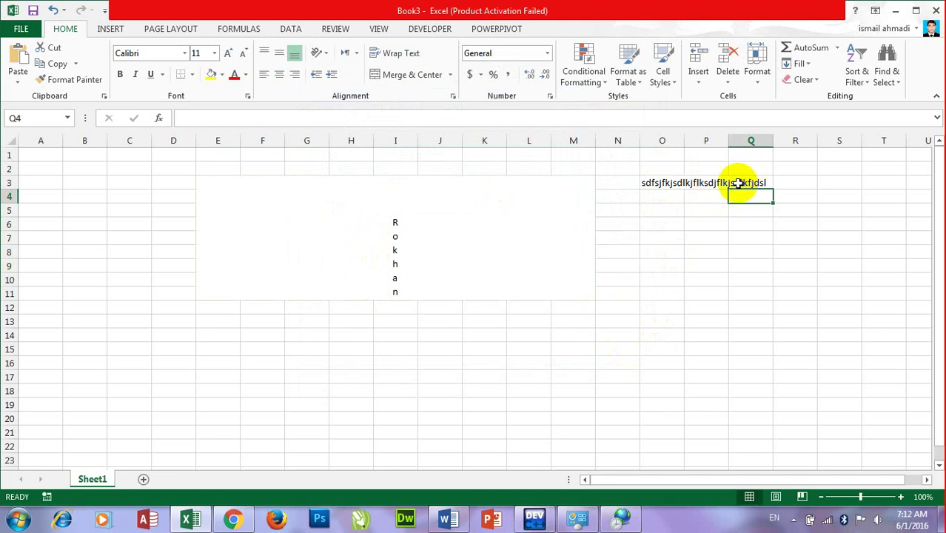
left_click(670, 182)
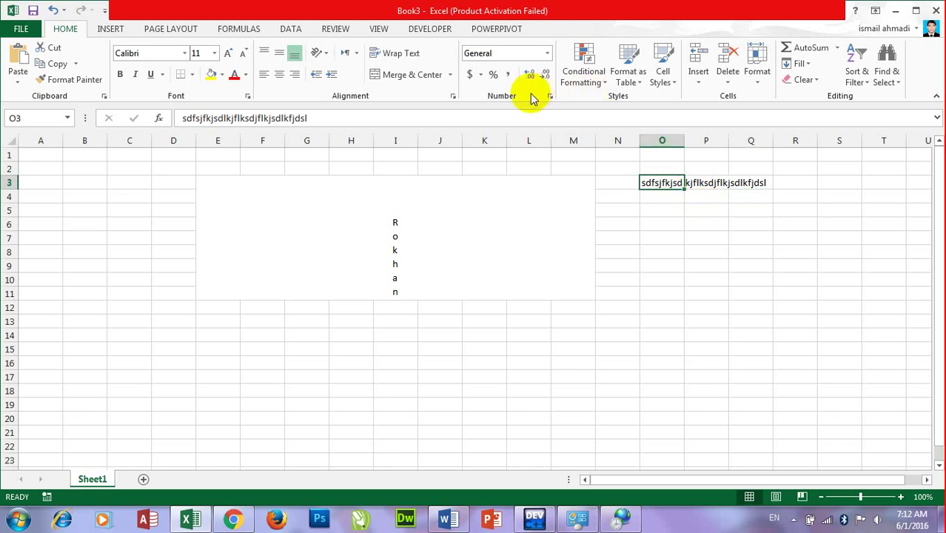
Step: Toggle Wrap Text on and off, leaving O3 on one line, and widen column O
left_click(454, 96)
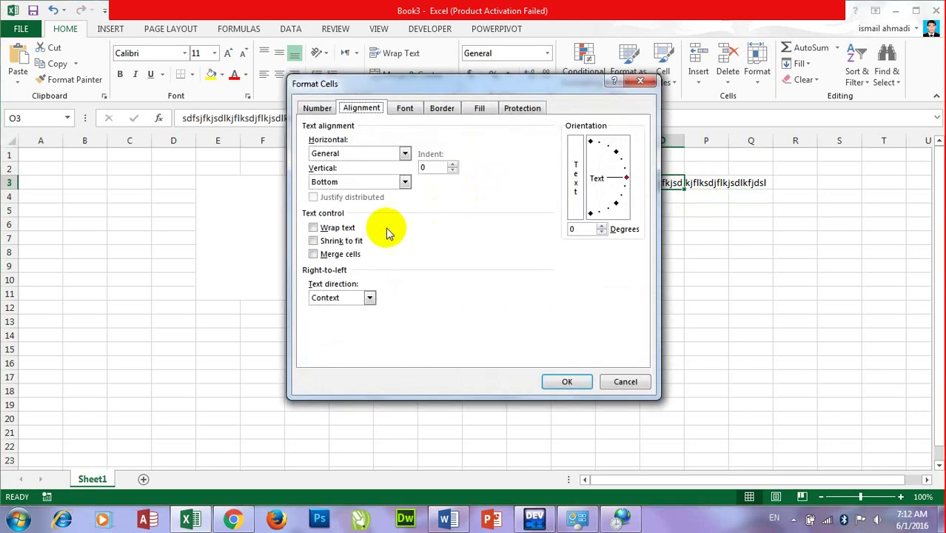
left_click(572, 382)
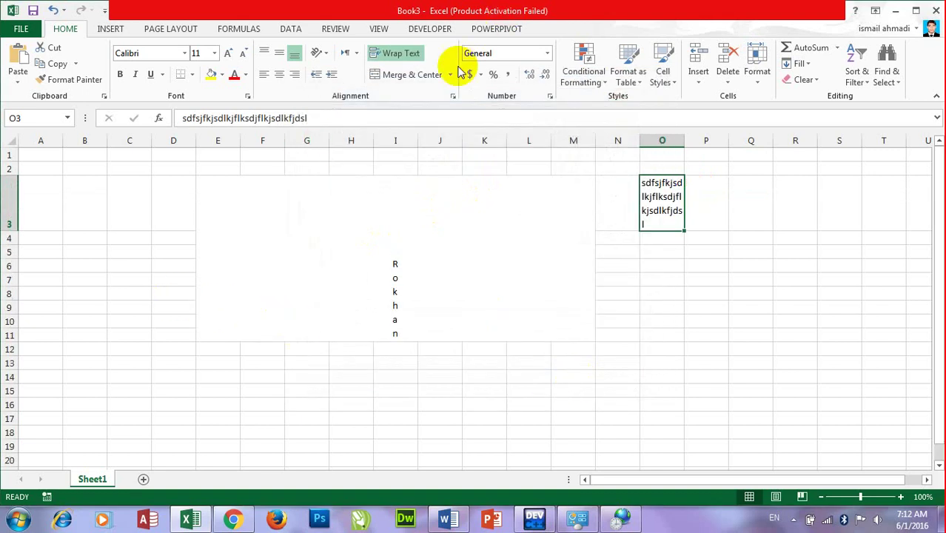
left_click(453, 97)
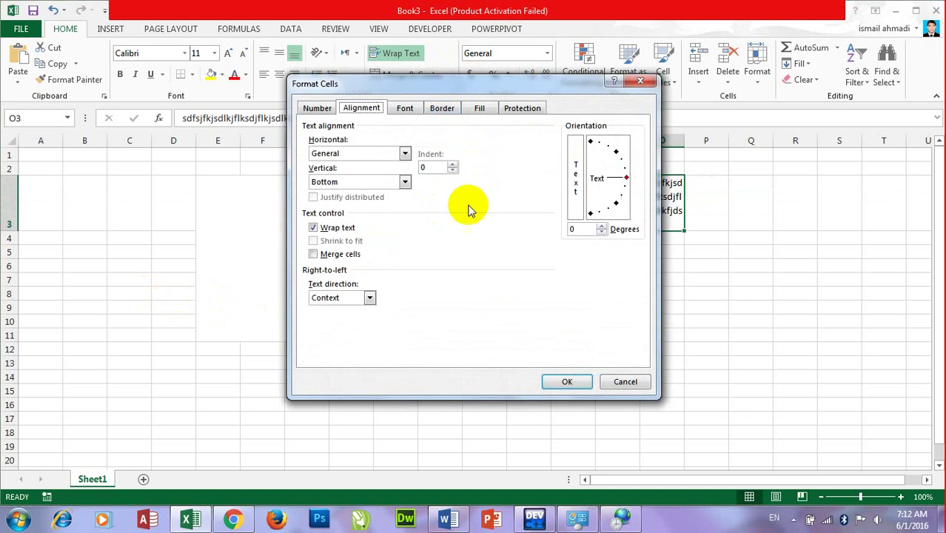
left_click(640, 80)
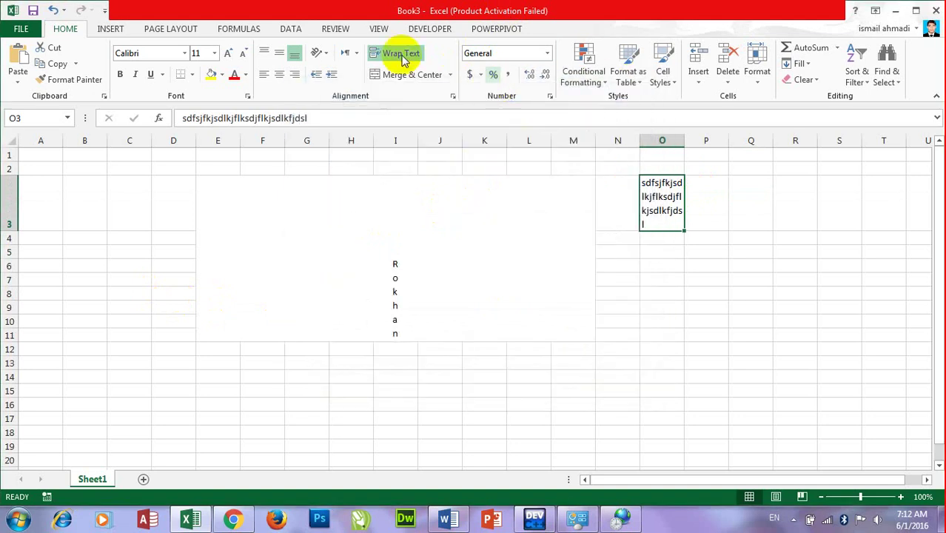
left_click(389, 52)
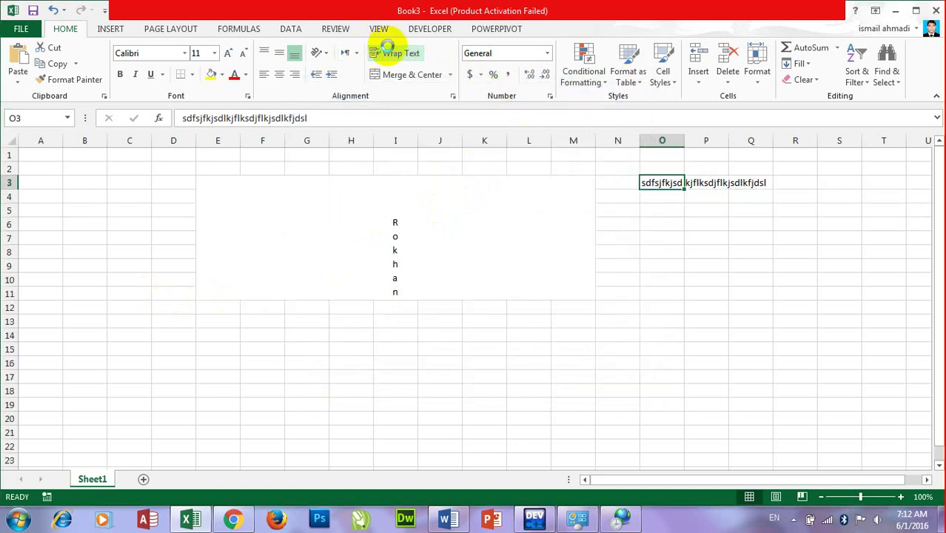
left_click(387, 49)
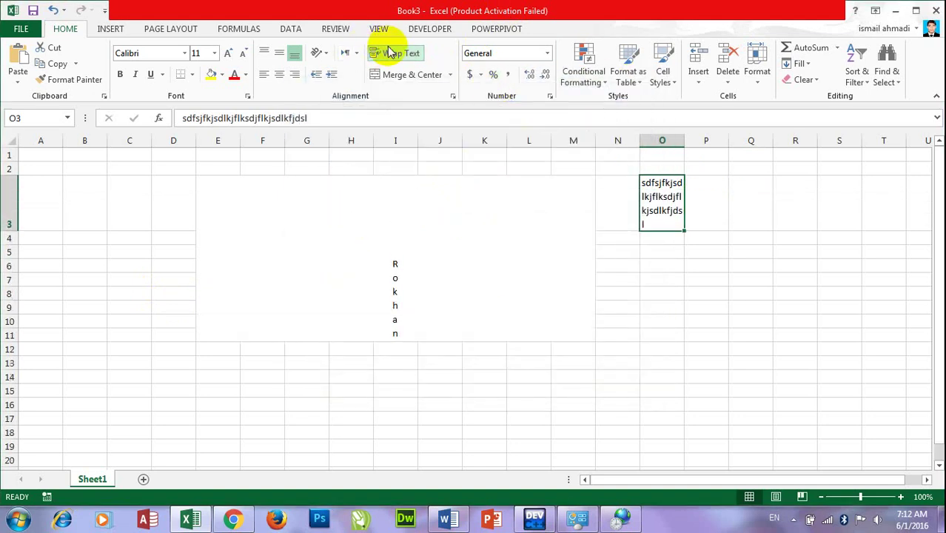
left_click(454, 97)
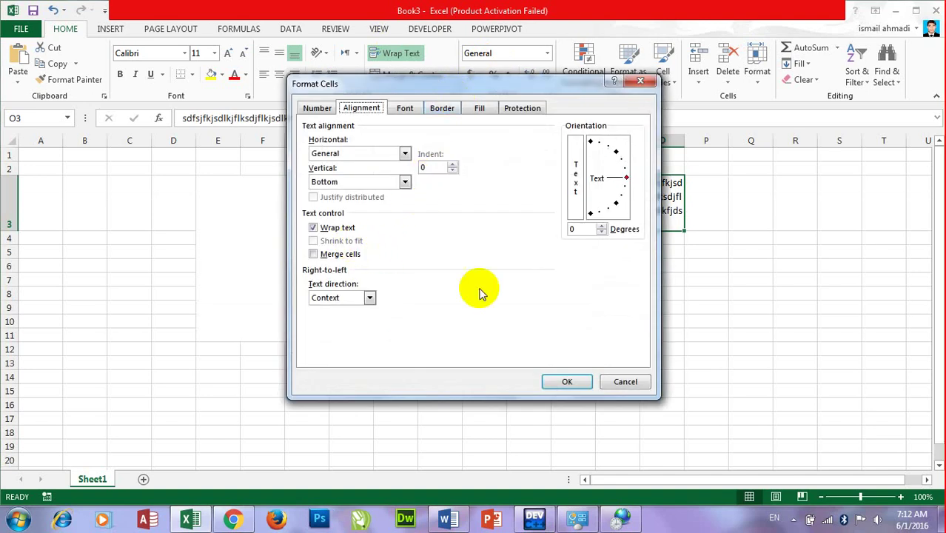
left_click(640, 382)
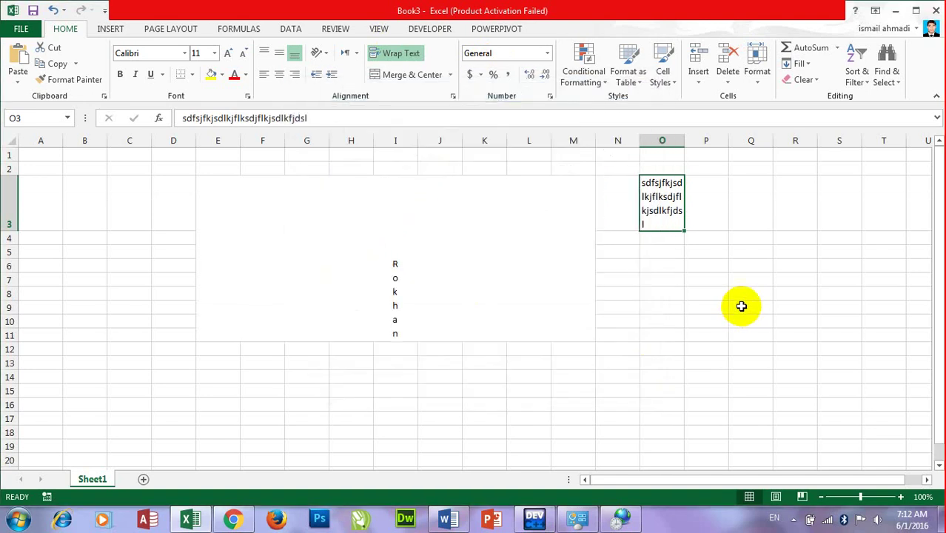
left_click(411, 55)
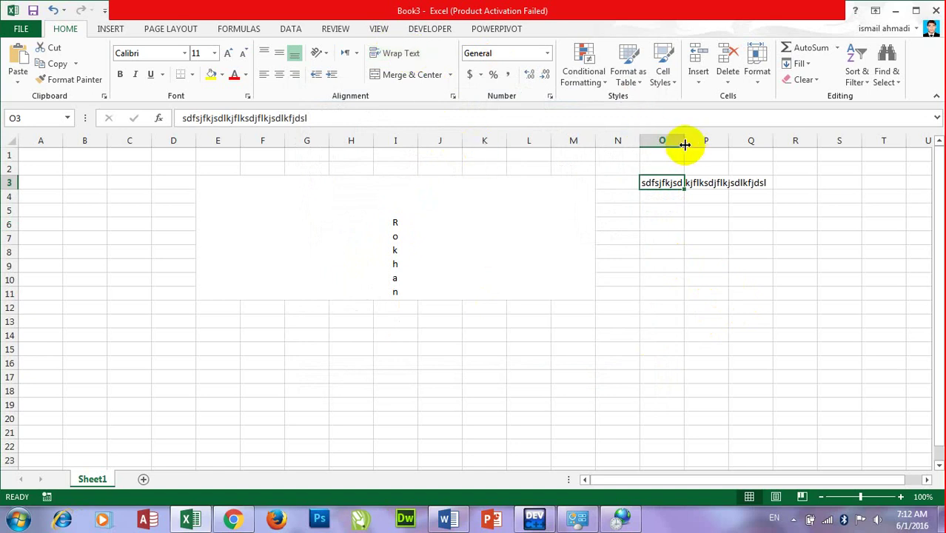
left_click_drag(684, 144, 705, 144)
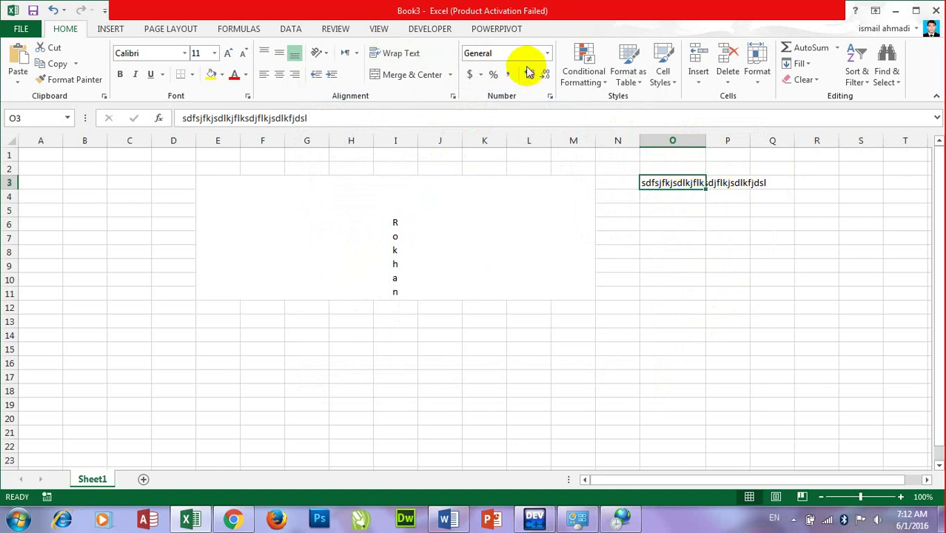
Step: Turn on Shrink to fit for O3 so its string shrinks inside column O
left_click(452, 96)
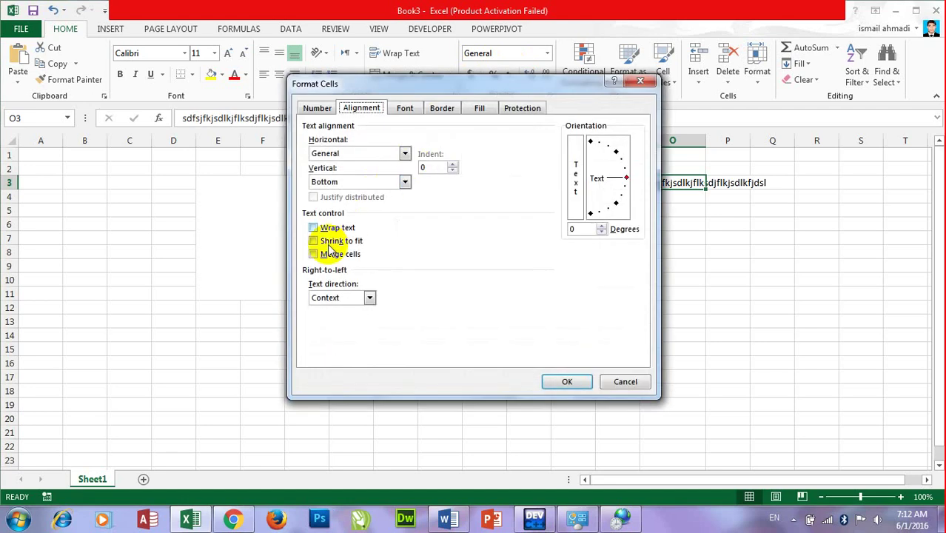
left_click(328, 242)
left_click(565, 381)
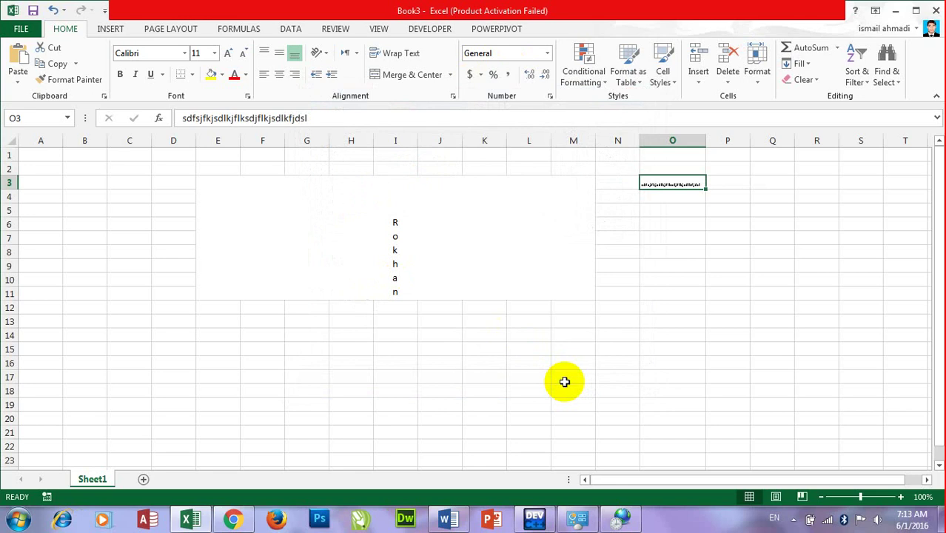
left_click(452, 95)
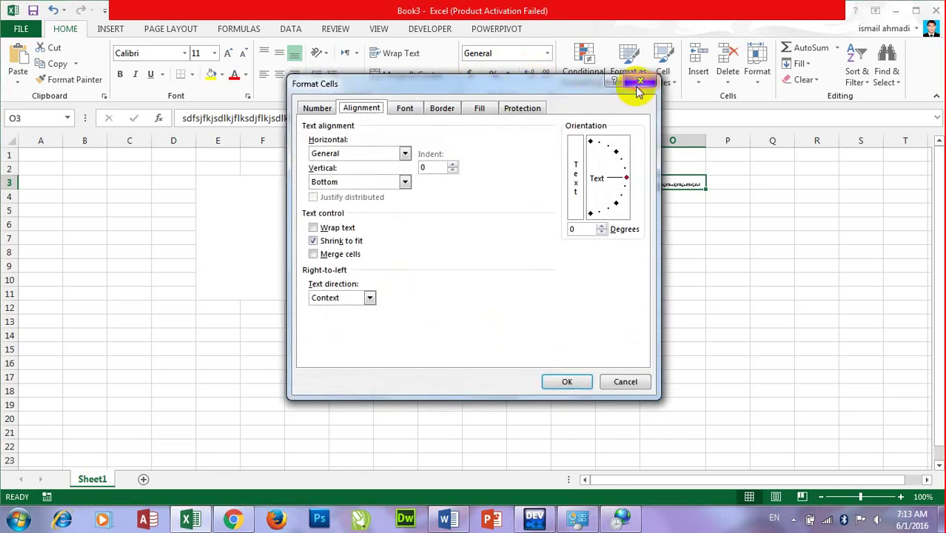
left_click(639, 81)
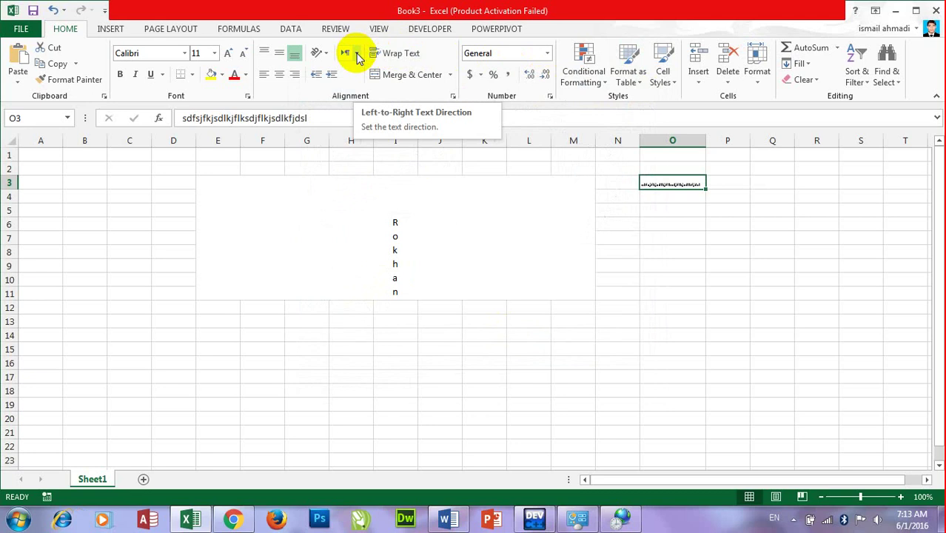
Step: Review text direction (Context), the A Kabul font and the border settings in Format Cells
left_click(452, 96)
left_click(370, 297)
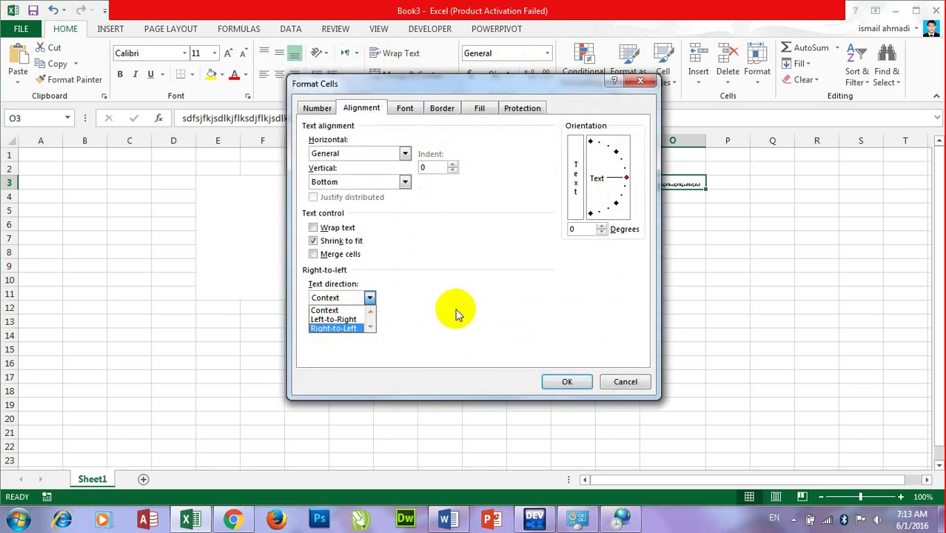
left_click(486, 289)
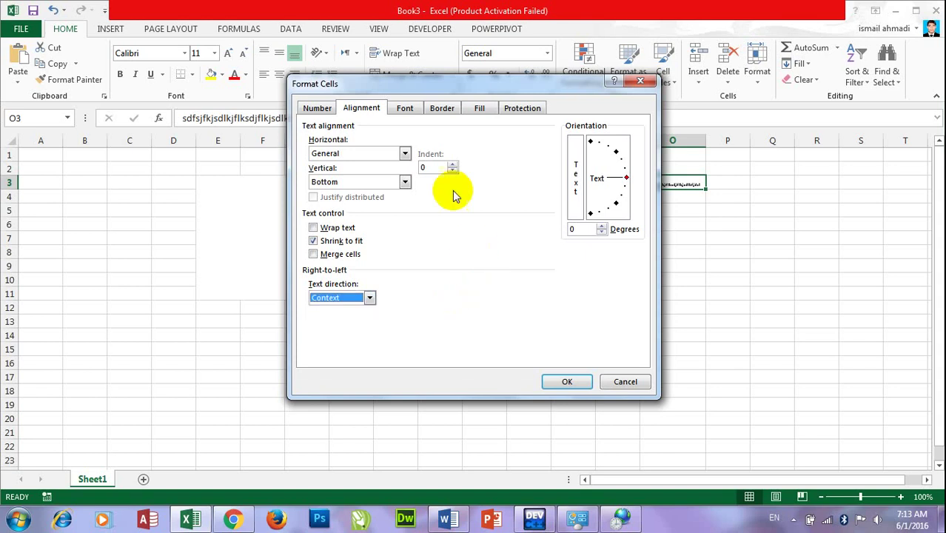
left_click(412, 111)
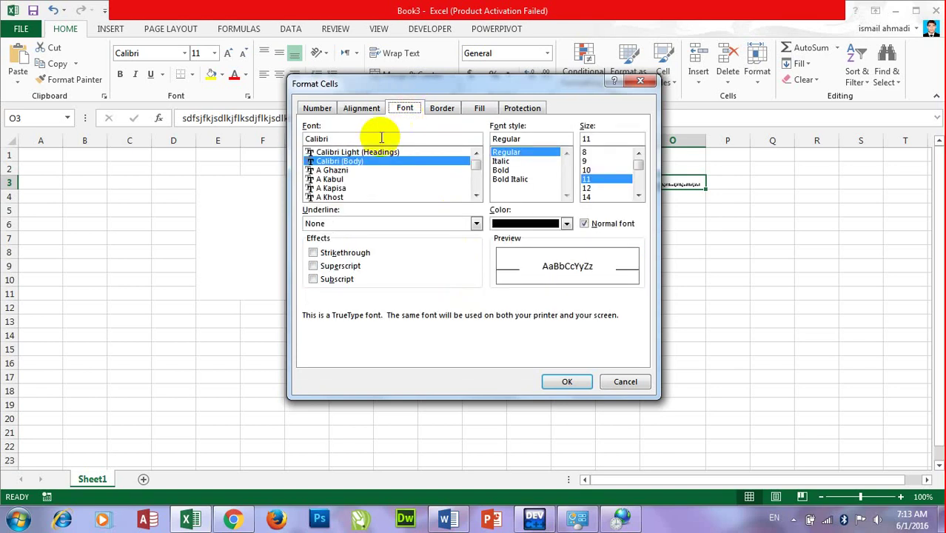
left_click(333, 179)
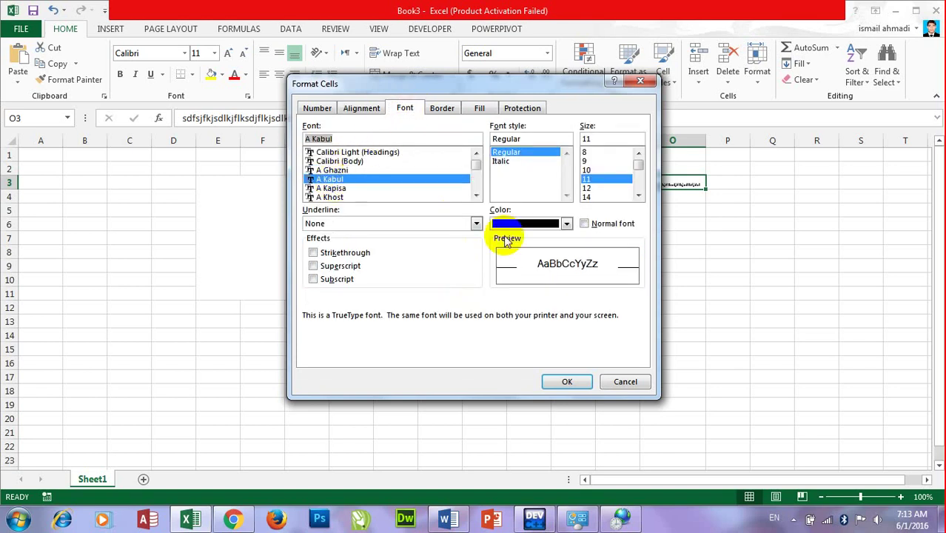
left_click(443, 108)
Step: Select the range D14:K22
left_click(639, 81)
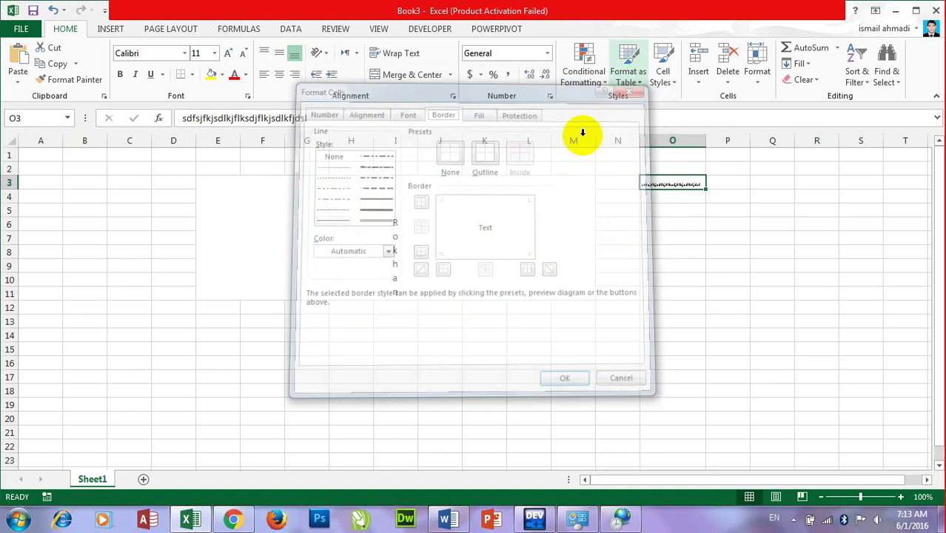
left_click_drag(177, 334, 488, 442)
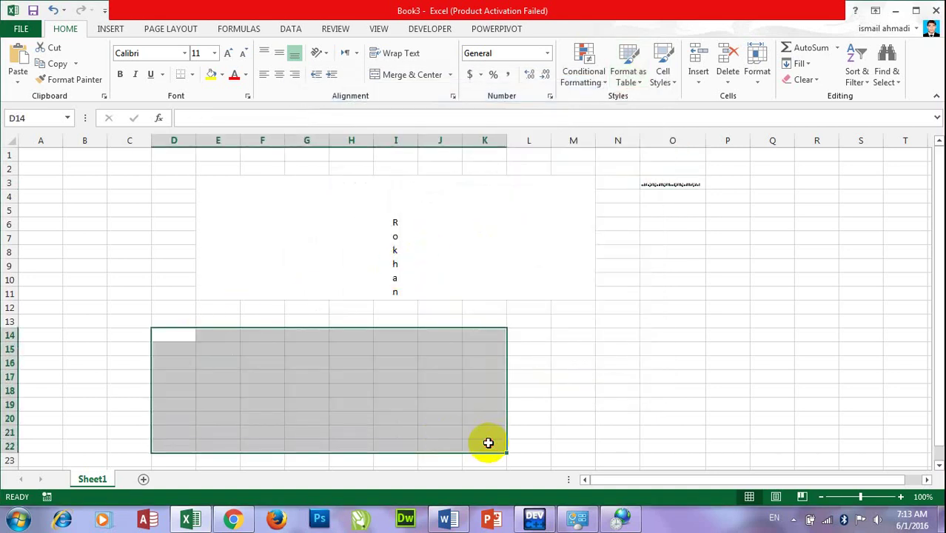
left_click(193, 75)
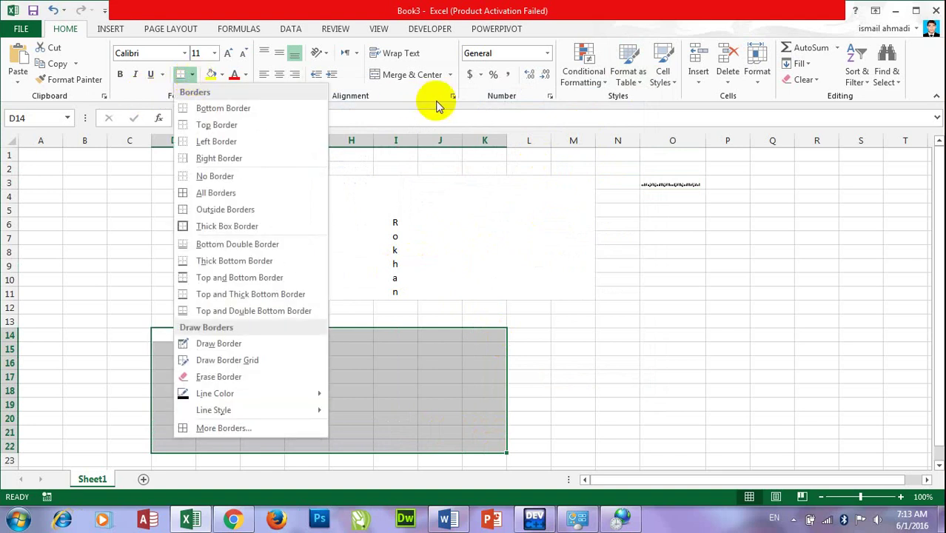
left_click(458, 101)
Step: Give D14:K22 red dash-dot-dot borders on the inside lines, right edge and diagonals
left_click(453, 97)
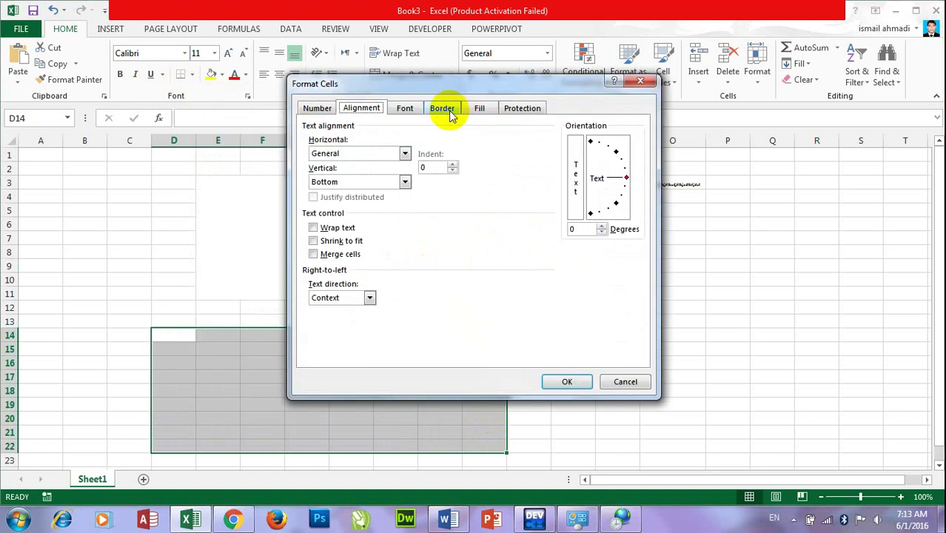
left_click(442, 108)
left_click(373, 163)
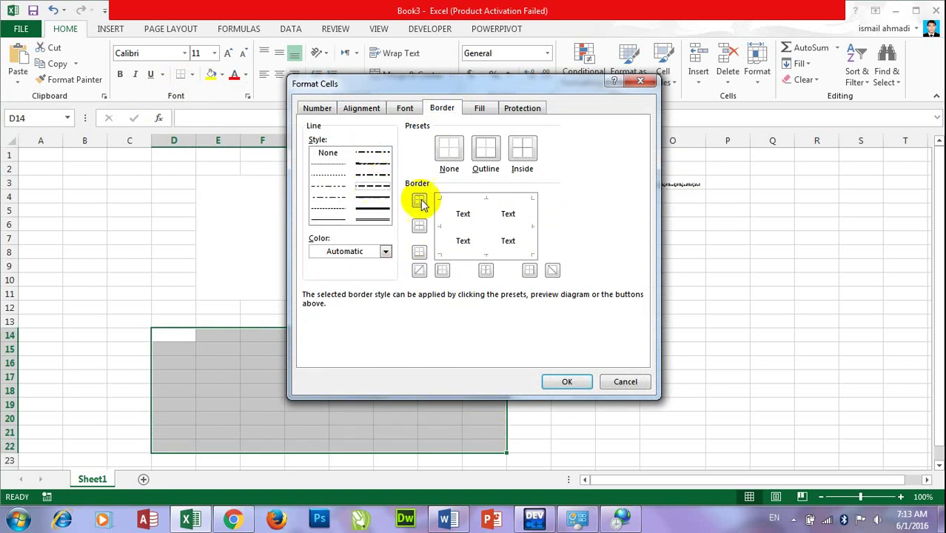
left_click(384, 251)
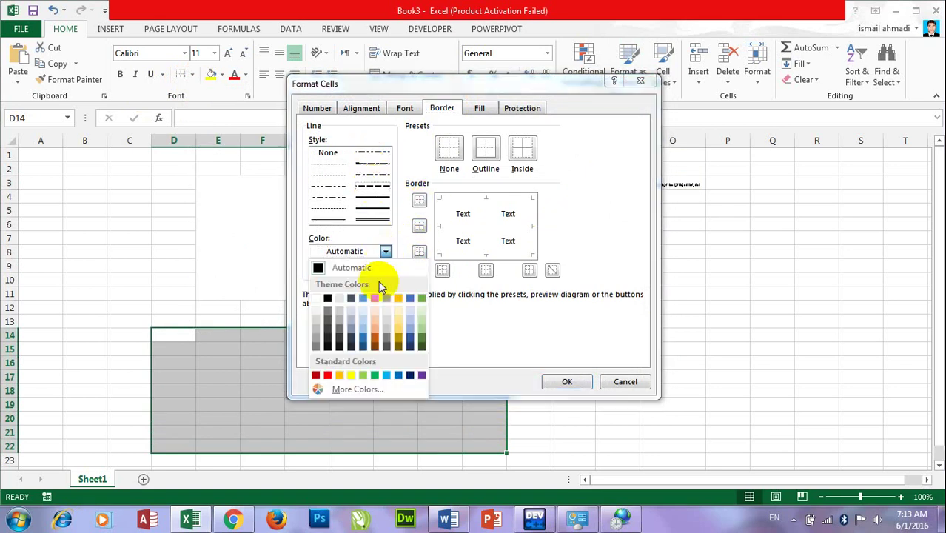
left_click(327, 375)
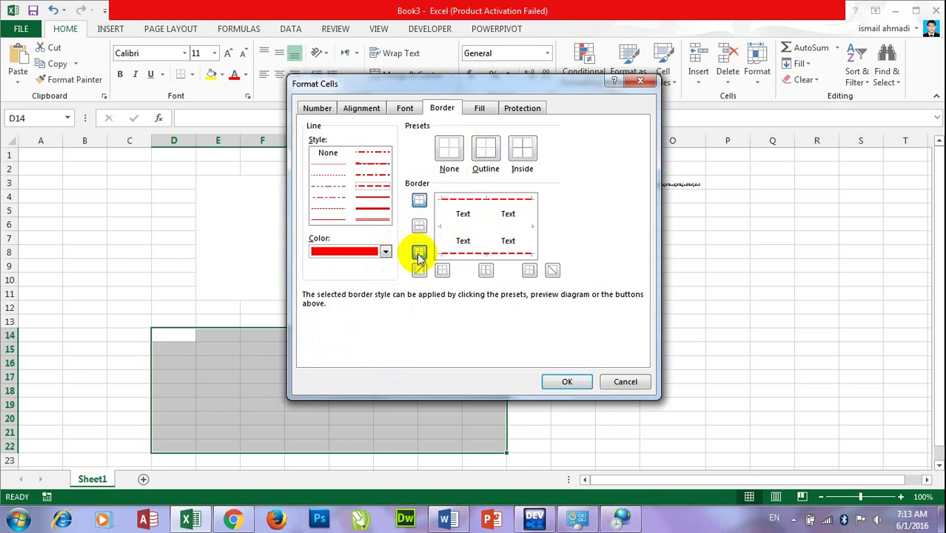
left_click(482, 271)
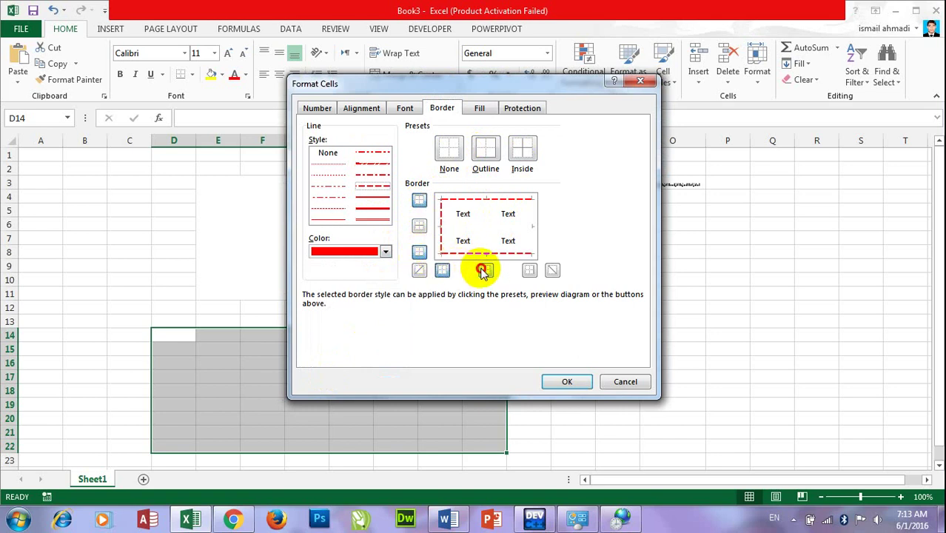
left_click(528, 271)
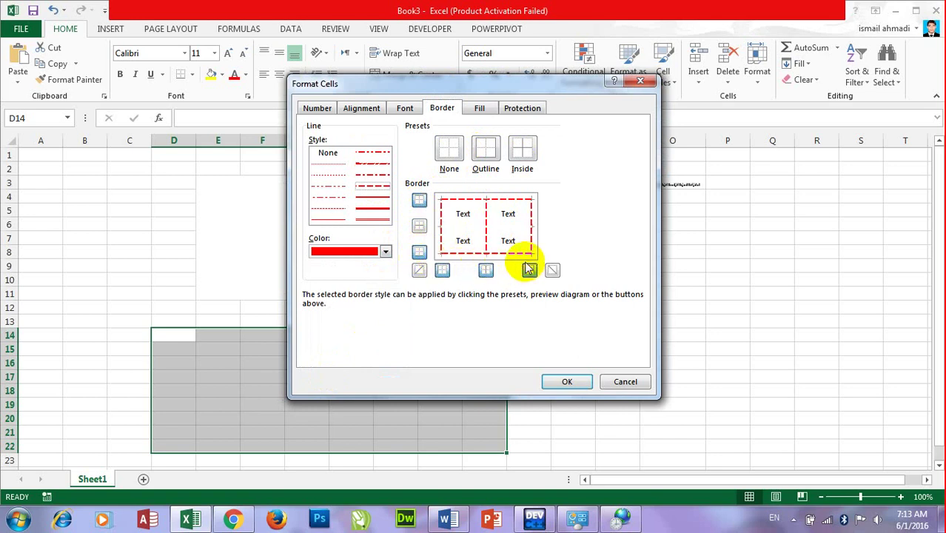
left_click(520, 154)
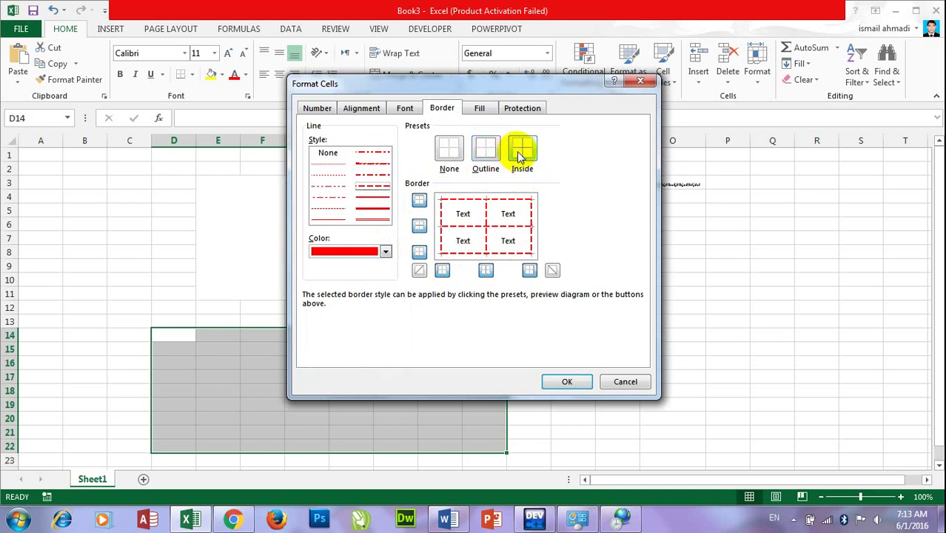
left_click(420, 268)
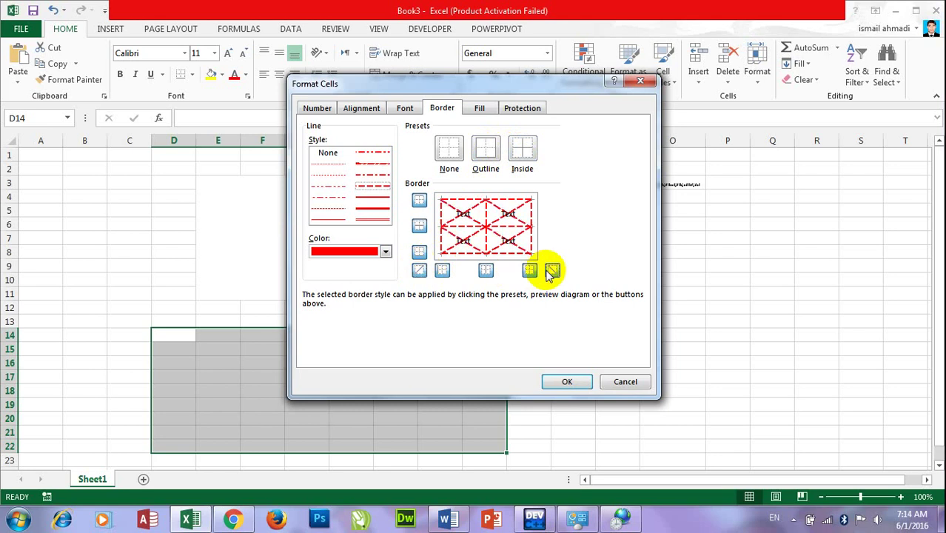
left_click(555, 379)
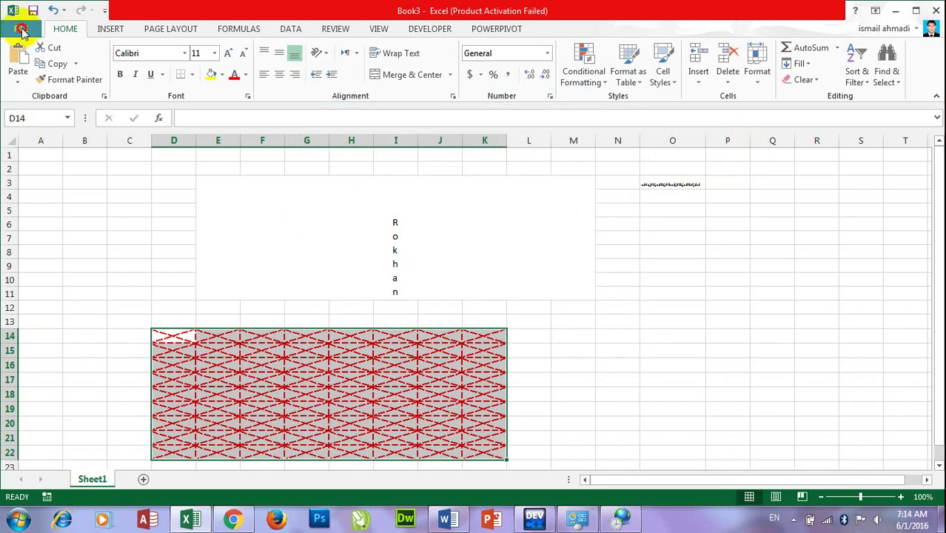
left_click(21, 28)
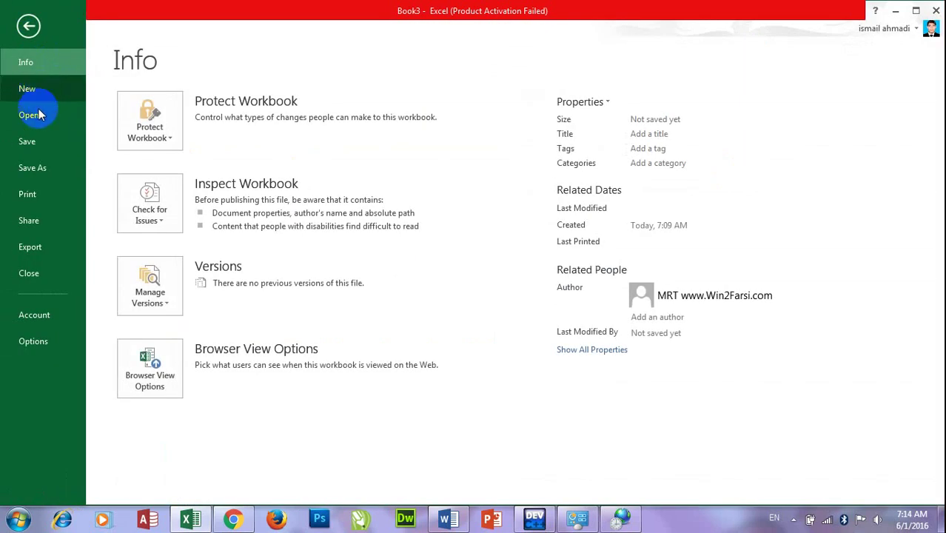
left_click(52, 115)
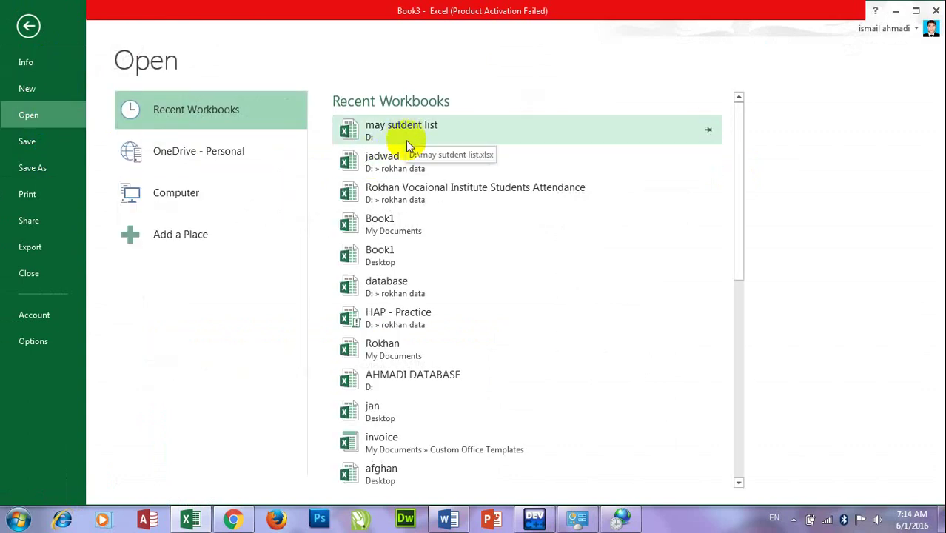
left_click(408, 188)
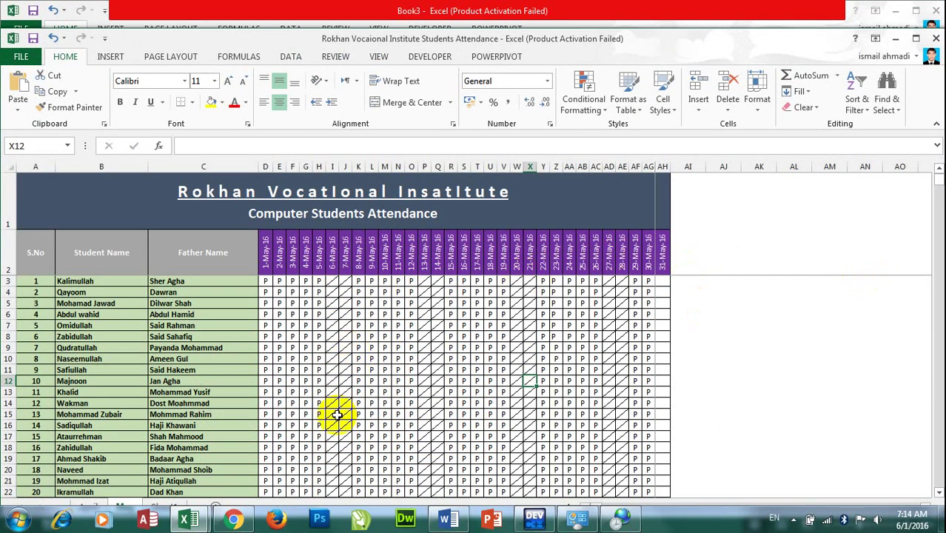
left_click(895, 38)
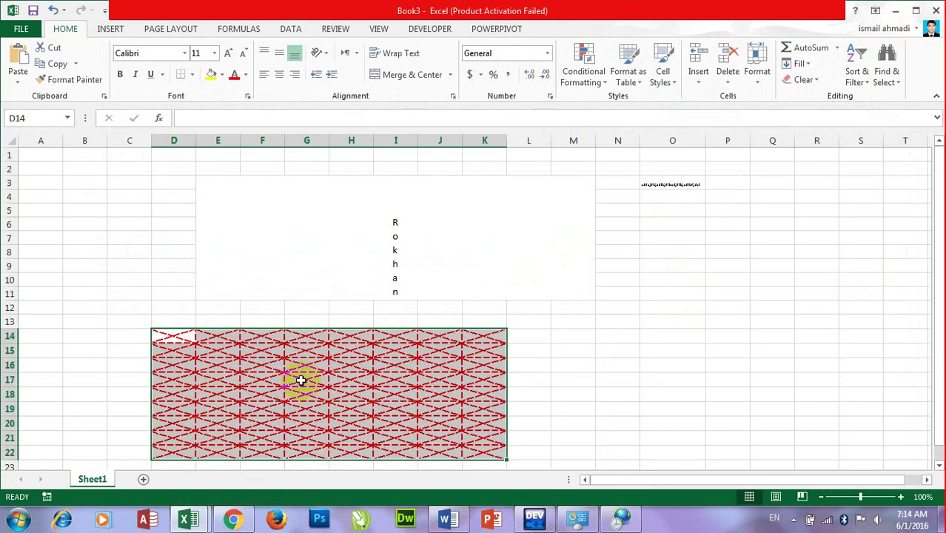
Step: Remove all borders from D14:K22
left_click(452, 96)
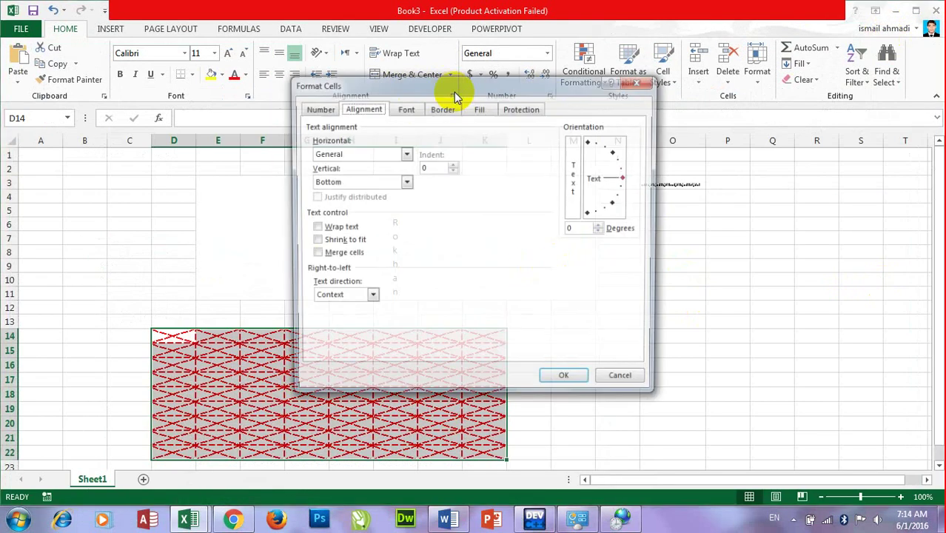
left_click(442, 108)
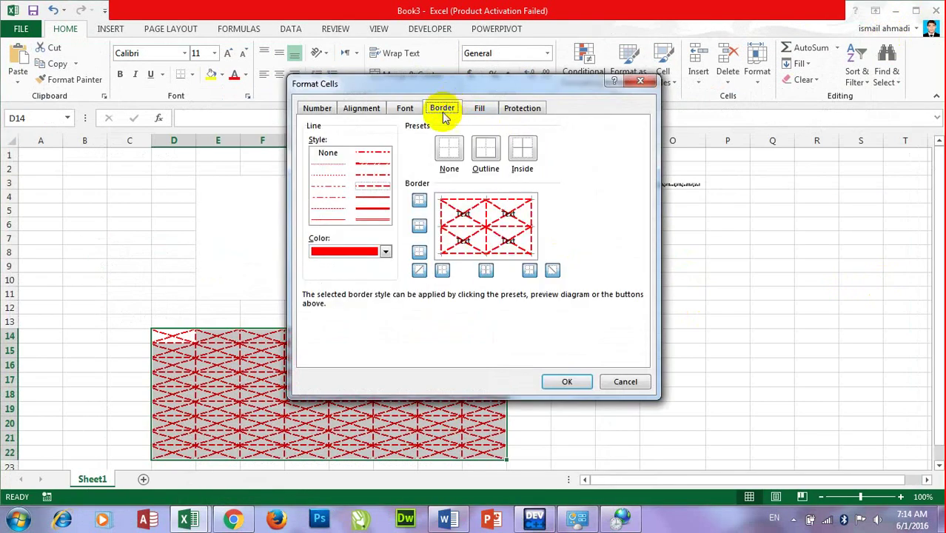
left_click(451, 151)
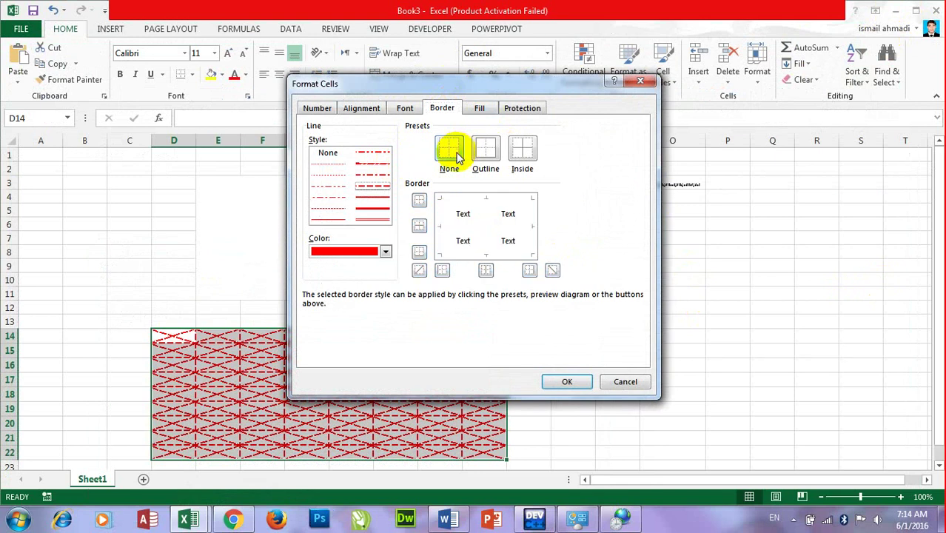
left_click(555, 379)
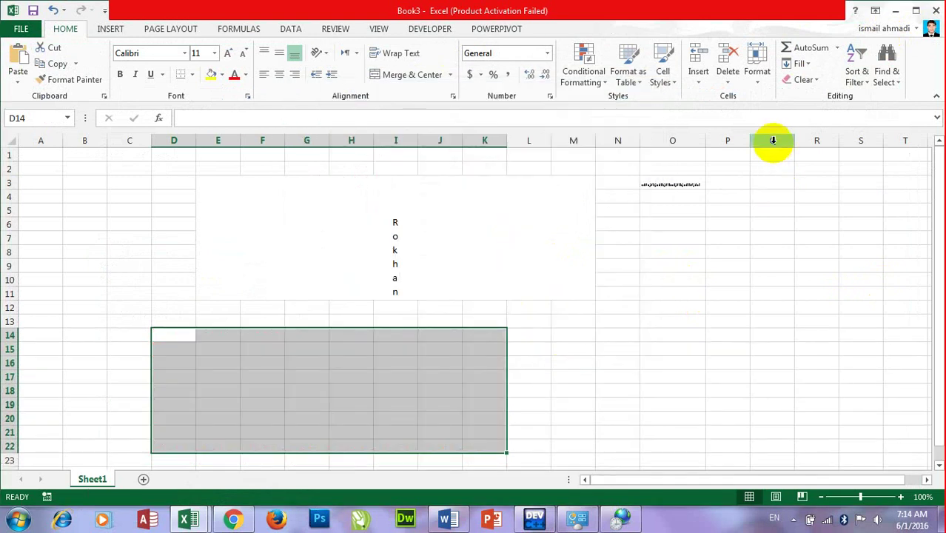
Step: Narrow columns P and Q to about 24 px and give them an upward diagonal border
left_click_drag(772, 140, 728, 140)
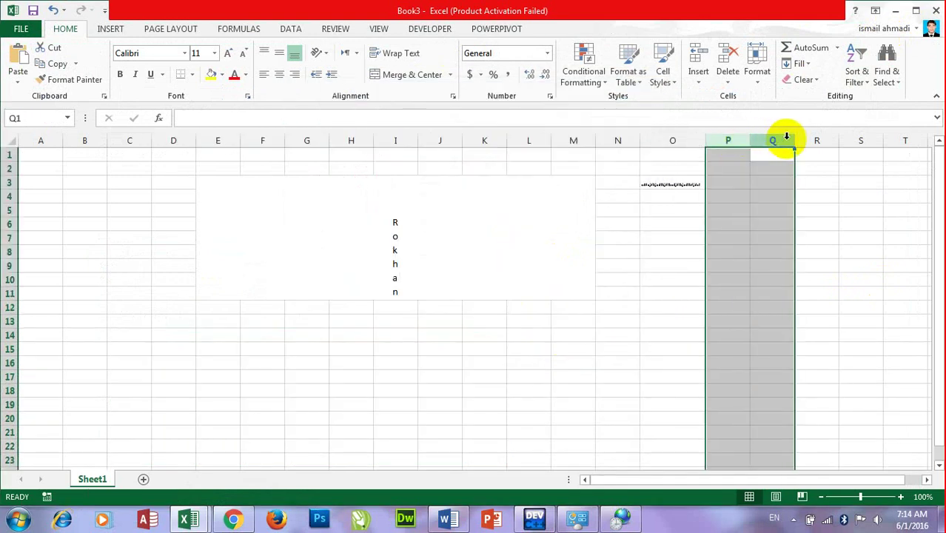
left_click_drag(793, 140, 766, 141)
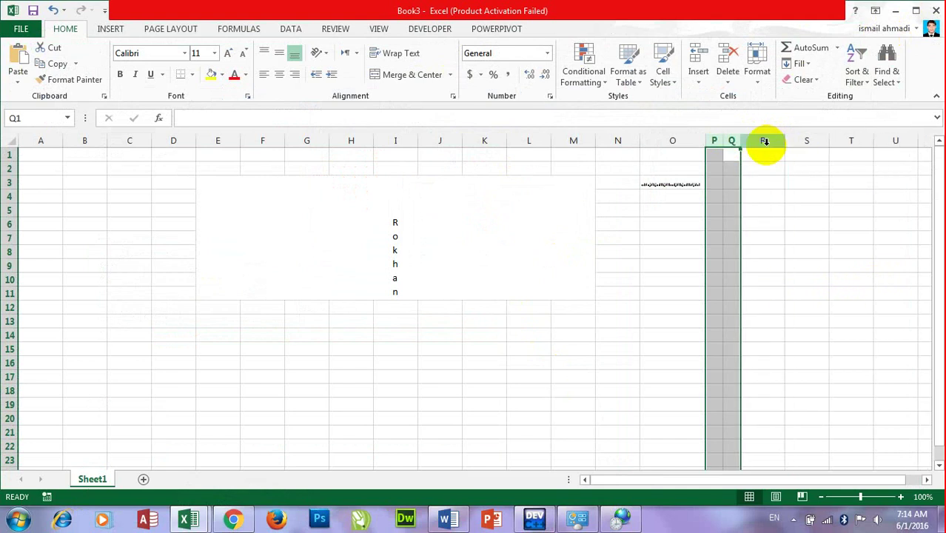
left_click(454, 98)
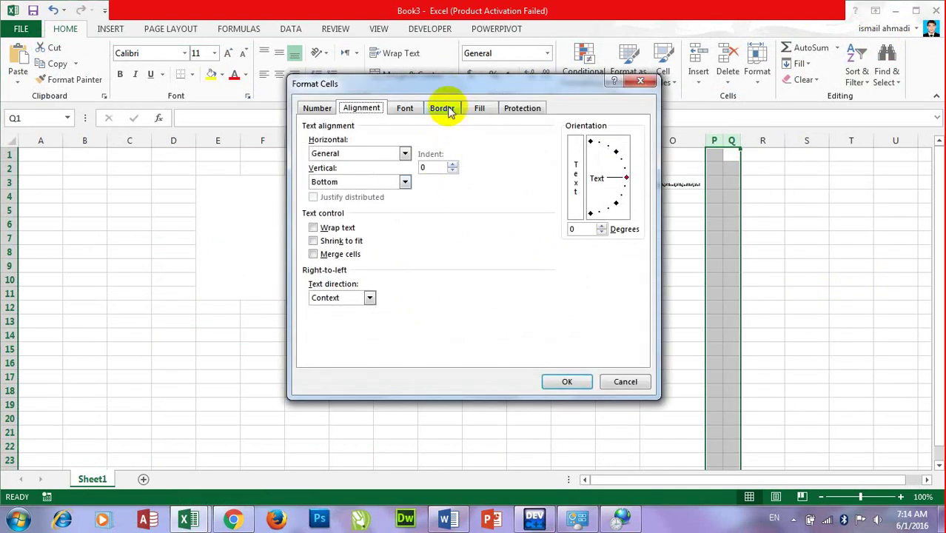
left_click(444, 109)
left_click(419, 269)
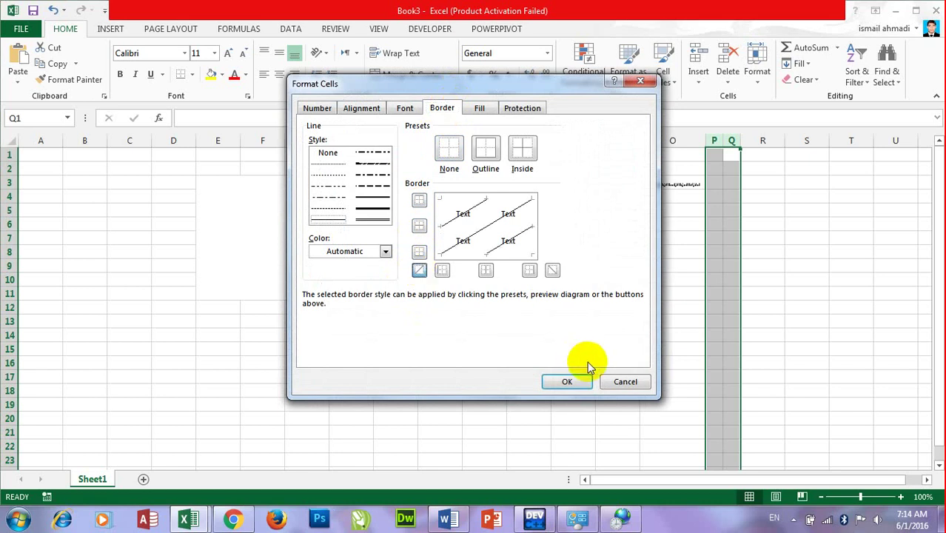
left_click(582, 381)
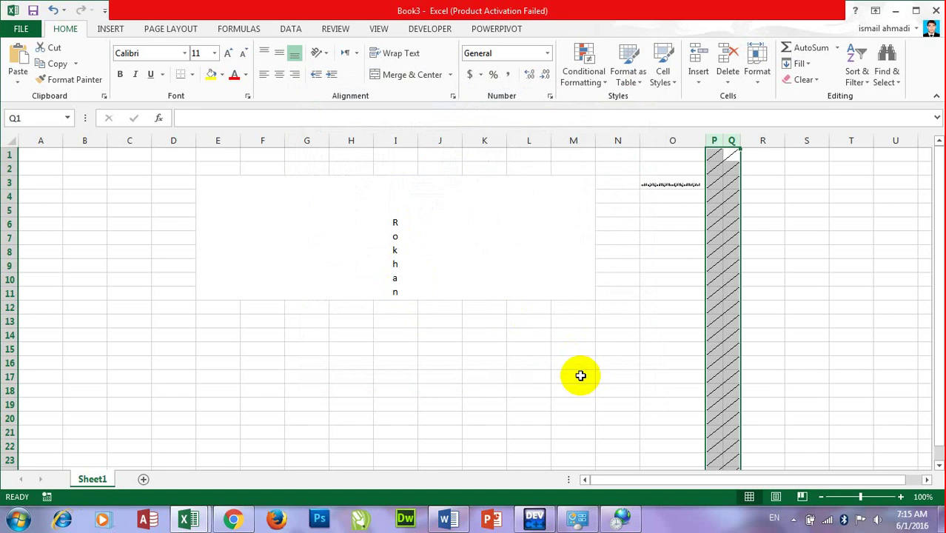
Step: Look at the Fill settings without changes, then select the merged Rokhan cell
left_click(451, 97)
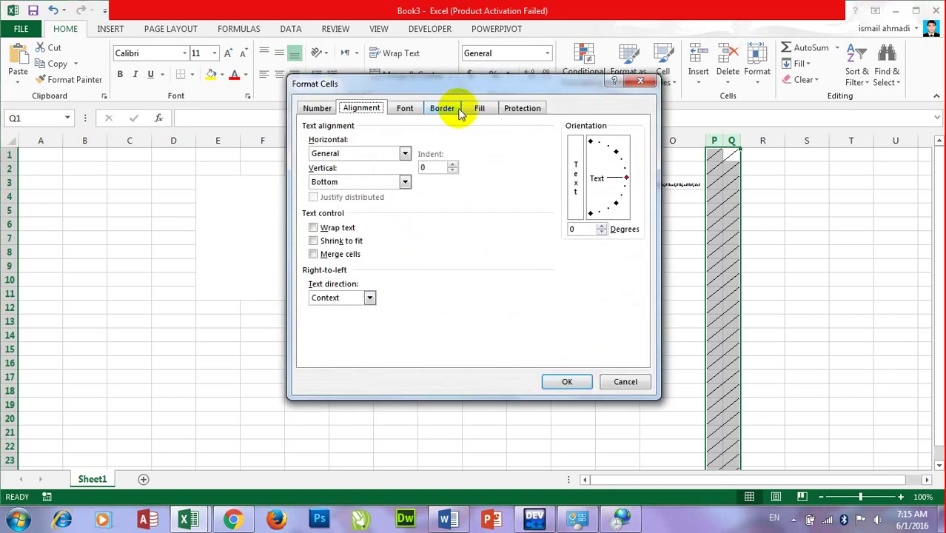
left_click(474, 109)
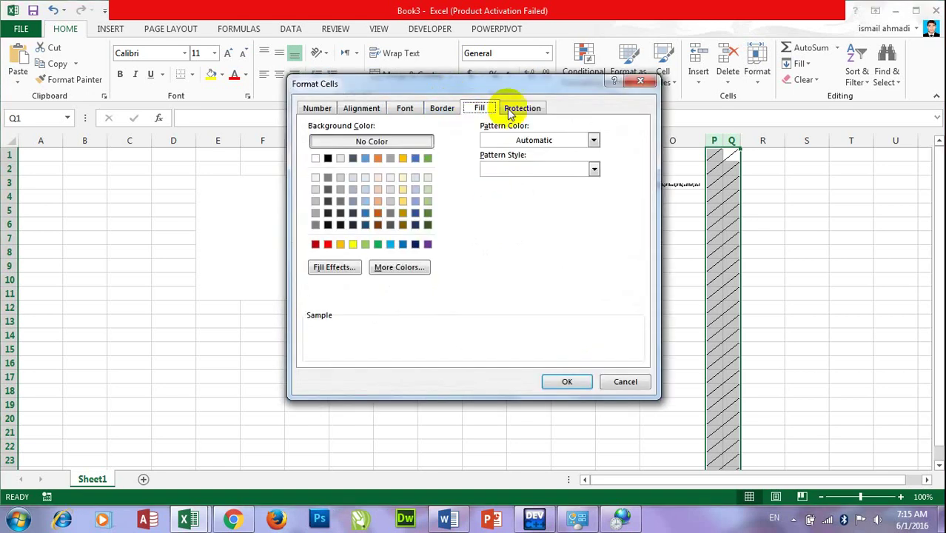
left_click(640, 84)
left_click(321, 226)
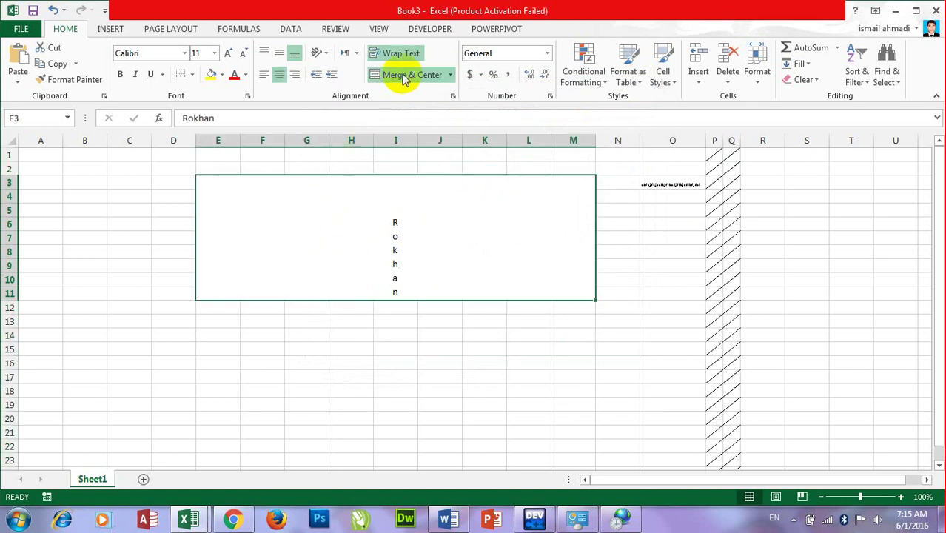
Step: Middle-align the Rokhan text and set its font size to 14
left_click(279, 54)
left_click(226, 54)
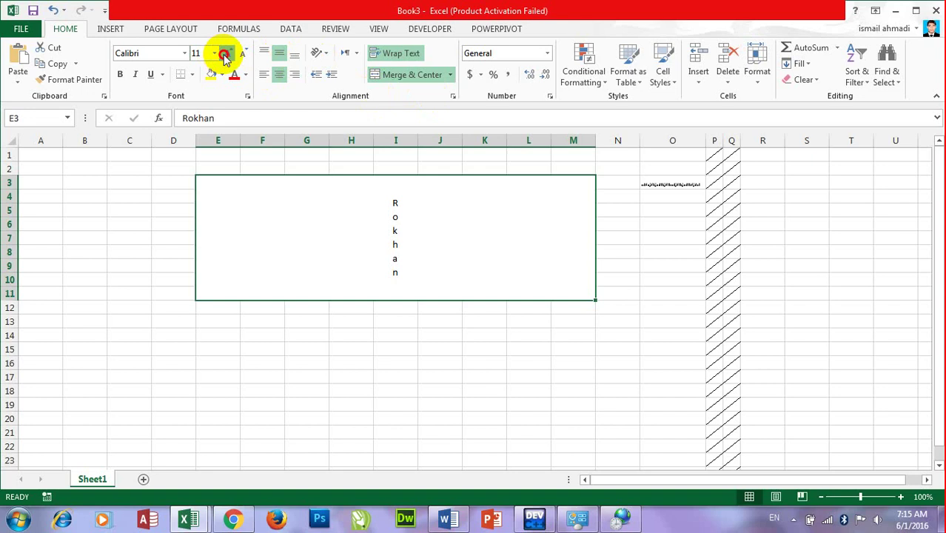
left_click(226, 54)
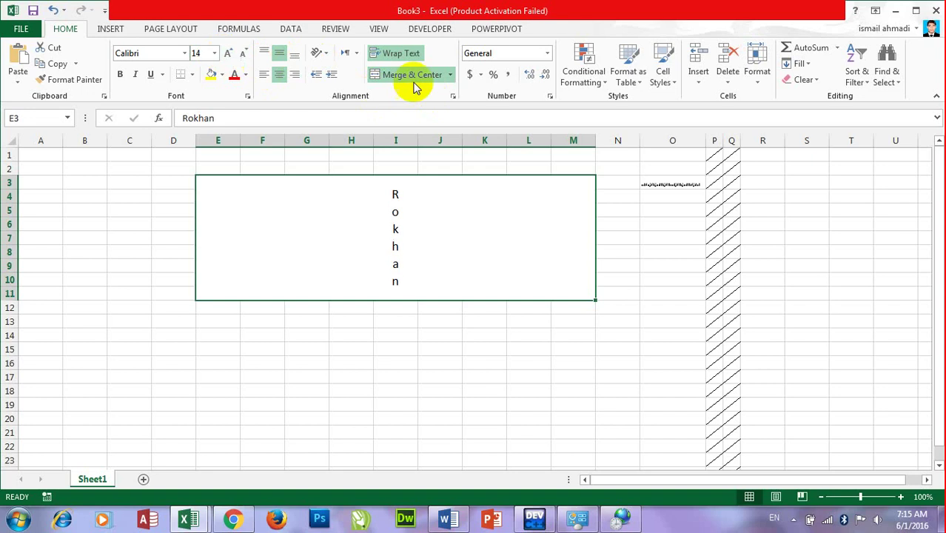
Step: Fill the merged block with a custom light green, RGB 132/240/124
left_click(452, 96)
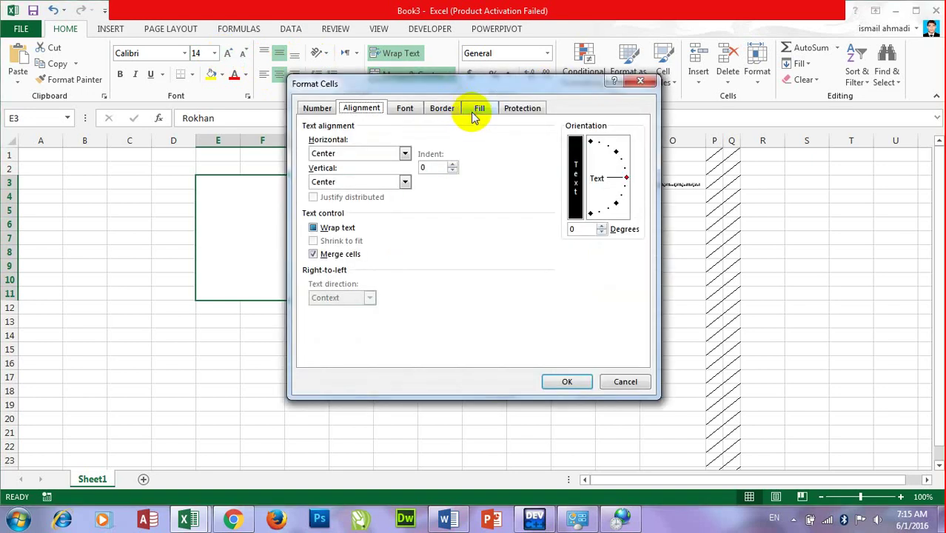
left_click(479, 108)
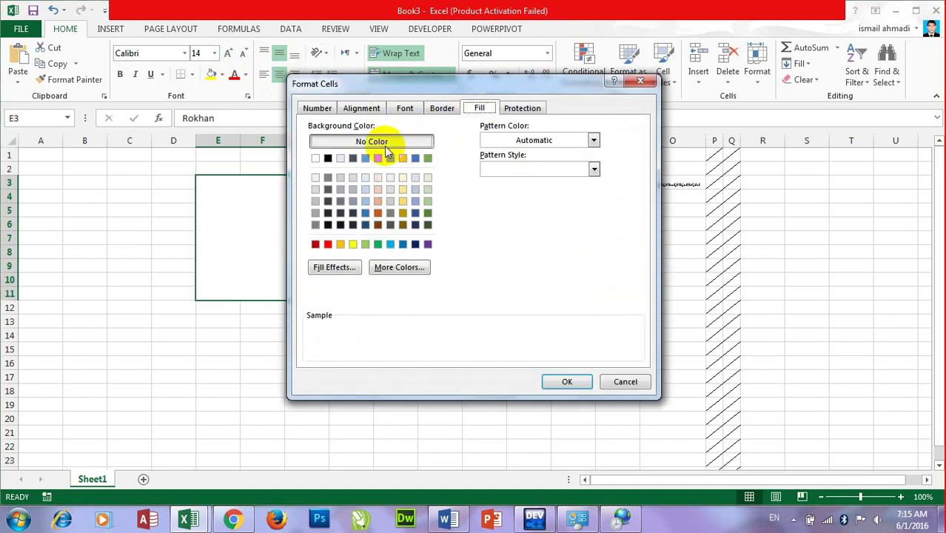
left_click(401, 159)
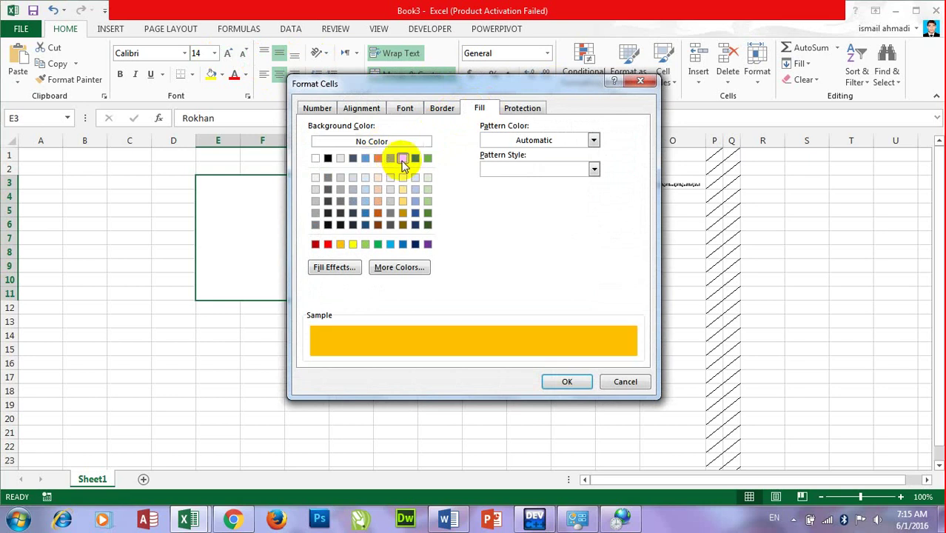
left_click(427, 158)
left_click(427, 178)
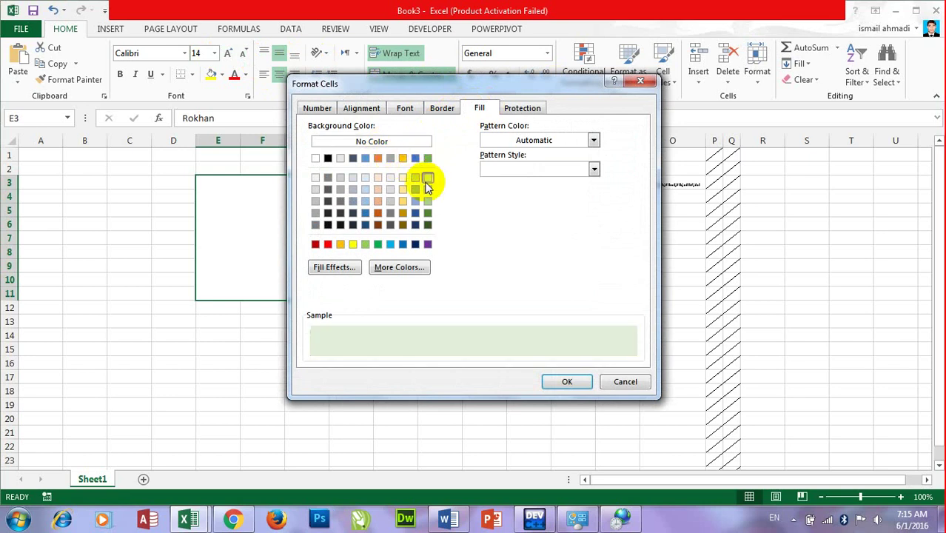
left_click(393, 268)
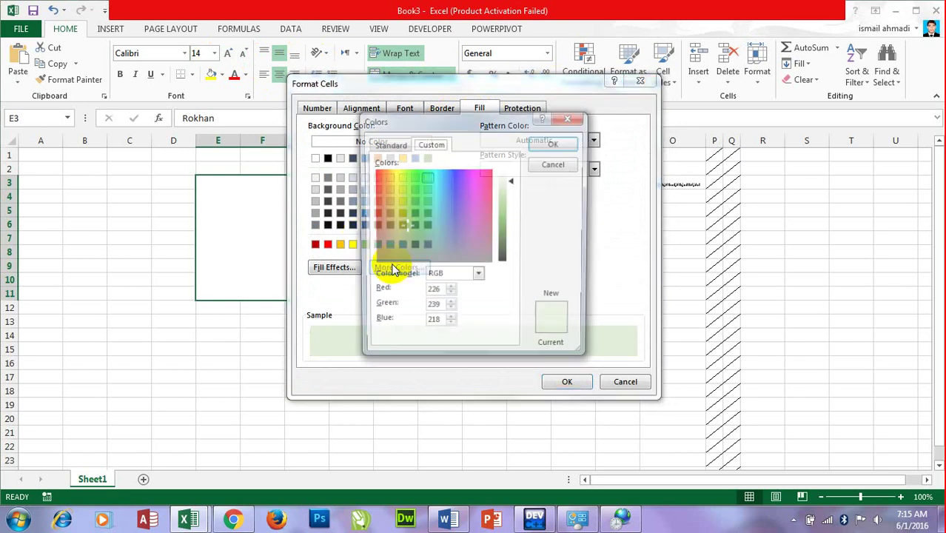
left_click(507, 198)
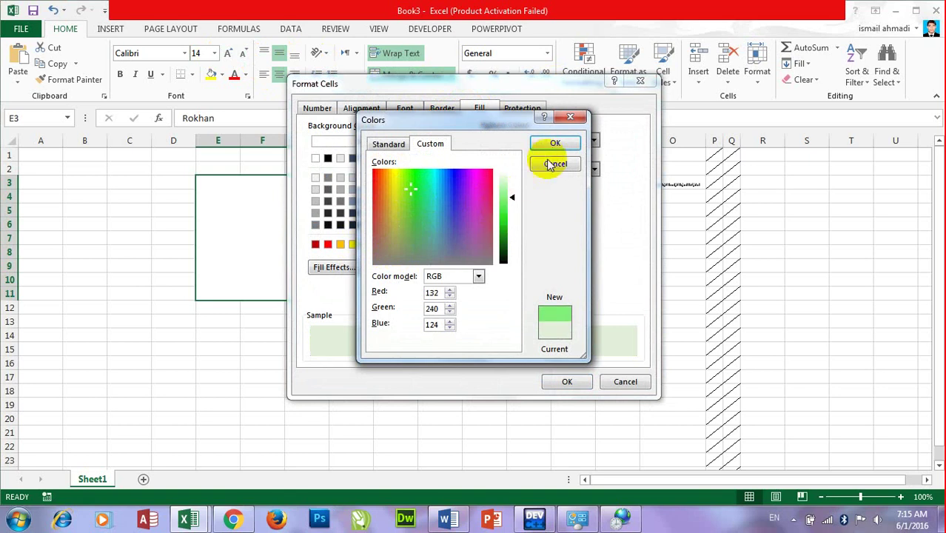
left_click(553, 145)
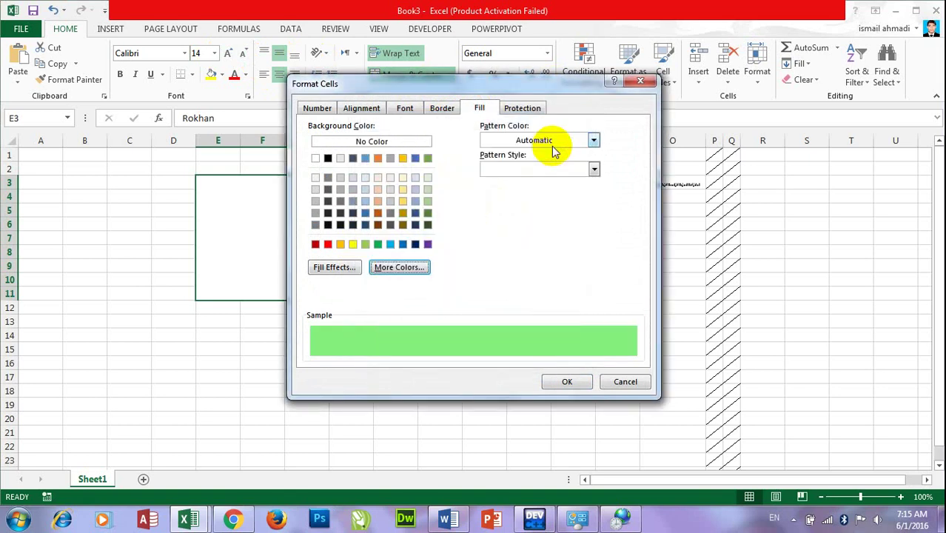
left_click(556, 381)
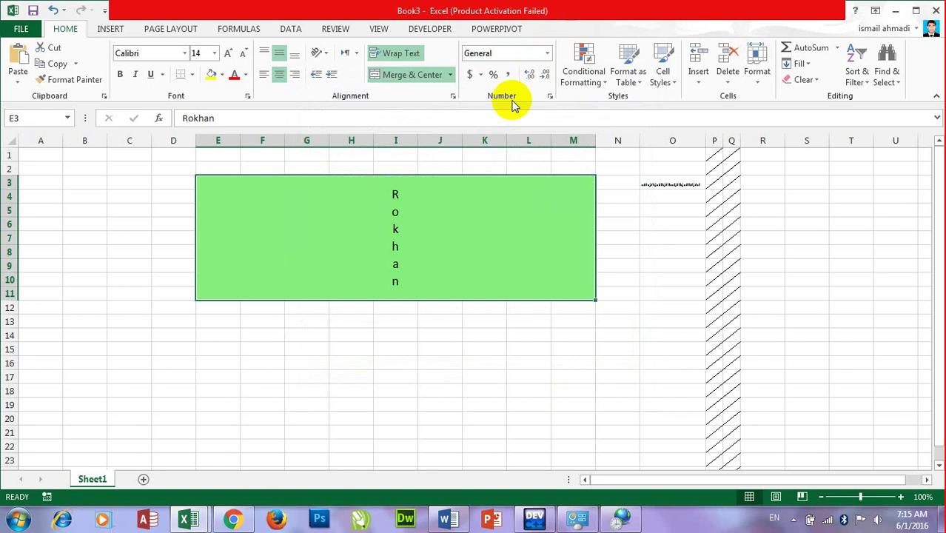
Step: Set up a two-colour gradient fill from yellow to light green
left_click(452, 95)
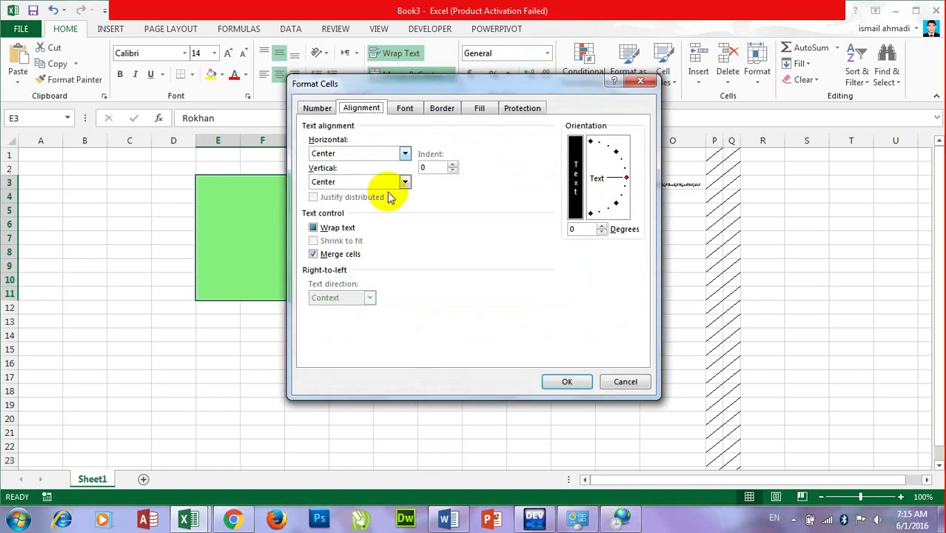
left_click(477, 111)
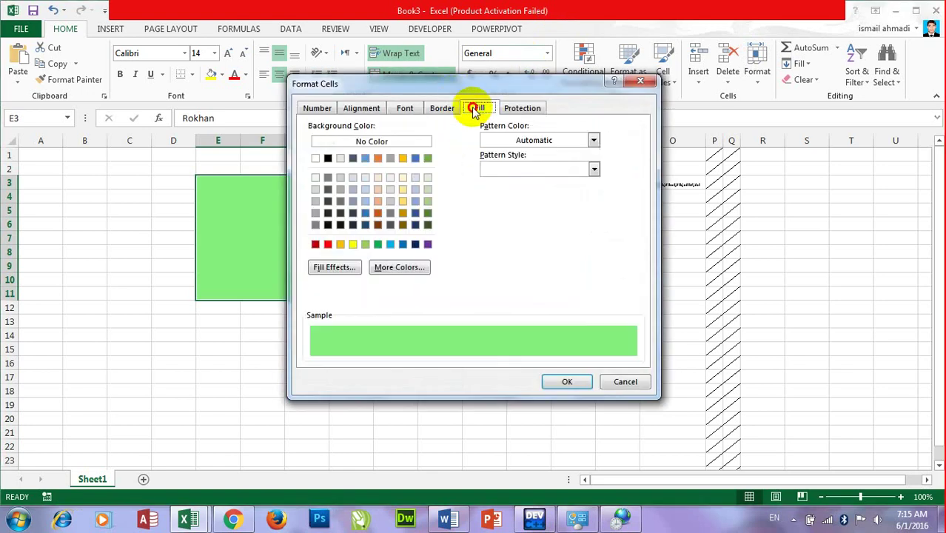
left_click(334, 269)
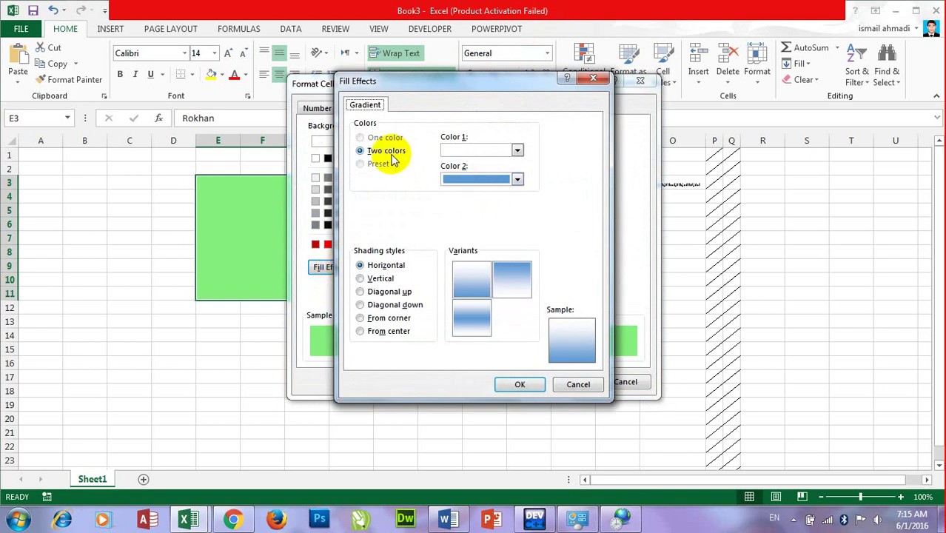
left_click(464, 152)
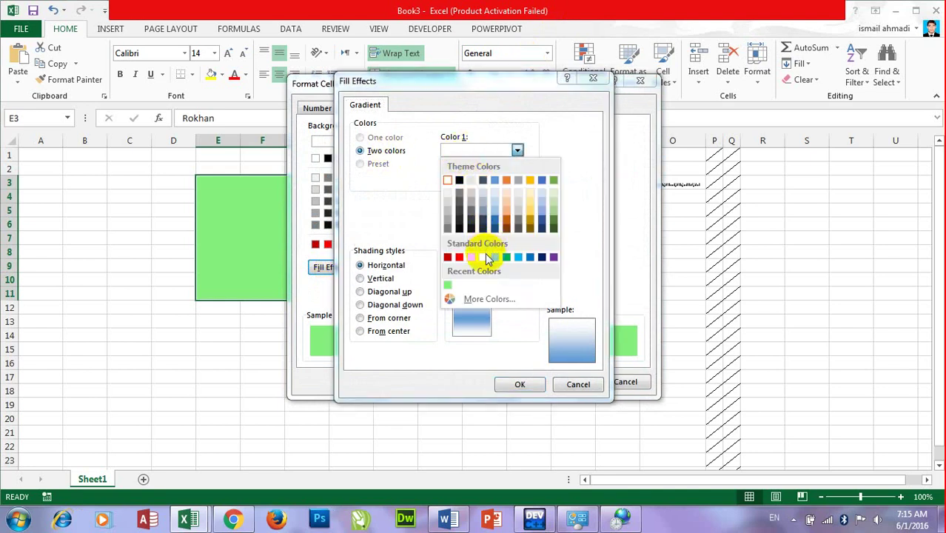
left_click(485, 255)
left_click(475, 183)
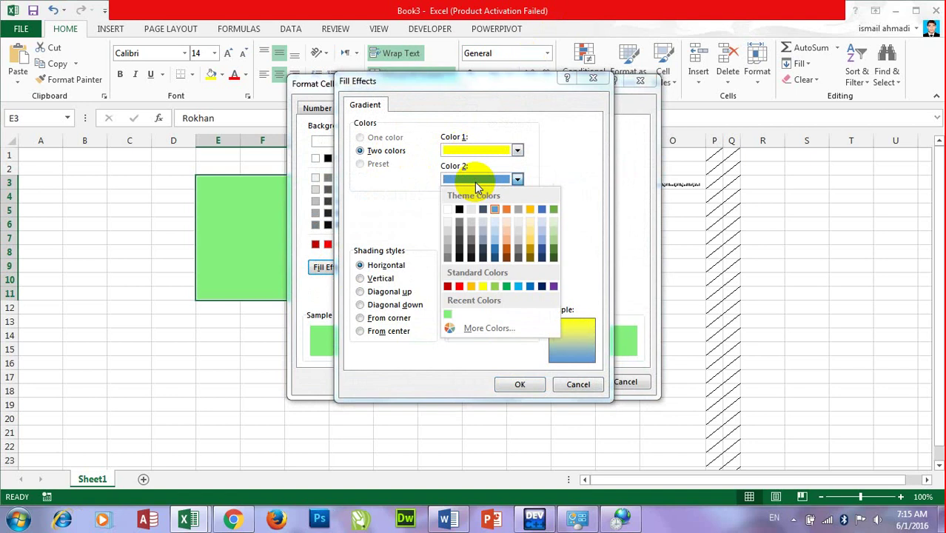
left_click(495, 286)
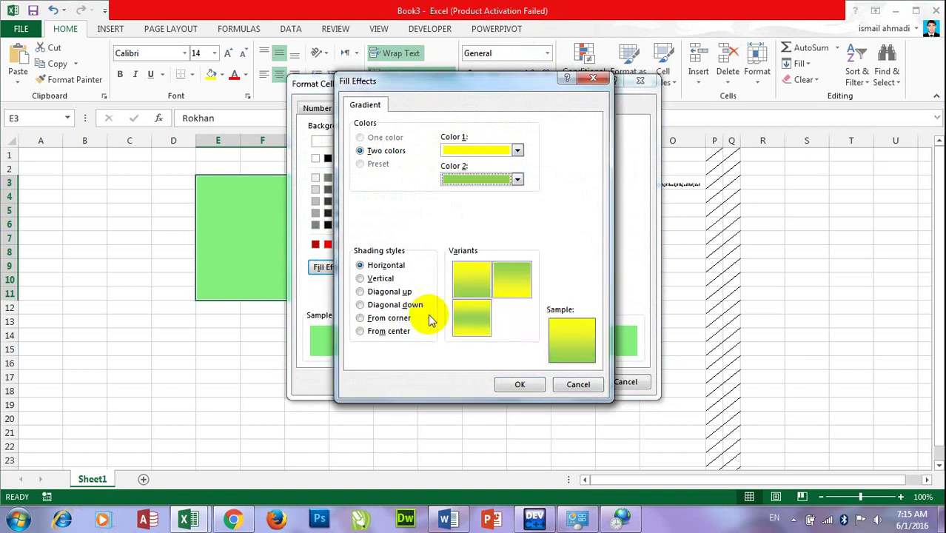
Step: Choose the first Diagonal up gradient variant and apply it to the merged block
left_click(384, 279)
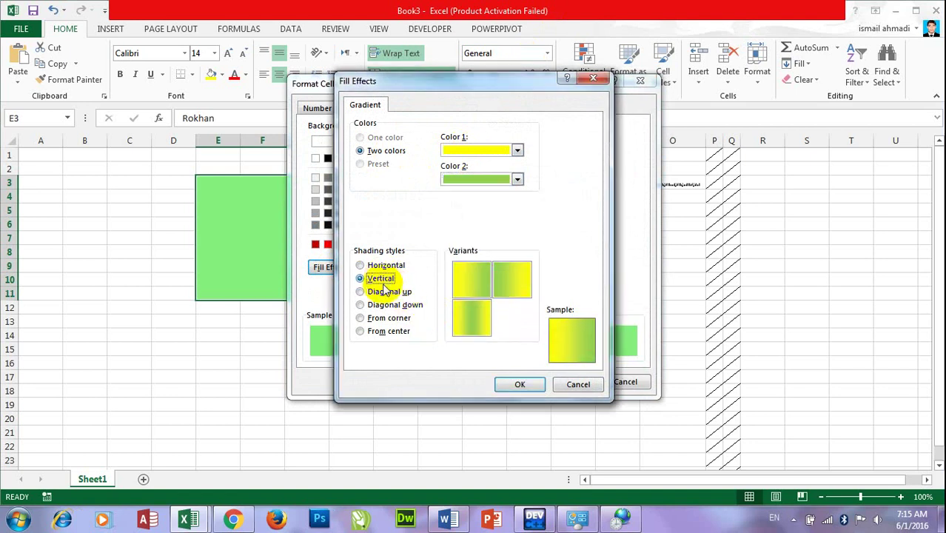
left_click(384, 291)
left_click(384, 305)
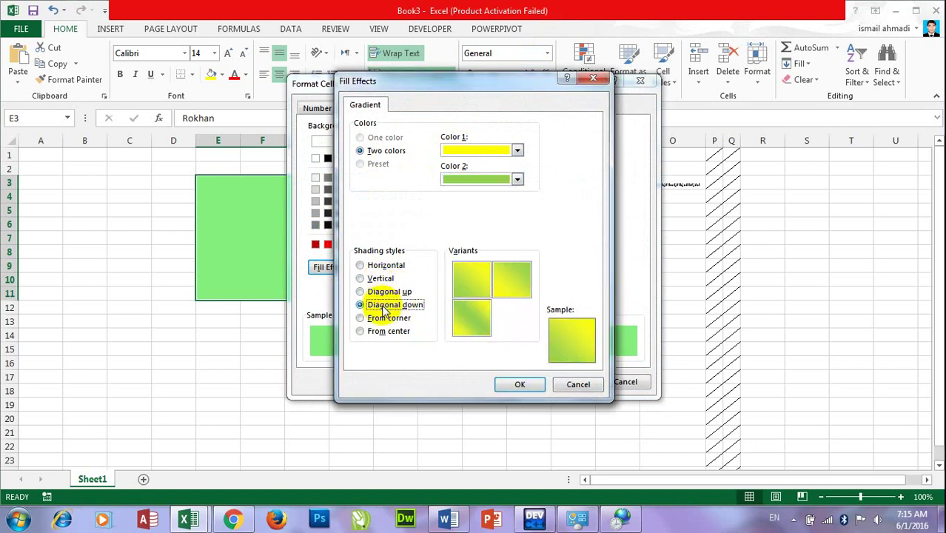
left_click(384, 318)
left_click(384, 332)
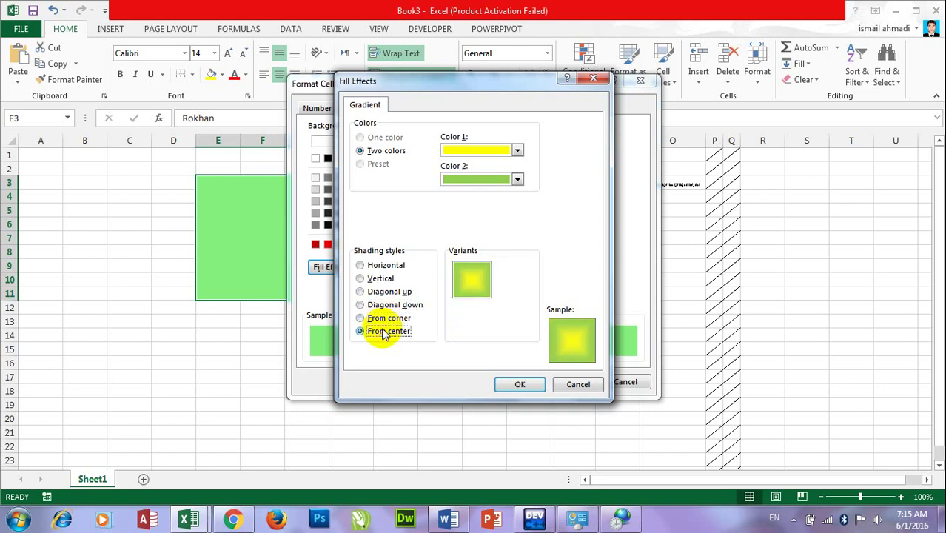
left_click(380, 279)
left_click(384, 292)
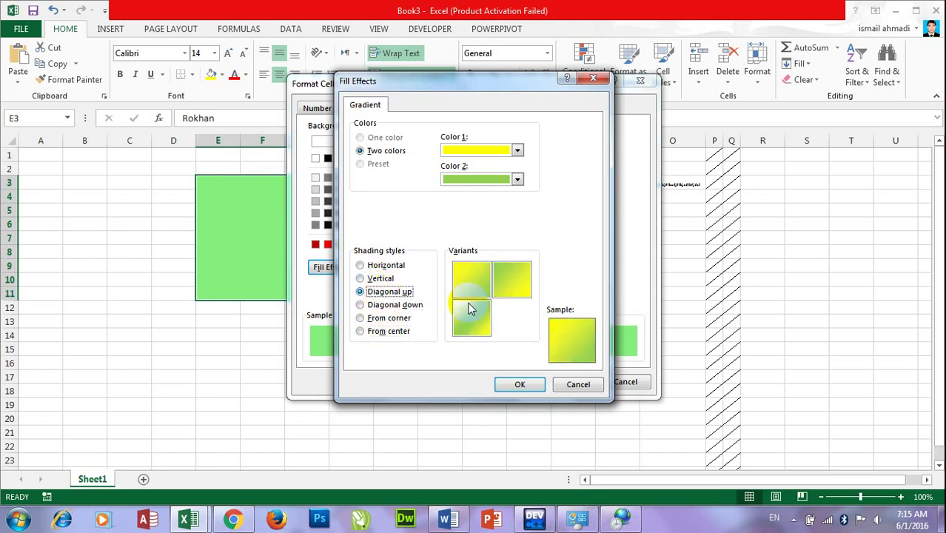
left_click(513, 281)
left_click(480, 292)
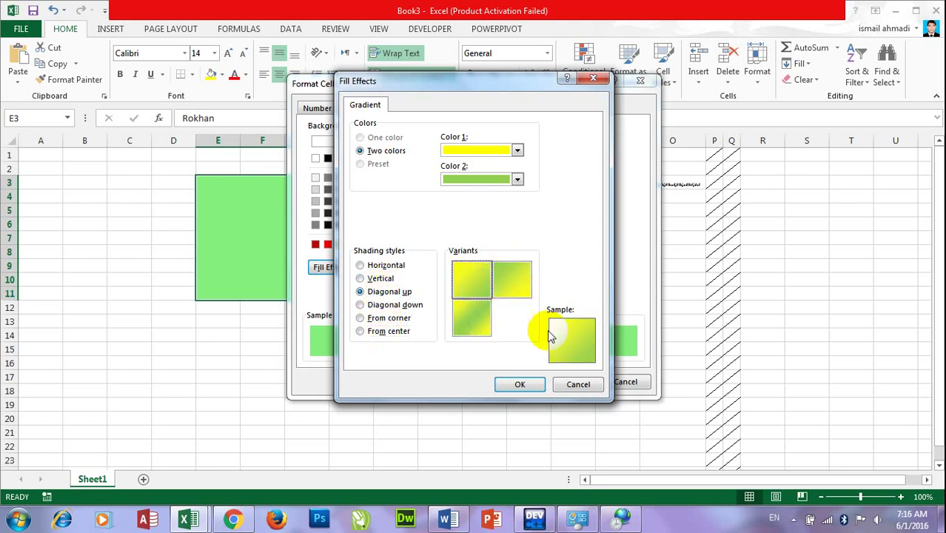
left_click(519, 384)
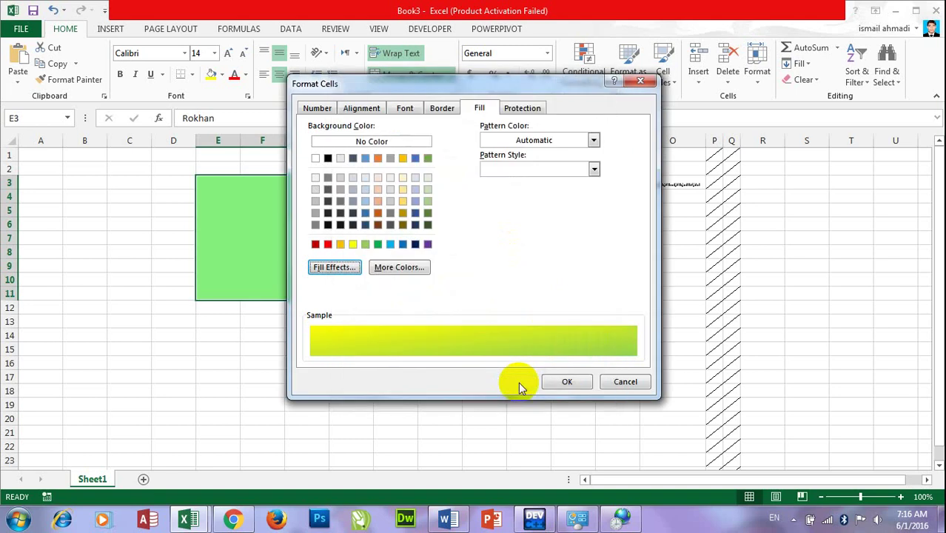
left_click(555, 381)
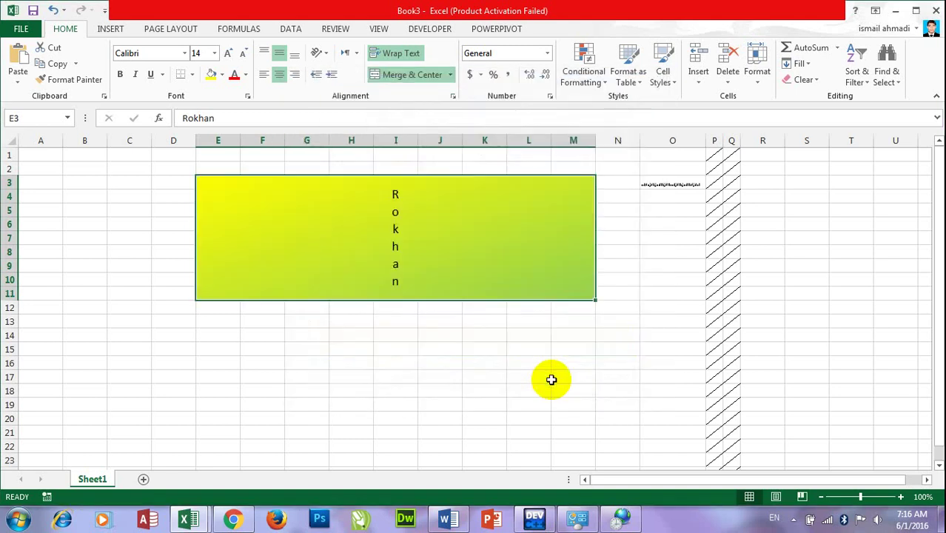
Step: Fill the Rokhan block with an orange thin diagonal stripe pattern, then view its Protection settings
left_click(455, 98)
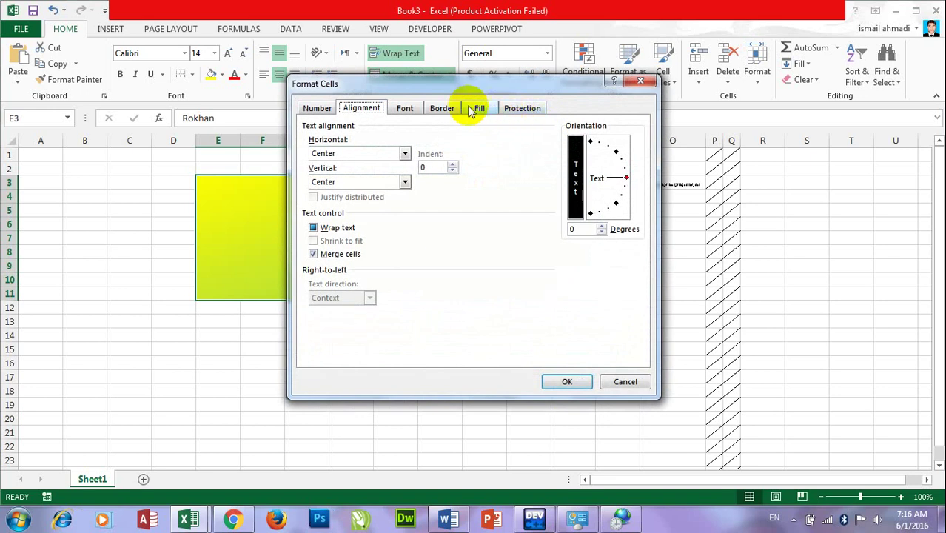
left_click(475, 110)
left_click(536, 140)
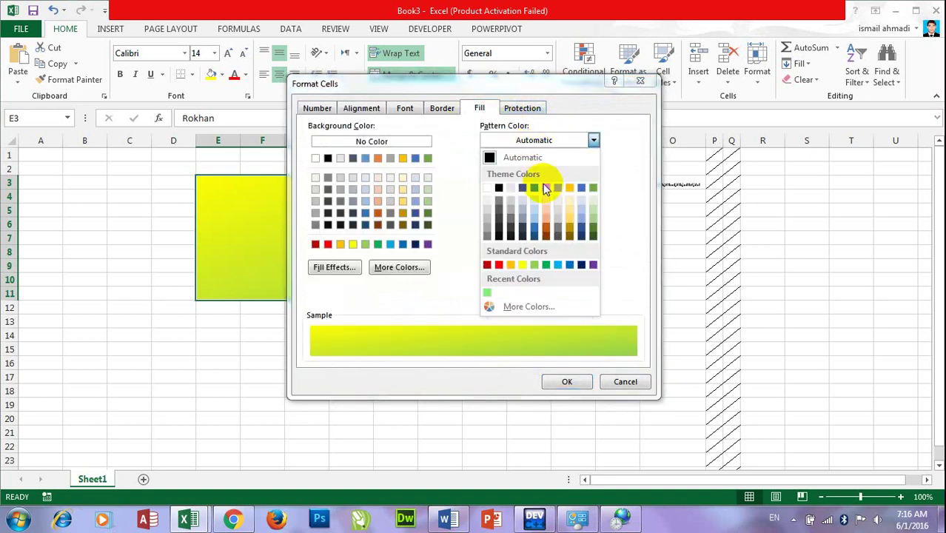
left_click(545, 189)
left_click(537, 169)
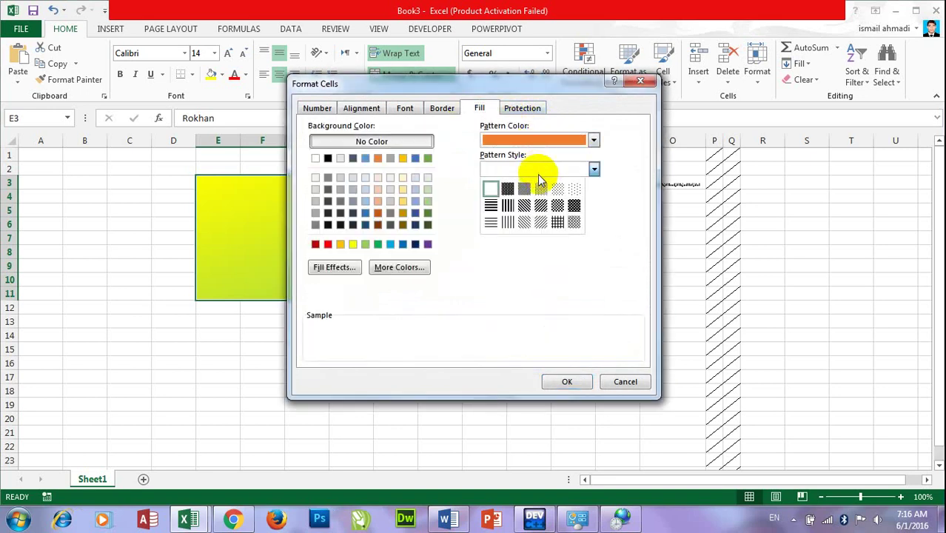
left_click(540, 222)
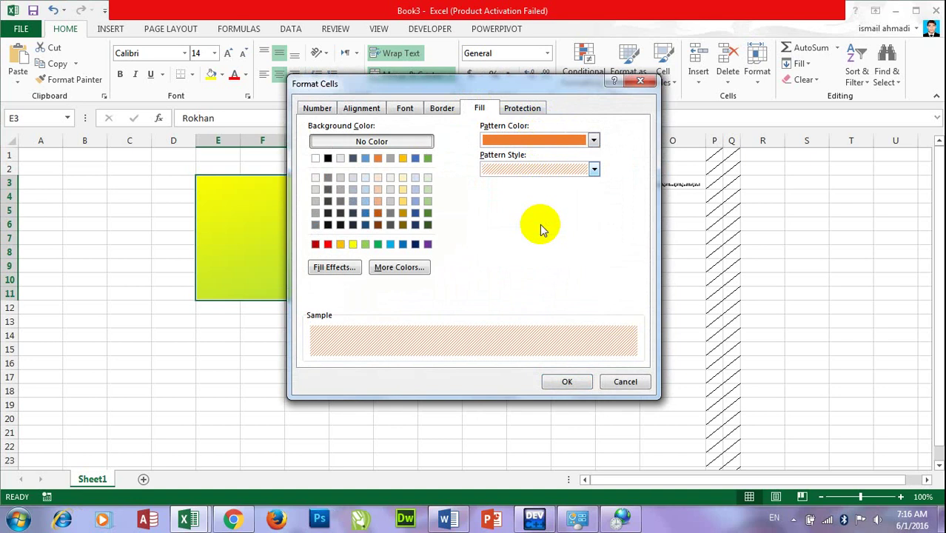
left_click(552, 382)
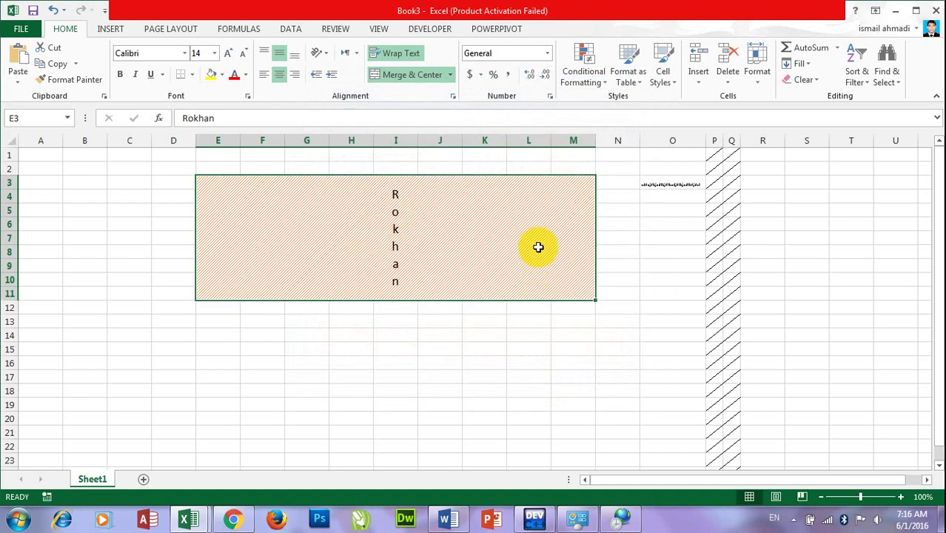
left_click(455, 97)
left_click(514, 111)
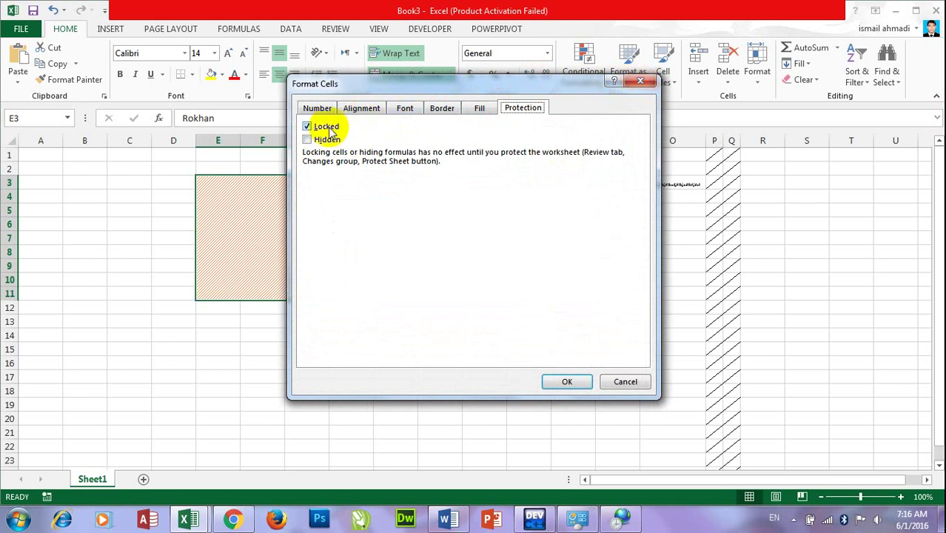
Step: Close Book3 without saving its changes
left_click(640, 81)
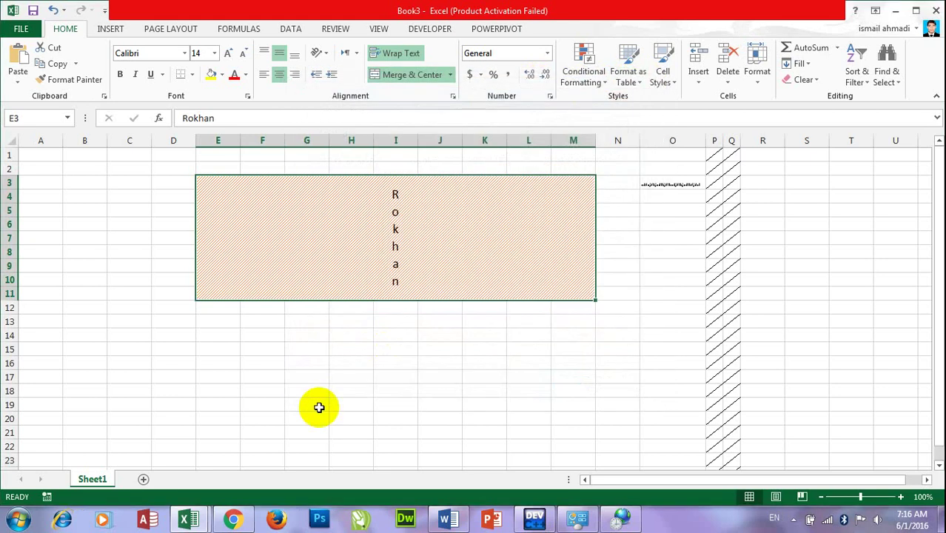
key("alt+F4")
key("Tab")
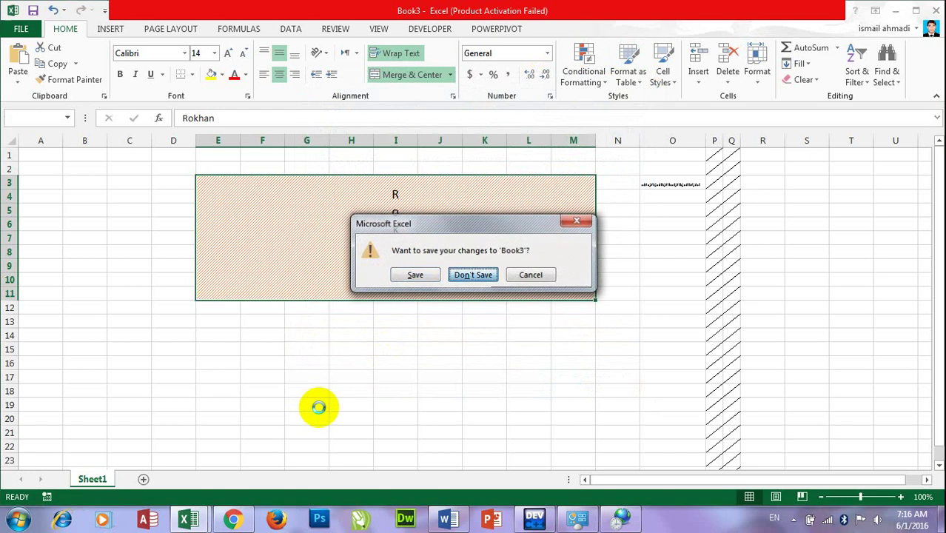
key("Return")
type("N")
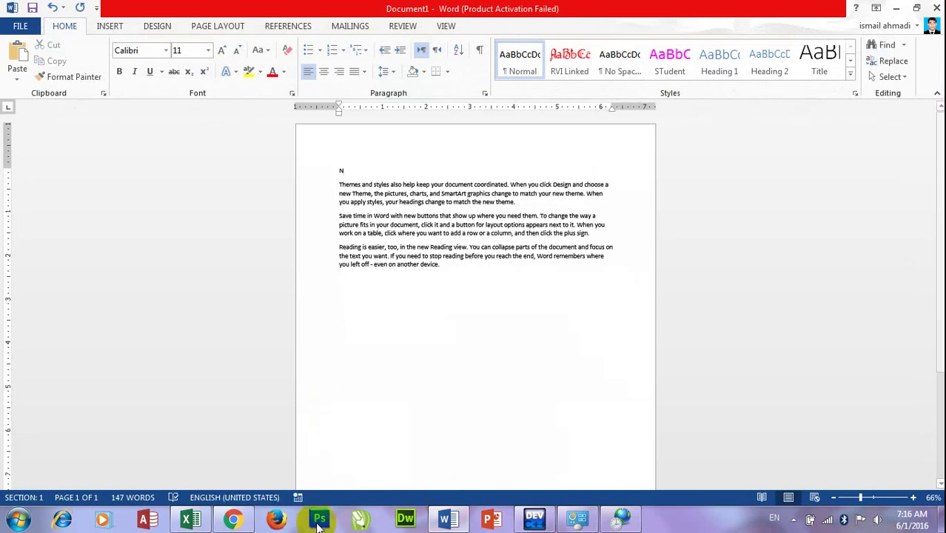
Step: Return to the Excel window and create a new blank workbook, Book4
left_click(194, 520)
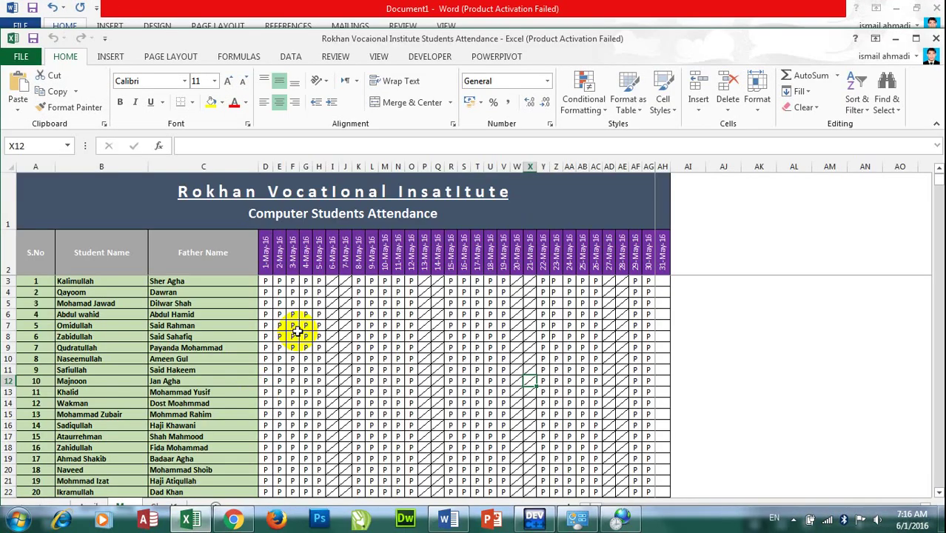
left_click(797, 279)
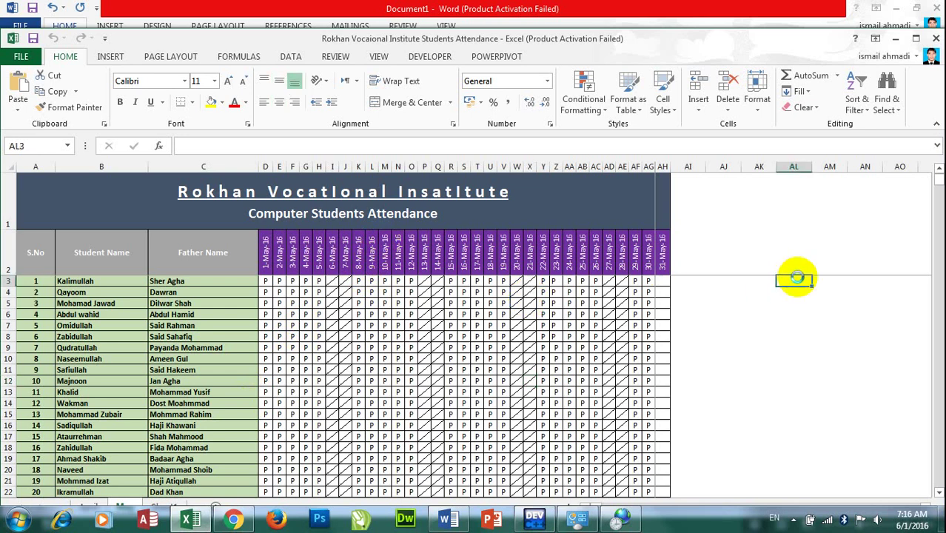
key("ctrl+n")
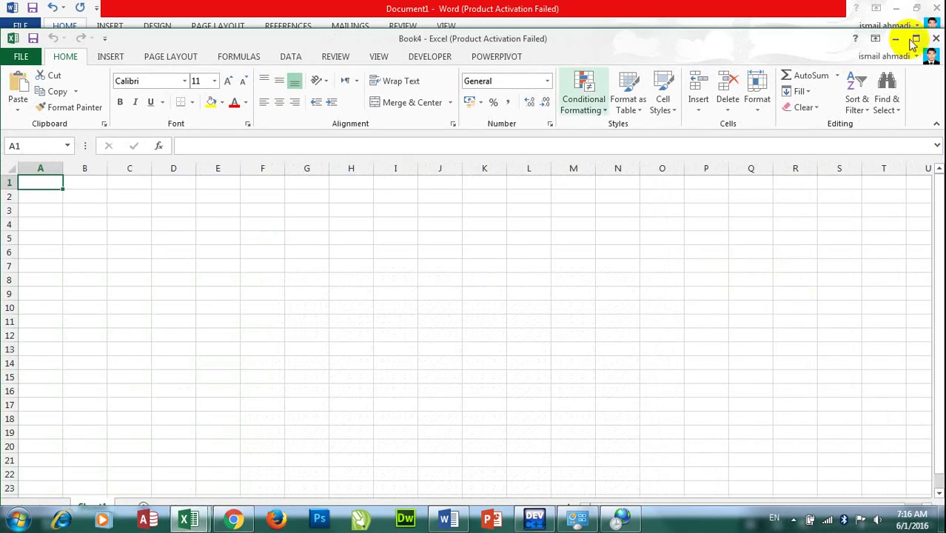
Step: Maximize Book4, fill E3:P21 with 'wefewr', then clear it again
left_click(915, 39)
left_click_drag(217, 180, 723, 424)
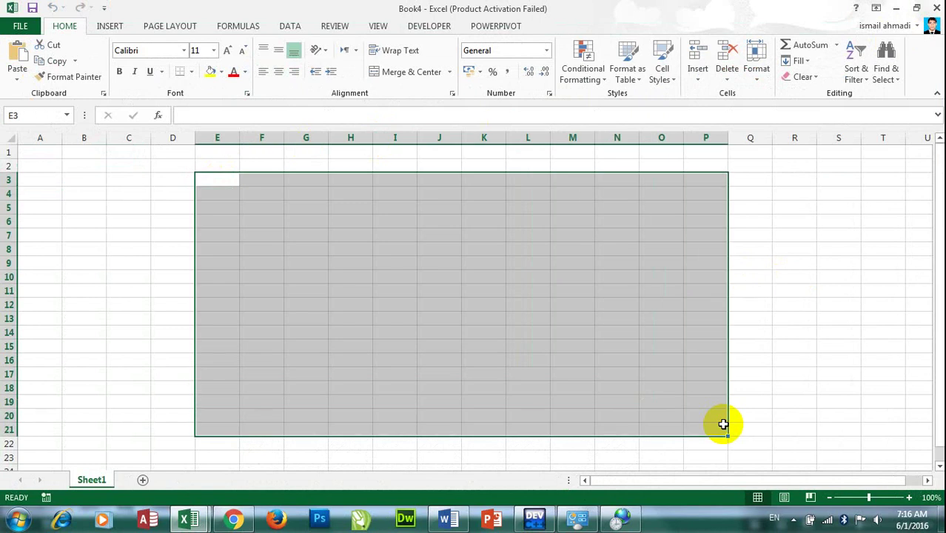
type("wefewr")
key("ctrl+Return")
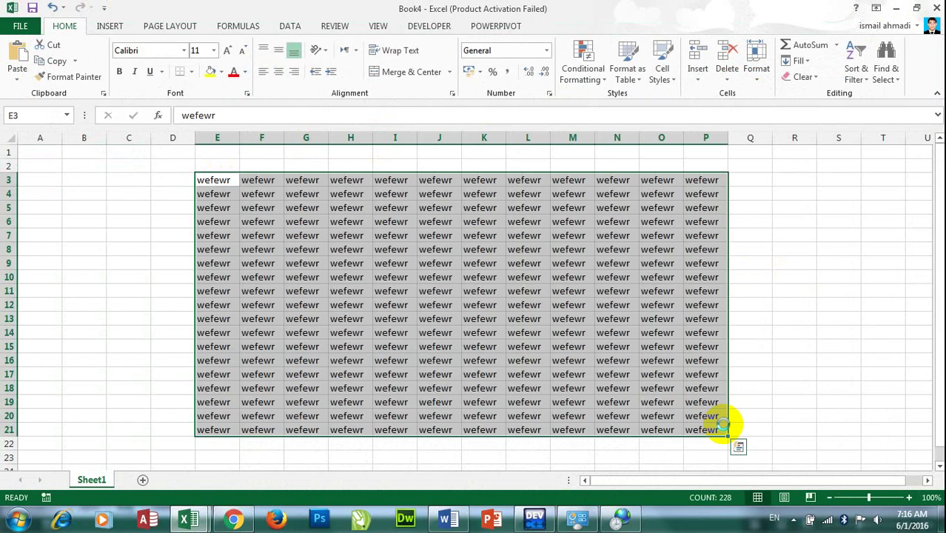
key("Delete")
left_click(472, 290)
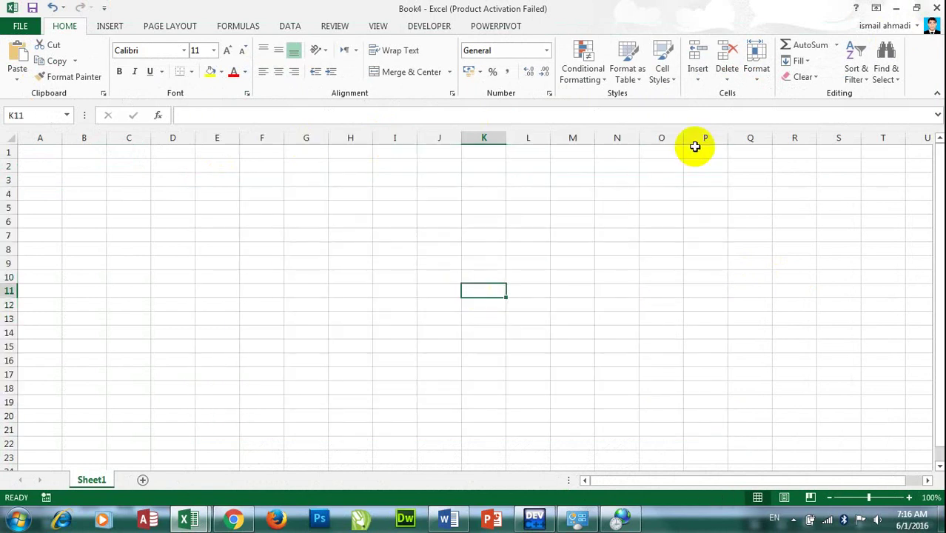
Step: Protect the sheet with a password and confirm that deleting F6:L16 is blocked
left_click(756, 83)
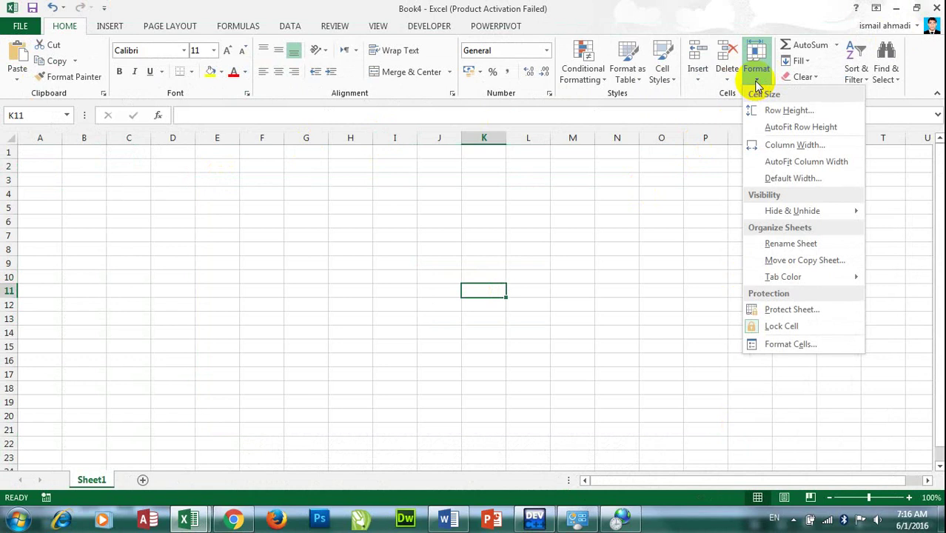
left_click(783, 311)
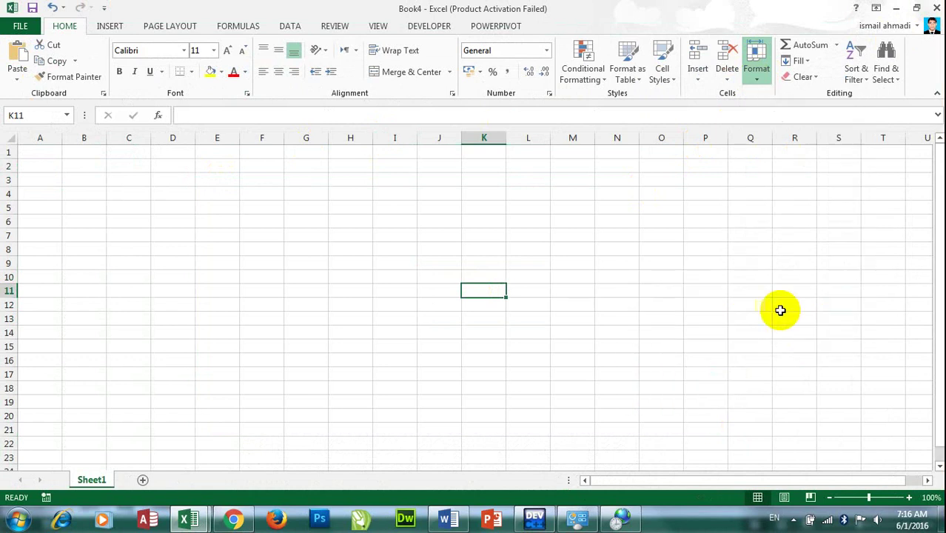
key("Return")
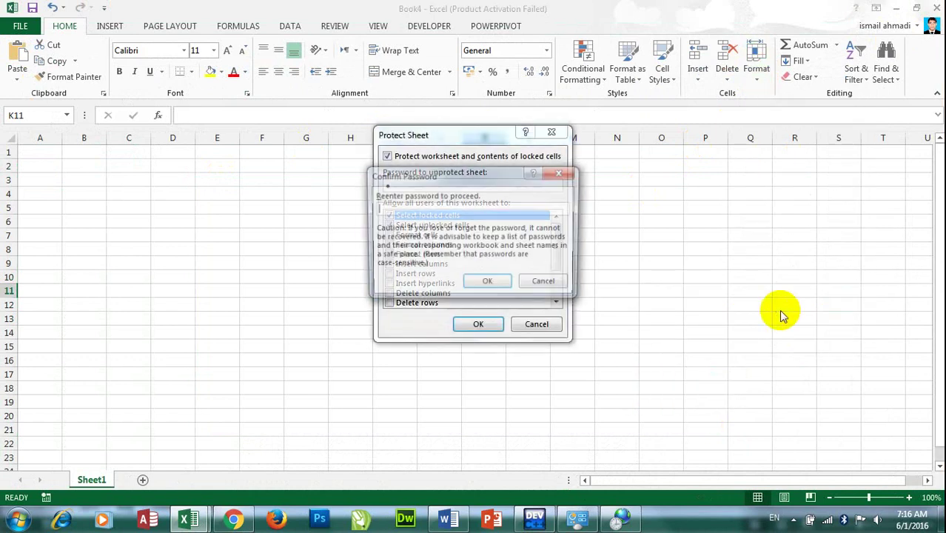
type("1")
key("Return")
left_click_drag(268, 223, 548, 359)
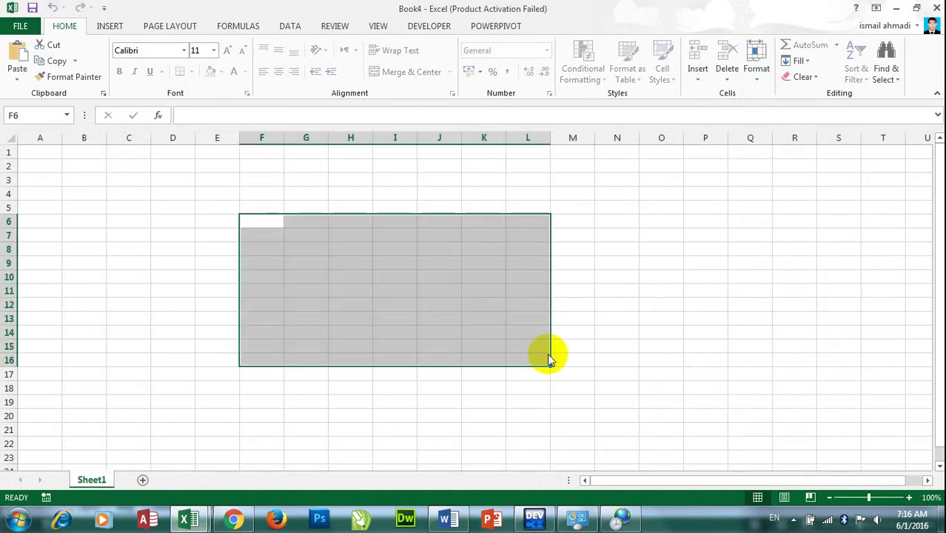
key("Delete")
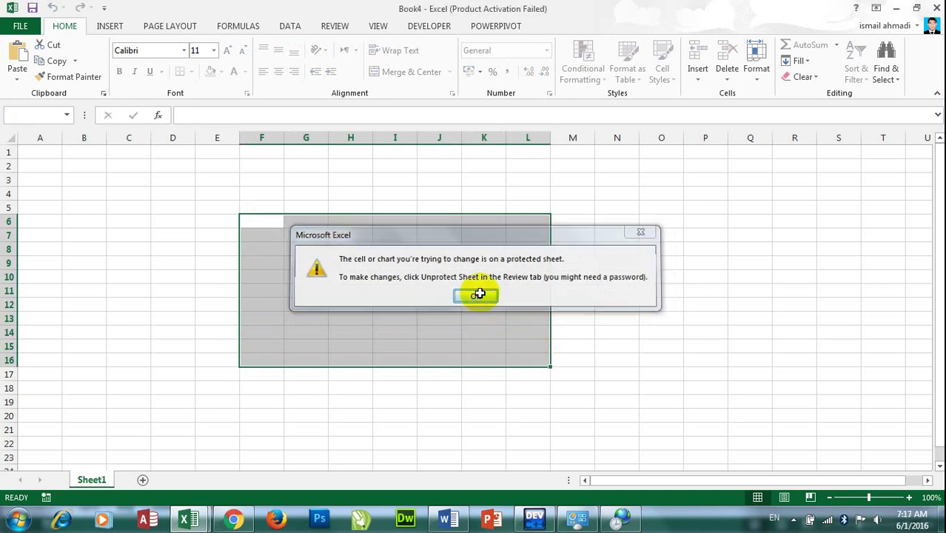
left_click(479, 293)
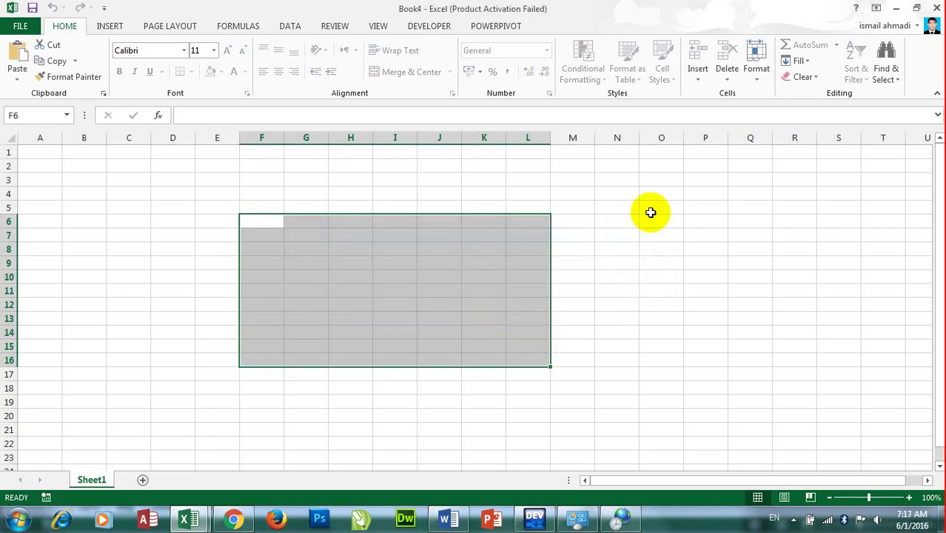
Step: Unprotect the sheet with the password and select G7:M17
left_click(762, 84)
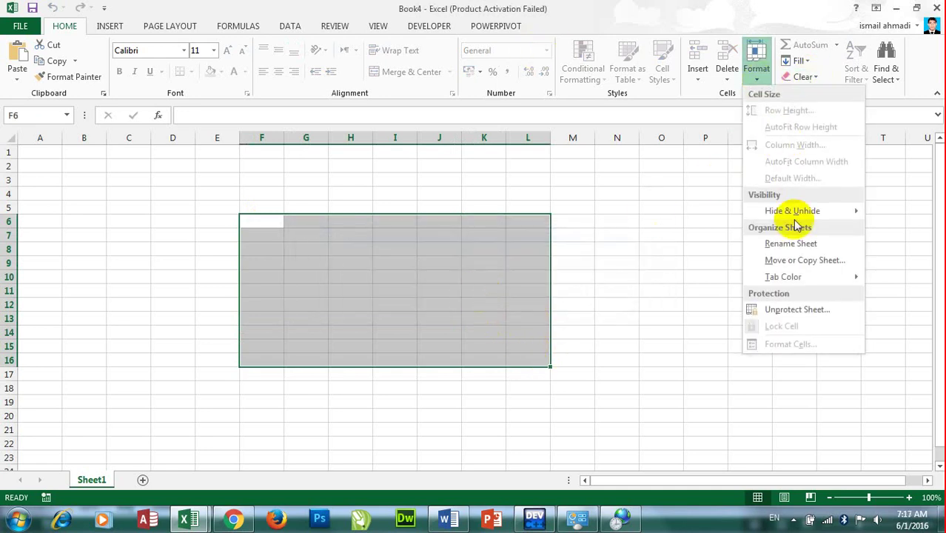
left_click(784, 309)
key("Return")
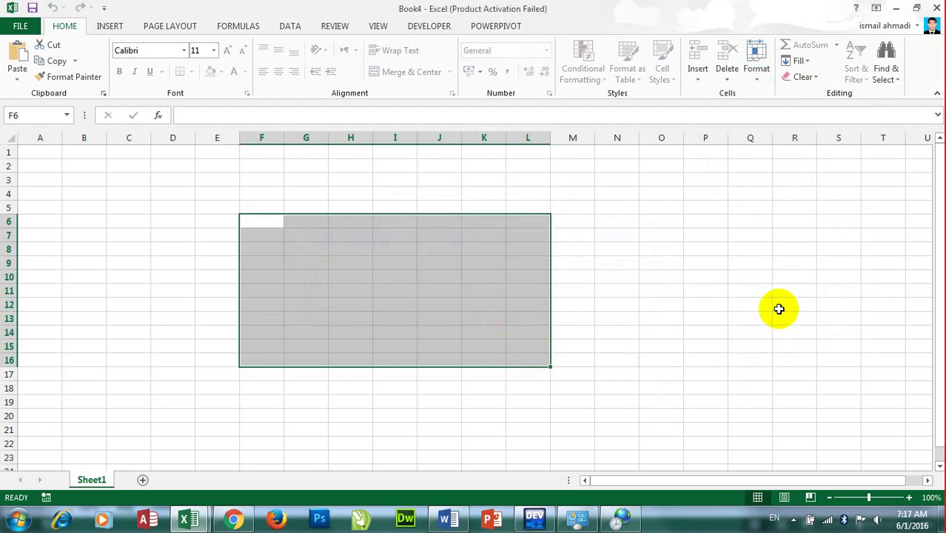
left_click(461, 265)
left_click_drag(262, 224, 517, 319)
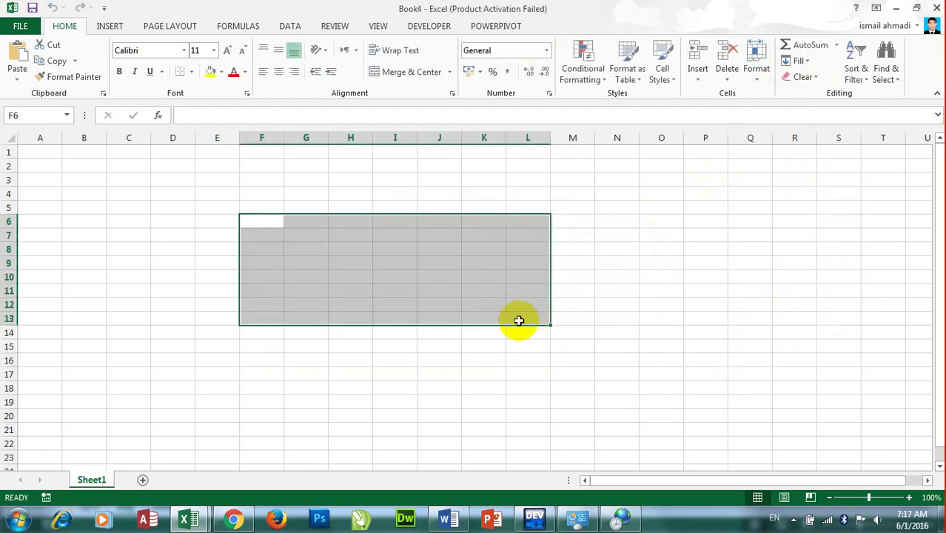
left_click(444, 275)
left_click_drag(302, 236, 572, 371)
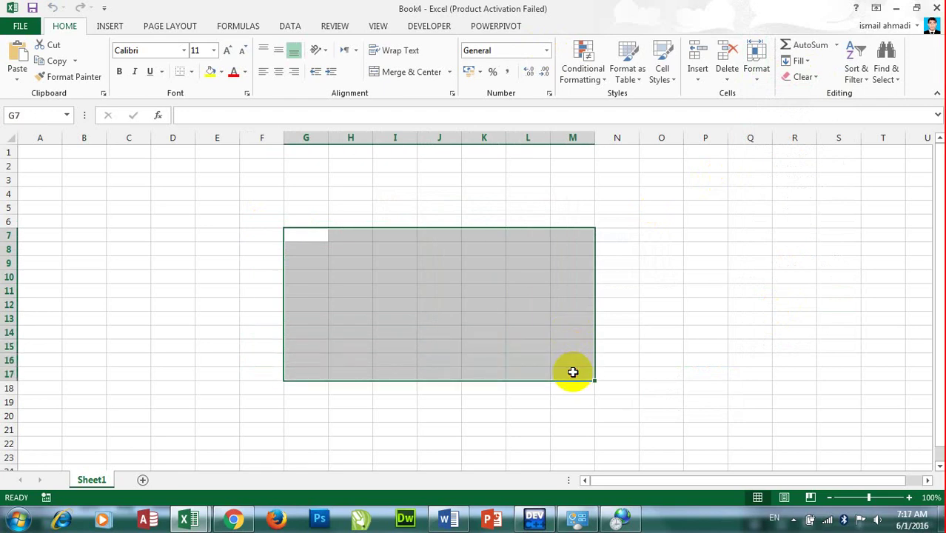
Step: Put a thick box border around G7:M17
left_click(192, 72)
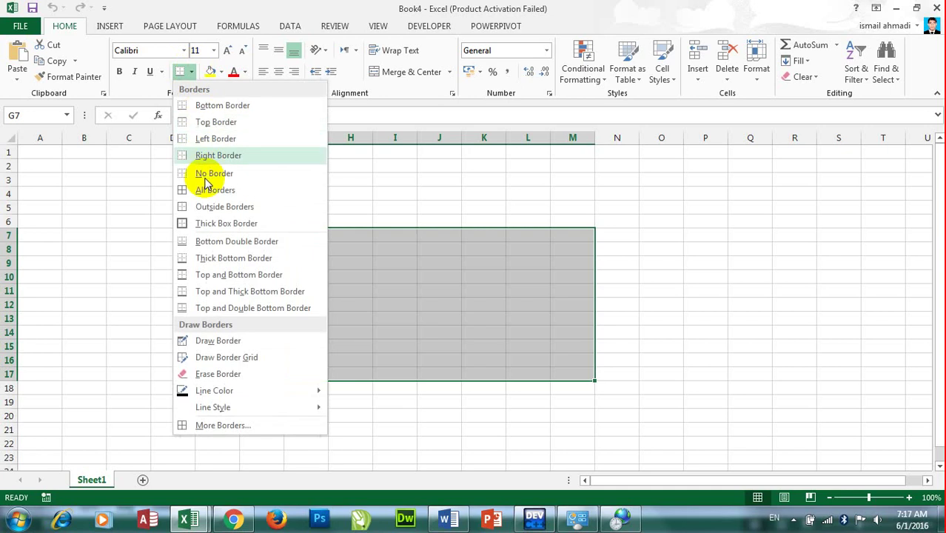
left_click(201, 220)
left_click(491, 265)
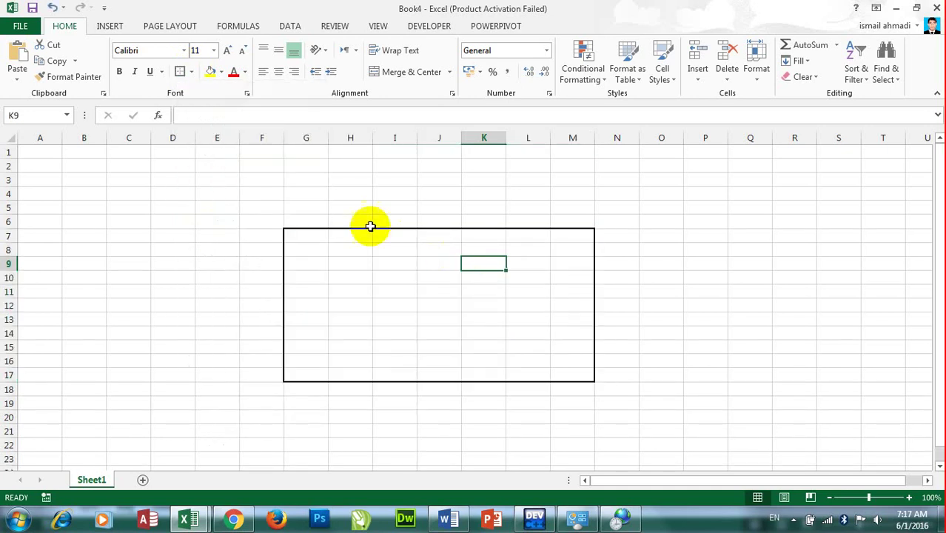
left_click_drag(307, 235, 559, 373)
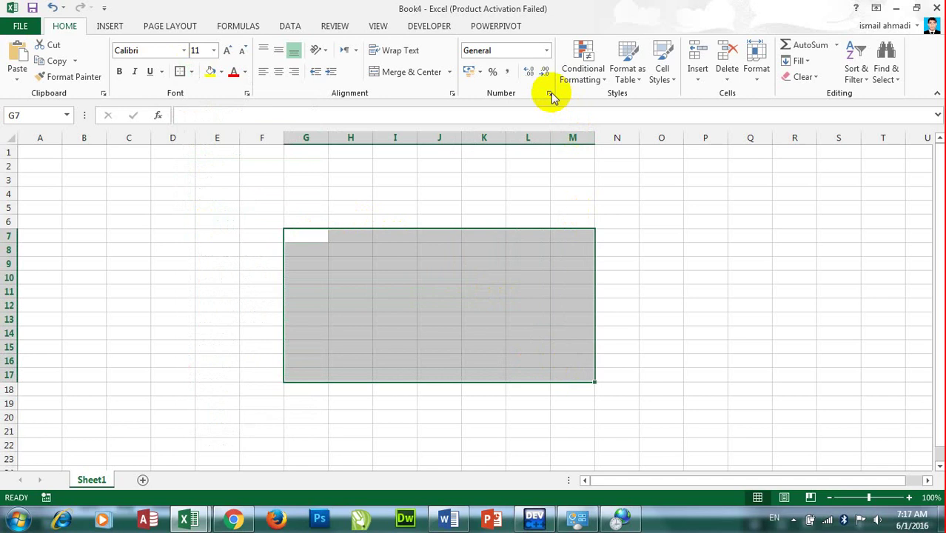
Step: Clear the Locked option for cells G7:M17
left_click(453, 95)
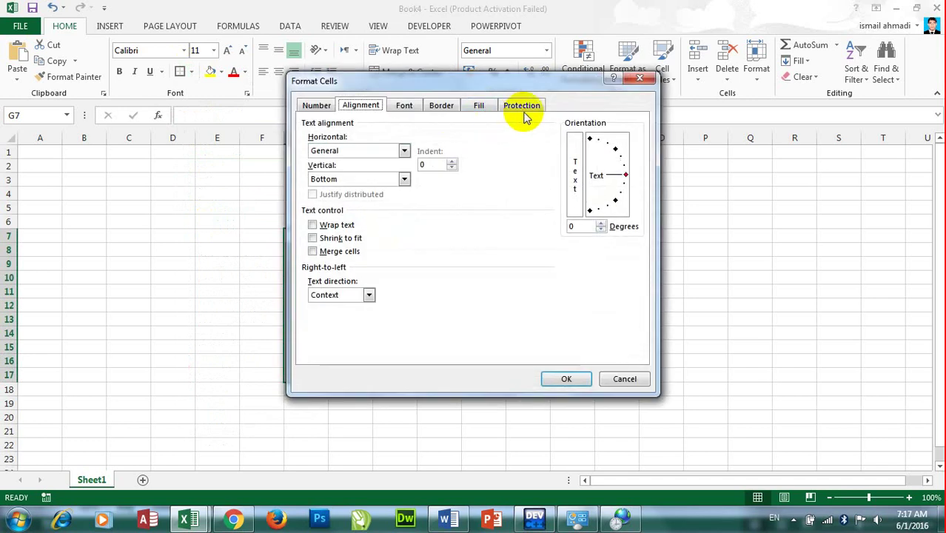
left_click(521, 104)
left_click(326, 130)
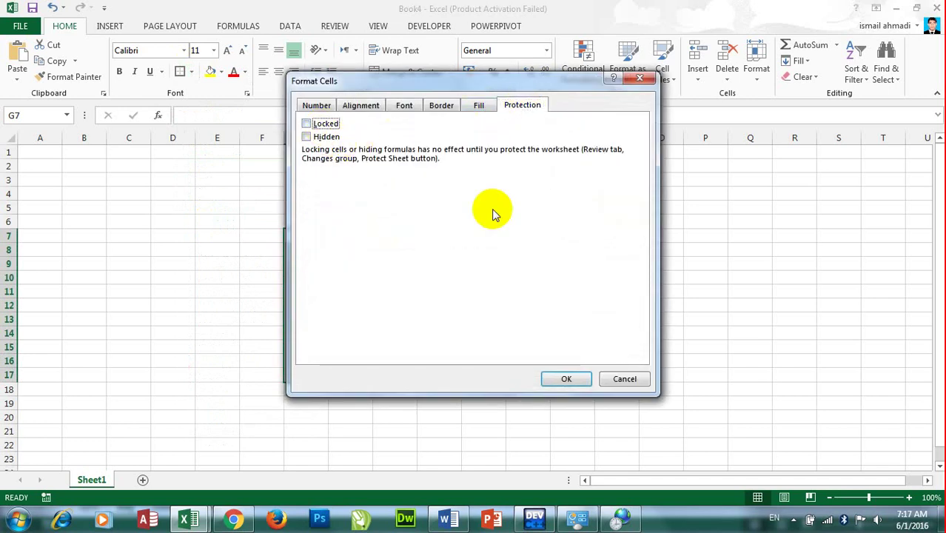
left_click(566, 378)
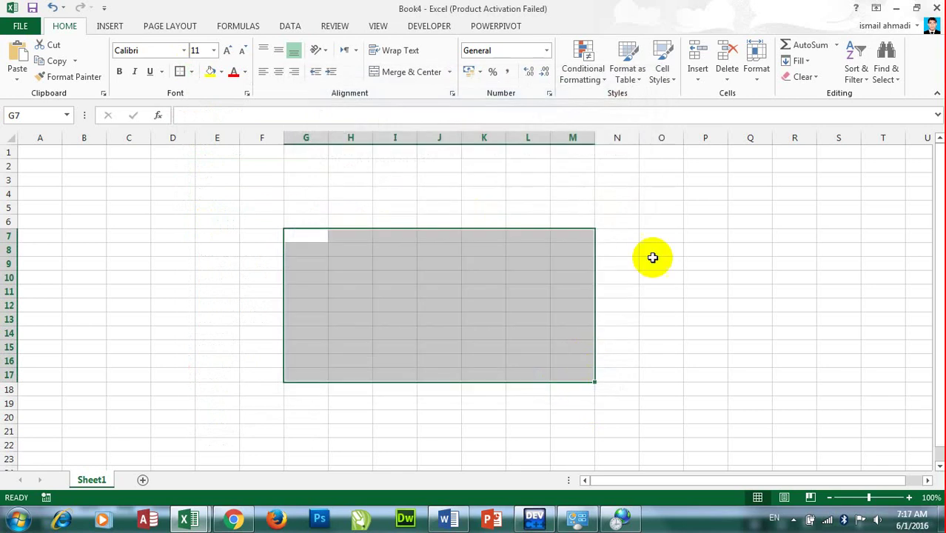
Step: Protect the sheet again with a password, entered and confirmed
left_click(758, 74)
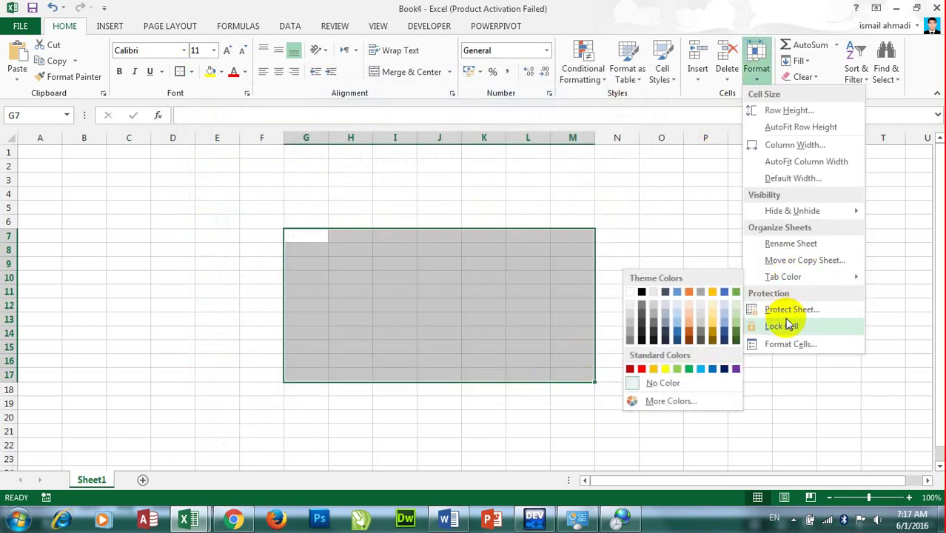
left_click(777, 310)
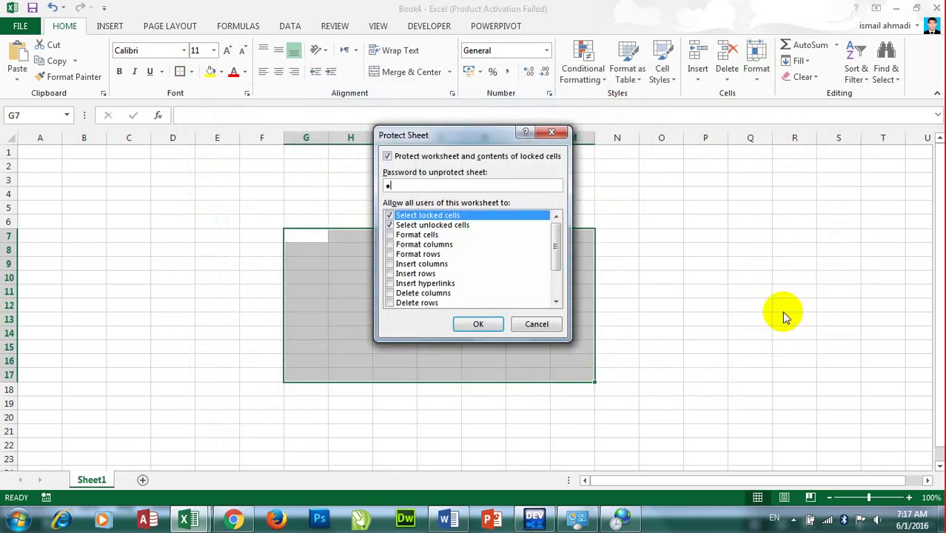
key("Return")
type("1")
key("Return")
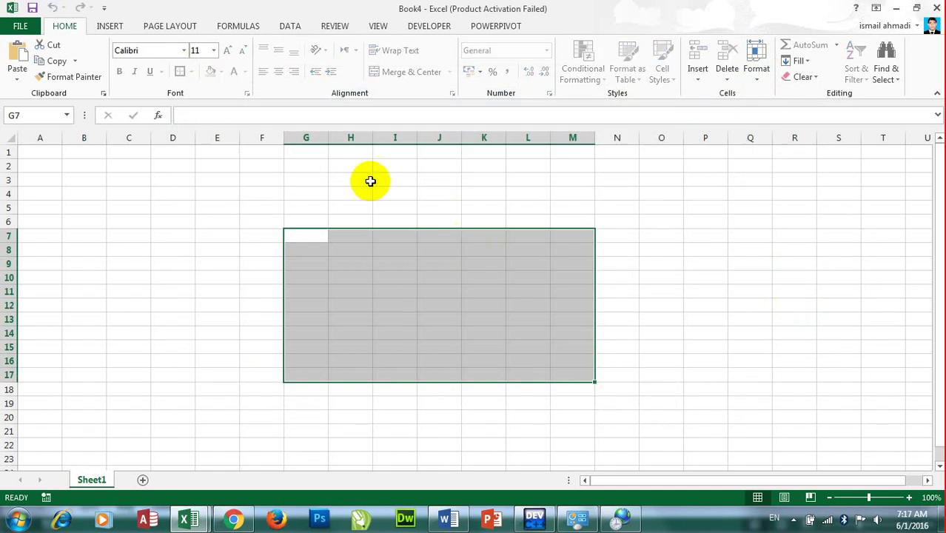
left_click(361, 177)
double_click(361, 177)
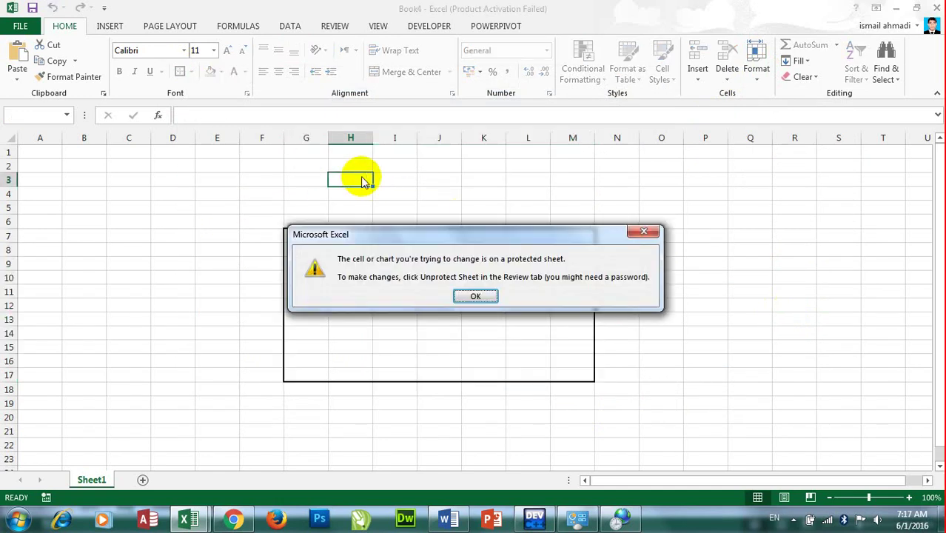
key("Return")
left_click(186, 307)
double_click(186, 308)
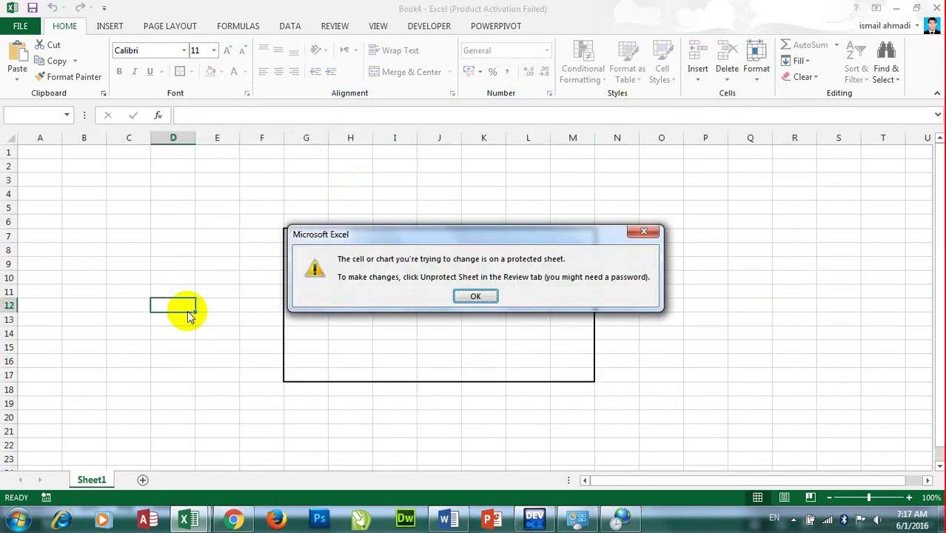
key("Return")
double_click(640, 236)
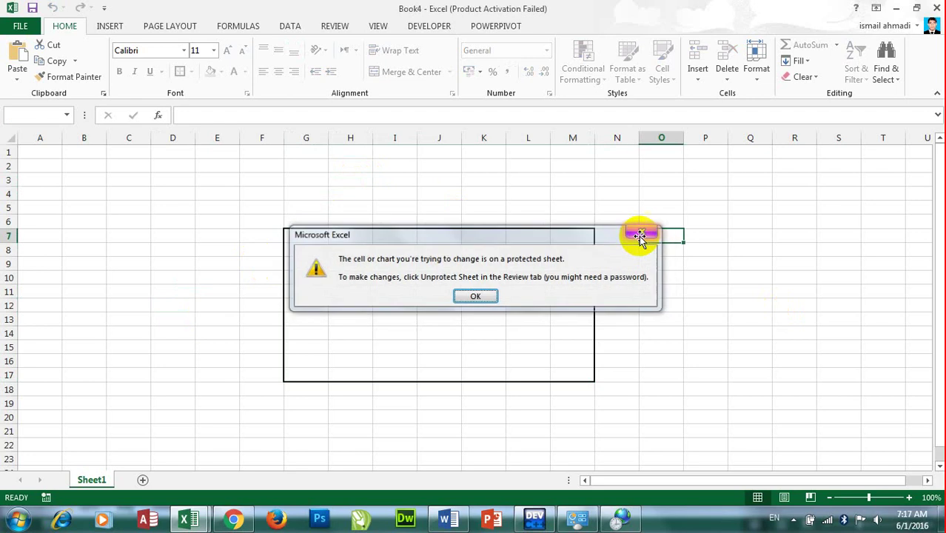
key("Return")
left_click_drag(335, 237, 434, 299)
type("wfr")
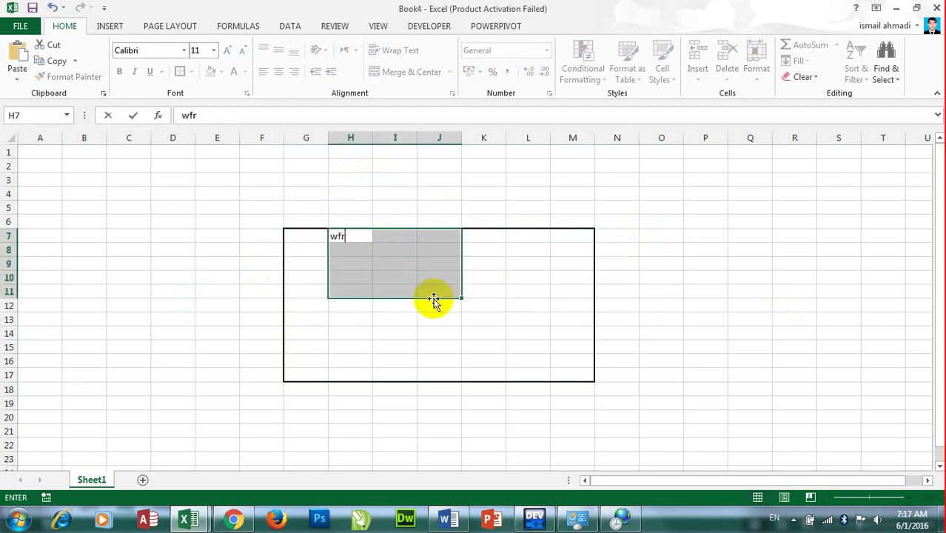
key("ctrl+Return")
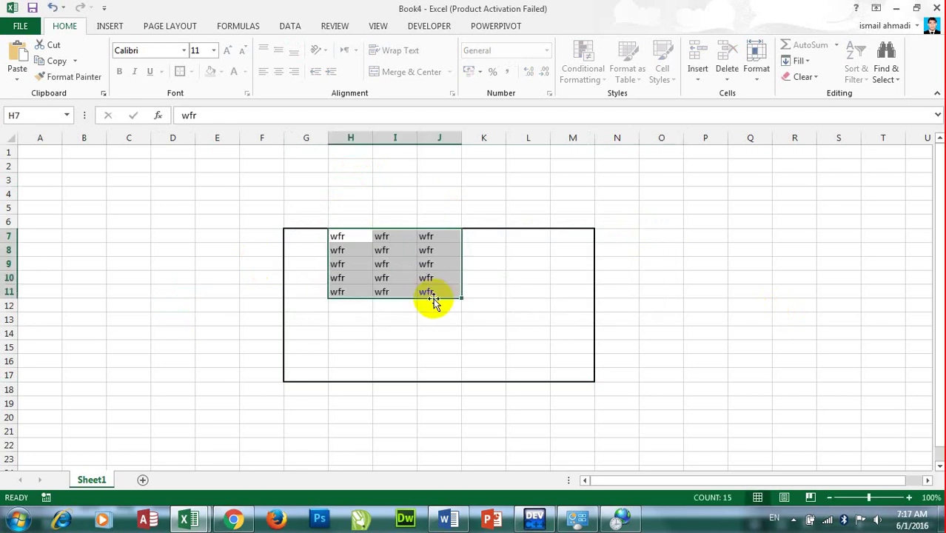
key("Delete")
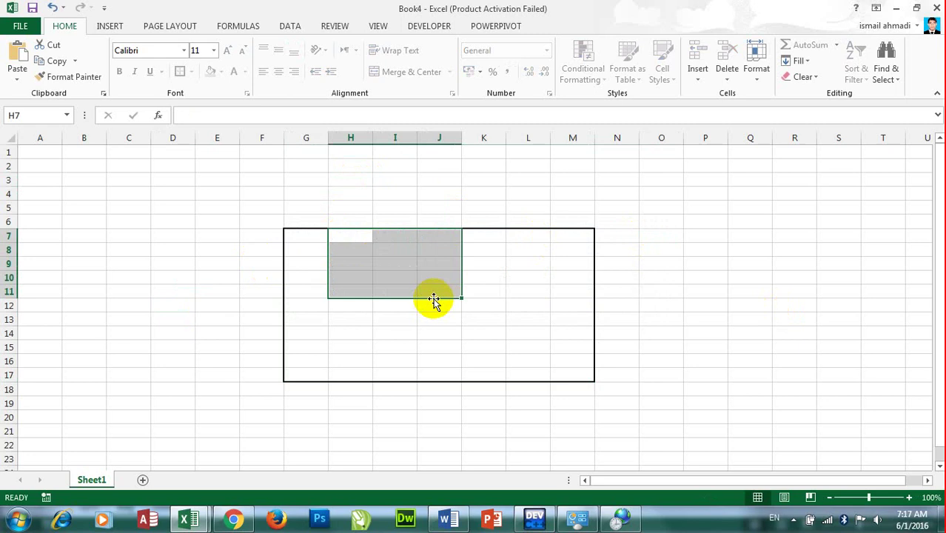
left_click(551, 332)
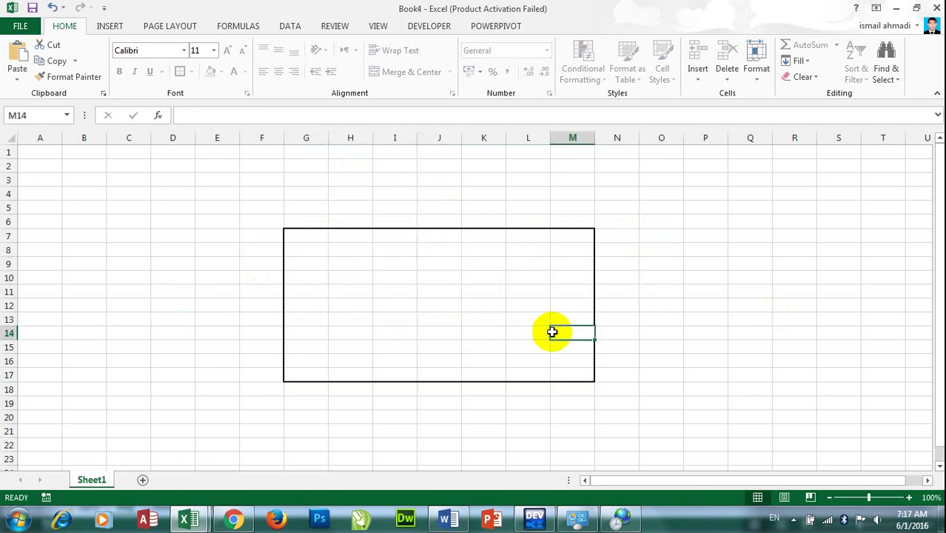
Step: Add Sheet2, fill G2:G16 with 2343, and head column G with 'Salary' in G1
left_click(142, 480)
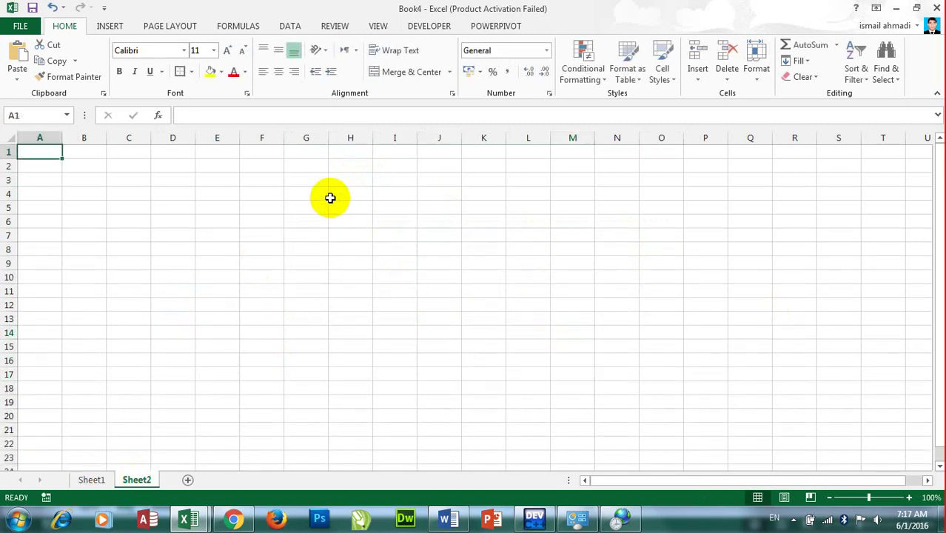
left_click_drag(316, 172, 311, 366)
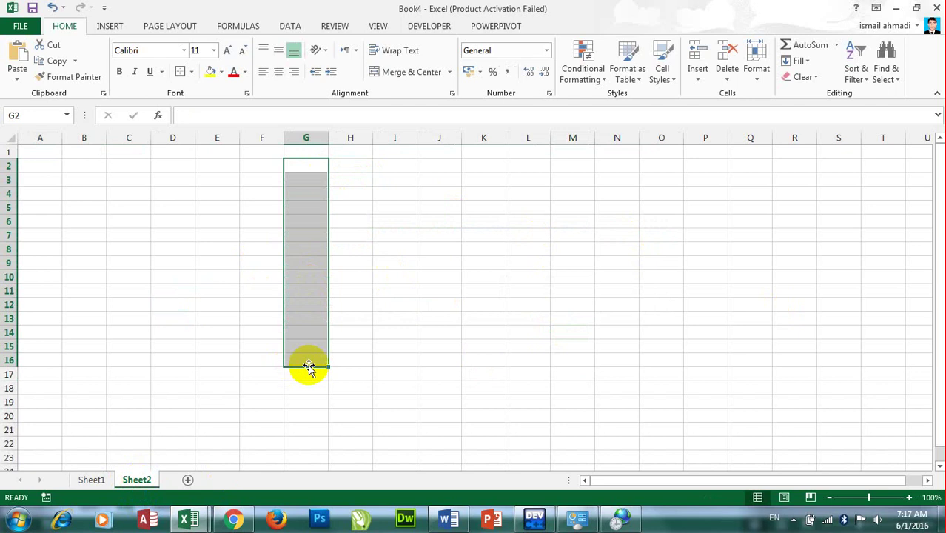
type("2343")
key("ctrl+Return")
left_click(307, 150)
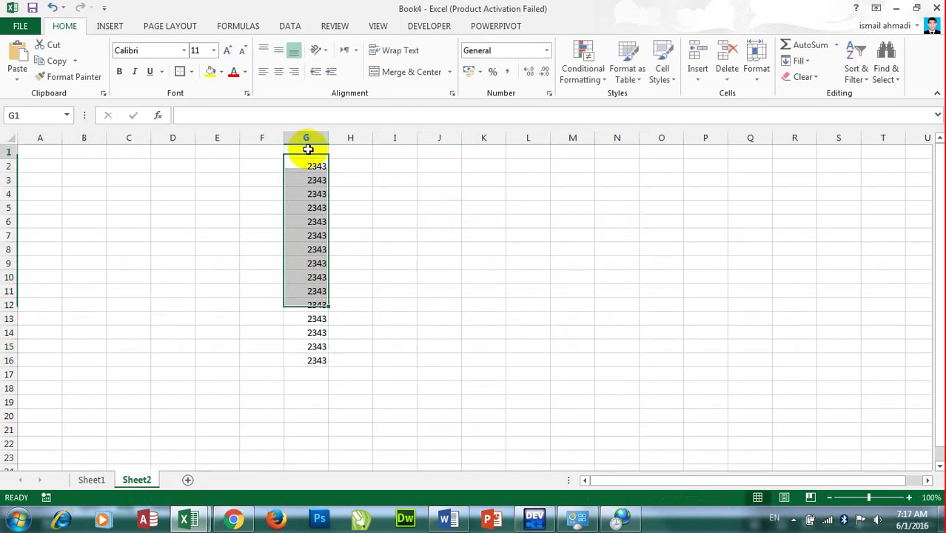
type("Salary")
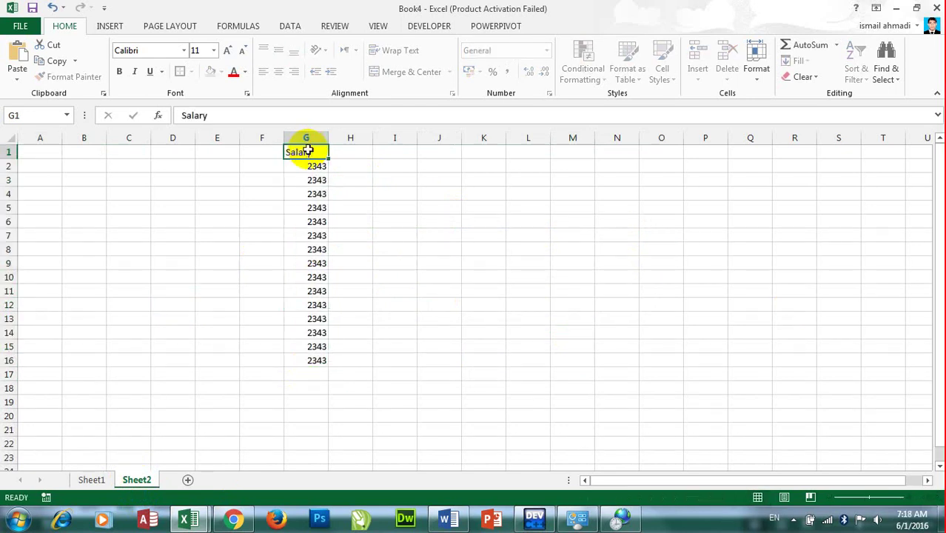
key("Return")
Step: Enter =SUM(G2:G16) in G17 for a total of 35145 and make it bold
left_click(303, 379)
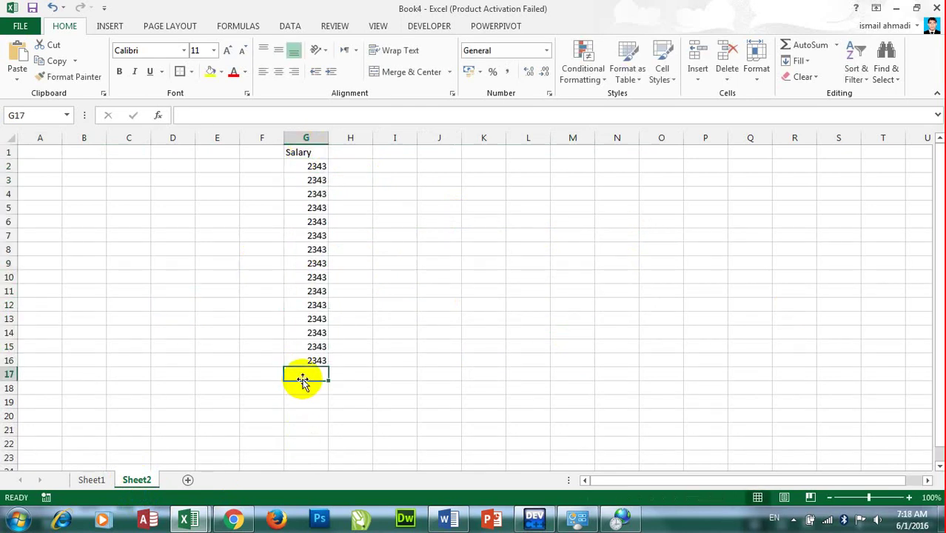
type("=sum(")
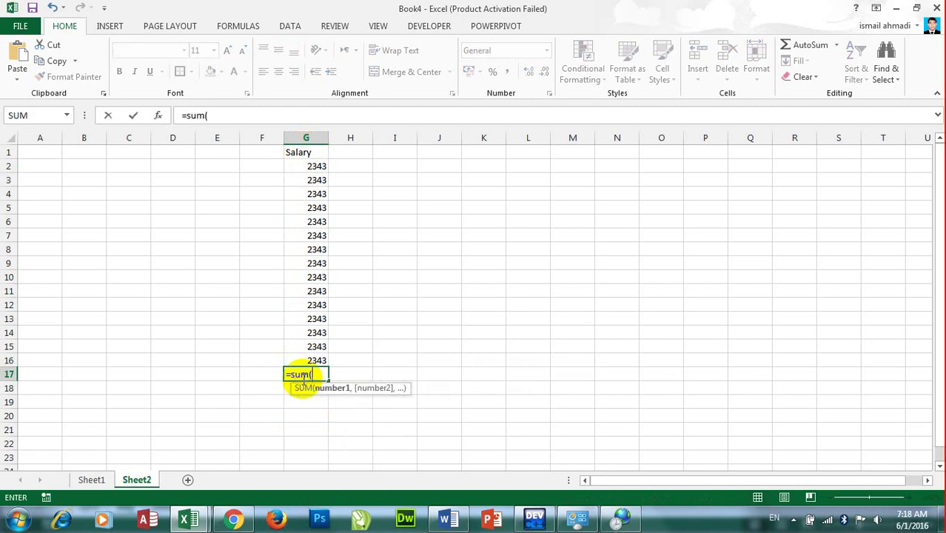
left_click_drag(303, 164, 315, 361)
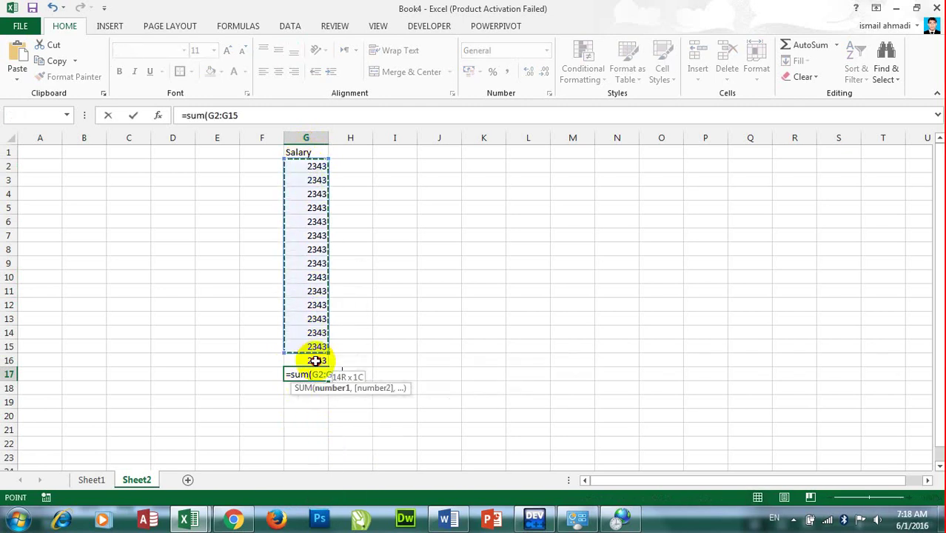
key("Return")
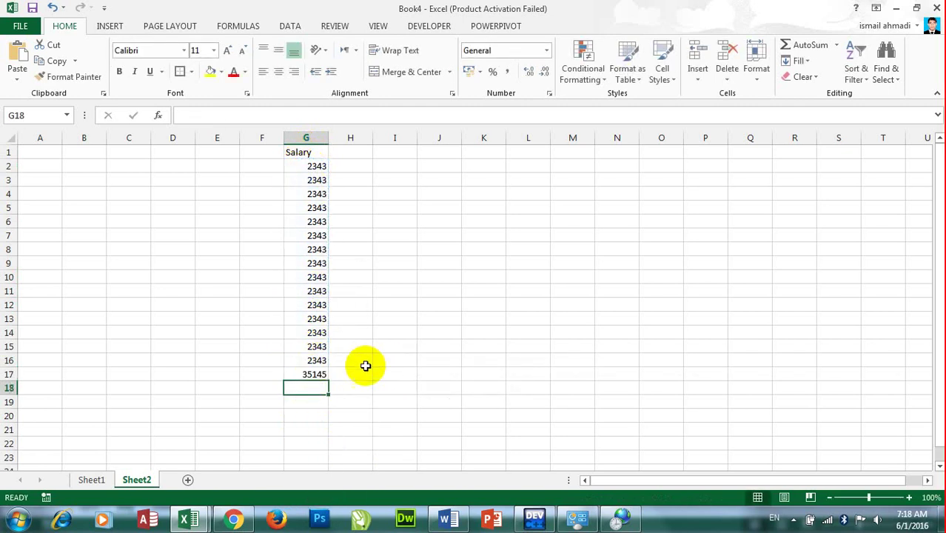
left_click(305, 375)
key("ctrl+b")
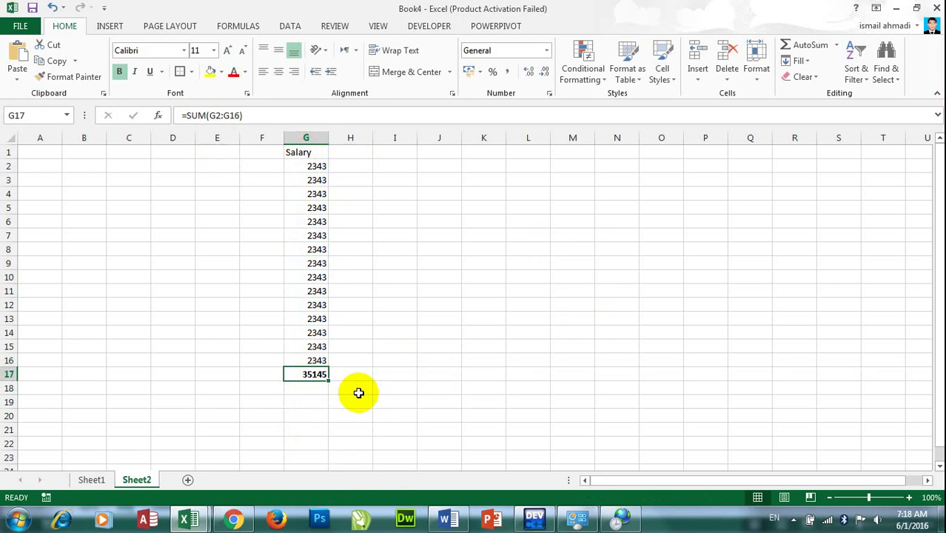
key("Down")
key("Left")
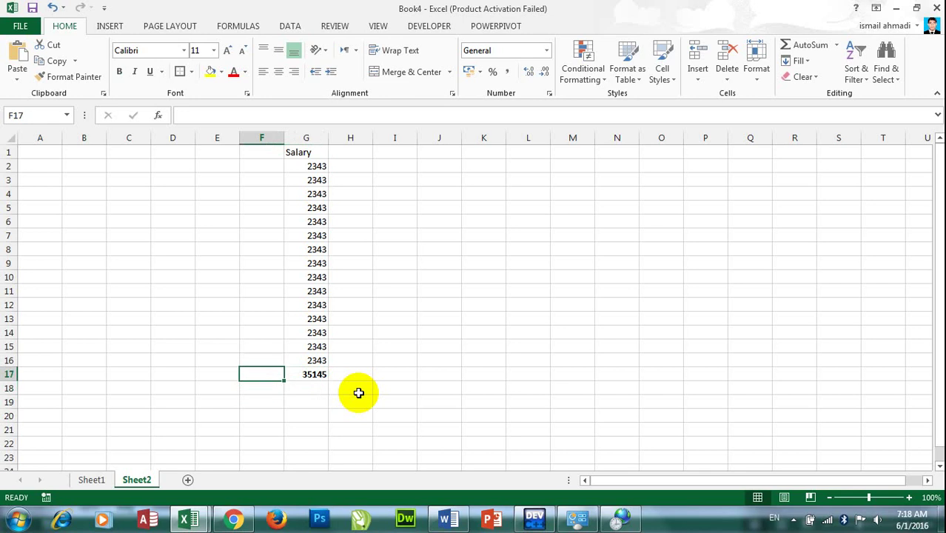
key("Right")
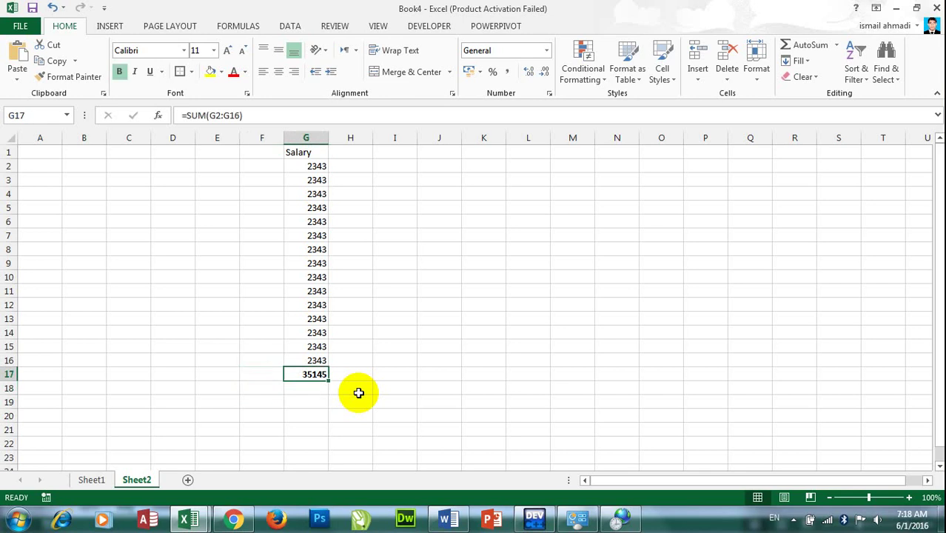
Step: Mark cell G17 as Locked and Hidden in Format Cells' Protection settings
left_click(452, 94)
left_click(520, 105)
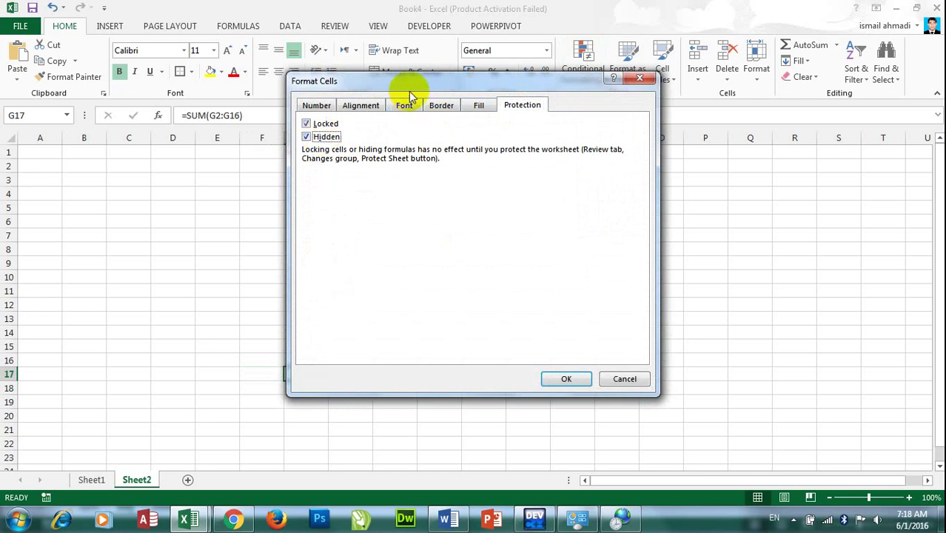
left_click_drag(469, 83, 649, 98)
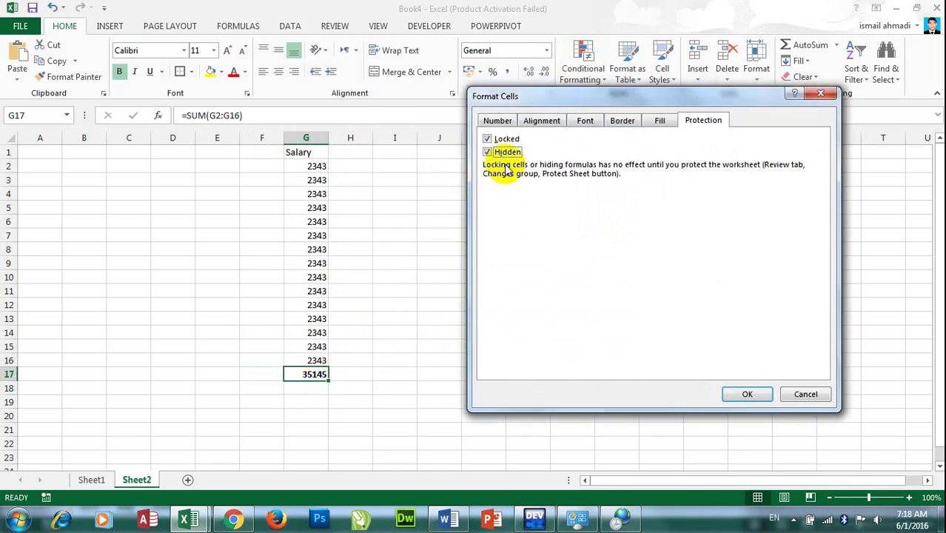
left_click(748, 394)
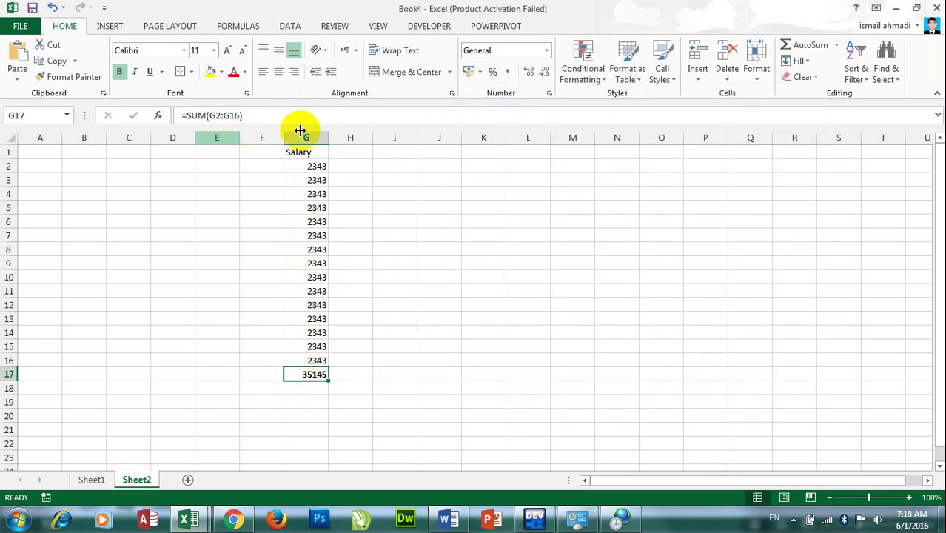
Step: Protect Sheet2 with a password, confirming the re-entered password
left_click(755, 81)
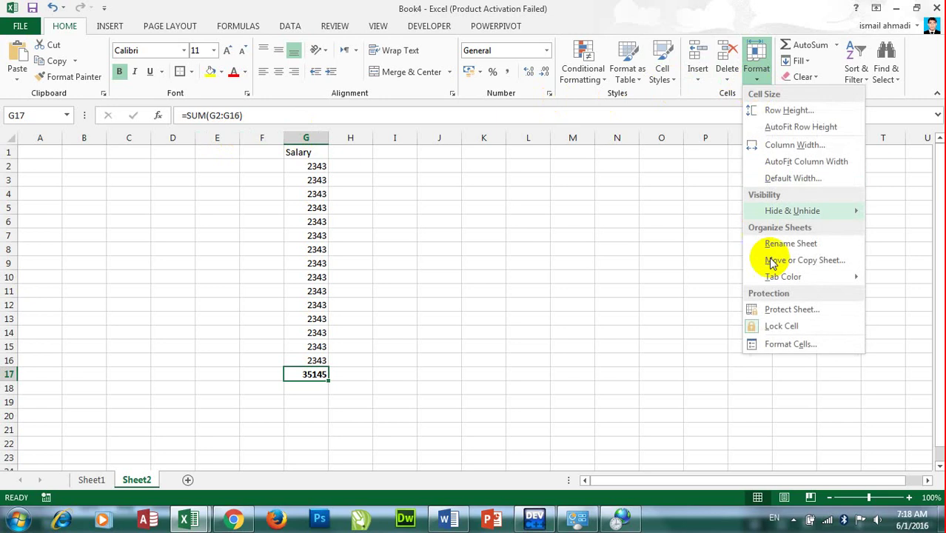
left_click(787, 313)
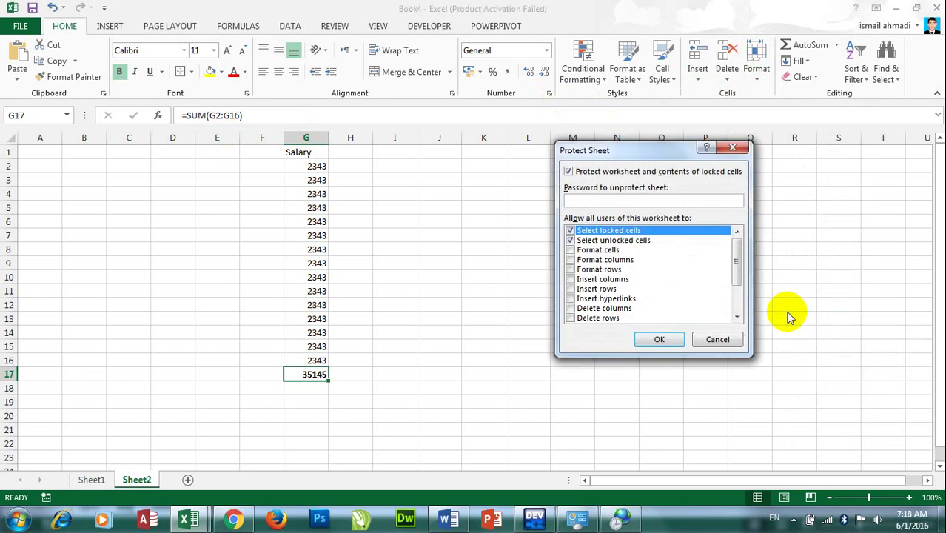
key("Return")
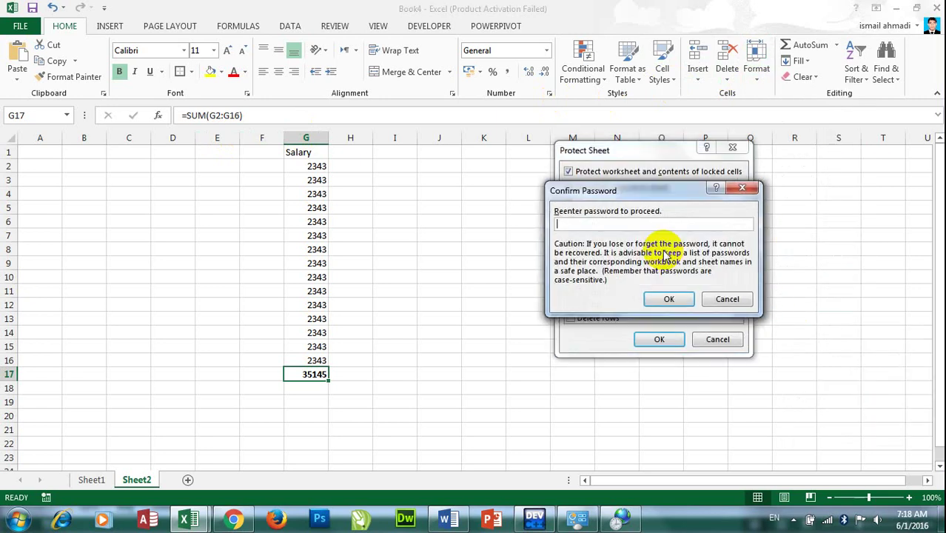
type("1")
key("Return")
left_click(429, 379)
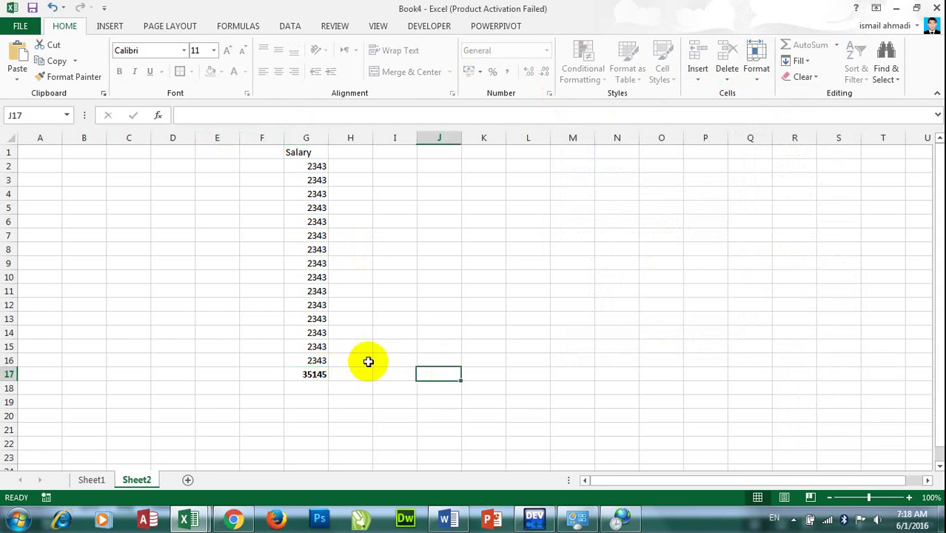
Step: Close the Book4 workbook, choosing Don't Save
left_click(307, 375)
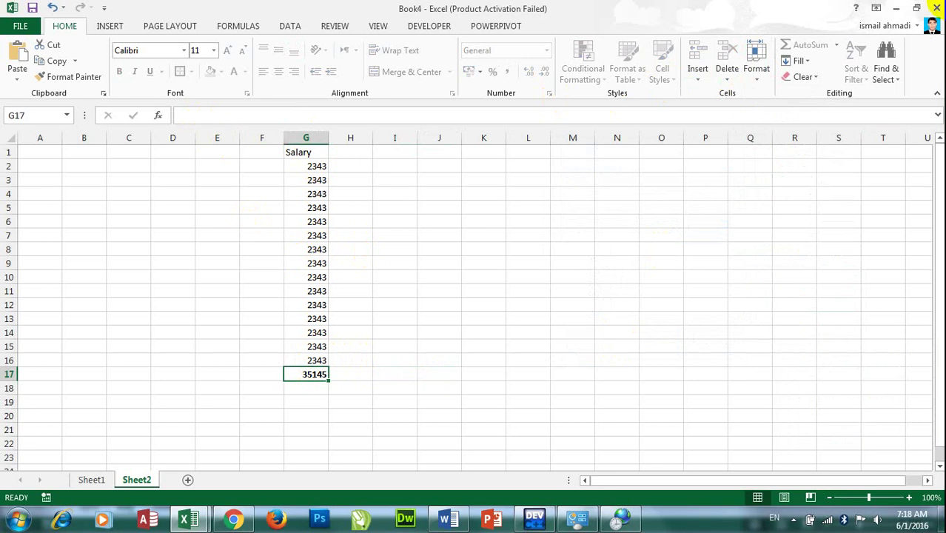
left_click(936, 6)
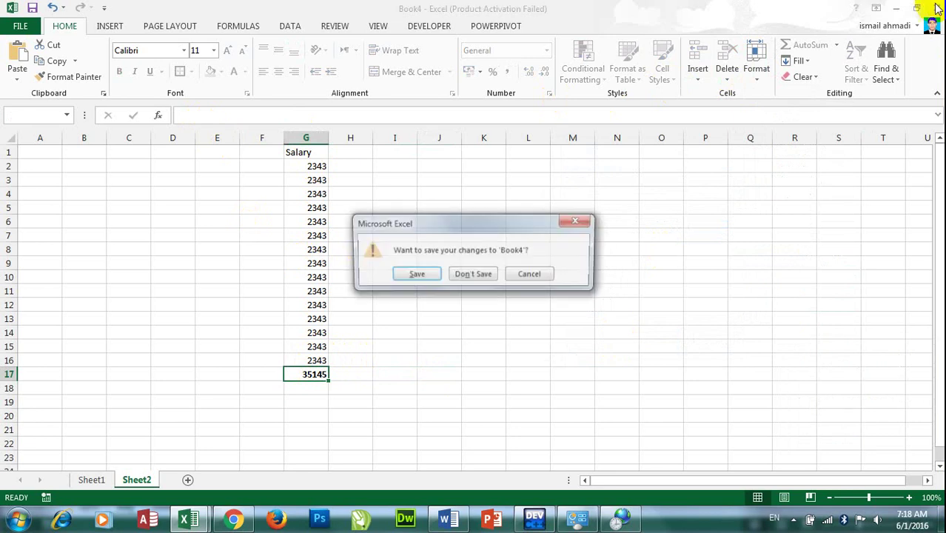
left_click(471, 273)
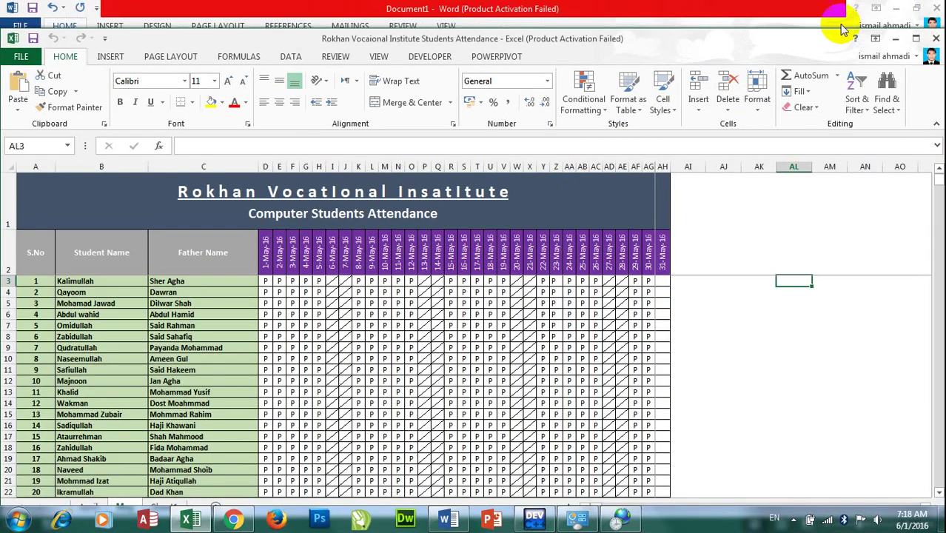
Step: Close Word's Document1 without saving, then close the attendance workbook
left_click(936, 6)
left_click(936, 7)
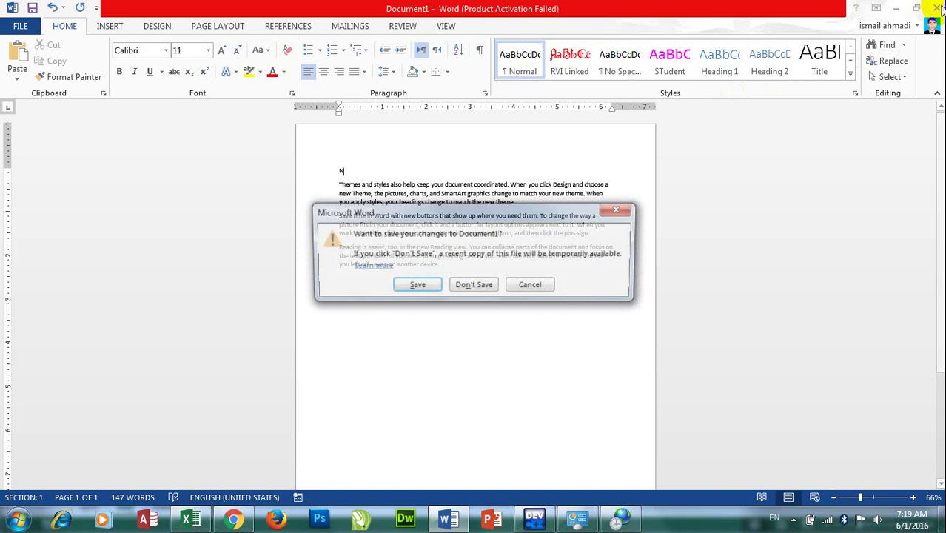
left_click(474, 285)
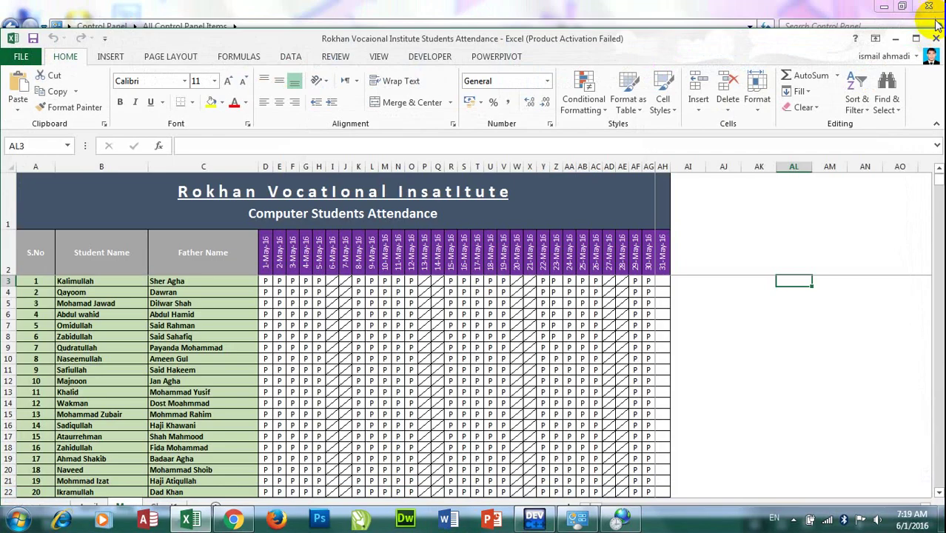
left_click(930, 7)
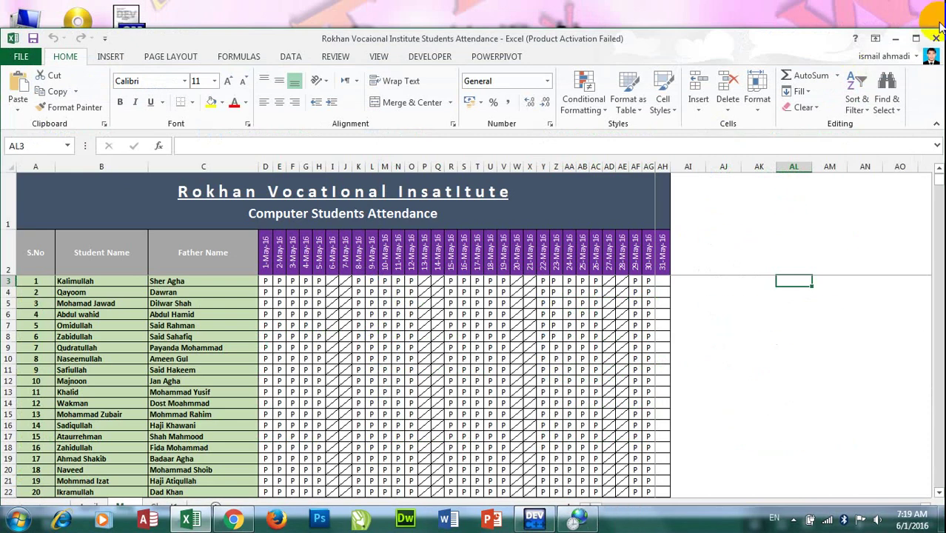
left_click(936, 7)
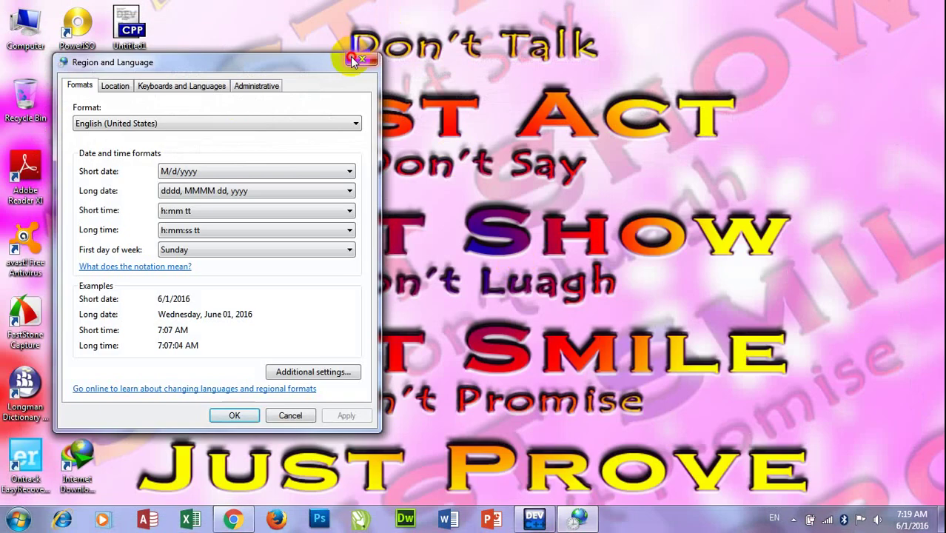